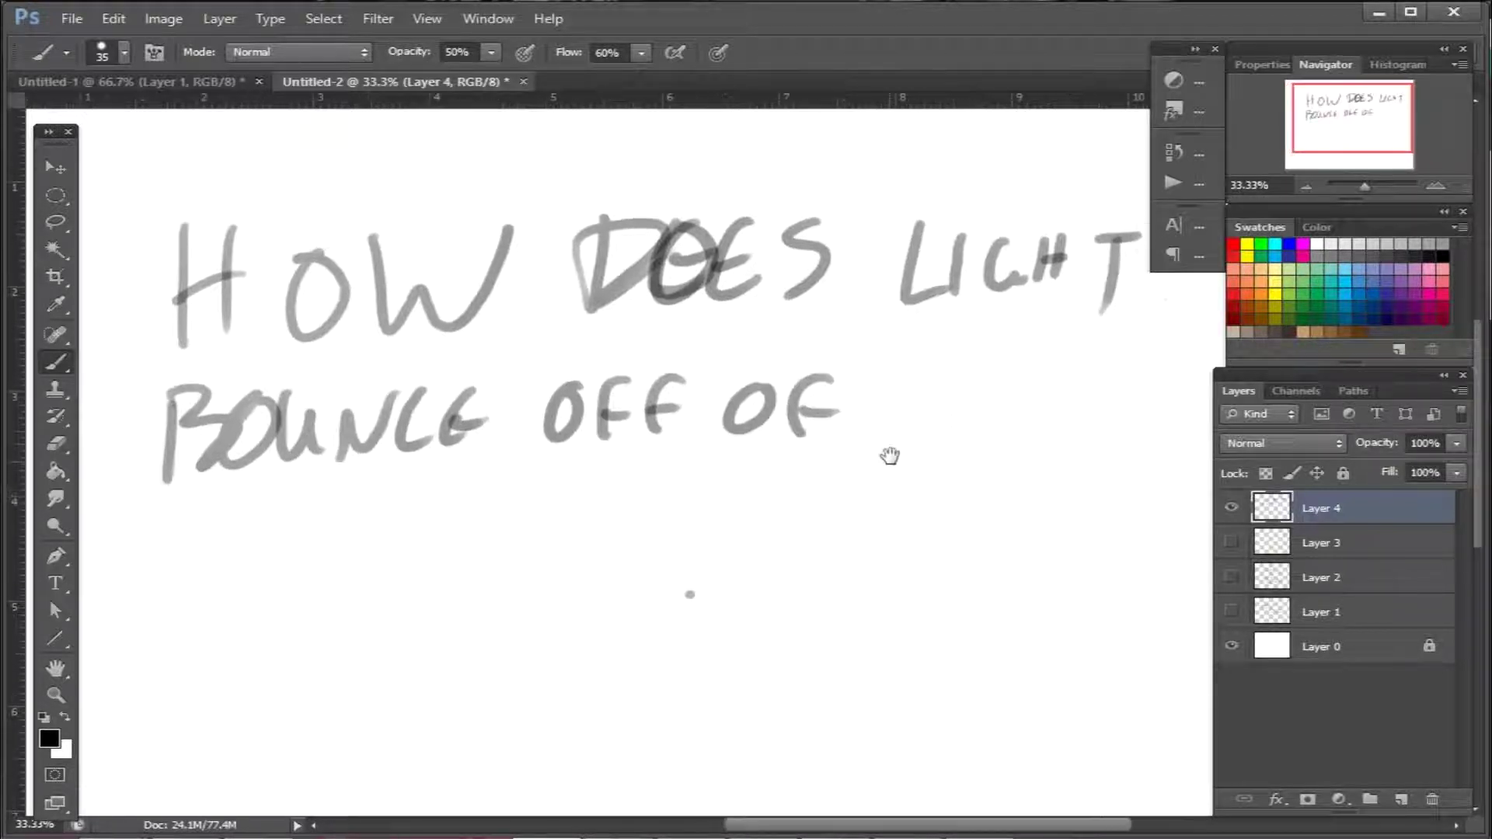
# Finish the handwritten title by adding "CHROME" to its second line and "MATERIALS" below it
pyautogui.moveTo(967, 356)
pyautogui.mouseDown()
pyautogui.moveTo(996, 383)
pyautogui.moveTo(1033, 361)
pyautogui.moveTo(1172, 373)
pyautogui.moveTo(1197, 392)
pyautogui.mouseUp()
pyautogui.moveTo(555, 530)
pyautogui.mouseDown()
pyautogui.moveTo(696, 437)
pyautogui.moveTo(640, 481)
pyautogui.mouseUp()
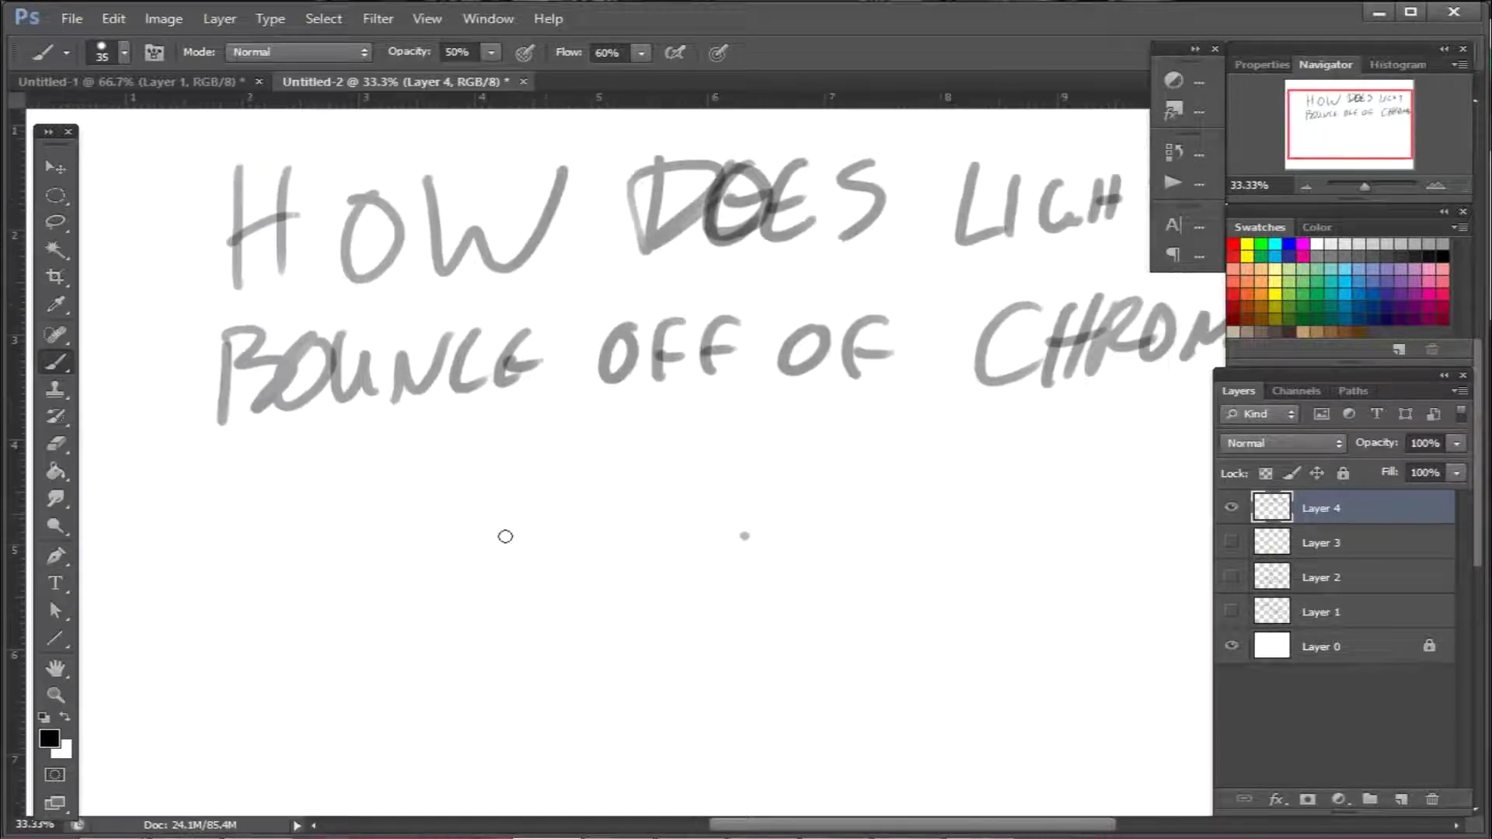
pyautogui.moveTo(484, 527)
pyautogui.mouseDown()
pyautogui.moveTo(669, 463)
pyautogui.moveTo(736, 512)
pyautogui.moveTo(769, 487)
pyautogui.moveTo(840, 516)
pyautogui.moveTo(975, 513)
pyautogui.mouseUp()
# Erase the messy word "DOES" in the title and handwrite it again cleanly
pyautogui.press('e')
pyautogui.moveTo(770, 210)
pyautogui.mouseDown()
pyautogui.moveTo(693, 241)
pyautogui.moveTo(662, 173)
pyautogui.moveTo(812, 223)
pyautogui.moveTo(760, 153)
pyautogui.moveTo(726, 257)
pyautogui.mouseUp()
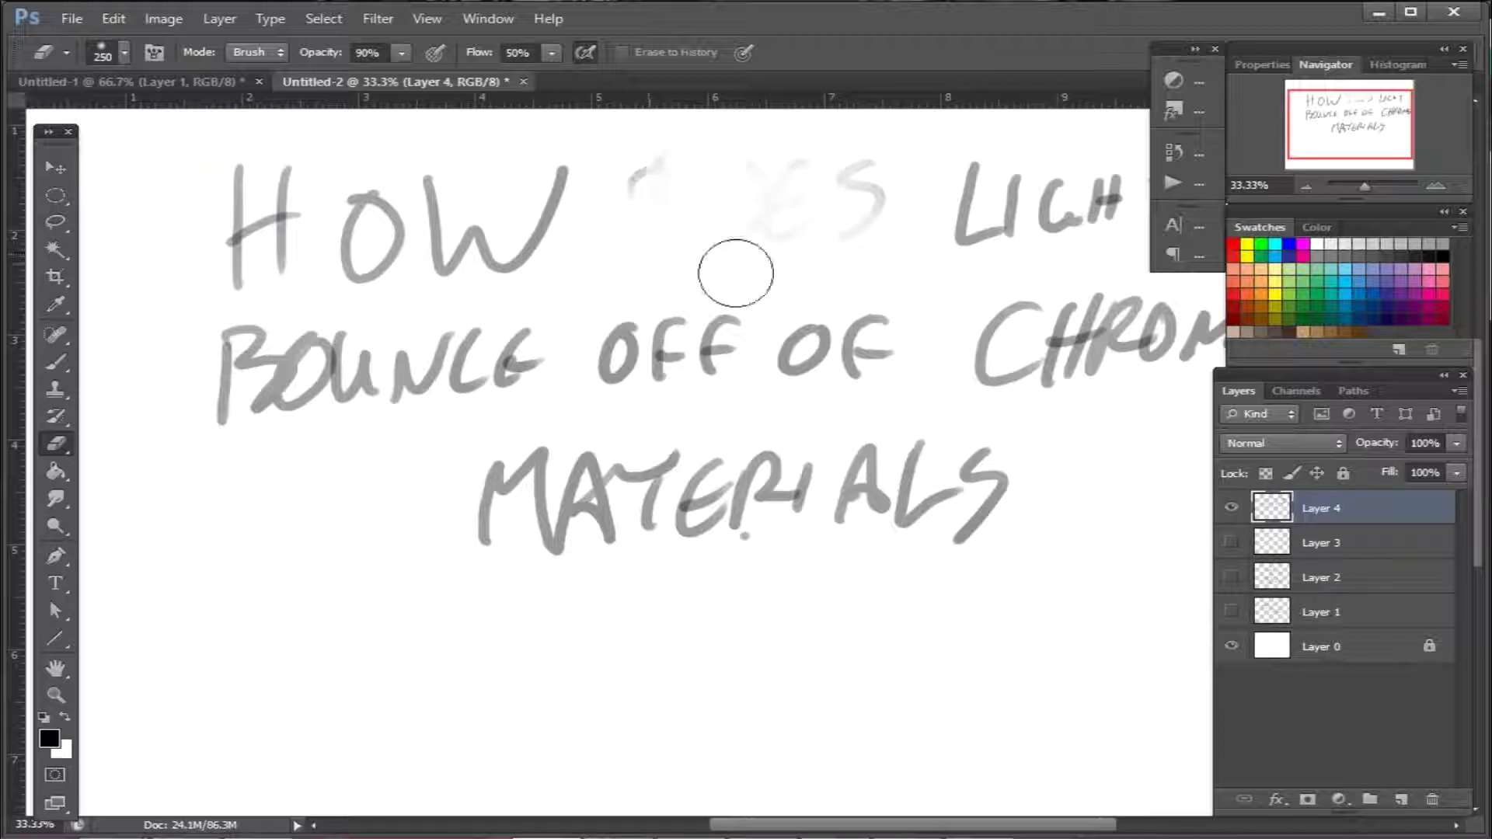
pyautogui.press('b')
pyautogui.moveTo(669, 166); pyautogui.dragTo(649, 237)
pyautogui.moveTo(657, 154)
pyautogui.mouseDown()
pyautogui.moveTo(711, 221)
pyautogui.moveTo(809, 176)
pyautogui.moveTo(872, 171)
pyautogui.moveTo(847, 245)
pyautogui.mouseUp()
pyautogui.moveTo(981, 505); pyautogui.dragTo(927, 514)
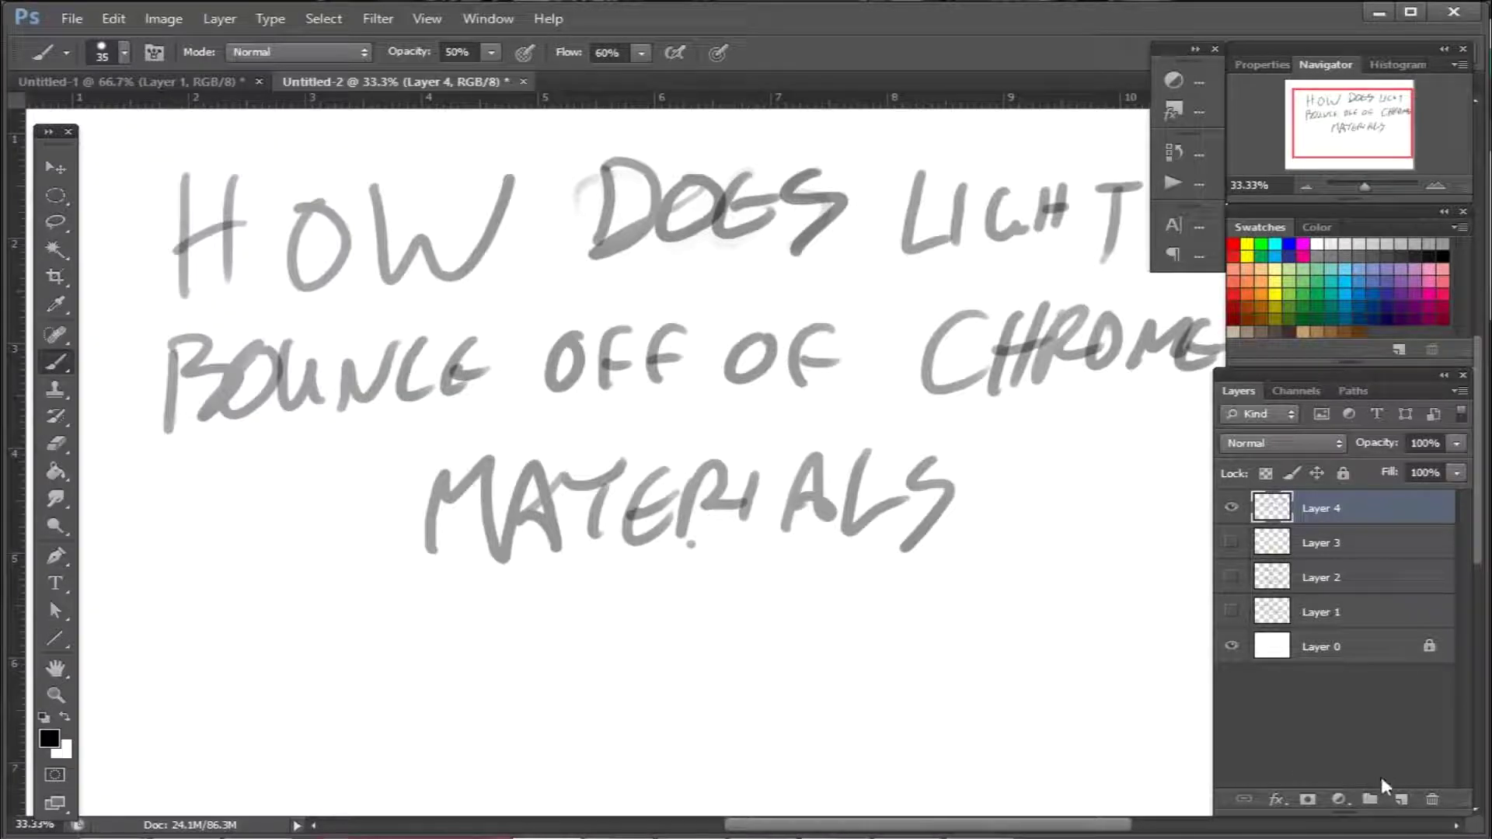
# Add a new layer above the title and hide Layer 4, which holds the handwritten title
pyautogui.click(1401, 800)
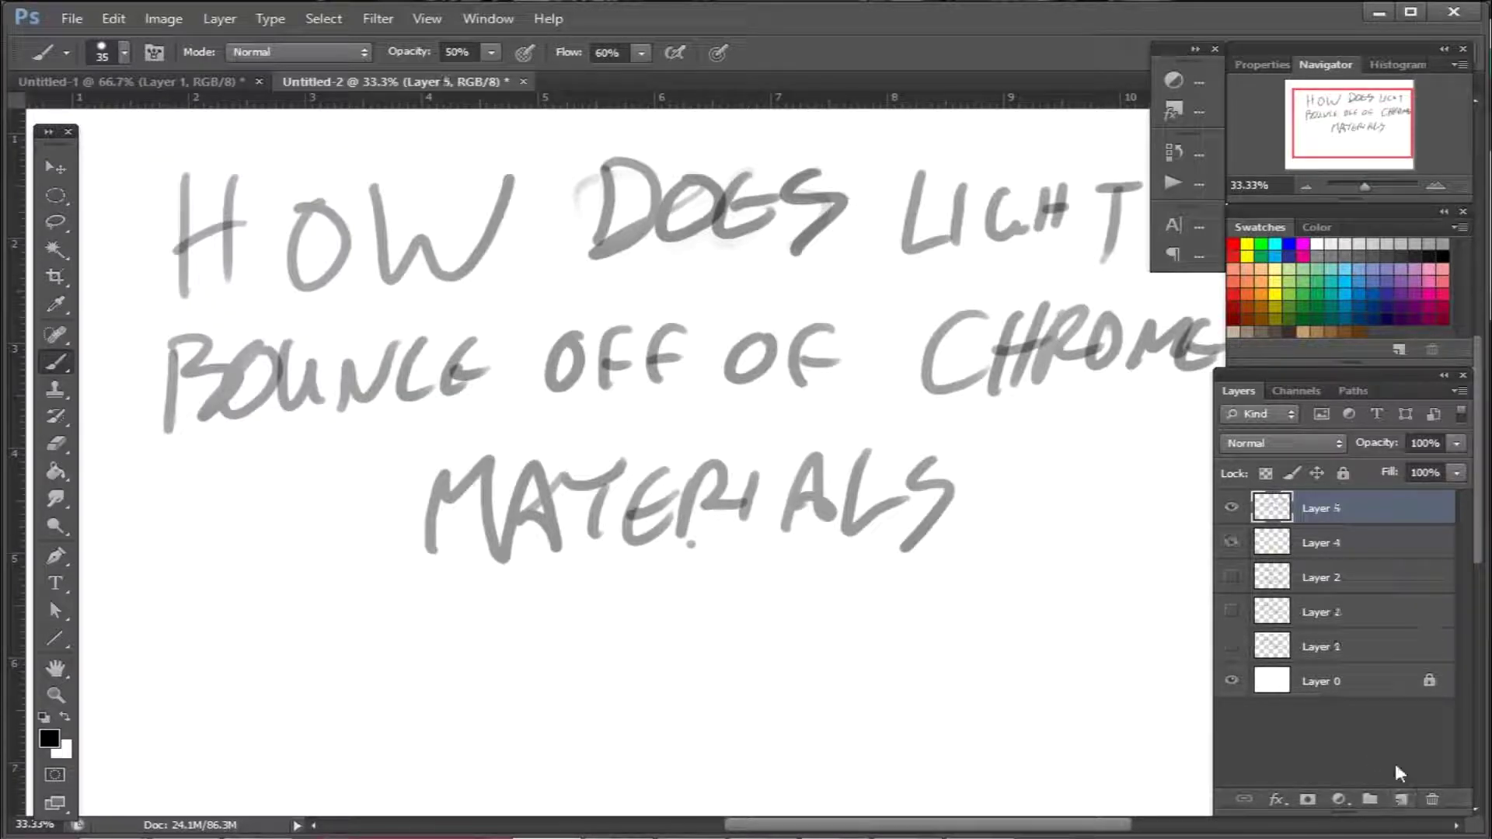
pyautogui.click(1231, 542)
pyautogui.moveTo(714, 422)
pyautogui.mouseDown()
pyautogui.moveTo(776, 487)
pyautogui.moveTo(826, 489)
pyautogui.mouseUp()
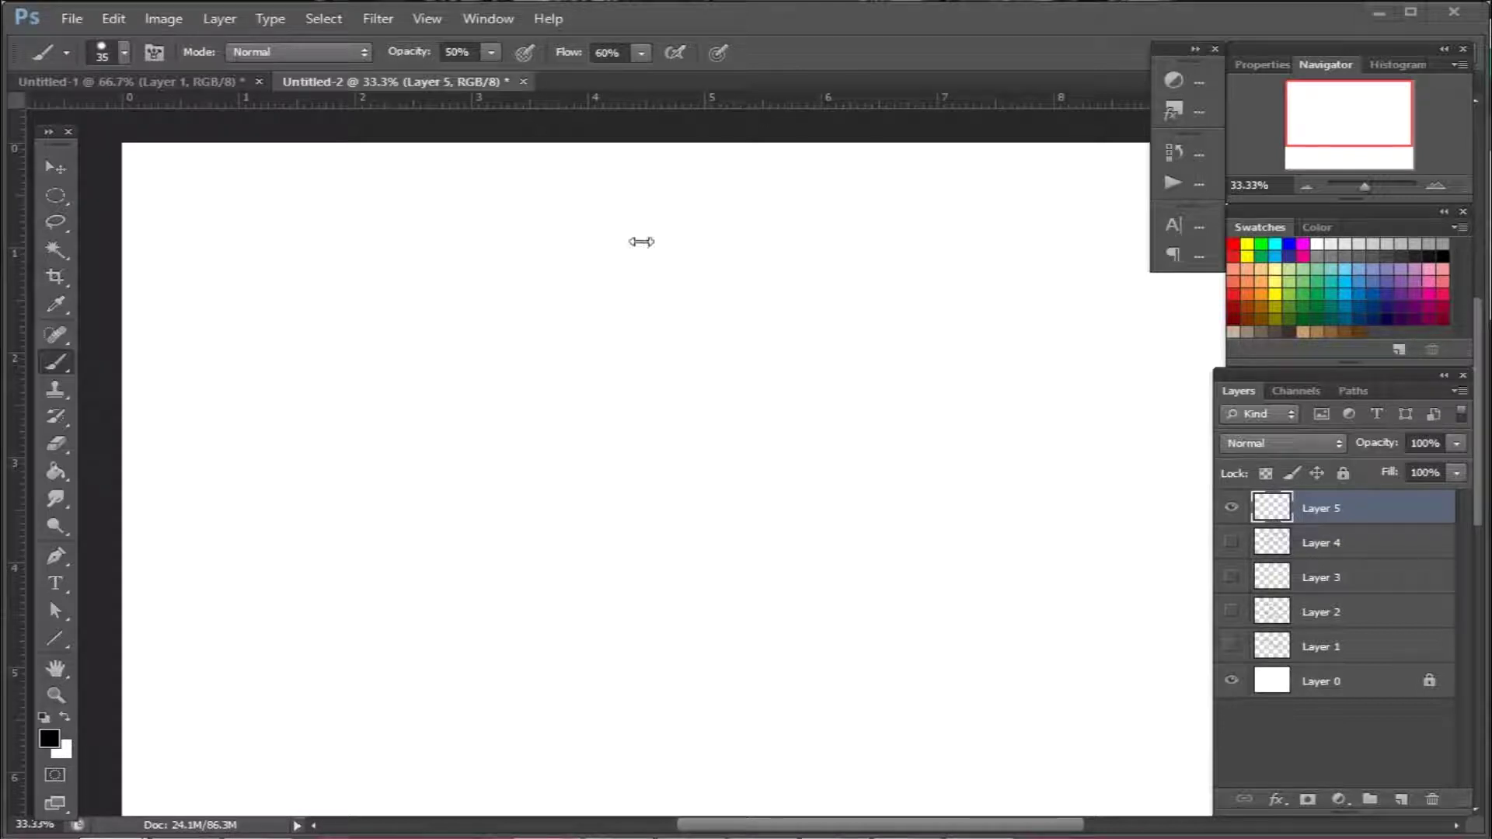
pyautogui.click(554, 329)
pyautogui.hotkey('ctrl', 'a')
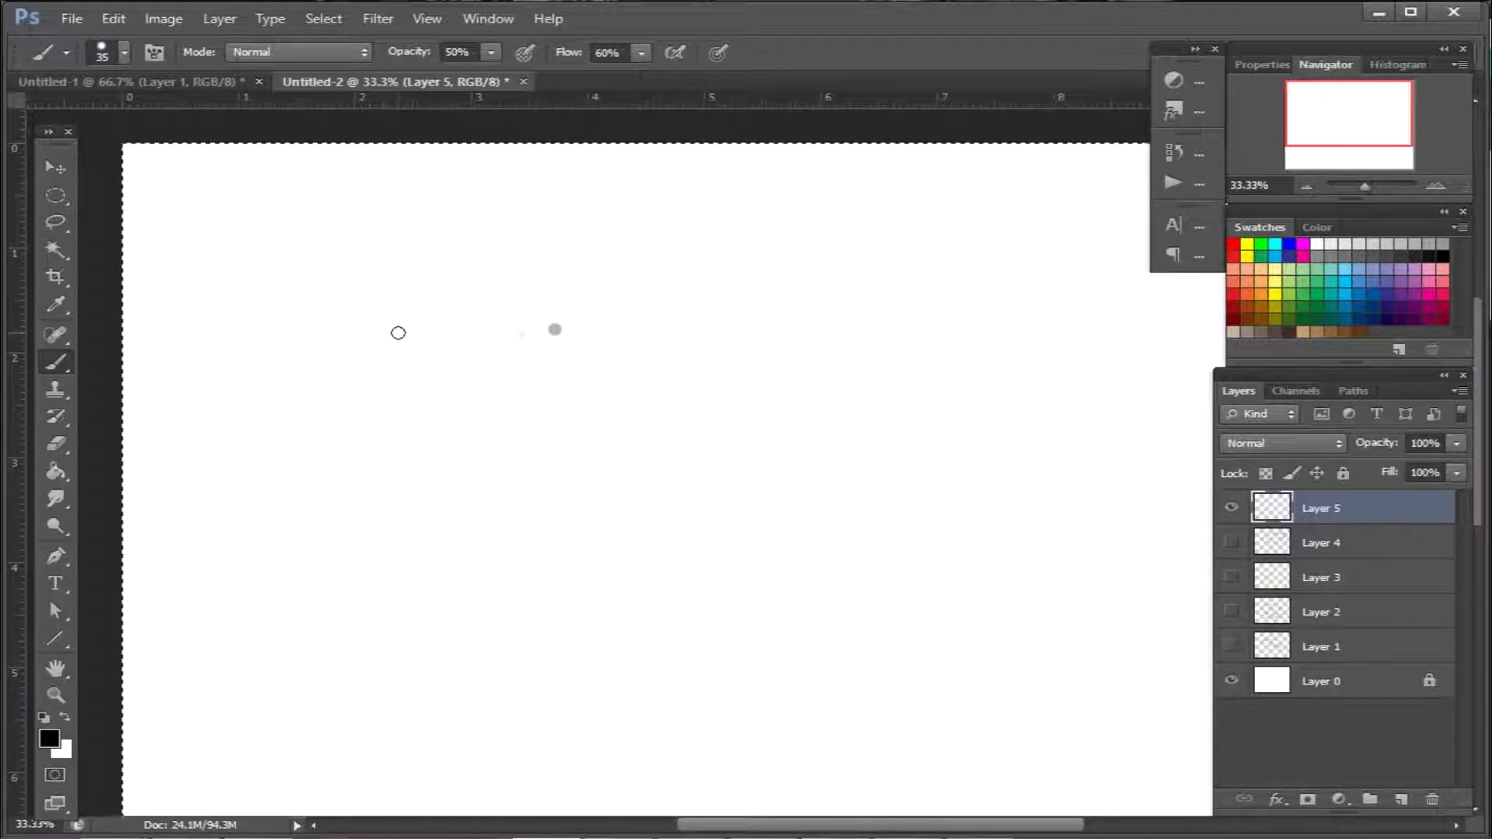
# Handwrite the heading "CONCAVE" near the canvas's upper-left corner, with a dashed note "CURVES INWARD" beneath it
pyautogui.hotkey('alt', 'Tab')
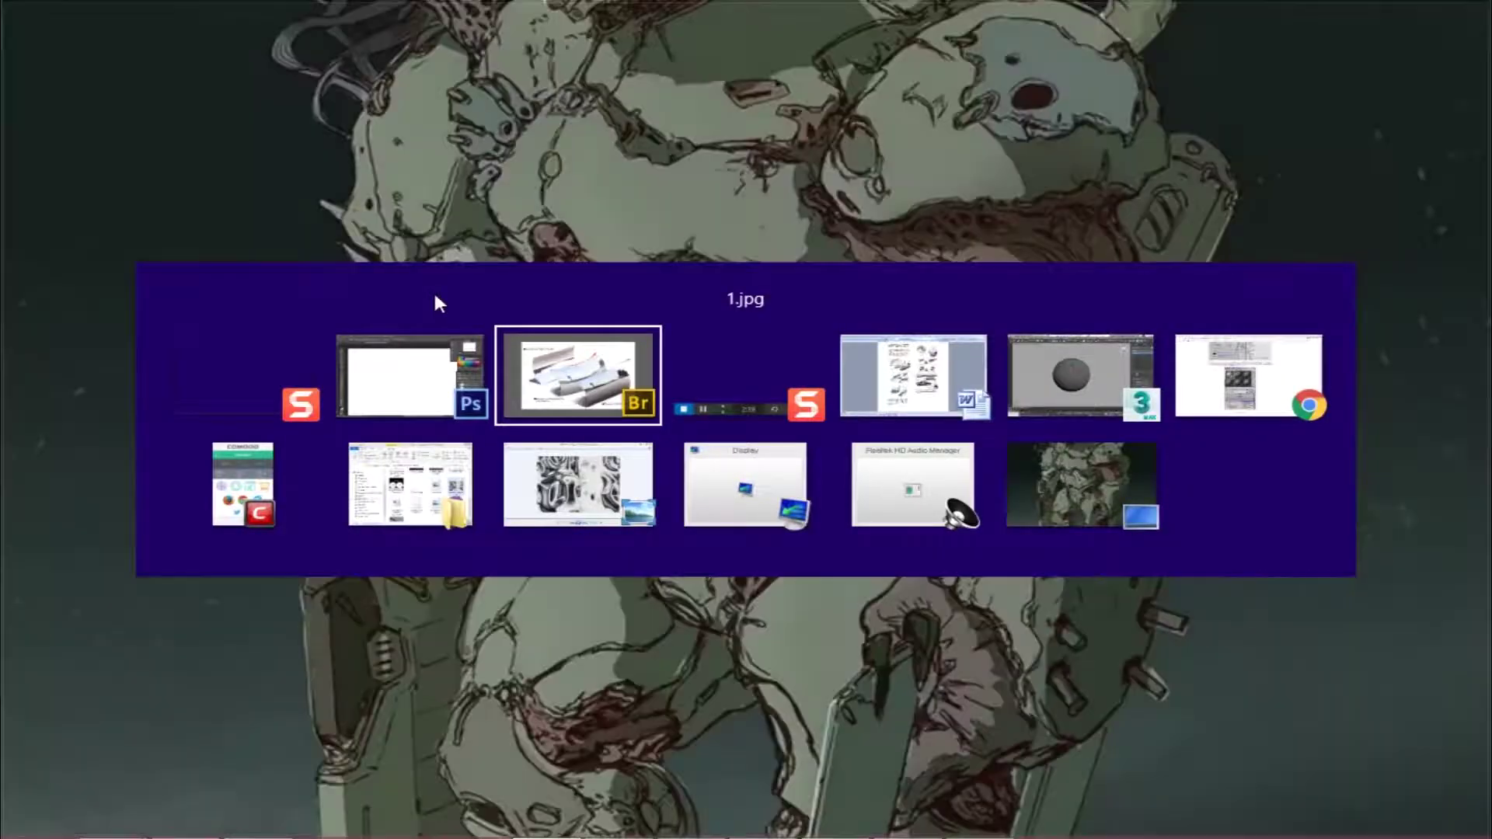
pyautogui.hotkey('alt', 'Tab')
pyautogui.scroll(1, 264, 373)
pyautogui.moveTo(313, 187)
pyautogui.mouseDown()
pyautogui.moveTo(307, 241)
pyautogui.moveTo(320, 217)
pyautogui.mouseUp()
pyautogui.moveTo(364, 242)
pyautogui.mouseDown()
pyautogui.moveTo(400, 231)
pyautogui.moveTo(417, 171)
pyautogui.moveTo(528, 199)
pyautogui.moveTo(567, 177)
pyautogui.moveTo(638, 210)
pyautogui.moveTo(676, 207)
pyautogui.mouseUp()
pyautogui.moveTo(303, 294); pyautogui.dragTo(345, 289)
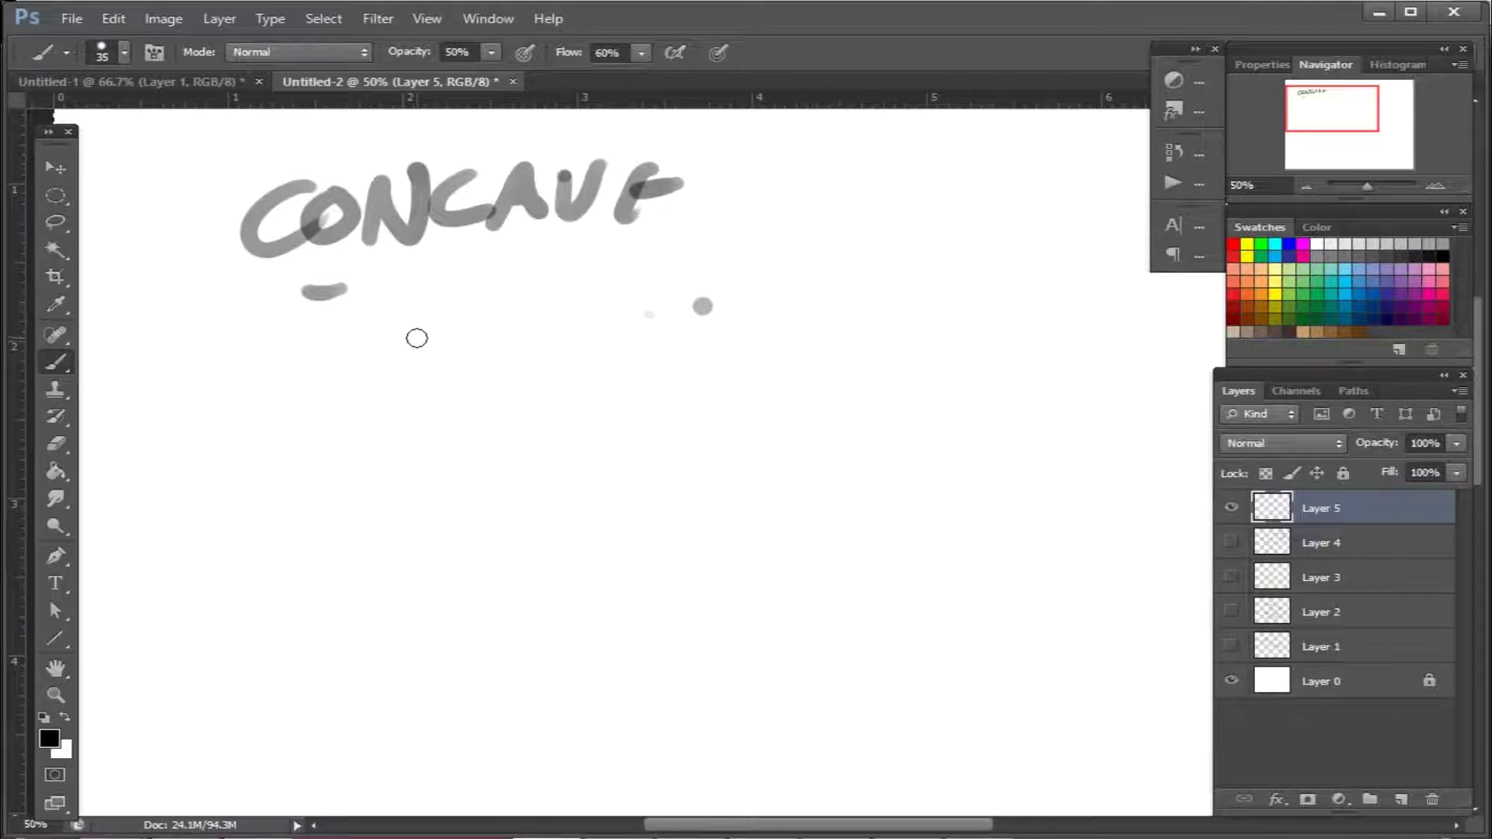
pyautogui.moveTo(433, 276)
pyautogui.mouseDown()
pyautogui.moveTo(453, 302)
pyautogui.moveTo(466, 282)
pyautogui.moveTo(503, 291)
pyautogui.moveTo(536, 265)
pyautogui.moveTo(666, 293)
pyautogui.moveTo(768, 292)
pyautogui.moveTo(827, 250)
pyautogui.moveTo(854, 281)
pyautogui.moveTo(902, 251)
pyautogui.moveTo(1032, 252)
pyautogui.mouseUp()
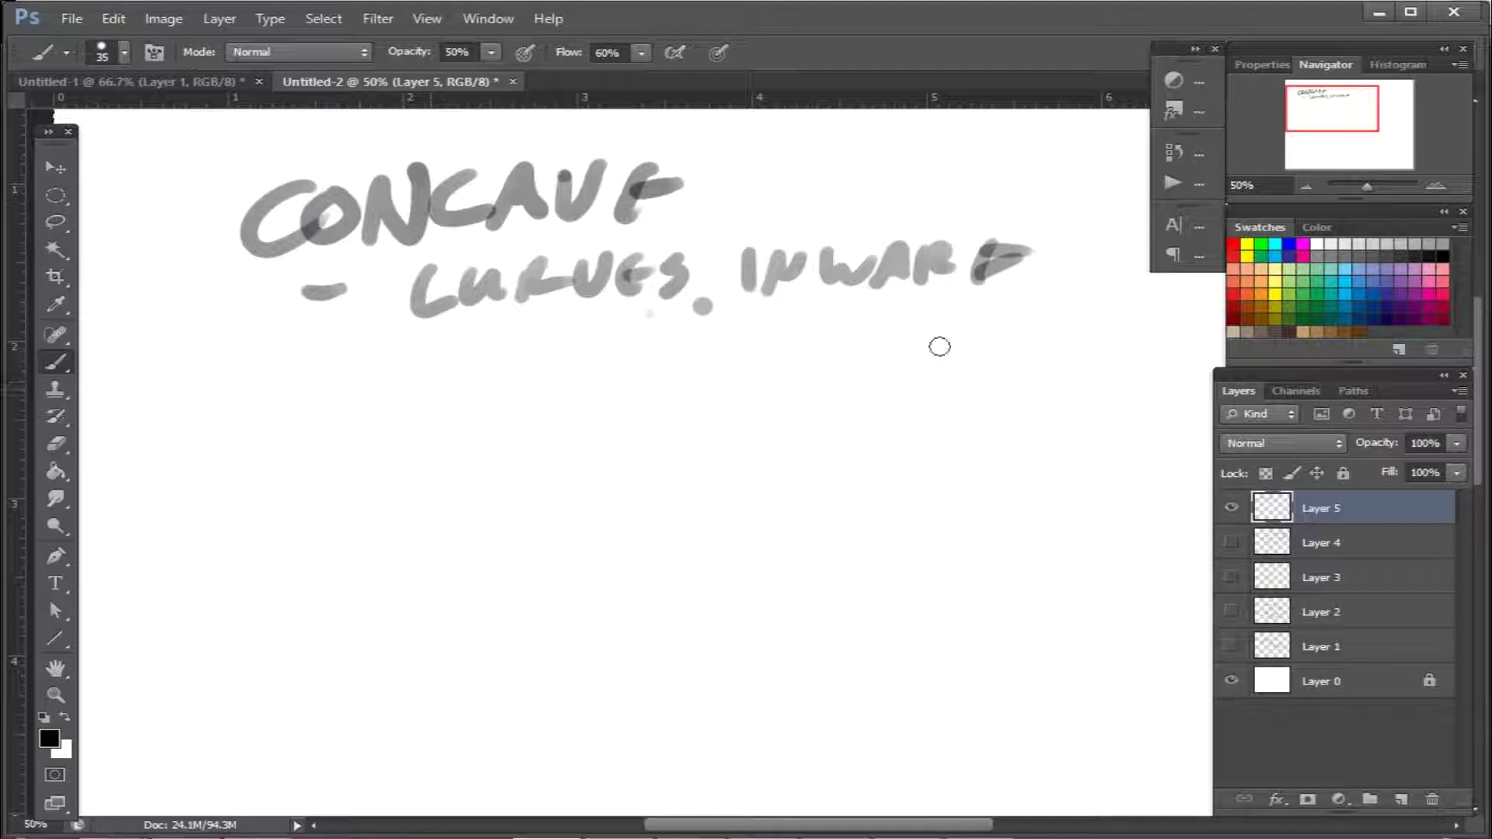
# Reduce the brush size to 20 and add the line "HOLLOWED OUT" under the concave note
pyautogui.press('[')
pyautogui.press('[')
pyautogui.press('[')
pyautogui.moveTo(426, 344)
pyautogui.mouseDown()
pyautogui.moveTo(473, 383)
pyautogui.moveTo(509, 348)
pyautogui.moveTo(571, 340)
pyautogui.moveTo(663, 370)
pyautogui.moveTo(684, 350)
pyautogui.moveTo(842, 363)
pyautogui.moveTo(905, 345)
pyautogui.moveTo(885, 381)
pyautogui.mouseUp()
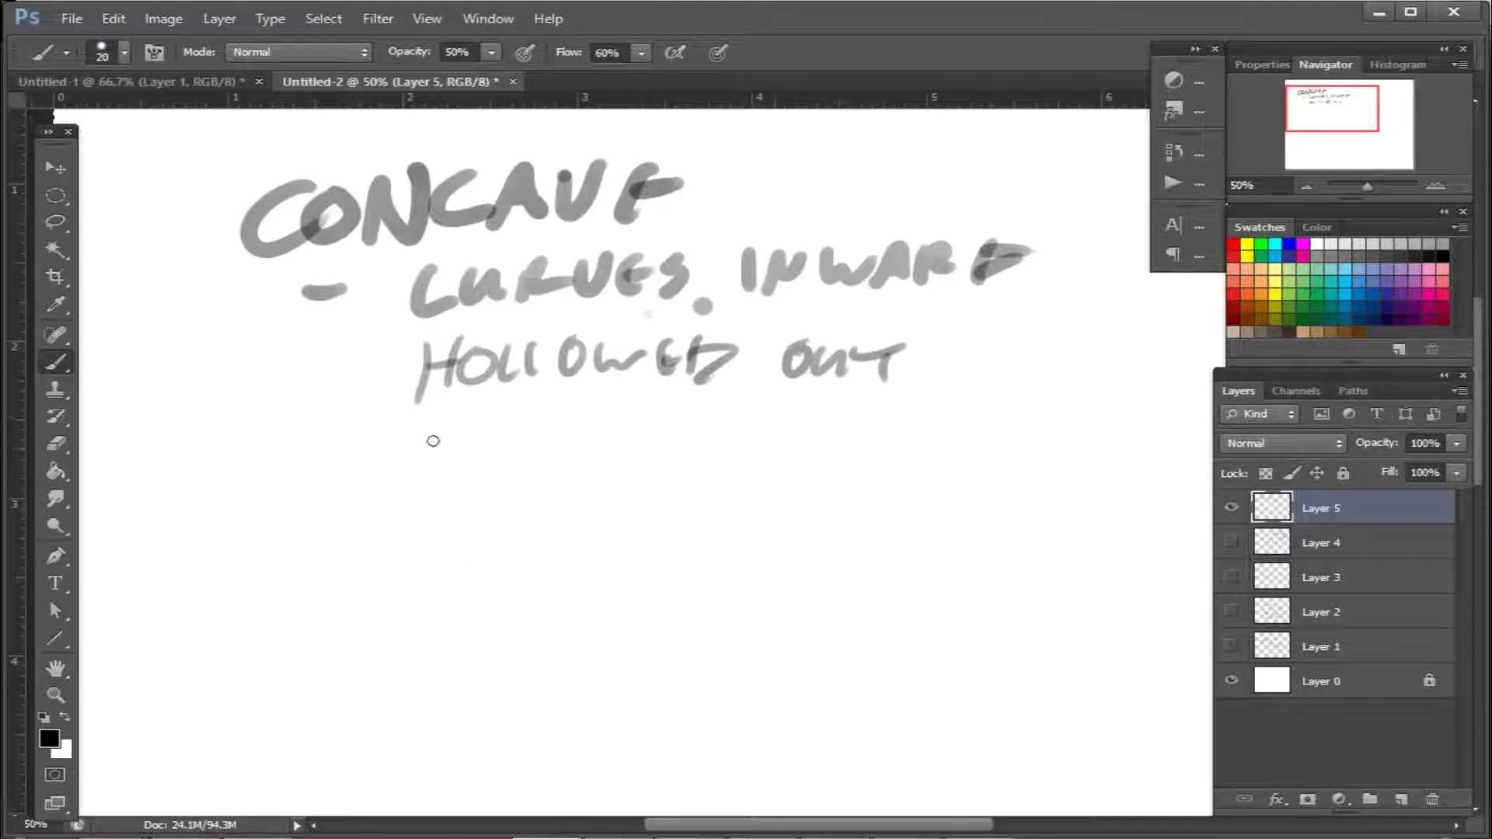
# Handwrite the heading "CONVEX" below, with the dashed note "CURVES OUTWARD EXTENDING FORWARD" on two lines
pyautogui.moveTo(254, 432)
pyautogui.mouseDown()
pyautogui.moveTo(305, 433)
pyautogui.moveTo(338, 484)
pyautogui.moveTo(420, 436)
pyautogui.moveTo(494, 449)
pyautogui.moveTo(506, 493)
pyautogui.moveTo(353, 525)
pyautogui.mouseUp()
pyautogui.press('[')
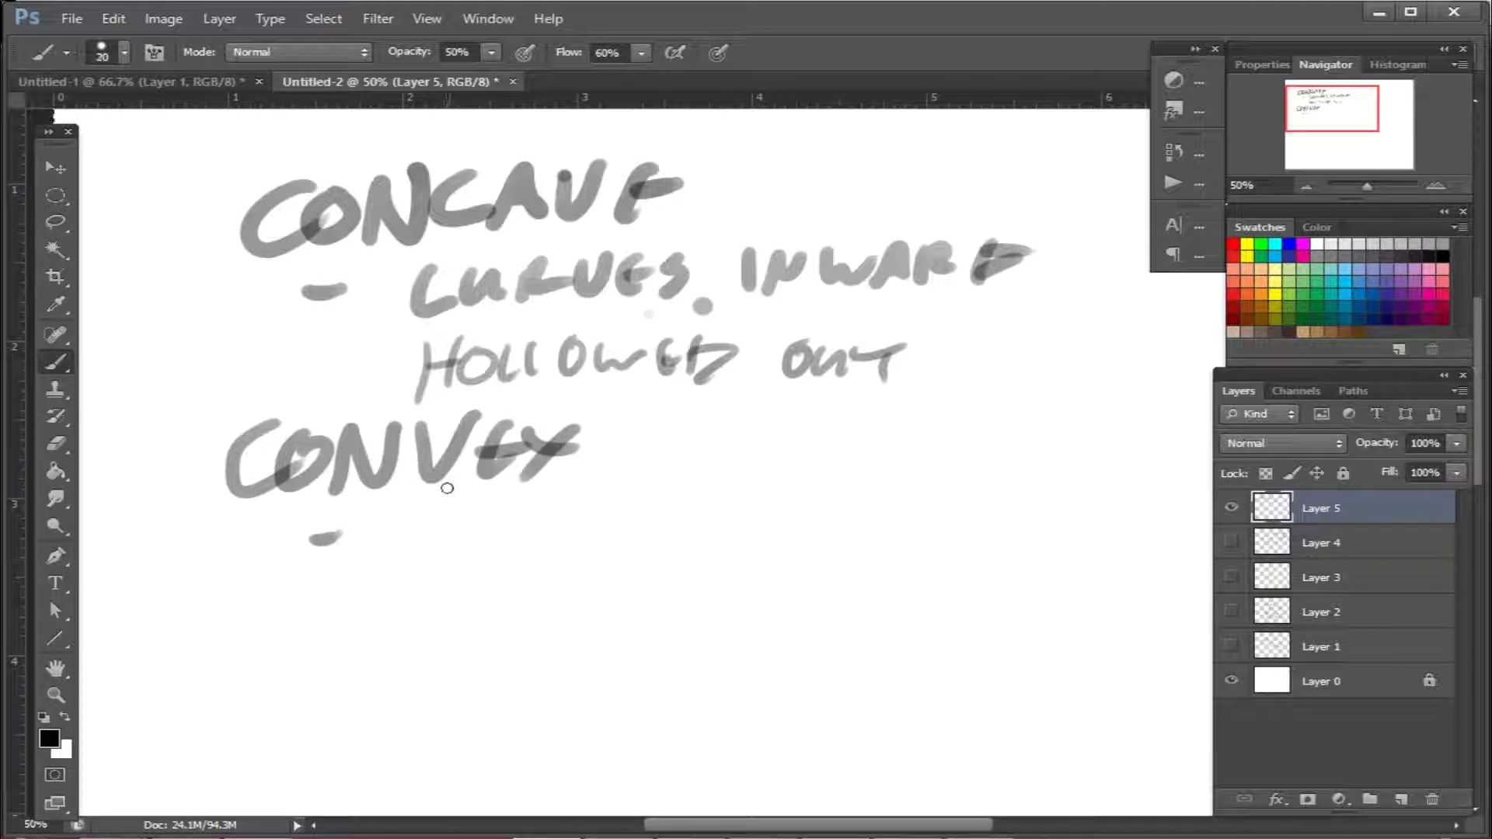
pyautogui.moveTo(430, 538)
pyautogui.mouseDown()
pyautogui.moveTo(488, 537)
pyautogui.moveTo(507, 567)
pyautogui.moveTo(604, 531)
pyautogui.moveTo(607, 545)
pyautogui.moveTo(690, 557)
pyautogui.moveTo(789, 529)
pyautogui.moveTo(972, 537)
pyautogui.mouseUp()
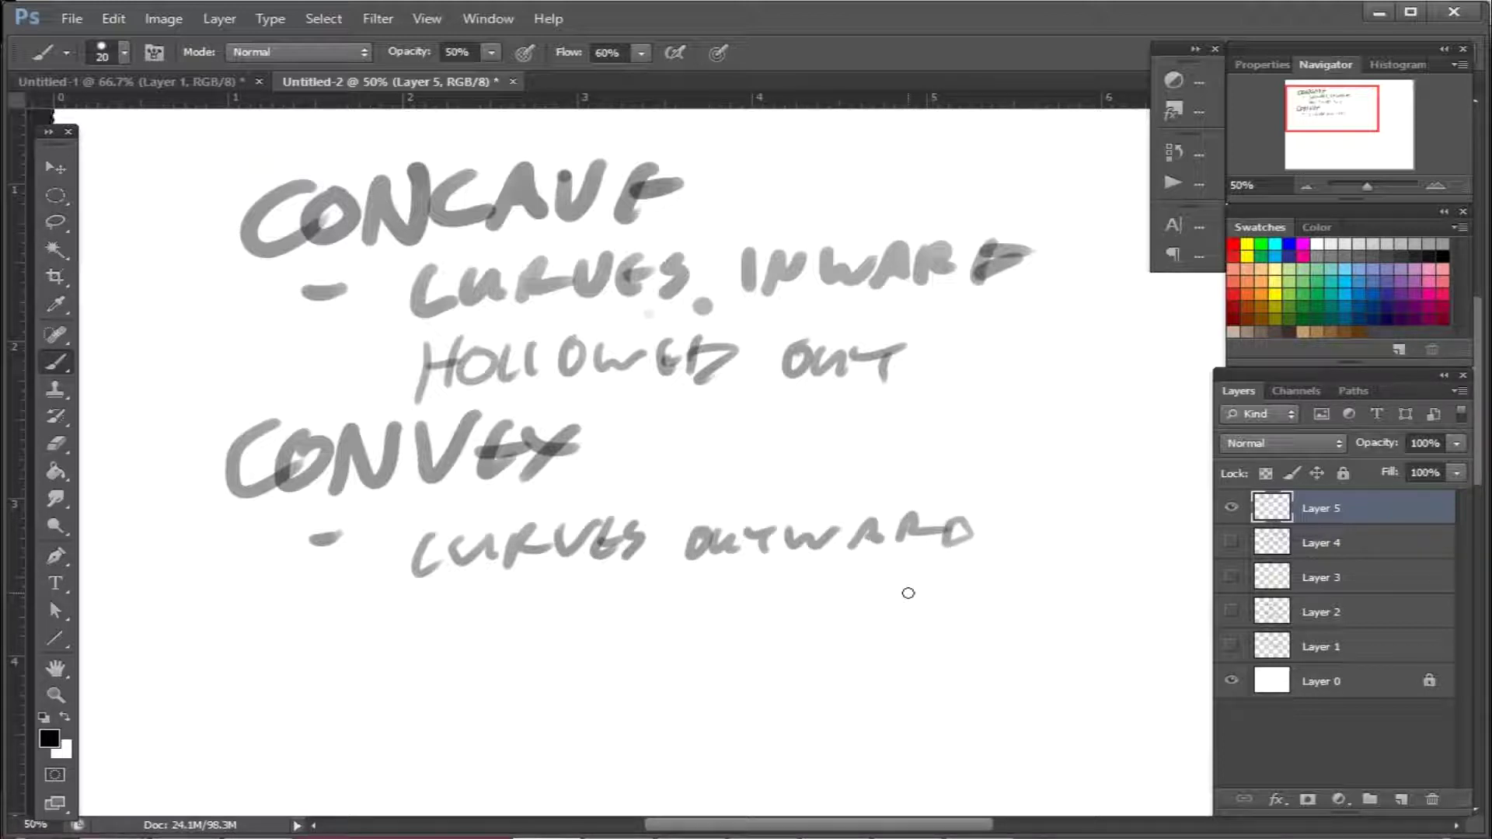
pyautogui.moveTo(433, 608)
pyautogui.mouseDown()
pyautogui.moveTo(465, 610)
pyautogui.moveTo(456, 632)
pyautogui.moveTo(615, 594)
pyautogui.moveTo(740, 614)
pyautogui.mouseUp()
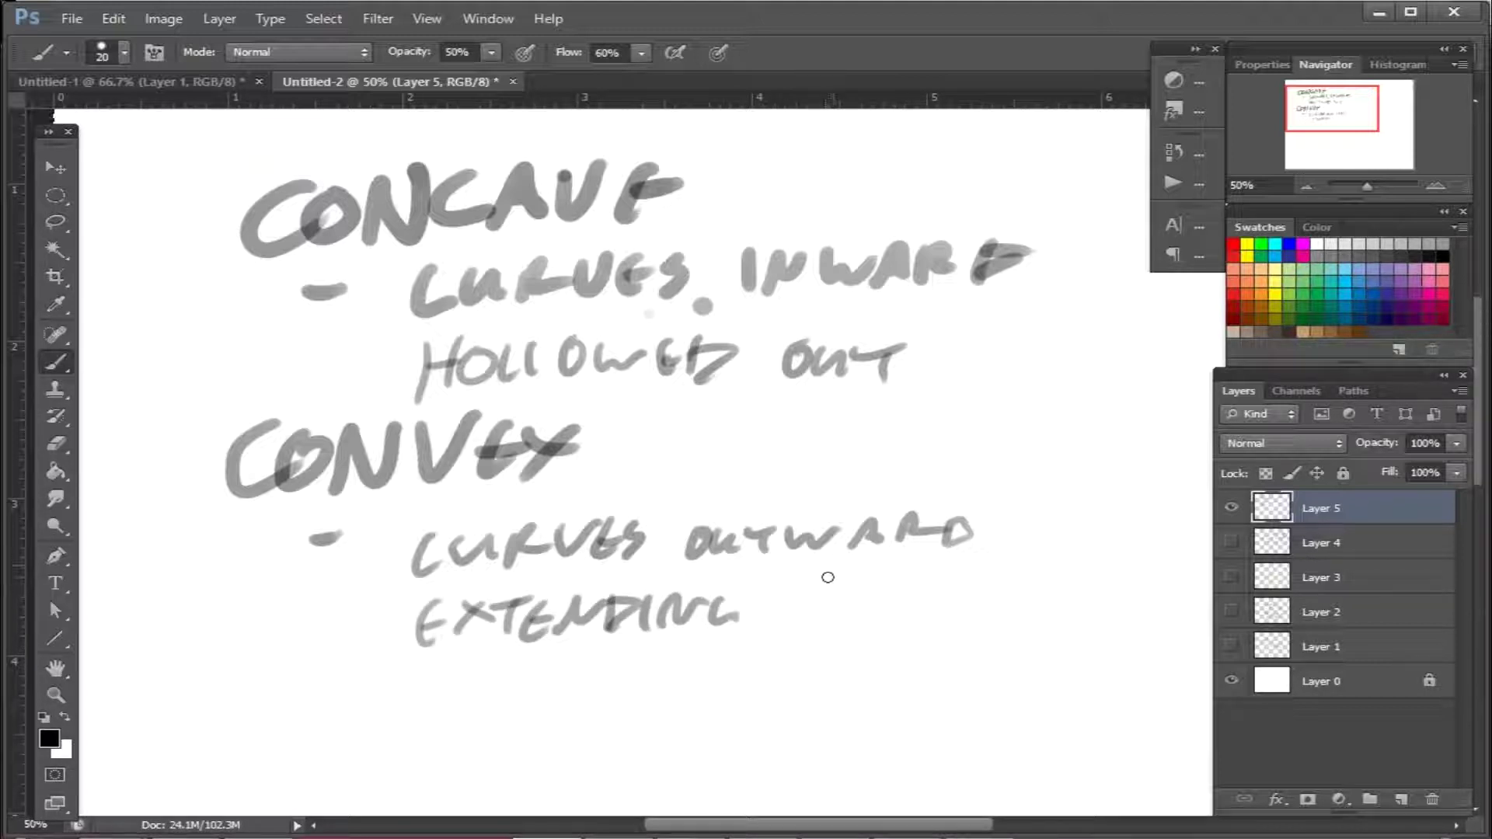
pyautogui.moveTo(828, 626)
pyautogui.mouseDown()
pyautogui.moveTo(856, 601)
pyautogui.moveTo(877, 619)
pyautogui.moveTo(921, 601)
pyautogui.moveTo(930, 614)
pyautogui.moveTo(1045, 621)
pyautogui.mouseUp()
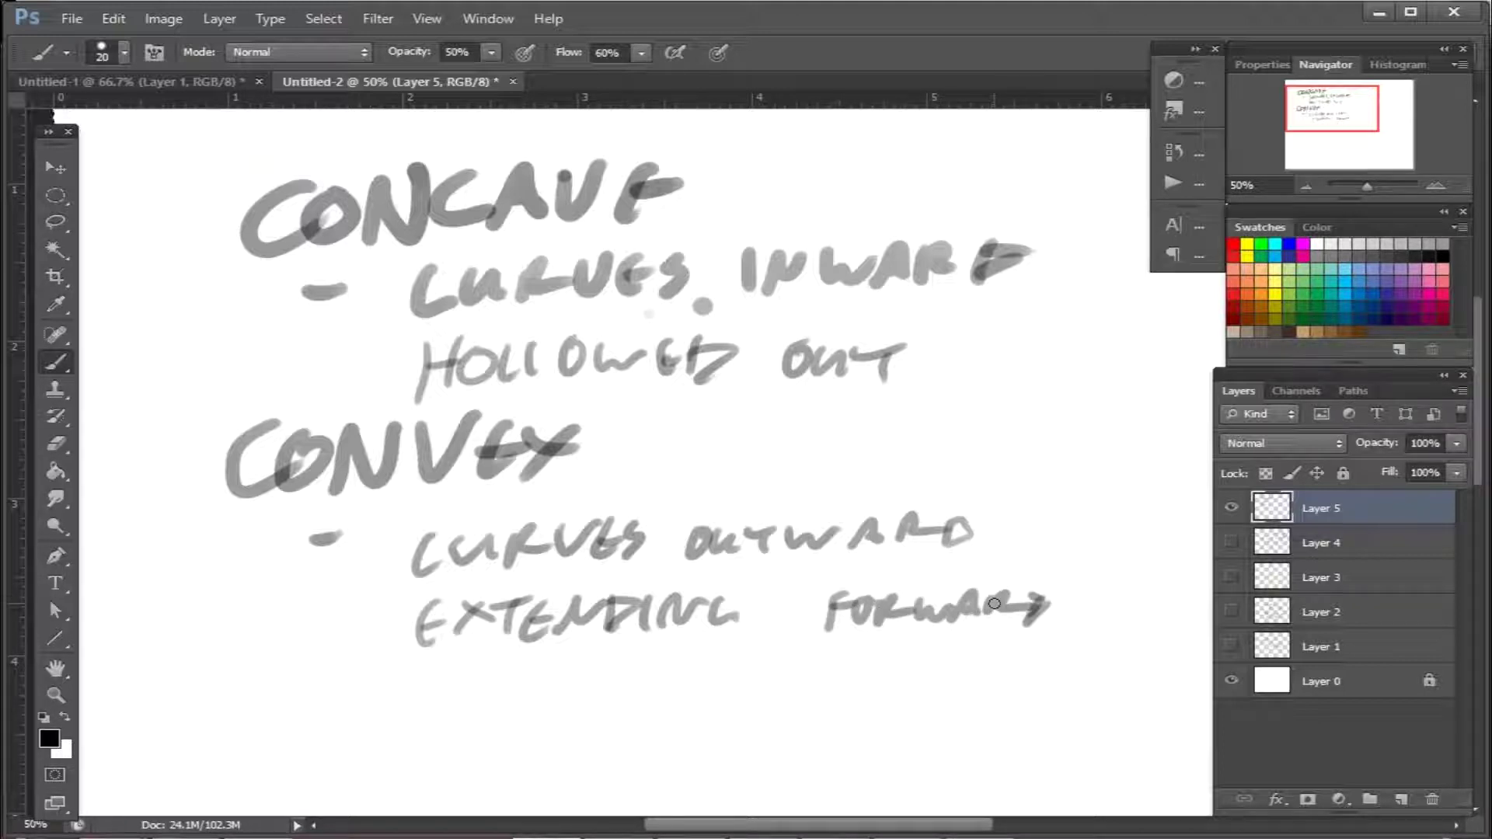
# Sketch the outline of a curved panel in the blank area below the notes, redoing the first stroke
pyautogui.moveTo(1087, 676); pyautogui.dragTo(990, 443)
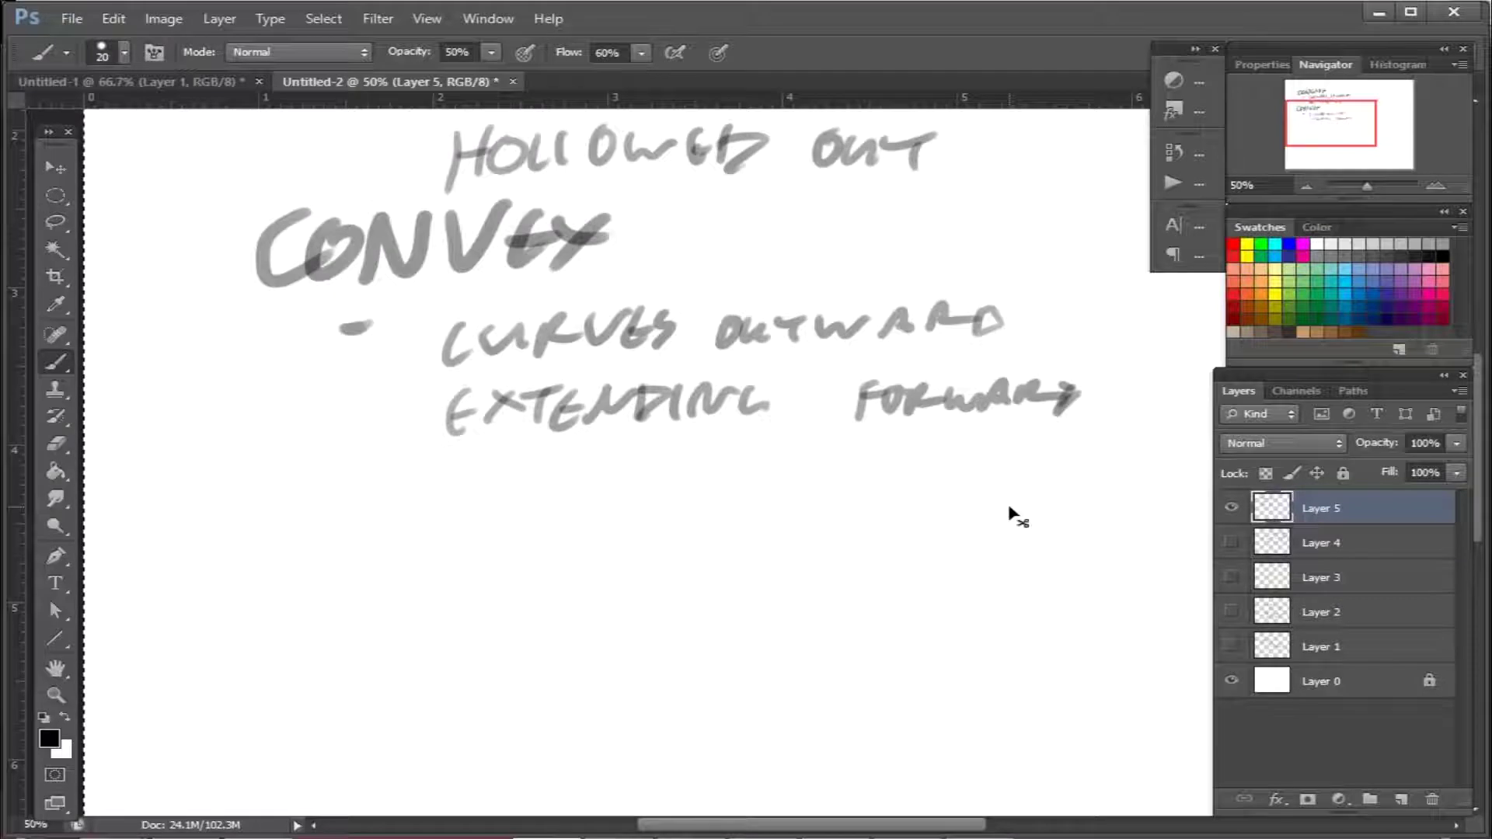
pyautogui.hotkey('ctrl', '+')
pyautogui.moveTo(1008, 506)
pyautogui.mouseDown()
pyautogui.moveTo(760, 266)
pyautogui.moveTo(773, 240)
pyautogui.mouseUp()
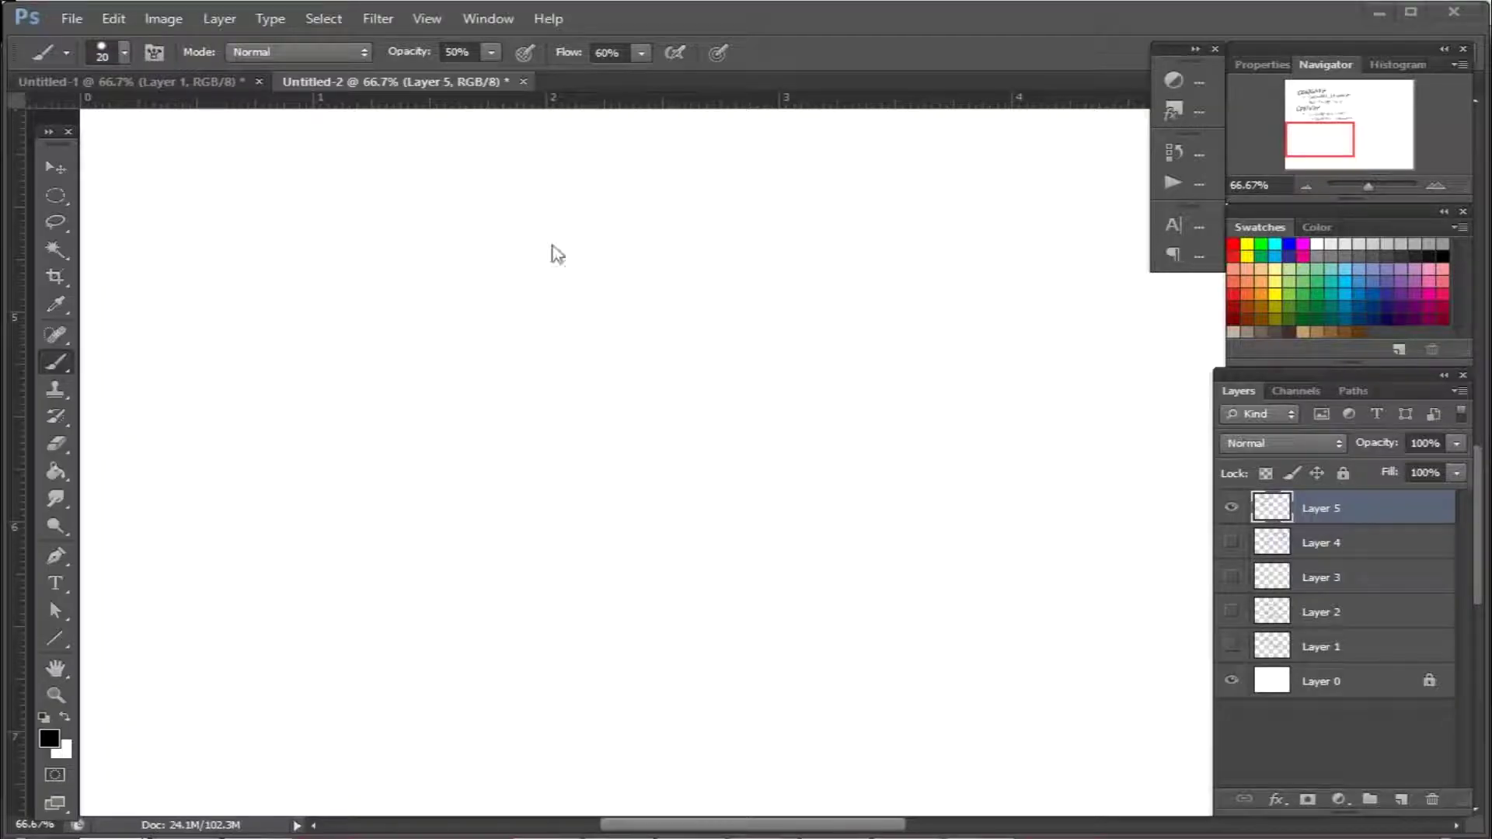
pyautogui.moveTo(350, 282); pyautogui.dragTo(660, 191)
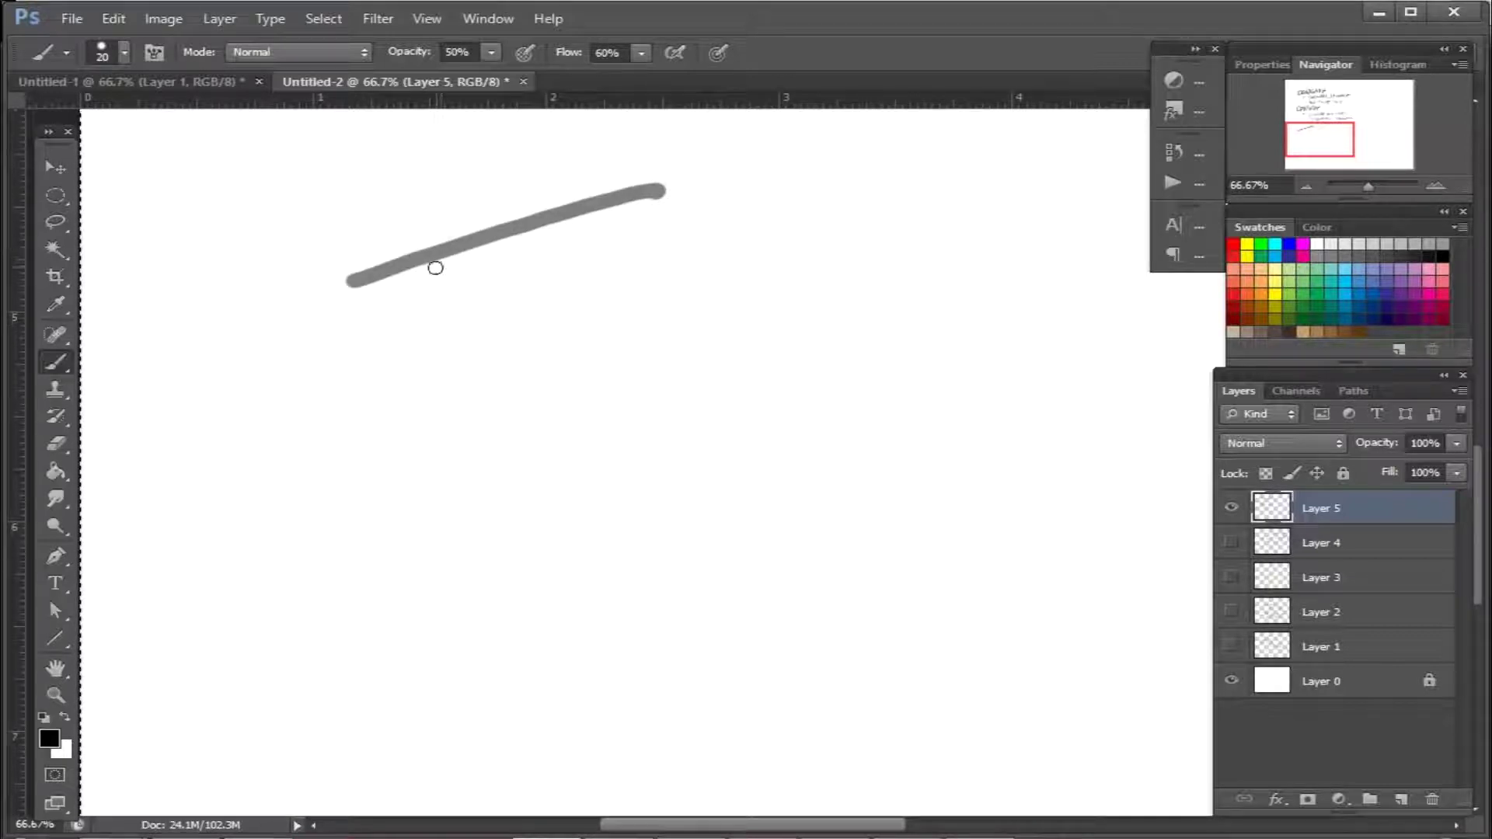
pyautogui.hotkey('ctrl', 'z')
pyautogui.moveTo(304, 258)
pyautogui.mouseDown()
pyautogui.moveTo(661, 151)
pyautogui.moveTo(324, 613)
pyautogui.moveTo(410, 559)
pyautogui.mouseUp()
pyautogui.moveTo(690, 153); pyautogui.dragTo(735, 464)
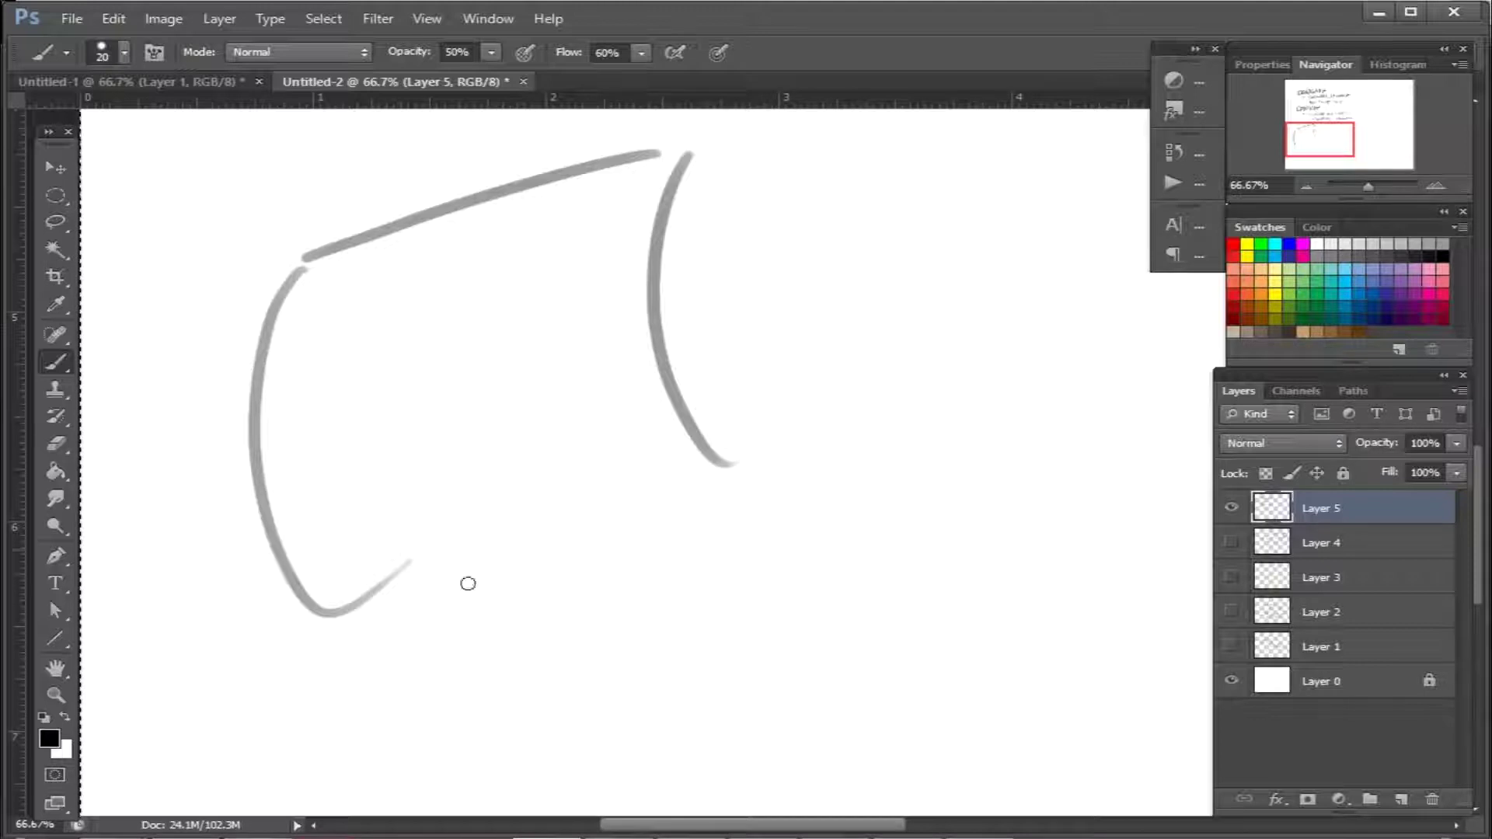
pyautogui.moveTo(324, 628); pyautogui.dragTo(814, 443)
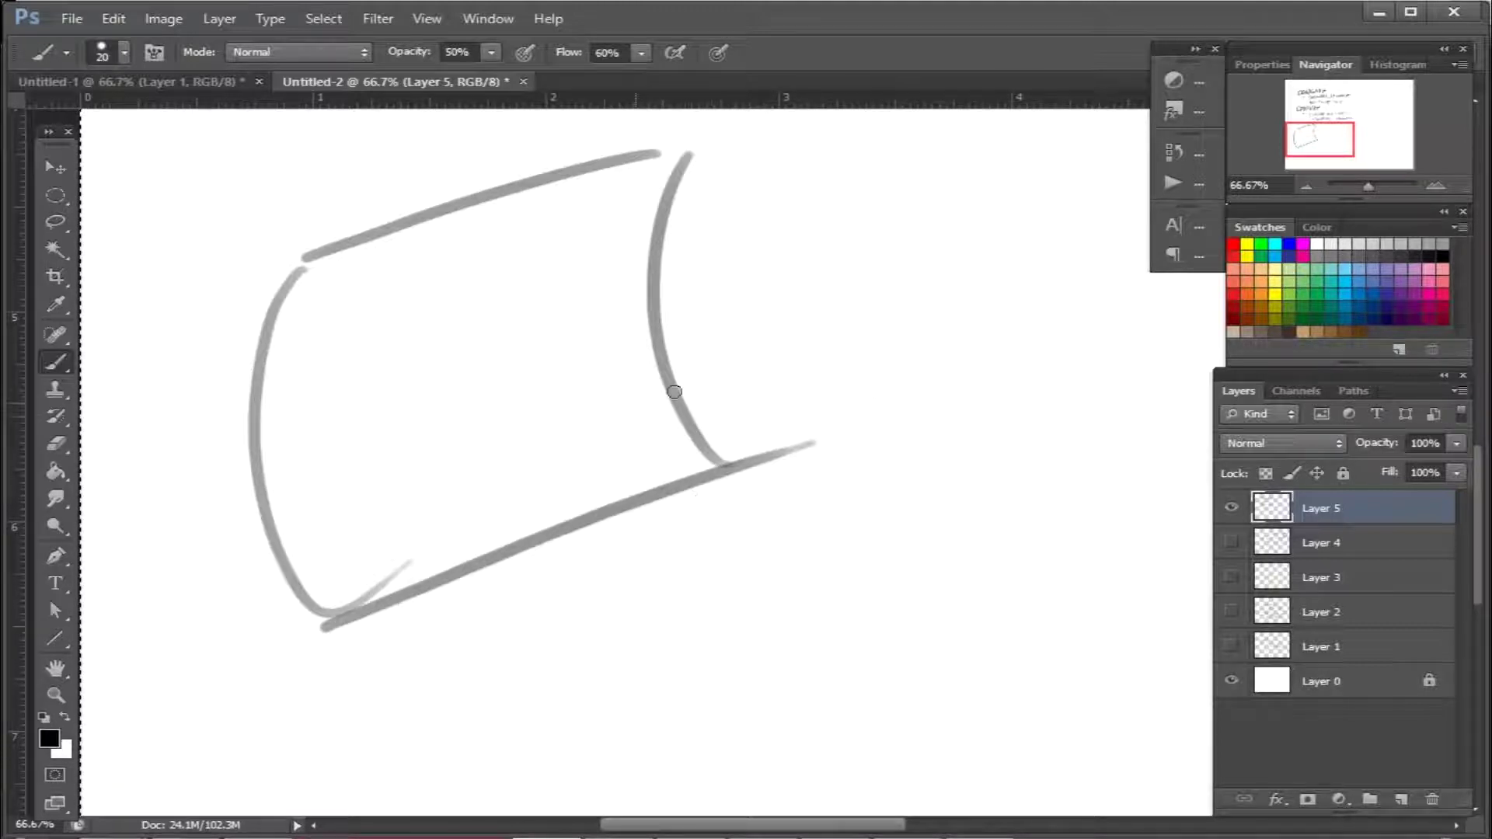
# Paint a dark reflection band lengthwise across the middle of the curved panel with a size 35 brush
pyautogui.press(']')
pyautogui.press(']')
pyautogui.press(']')
pyautogui.moveTo(282, 432); pyautogui.dragTo(669, 307)
pyautogui.moveTo(243, 446); pyautogui.dragTo(697, 294)
pyautogui.moveTo(394, 393)
pyautogui.mouseDown()
pyautogui.moveTo(274, 444)
pyautogui.moveTo(295, 439)
pyautogui.moveTo(243, 480)
pyautogui.moveTo(316, 468)
pyautogui.moveTo(371, 437)
pyautogui.moveTo(289, 455)
pyautogui.moveTo(408, 408)
pyautogui.moveTo(371, 411)
pyautogui.moveTo(672, 312)
pyautogui.moveTo(589, 346)
pyautogui.moveTo(631, 334)
pyautogui.mouseUp()
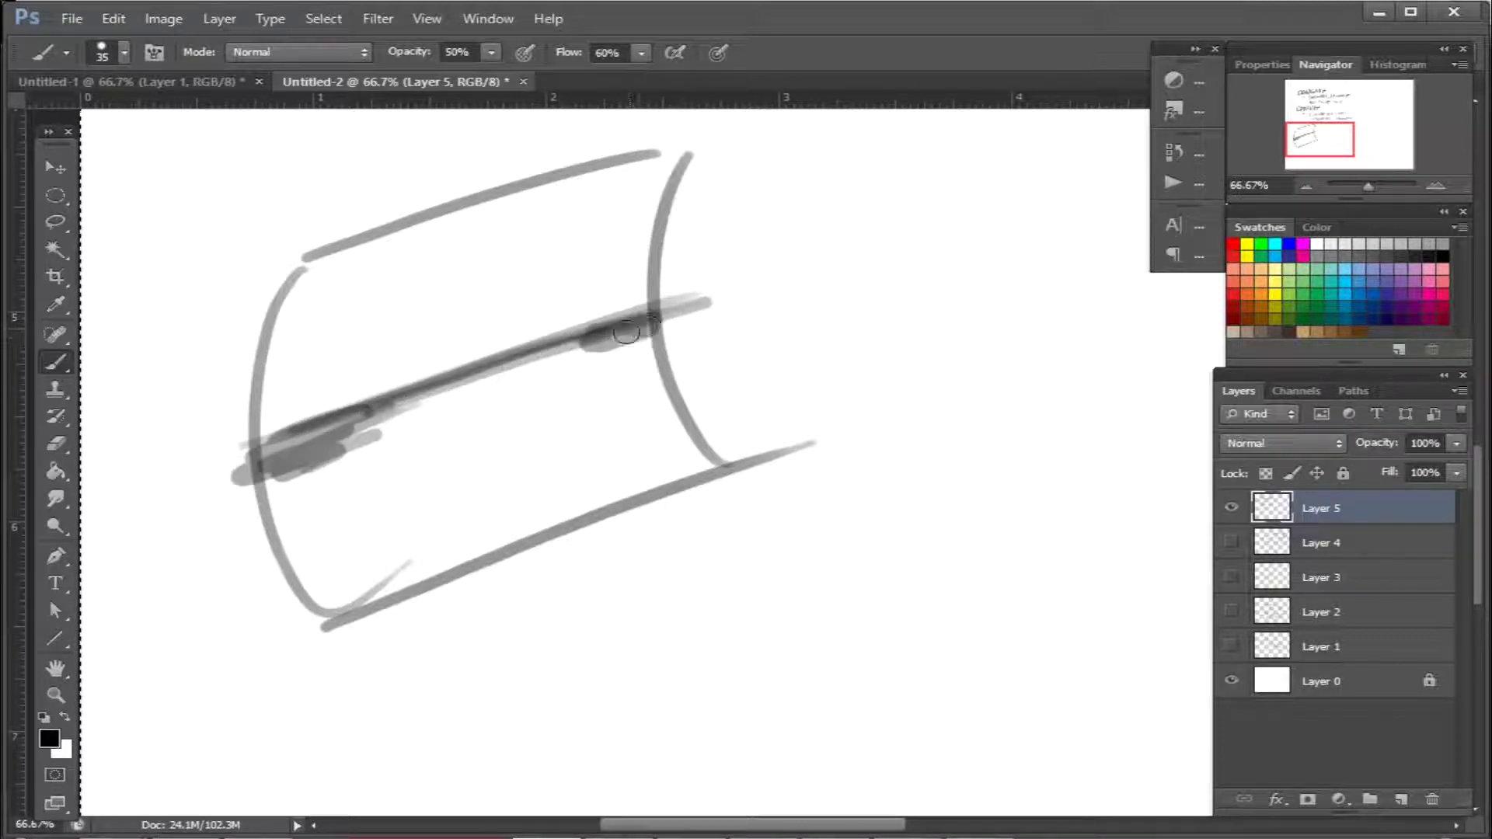
# Erase the band and lower-edge strokes that overhang the panel's right side, using an eraser of size 125
pyautogui.press(']')
pyautogui.press(']')
pyautogui.press(']')
pyautogui.press(']')
pyautogui.press(']')
pyautogui.press(']')
pyautogui.press('p')
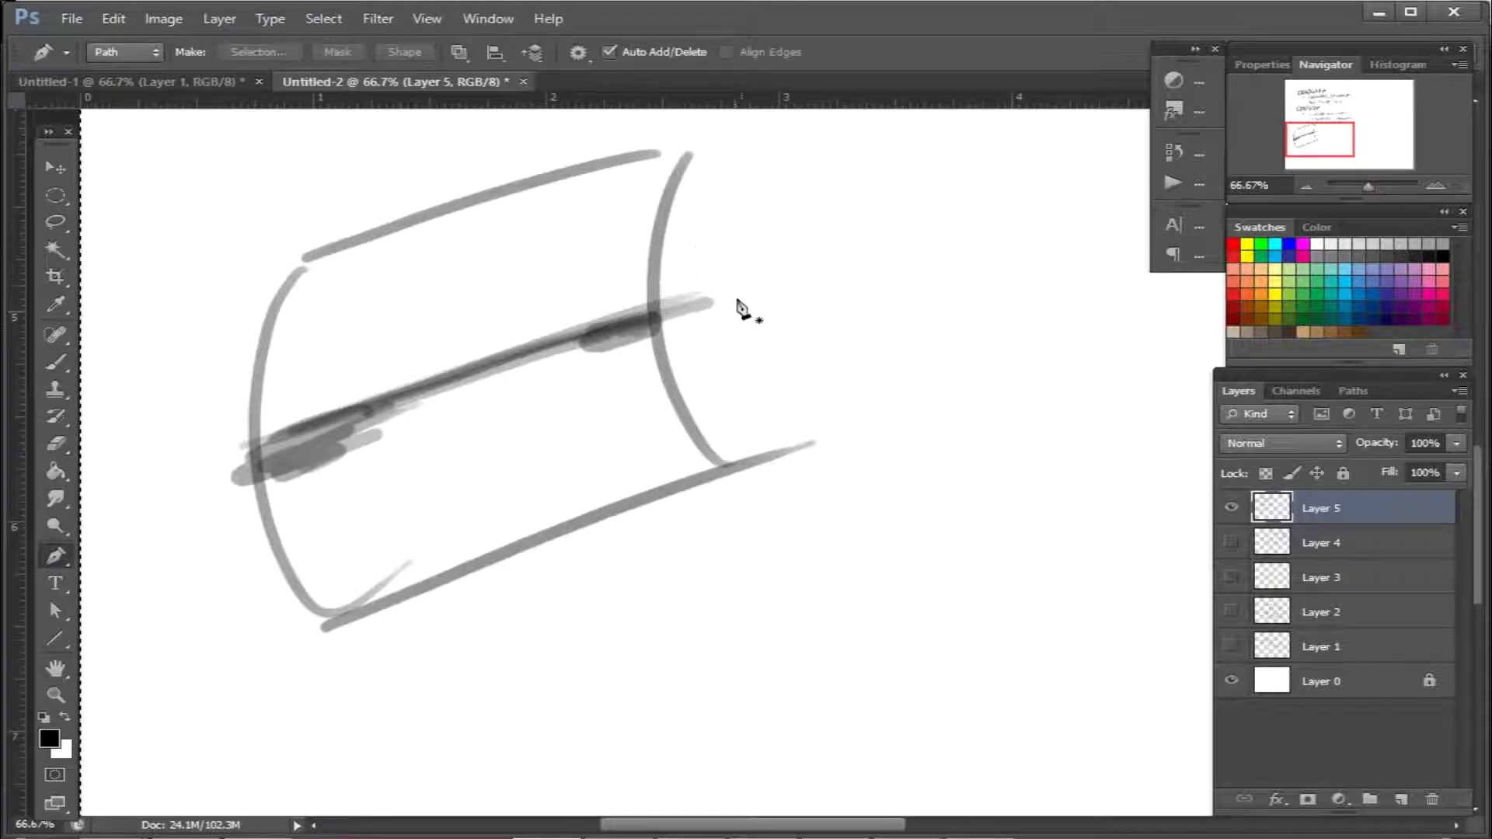
pyautogui.press('e')
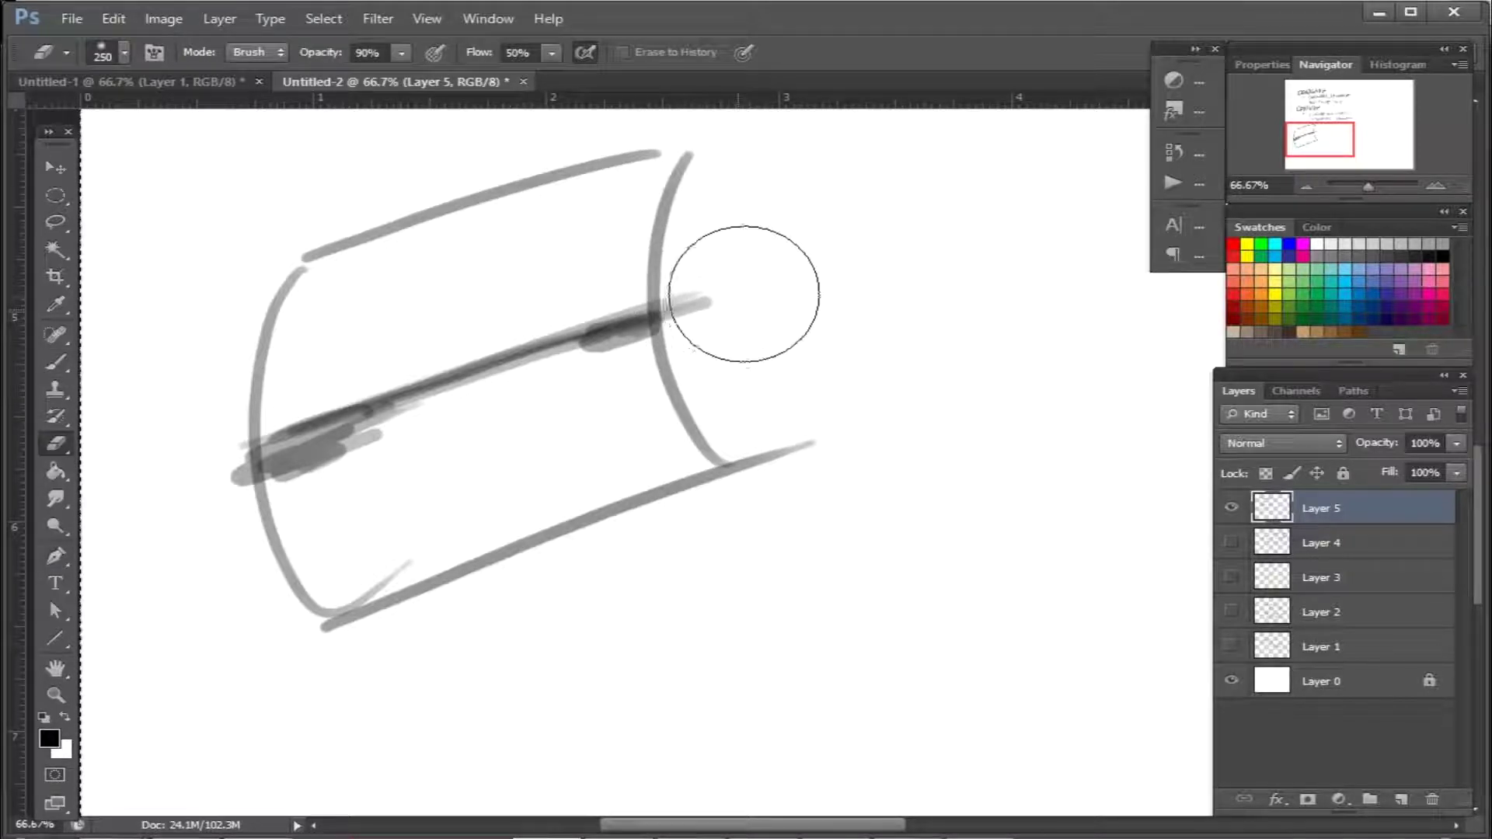
pyautogui.press('[')
pyautogui.press('[')
pyautogui.press('[')
pyautogui.press('[')
pyautogui.moveTo(716, 283); pyautogui.dragTo(716, 333)
pyautogui.moveTo(804, 447)
pyautogui.mouseDown()
pyautogui.moveTo(786, 405)
pyautogui.moveTo(780, 469)
pyautogui.moveTo(762, 419)
pyautogui.mouseUp()
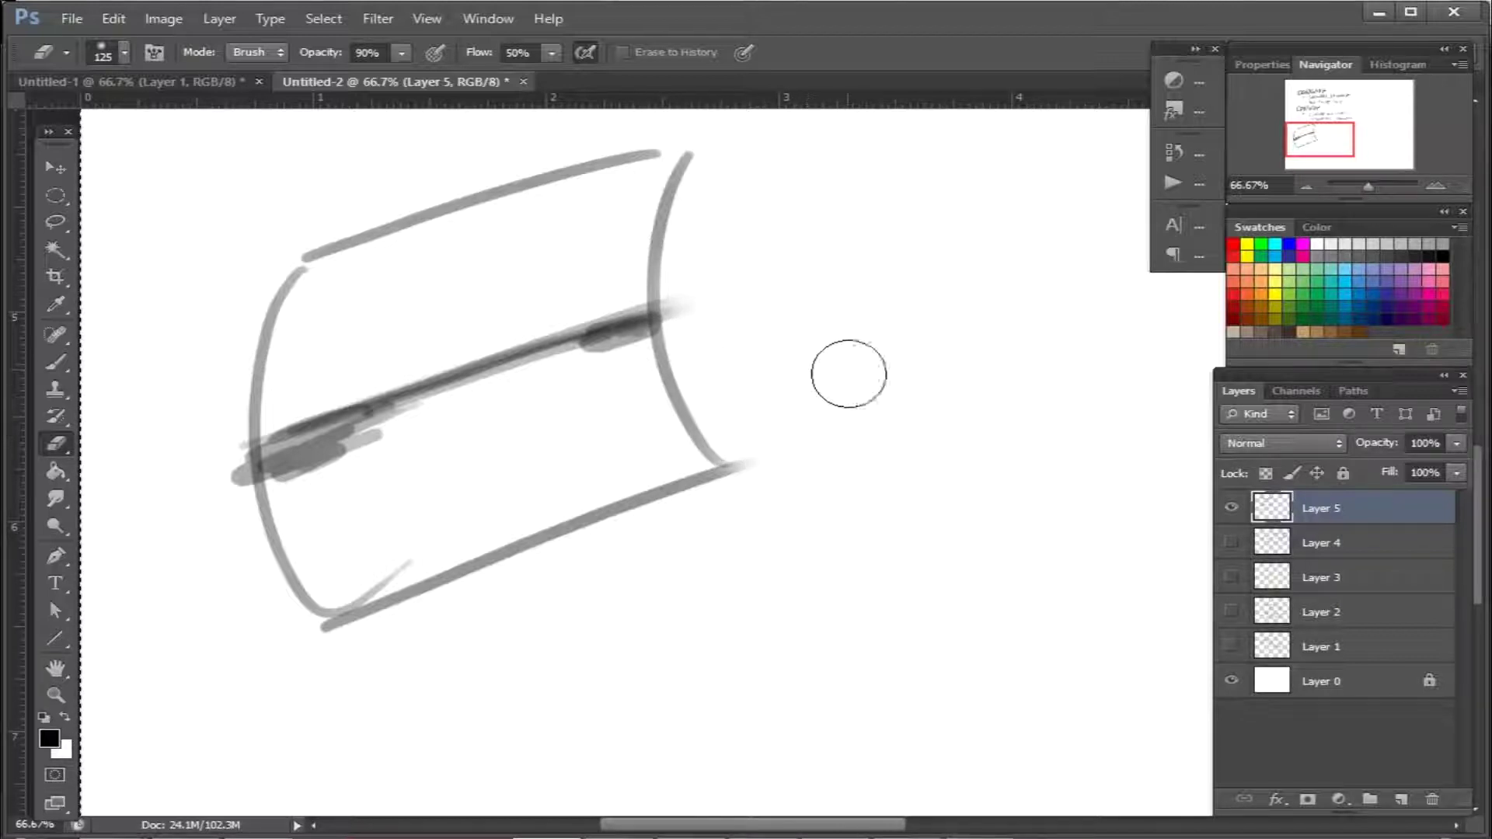
# Switch the eraser to a size 86 tip and clean up the stray strokes at the panel's lower corners
pyautogui.rightClick(855, 365)
pyautogui.doubleClick(991, 755)
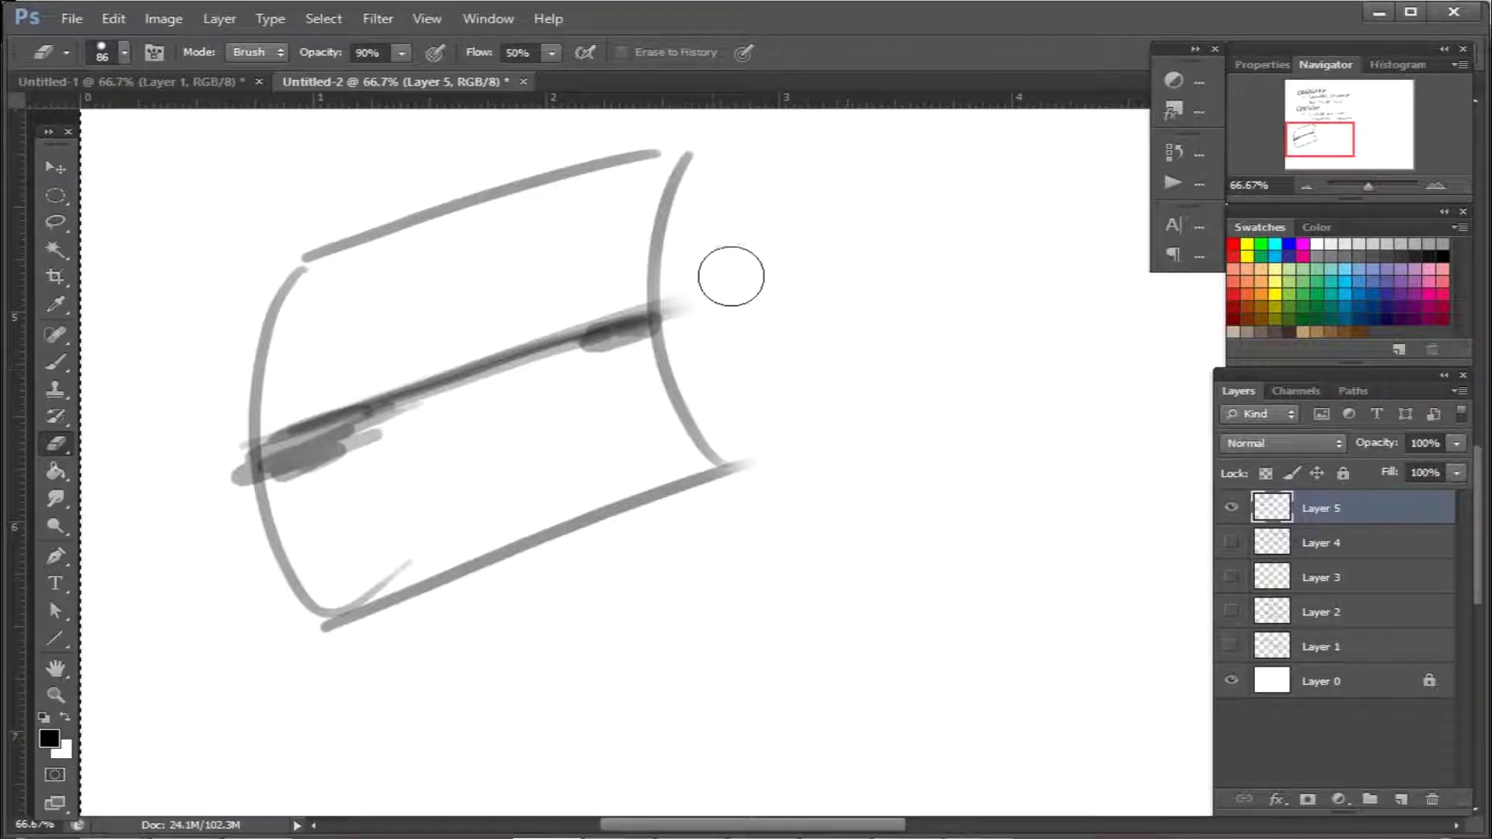
pyautogui.moveTo(733, 376); pyautogui.dragTo(782, 523)
pyautogui.moveTo(430, 534); pyautogui.dragTo(386, 546)
pyautogui.moveTo(872, 760)
pyautogui.mouseDown()
pyautogui.moveTo(782, 838)
pyautogui.moveTo(810, 491)
pyautogui.moveTo(792, 681)
pyautogui.mouseUp()
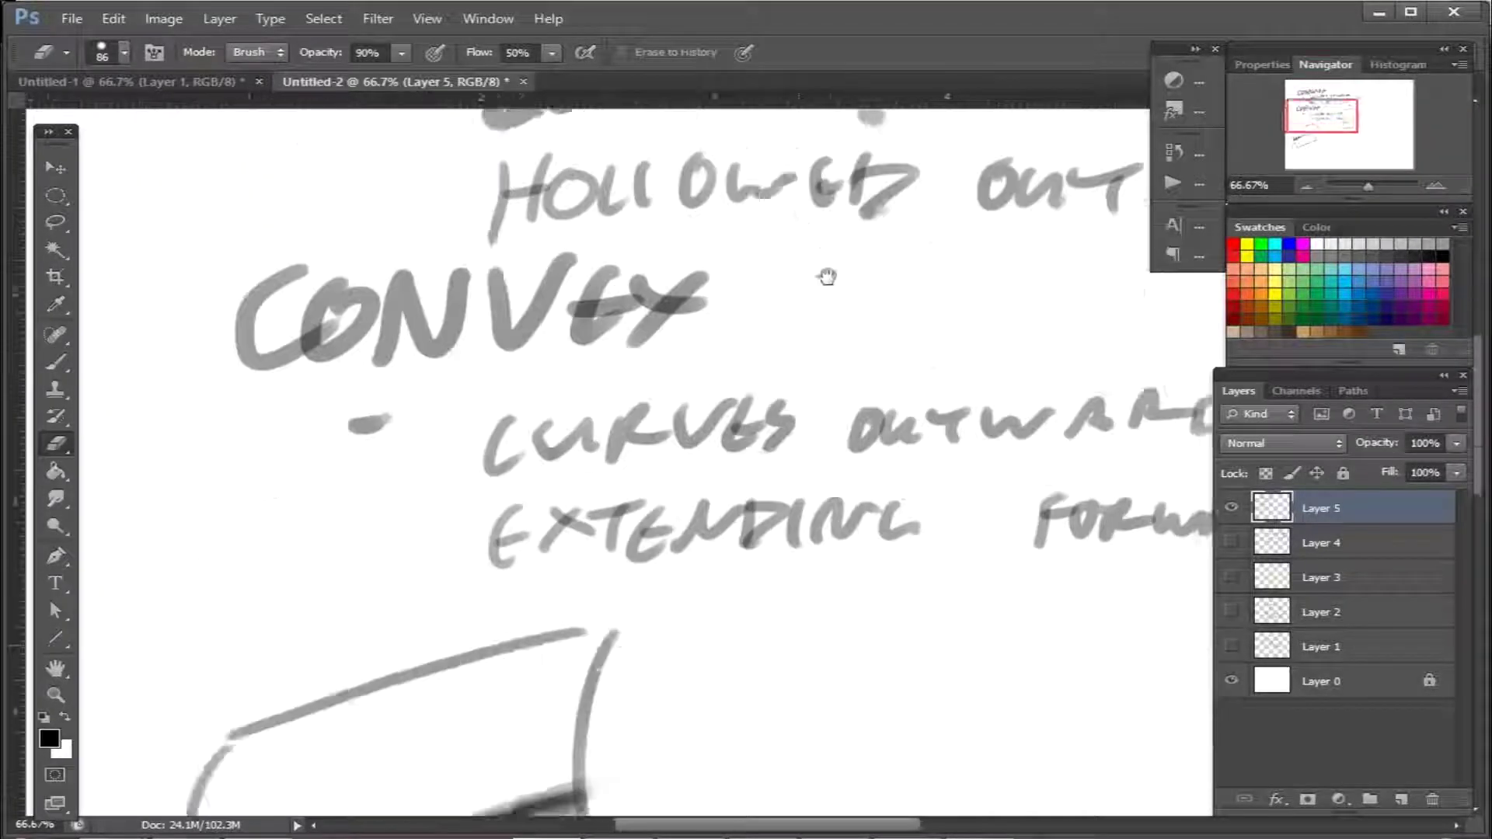
pyautogui.moveTo(826, 276); pyautogui.dragTo(830, 93)
pyautogui.moveTo(855, 343)
pyautogui.mouseDown()
pyautogui.moveTo(860, 258)
pyautogui.moveTo(860, 516)
pyautogui.moveTo(875, 290)
pyautogui.mouseUp()
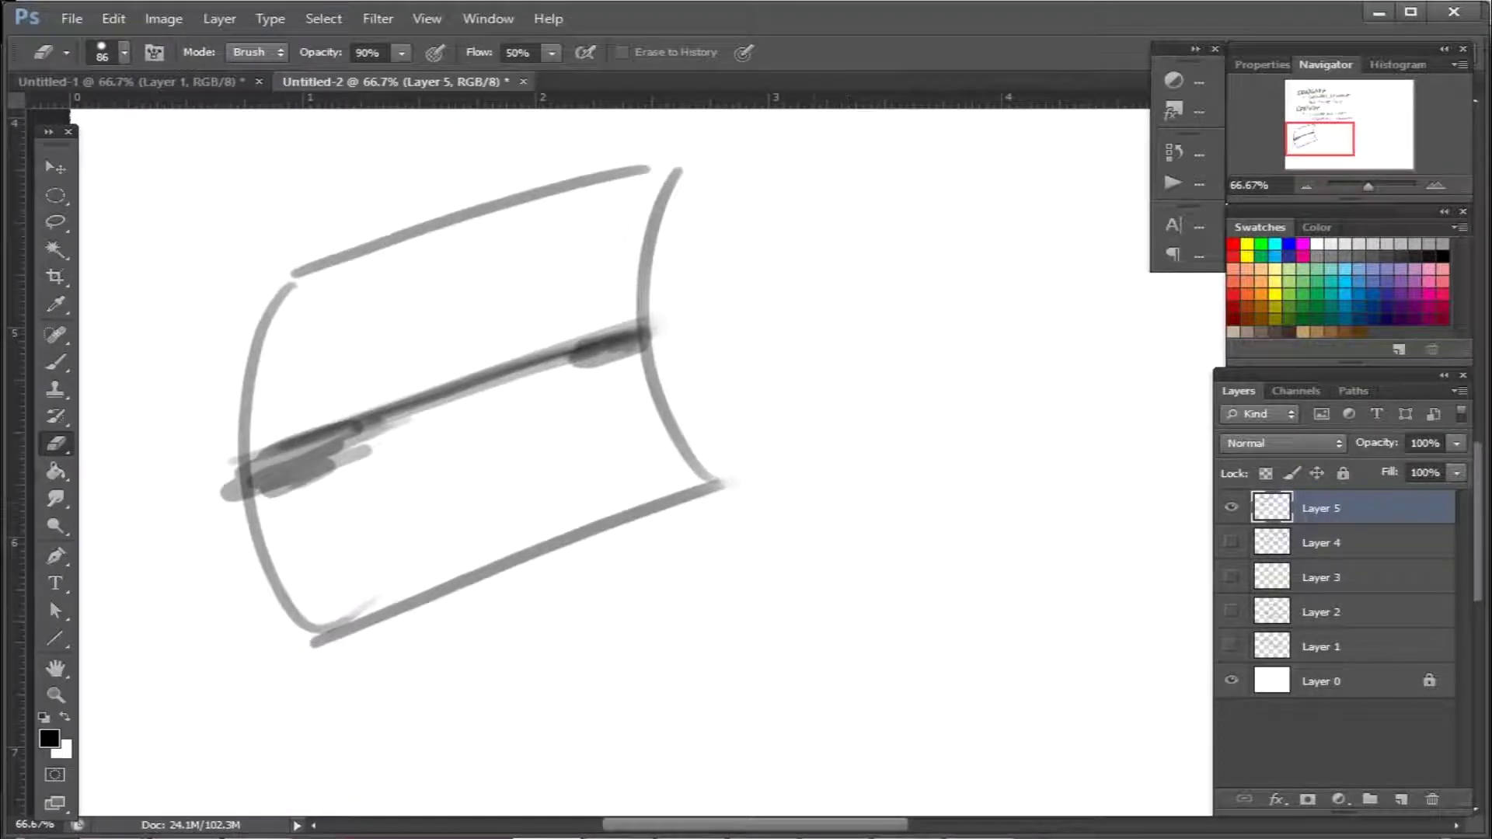
pyautogui.click(715, 458)
# Set the brush size to 10 and hatch light lengthwise strokes over the panel's upper and lower halves
pyautogui.press('b')
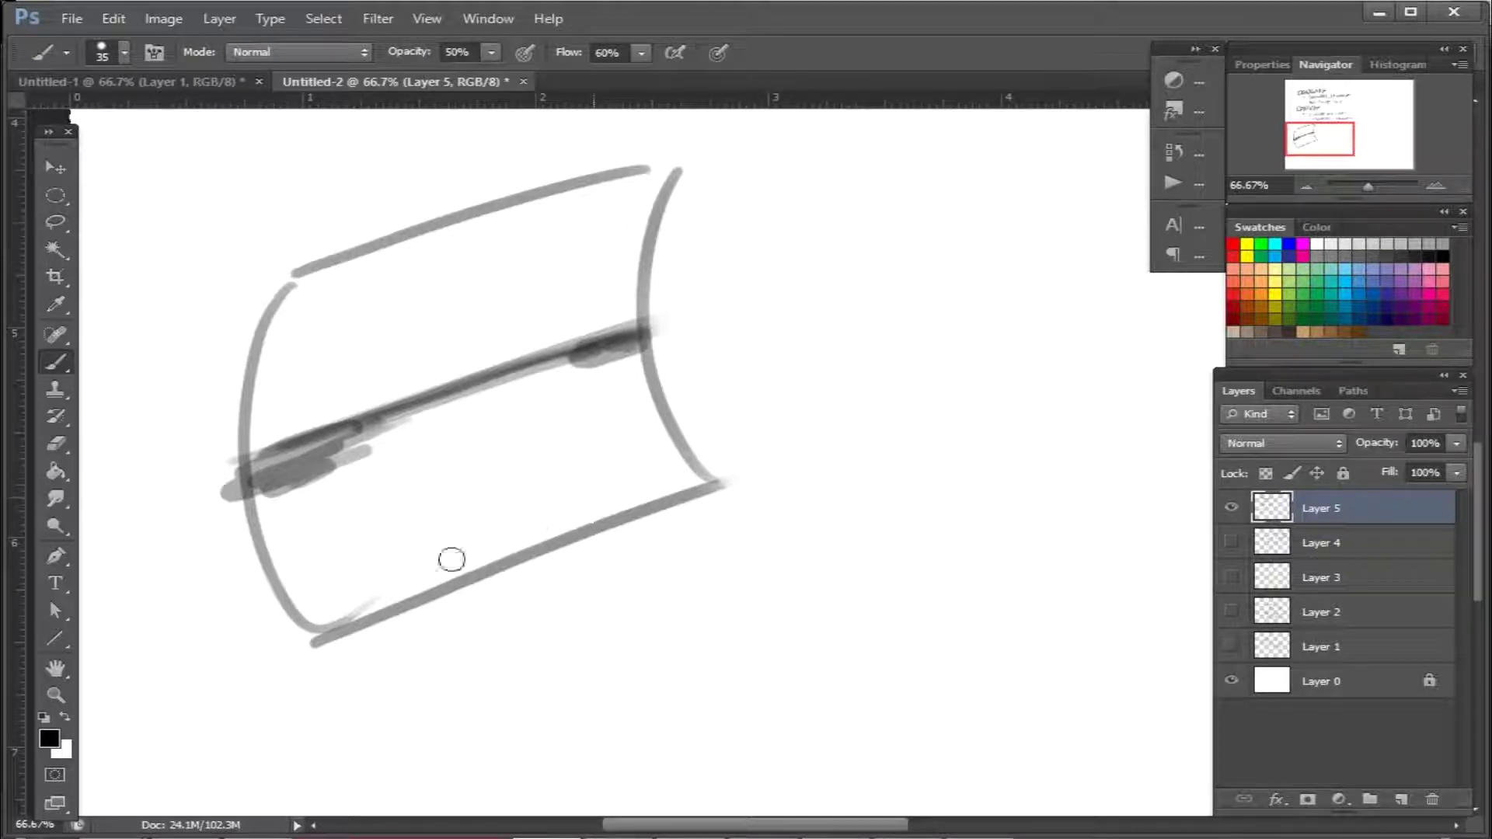
pyautogui.press('[')
pyautogui.press('[')
pyautogui.press('[')
pyautogui.press('[')
pyautogui.press('[')
pyautogui.moveTo(255, 441); pyautogui.dragTo(483, 352)
pyautogui.moveTo(303, 409); pyautogui.dragTo(477, 340)
pyautogui.moveTo(348, 347); pyautogui.dragTo(422, 325)
pyautogui.moveTo(435, 258)
pyautogui.mouseDown()
pyautogui.moveTo(501, 237)
pyautogui.moveTo(429, 260)
pyautogui.mouseUp()
pyautogui.moveTo(303, 351); pyautogui.dragTo(577, 281)
pyautogui.moveTo(388, 395); pyautogui.dragTo(544, 358)
pyautogui.moveTo(408, 286); pyautogui.dragTo(328, 303)
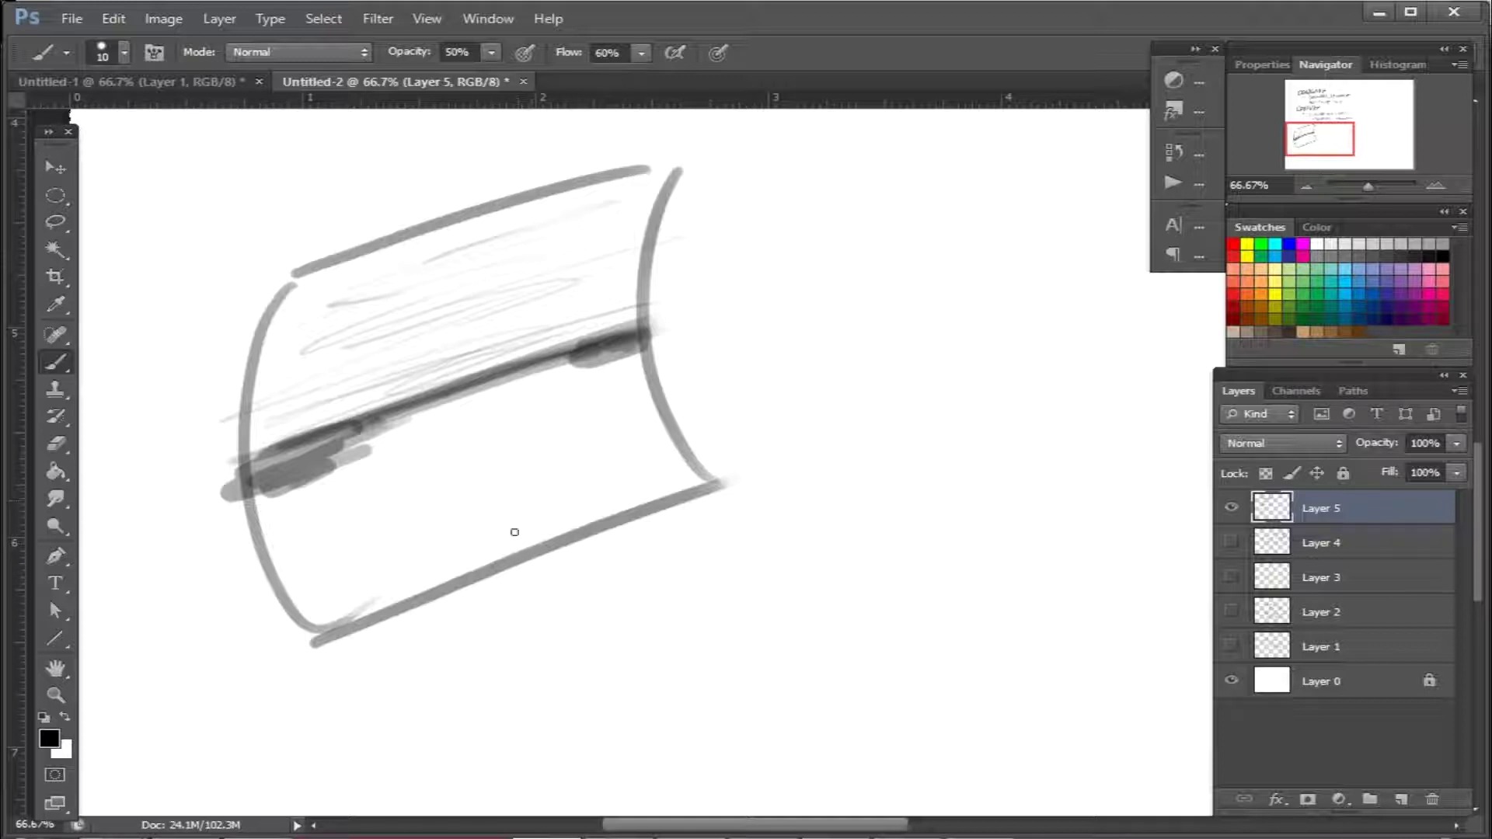
pyautogui.moveTo(391, 599)
pyautogui.mouseDown()
pyautogui.moveTo(503, 558)
pyautogui.moveTo(339, 605)
pyautogui.mouseUp()
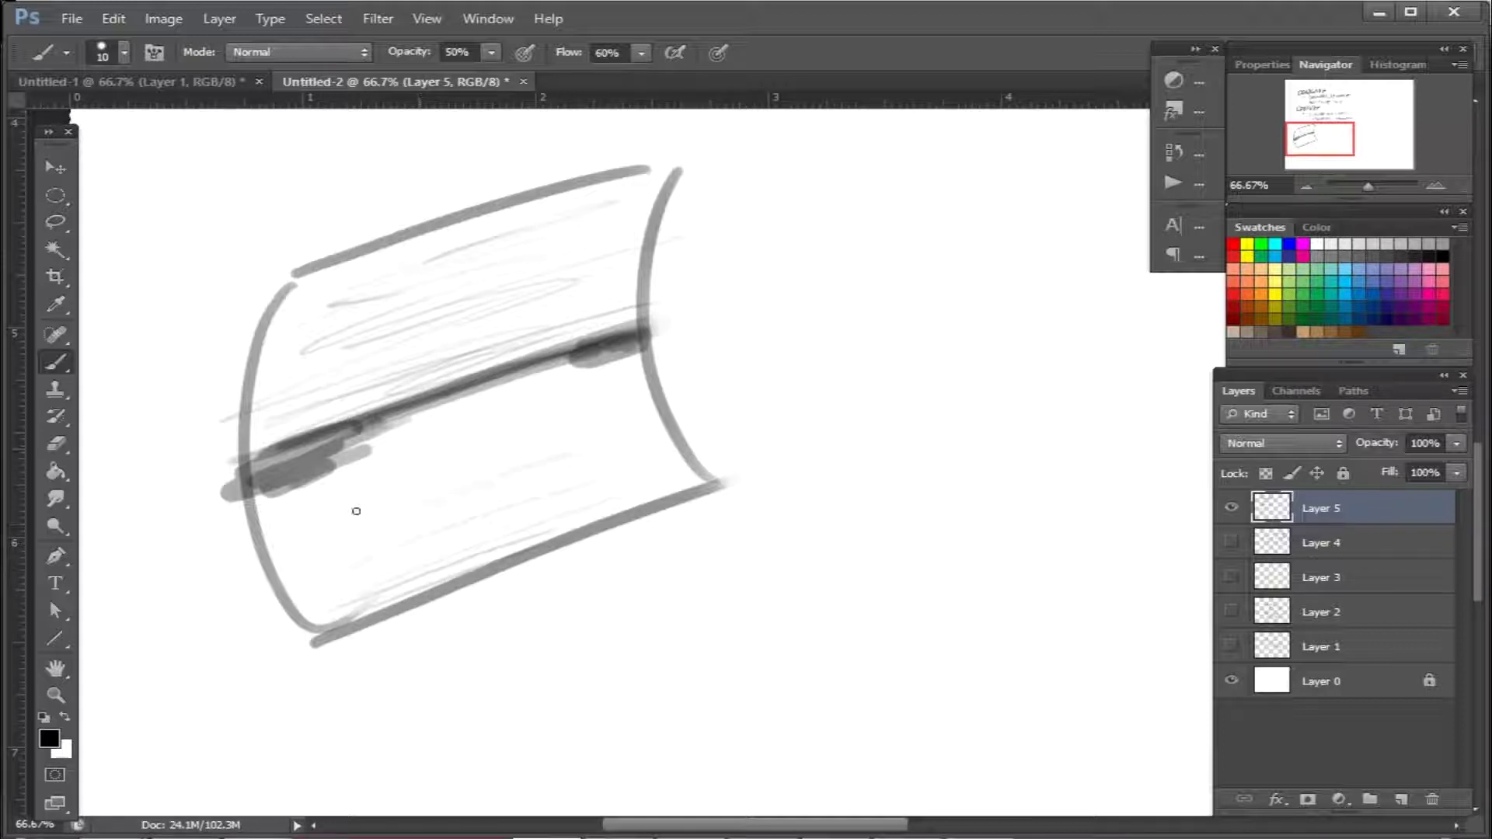
# Draw thin strokes in the panel's upper half that fan out from the dark band toward the upper edge
pyautogui.moveTo(492, 243); pyautogui.dragTo(474, 364)
pyautogui.moveTo(538, 249); pyautogui.dragTo(485, 350)
pyautogui.moveTo(597, 278); pyautogui.dragTo(569, 306)
pyautogui.moveTo(525, 312); pyautogui.dragTo(490, 345)
pyautogui.moveTo(354, 310); pyautogui.dragTo(439, 380)
pyautogui.moveTo(247, 352); pyautogui.dragTo(324, 352)
pyautogui.moveTo(317, 364); pyautogui.dragTo(373, 371)
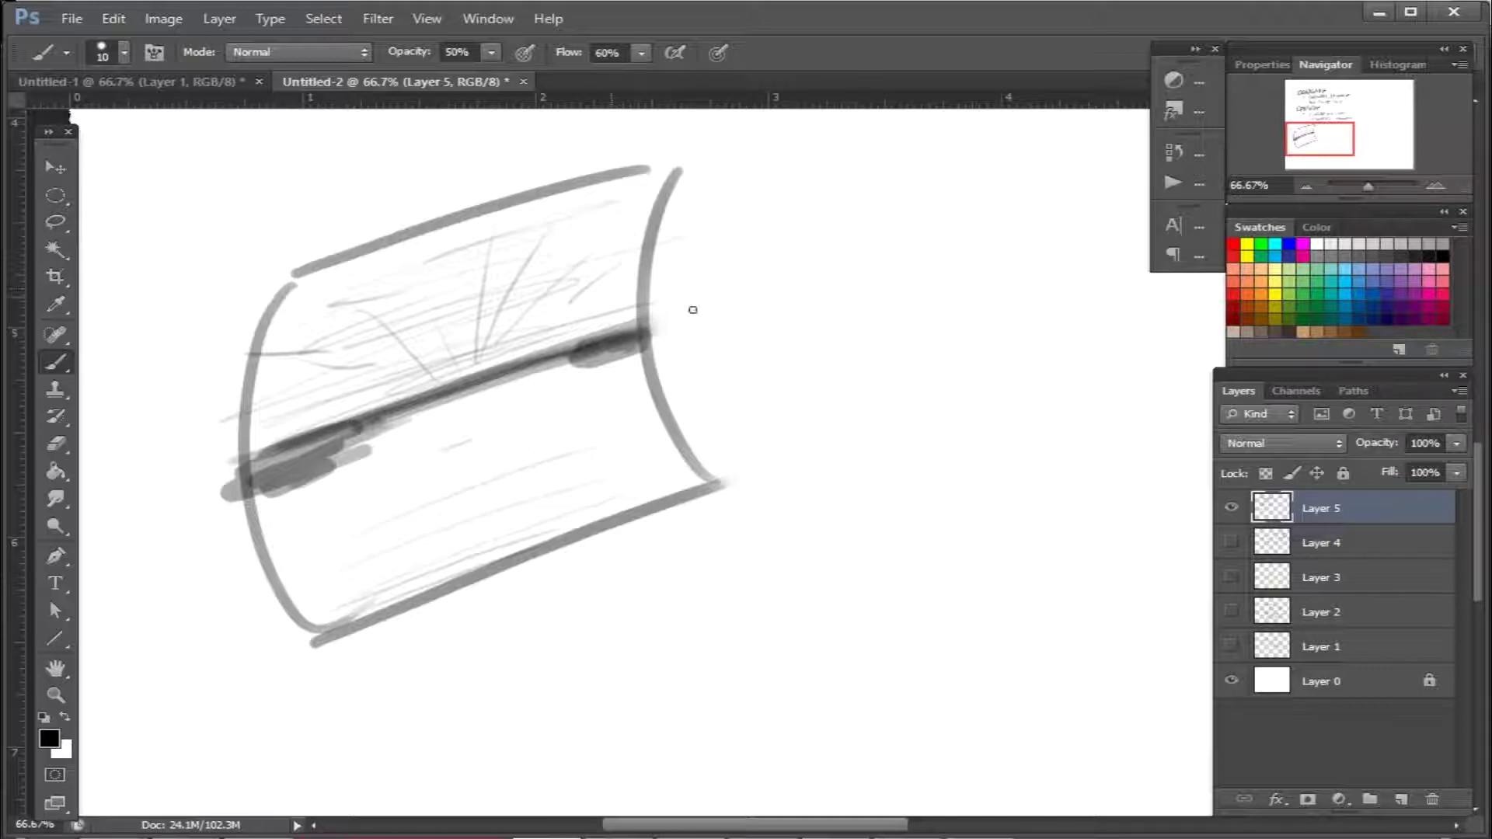
# Draw two crossed double-headed arrows in yellow over the right edge of the curved panel
pyautogui.click(1247, 244)
pyautogui.moveTo(610, 291); pyautogui.dragTo(750, 406)
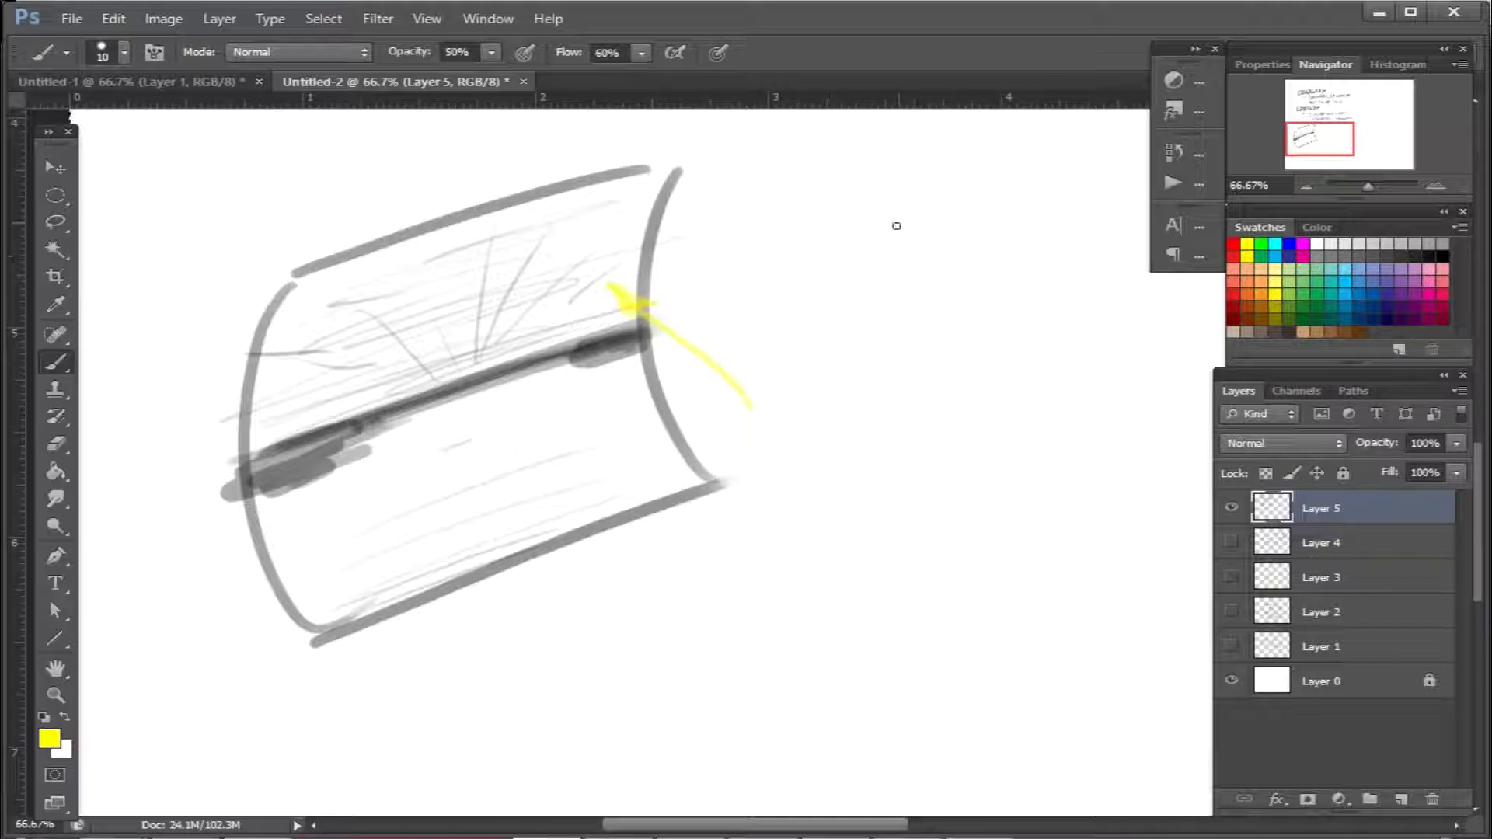
pyautogui.moveTo(716, 387)
pyautogui.mouseDown()
pyautogui.moveTo(743, 373)
pyautogui.moveTo(757, 402)
pyautogui.mouseUp()
pyautogui.moveTo(764, 271); pyautogui.dragTo(618, 430)
pyautogui.moveTo(760, 269)
pyautogui.mouseDown()
pyautogui.moveTo(752, 308)
pyautogui.moveTo(736, 283)
pyautogui.moveTo(754, 305)
pyautogui.moveTo(766, 258)
pyautogui.mouseUp()
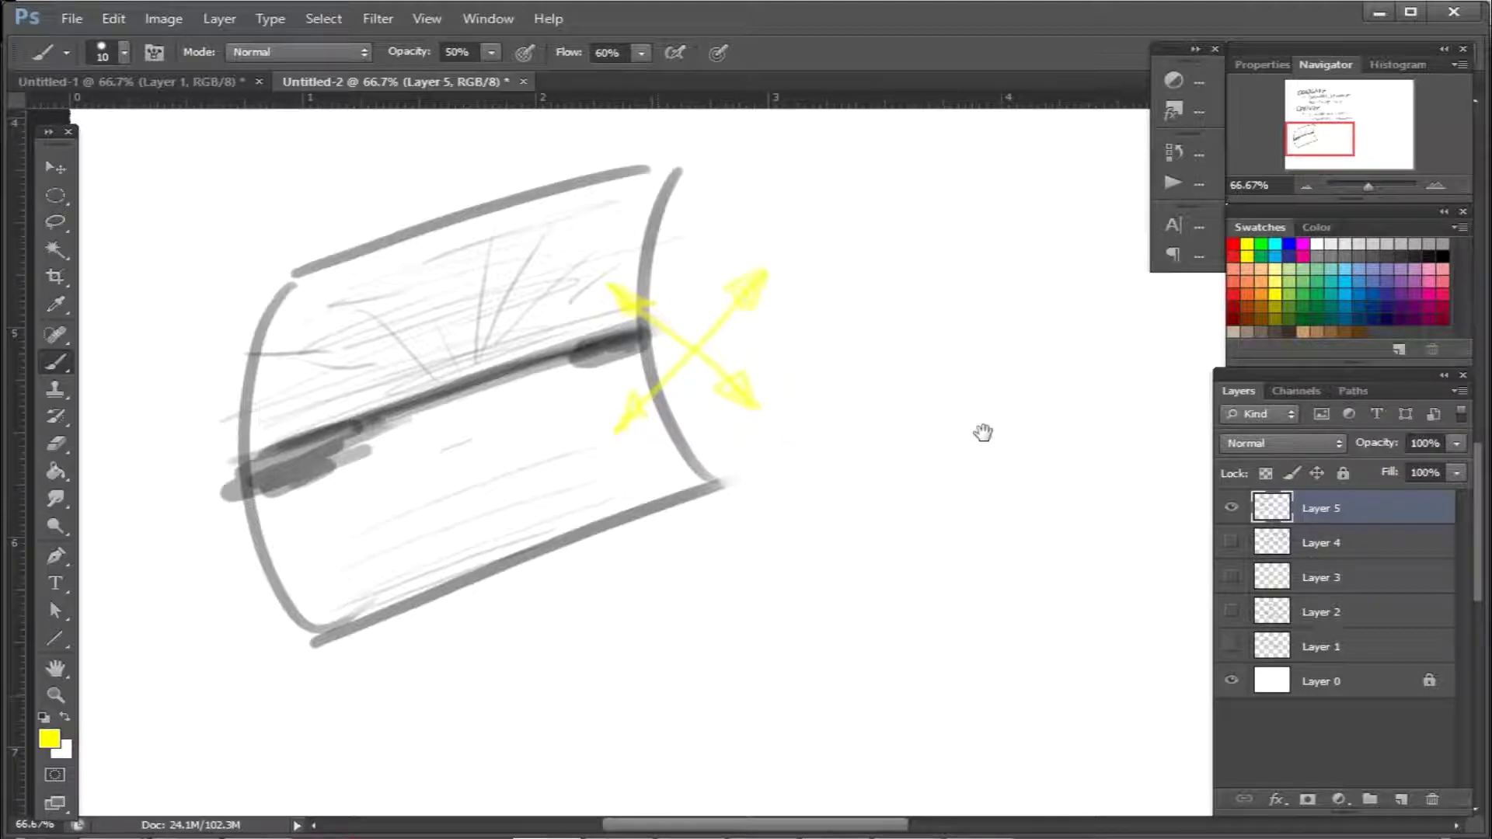
# Sketch a second curved panel outline in black, below and to the right of the first panel
pyautogui.moveTo(656, 696); pyautogui.dragTo(536, 637)
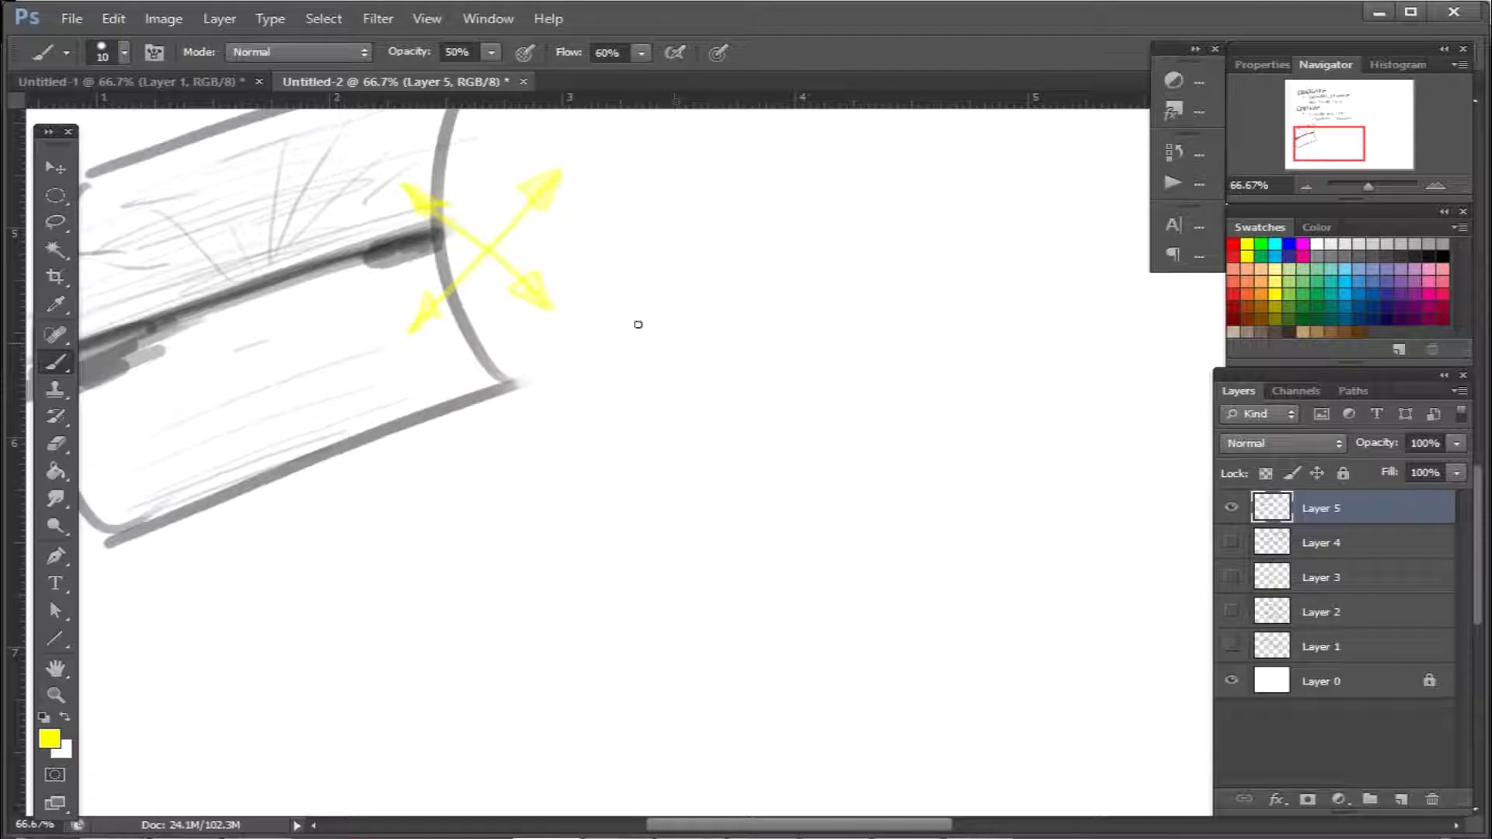
pyautogui.click(1447, 247)
pyautogui.moveTo(597, 374)
pyautogui.mouseDown()
pyautogui.moveTo(943, 204)
pyautogui.moveTo(970, 449)
pyautogui.moveTo(500, 655)
pyautogui.moveTo(1009, 454)
pyautogui.mouseUp()
# Shade a dark reflection band along the second panel's lower bend, thickening both ends with a size 25 brush
pyautogui.moveTo(672, 523)
pyautogui.mouseDown()
pyautogui.moveTo(1023, 336)
pyautogui.moveTo(599, 546)
pyautogui.moveTo(1041, 365)
pyautogui.moveTo(657, 543)
pyautogui.moveTo(617, 533)
pyautogui.moveTo(718, 509)
pyautogui.mouseUp()
pyautogui.press(']')
pyautogui.press(']')
pyautogui.press(']')
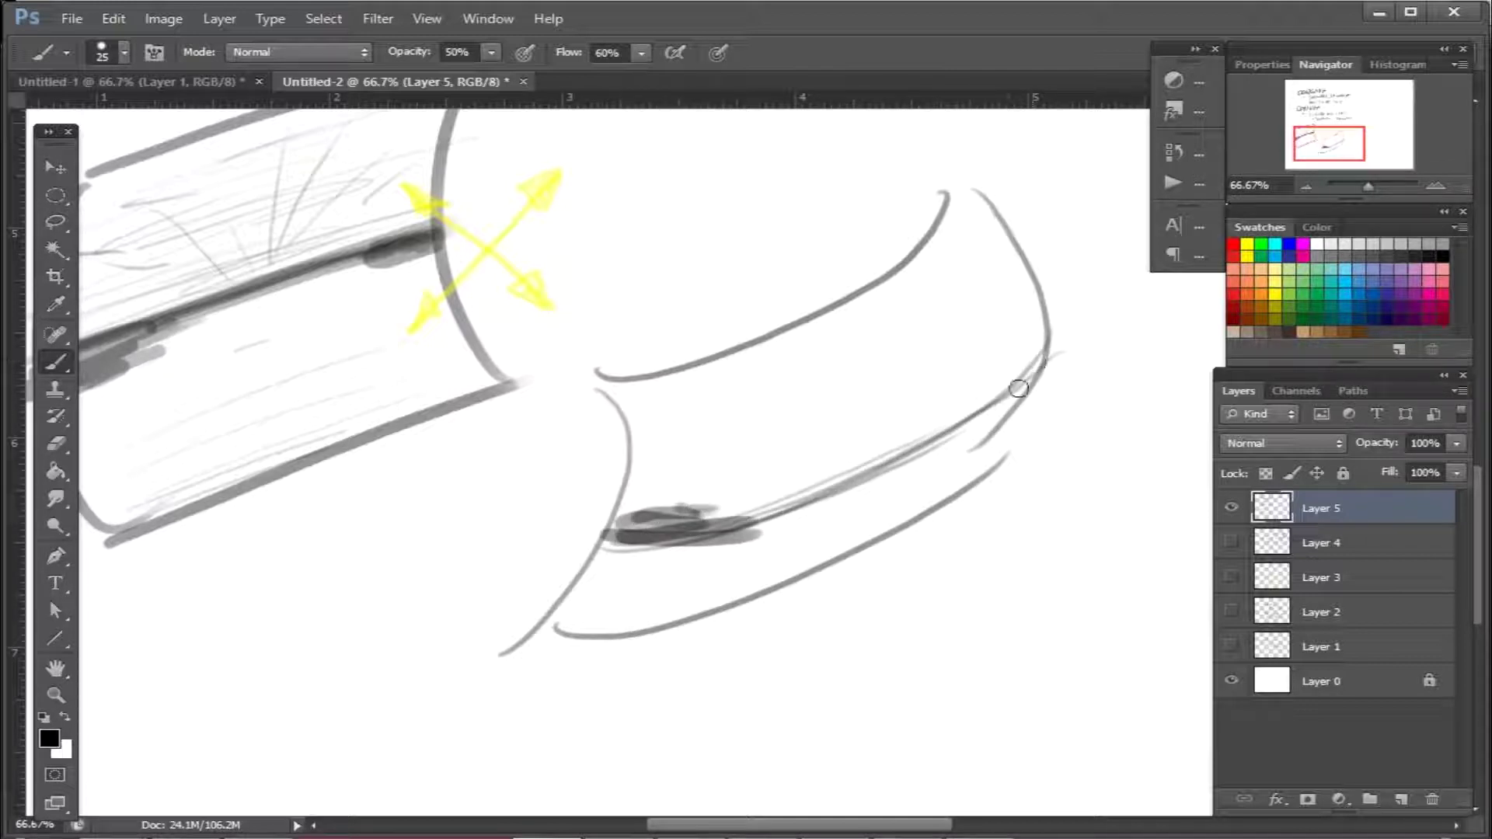
pyautogui.moveTo(1050, 332)
pyautogui.mouseDown()
pyautogui.moveTo(976, 404)
pyautogui.moveTo(1045, 339)
pyautogui.moveTo(937, 415)
pyautogui.moveTo(1033, 315)
pyautogui.mouseUp()
pyautogui.moveTo(1010, 380)
pyautogui.mouseDown()
pyautogui.moveTo(719, 533)
pyautogui.moveTo(902, 453)
pyautogui.moveTo(861, 479)
pyautogui.moveTo(733, 537)
pyautogui.mouseUp()
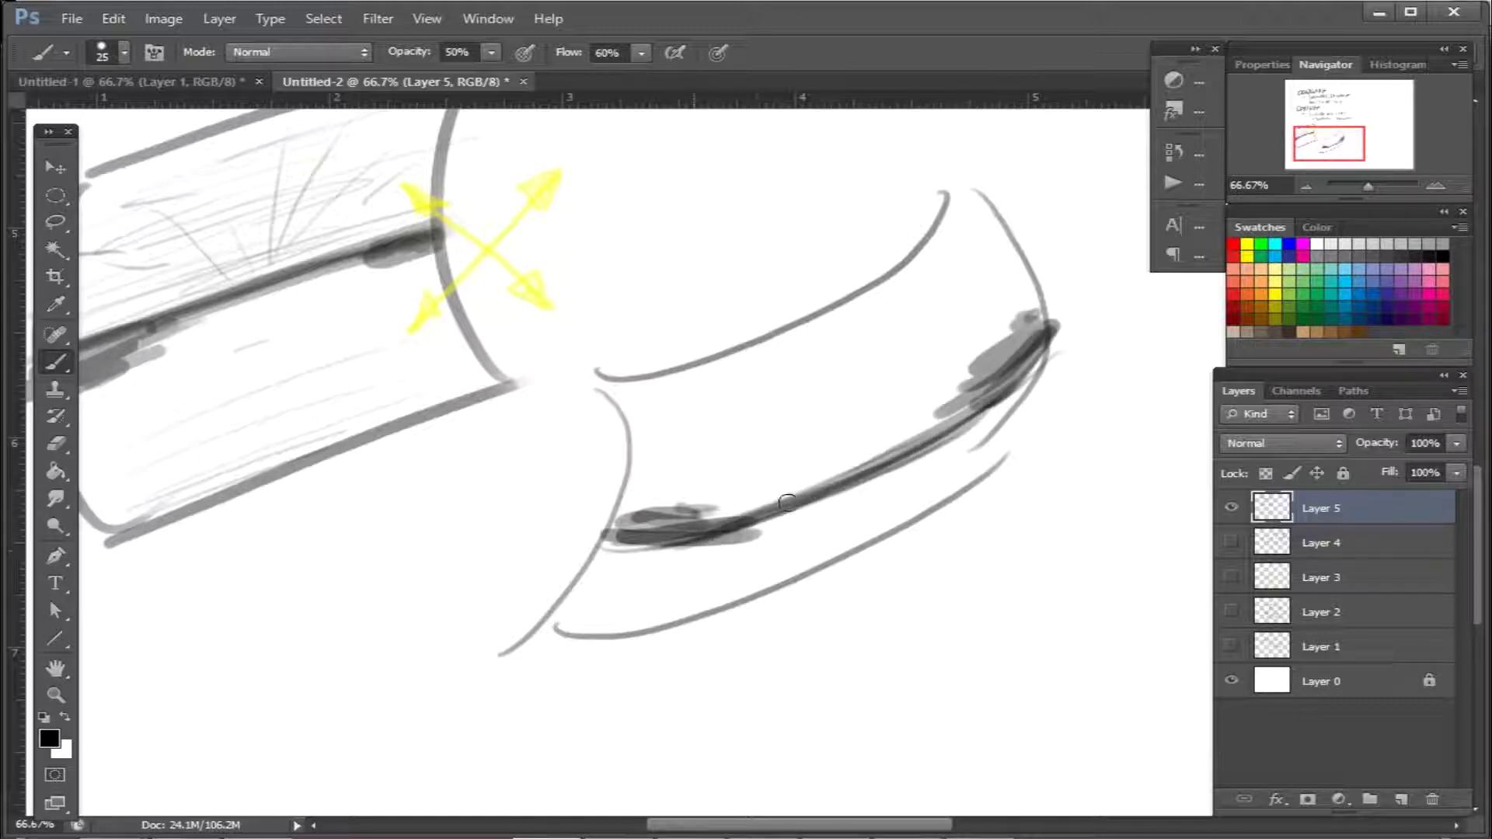
# Draw thin hatch strokes below the second panel's dark band with a size 9 brush
pyautogui.moveTo(989, 427)
pyautogui.mouseDown()
pyautogui.moveTo(746, 534)
pyautogui.moveTo(881, 501)
pyautogui.moveTo(786, 559)
pyautogui.moveTo(883, 507)
pyautogui.moveTo(727, 606)
pyautogui.mouseUp()
pyautogui.moveTo(820, 519); pyautogui.dragTo(629, 616)
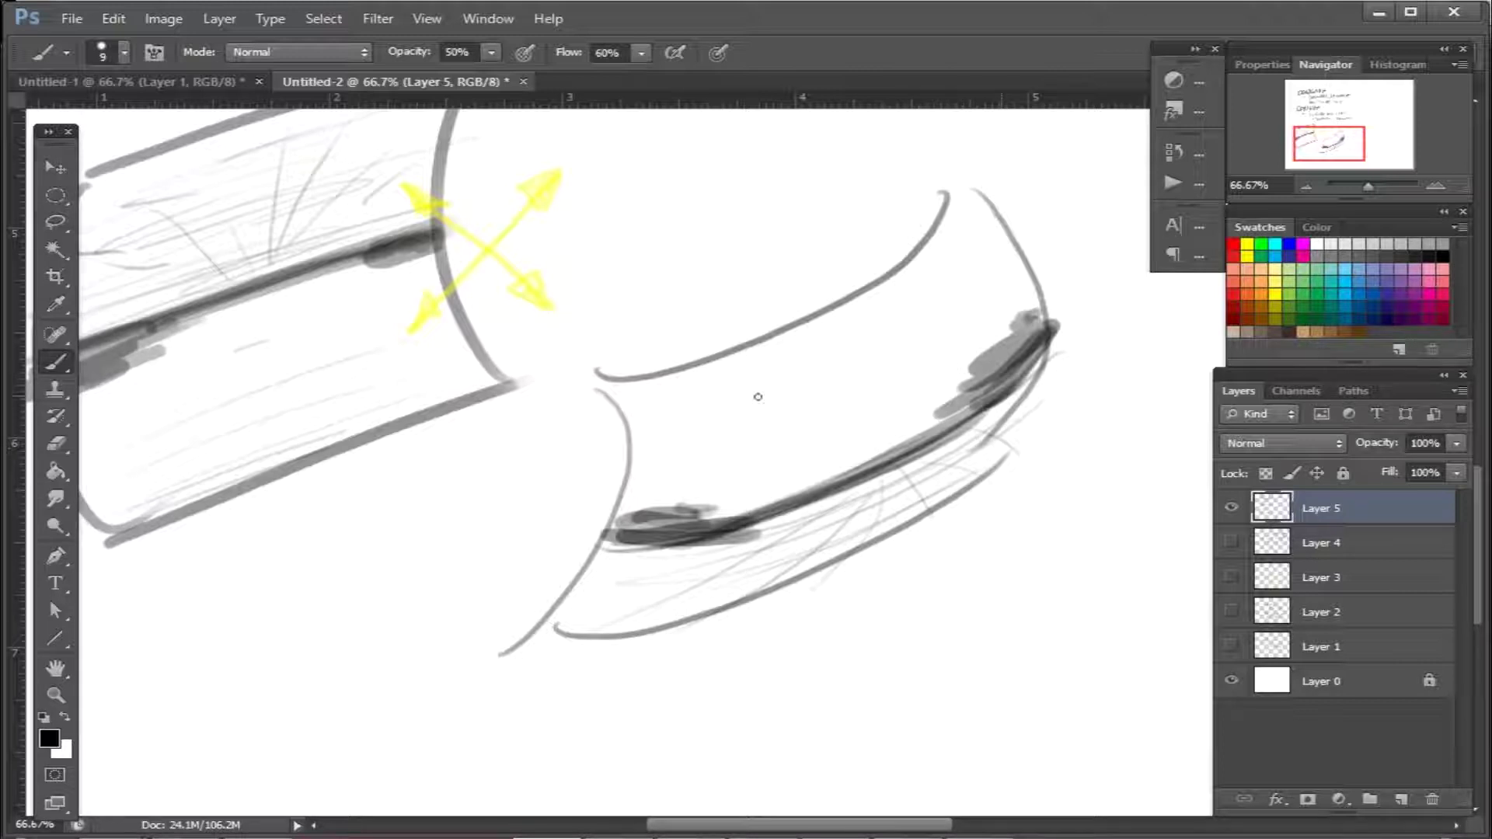
# Shade the second panel's area between its upper edge and the dark band with the soft round brush enlarged to 90 px
pyautogui.press(']')
pyautogui.rightClick(1130, 371)
pyautogui.click(1274, 777)
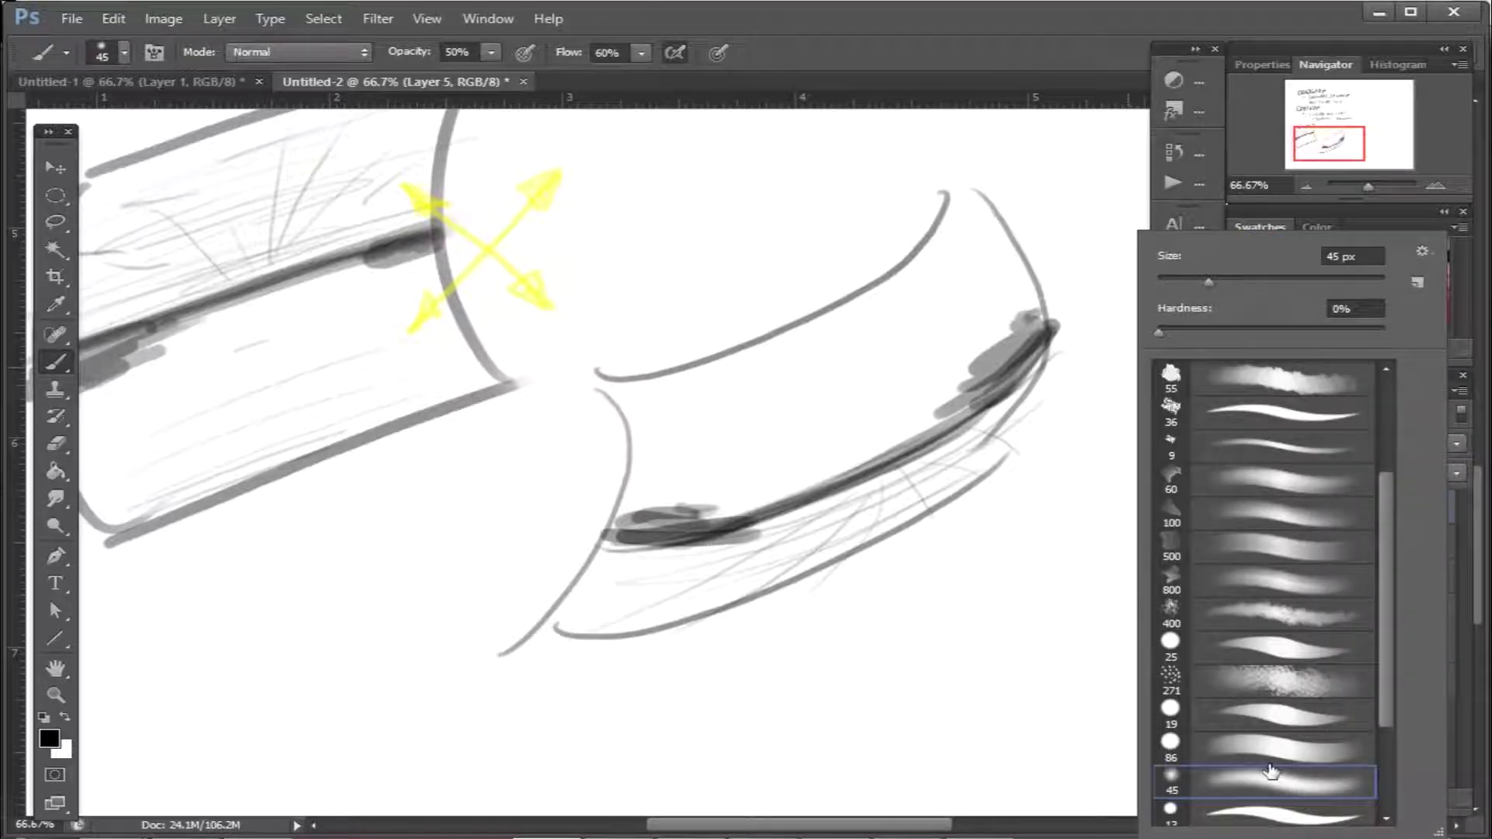
pyautogui.press('Return')
pyautogui.moveTo(692, 390); pyautogui.dragTo(866, 334)
pyautogui.press(']')
pyautogui.press(']')
pyautogui.press(']')
pyautogui.press(']')
pyautogui.press(']')
pyautogui.moveTo(610, 404)
pyautogui.mouseDown()
pyautogui.moveTo(929, 253)
pyautogui.moveTo(853, 343)
pyautogui.moveTo(902, 337)
pyautogui.moveTo(862, 430)
pyautogui.moveTo(890, 432)
pyautogui.mouseUp()
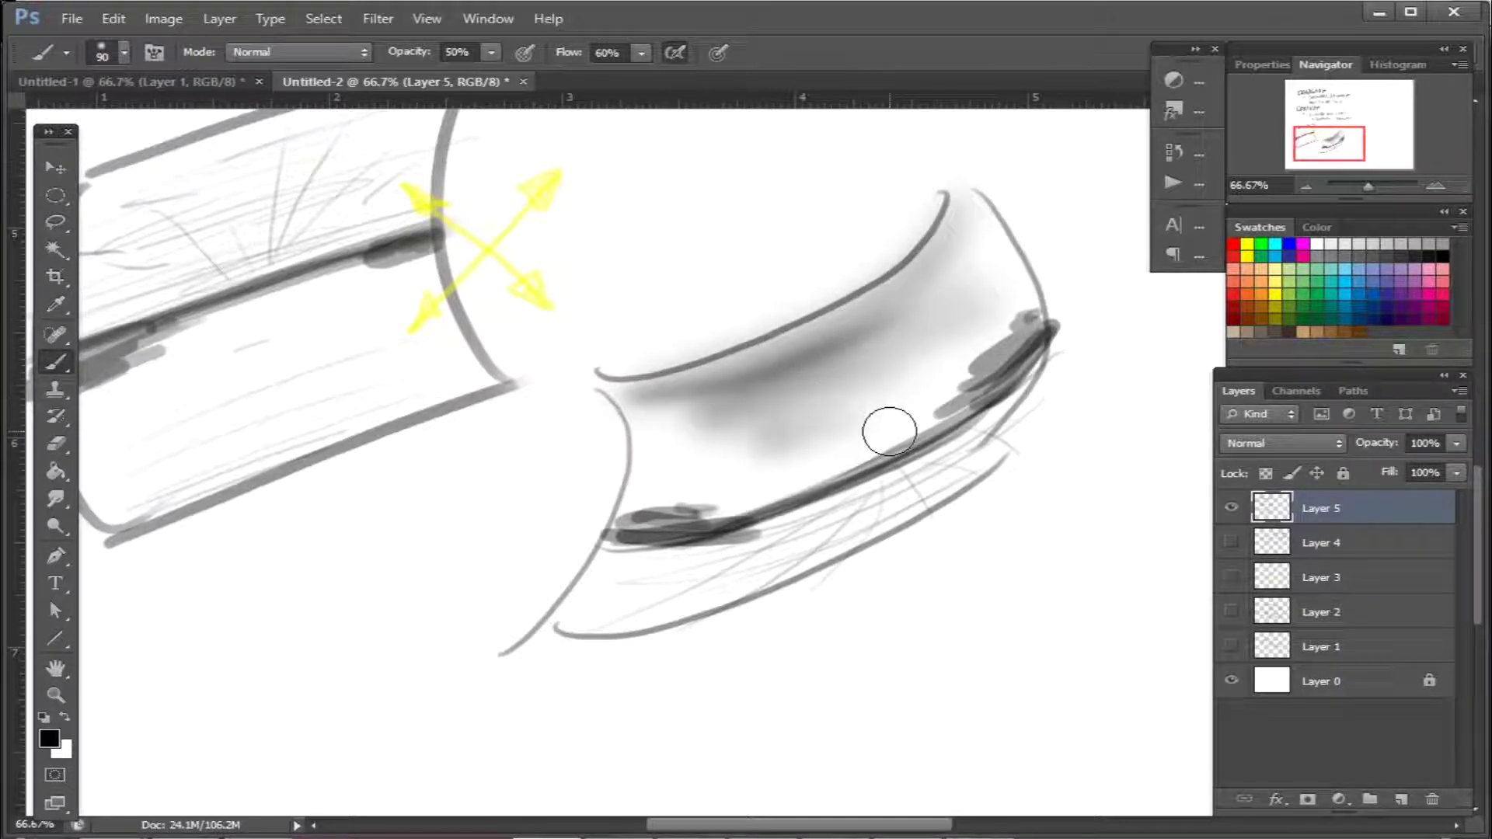
# Draw two outward-pointing double-headed arrows across the second panel's right edge with a hard size 10 brush
pyautogui.moveTo(959, 609); pyautogui.dragTo(829, 470)
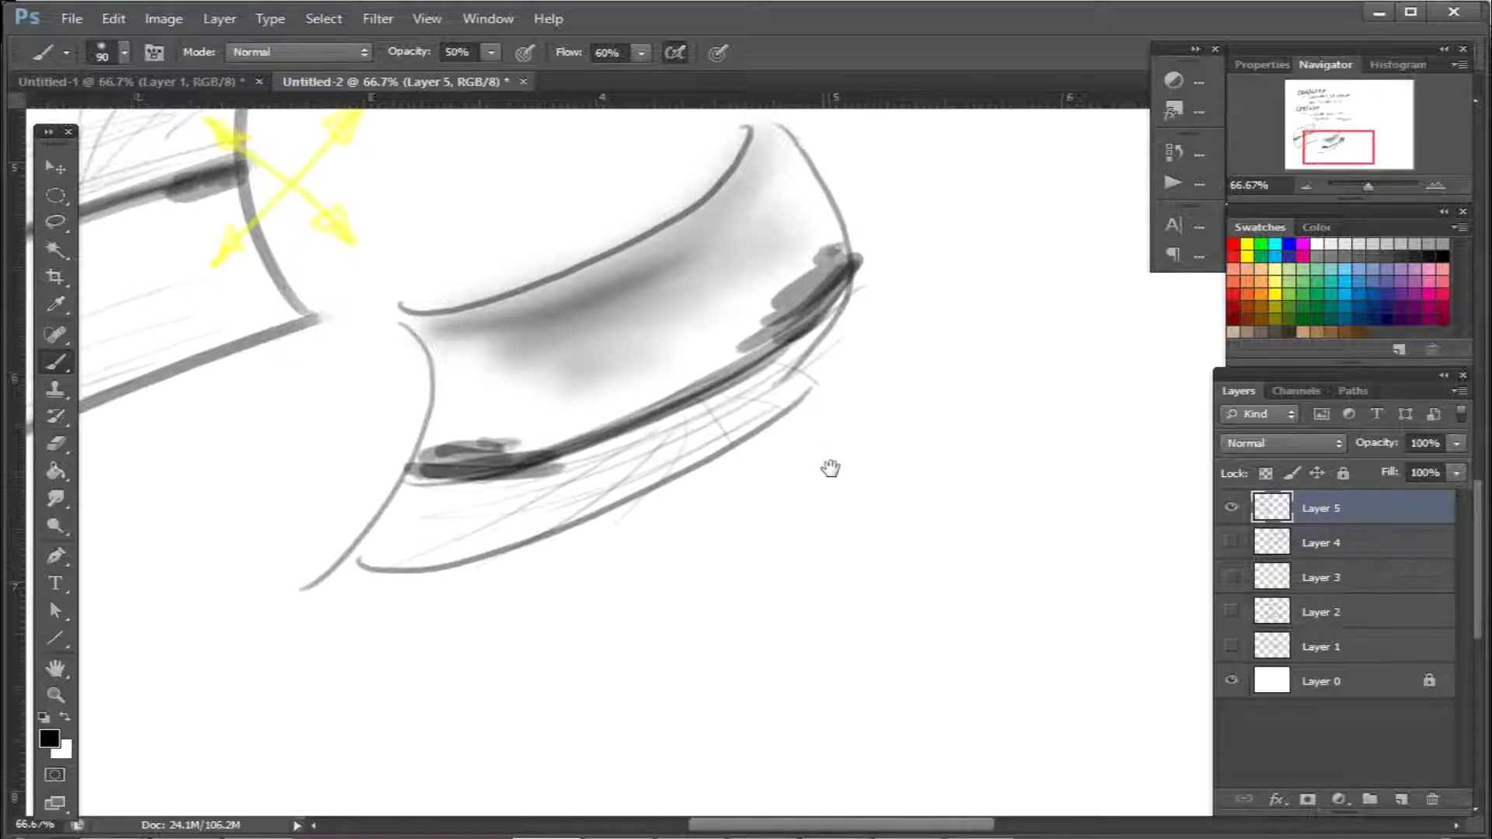
pyautogui.rightClick(1088, 544)
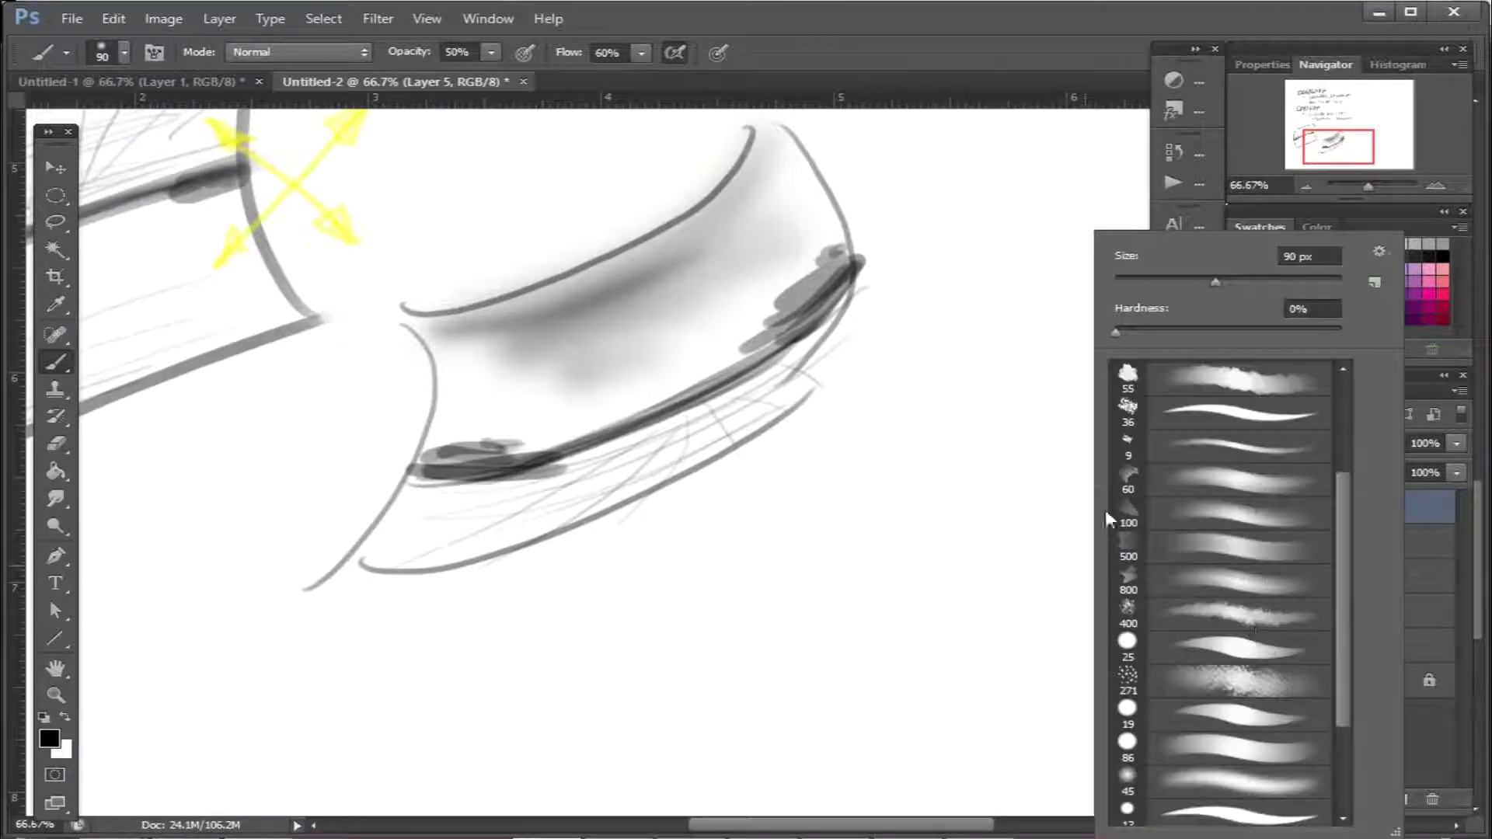
pyautogui.click(1235, 646)
pyautogui.moveTo(953, 240); pyautogui.dragTo(943, 370)
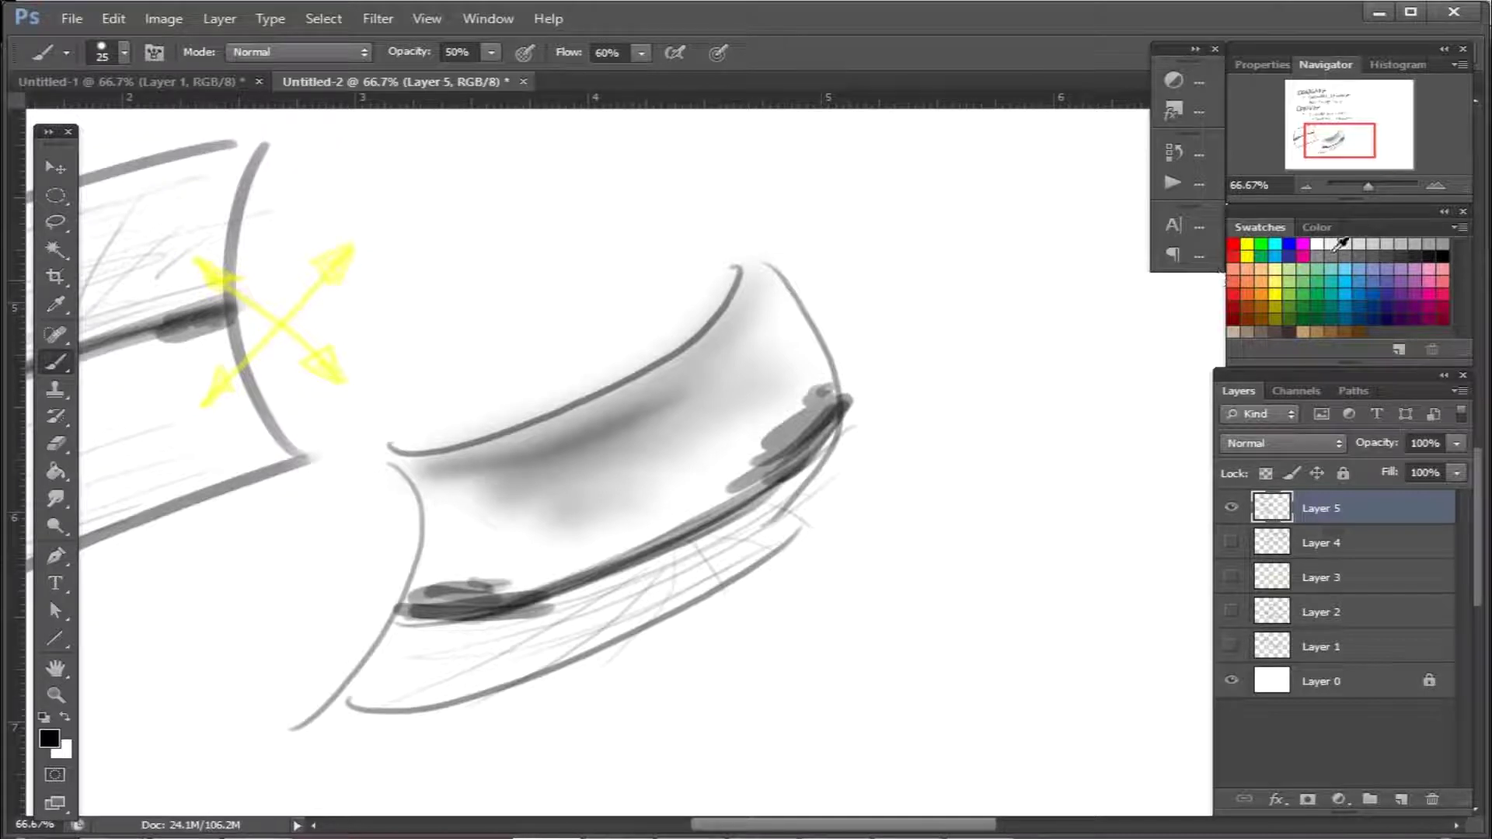
pyautogui.press('[')
pyautogui.press('[')
pyautogui.press('[')
pyautogui.moveTo(789, 356)
pyautogui.mouseDown()
pyautogui.moveTo(976, 321)
pyautogui.moveTo(793, 356)
pyautogui.moveTo(836, 338)
pyautogui.mouseUp()
pyautogui.moveTo(962, 312); pyautogui.dragTo(970, 334)
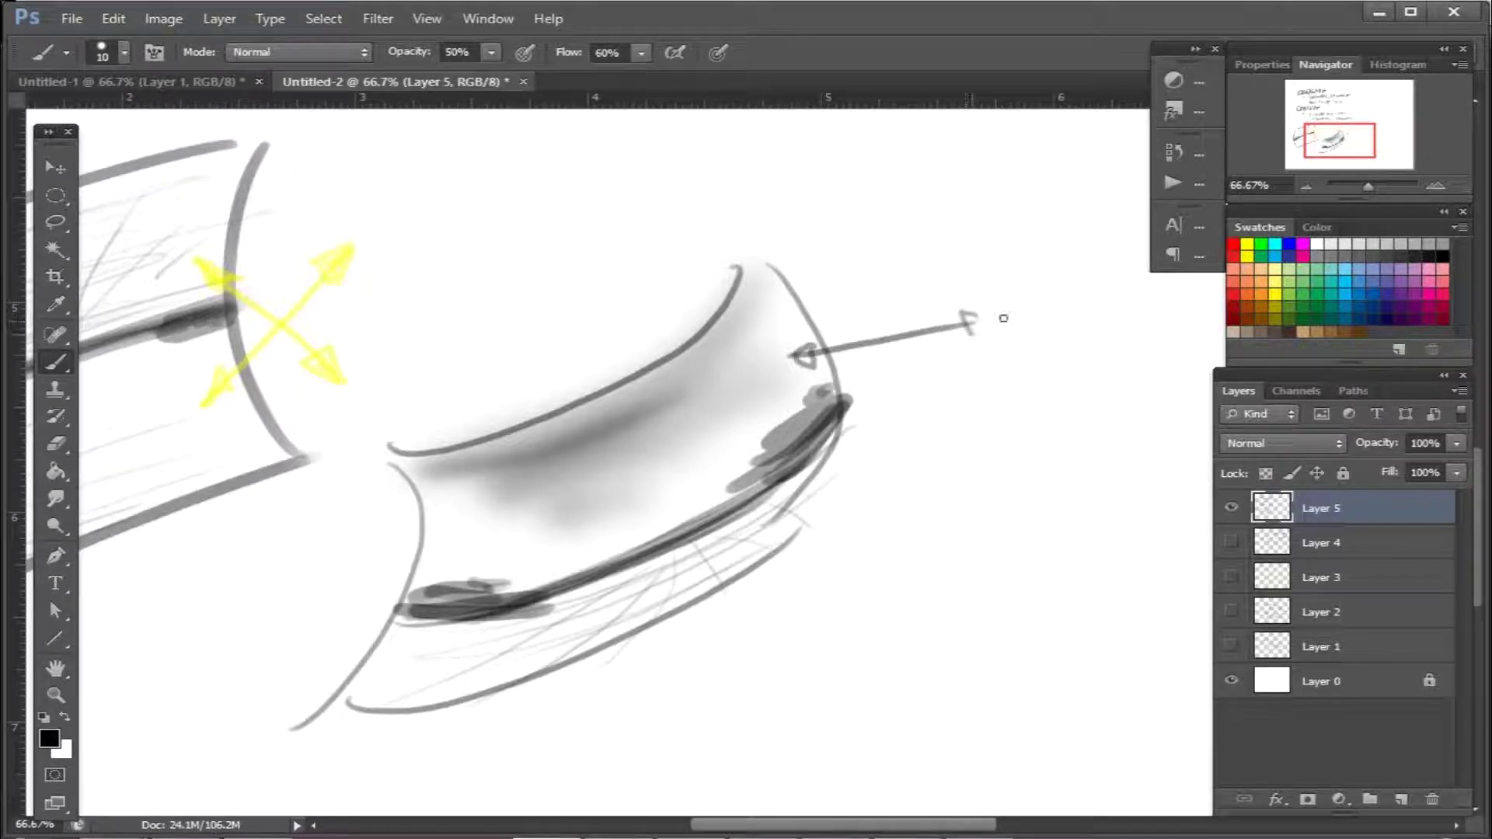
pyautogui.moveTo(765, 531); pyautogui.dragTo(913, 595)
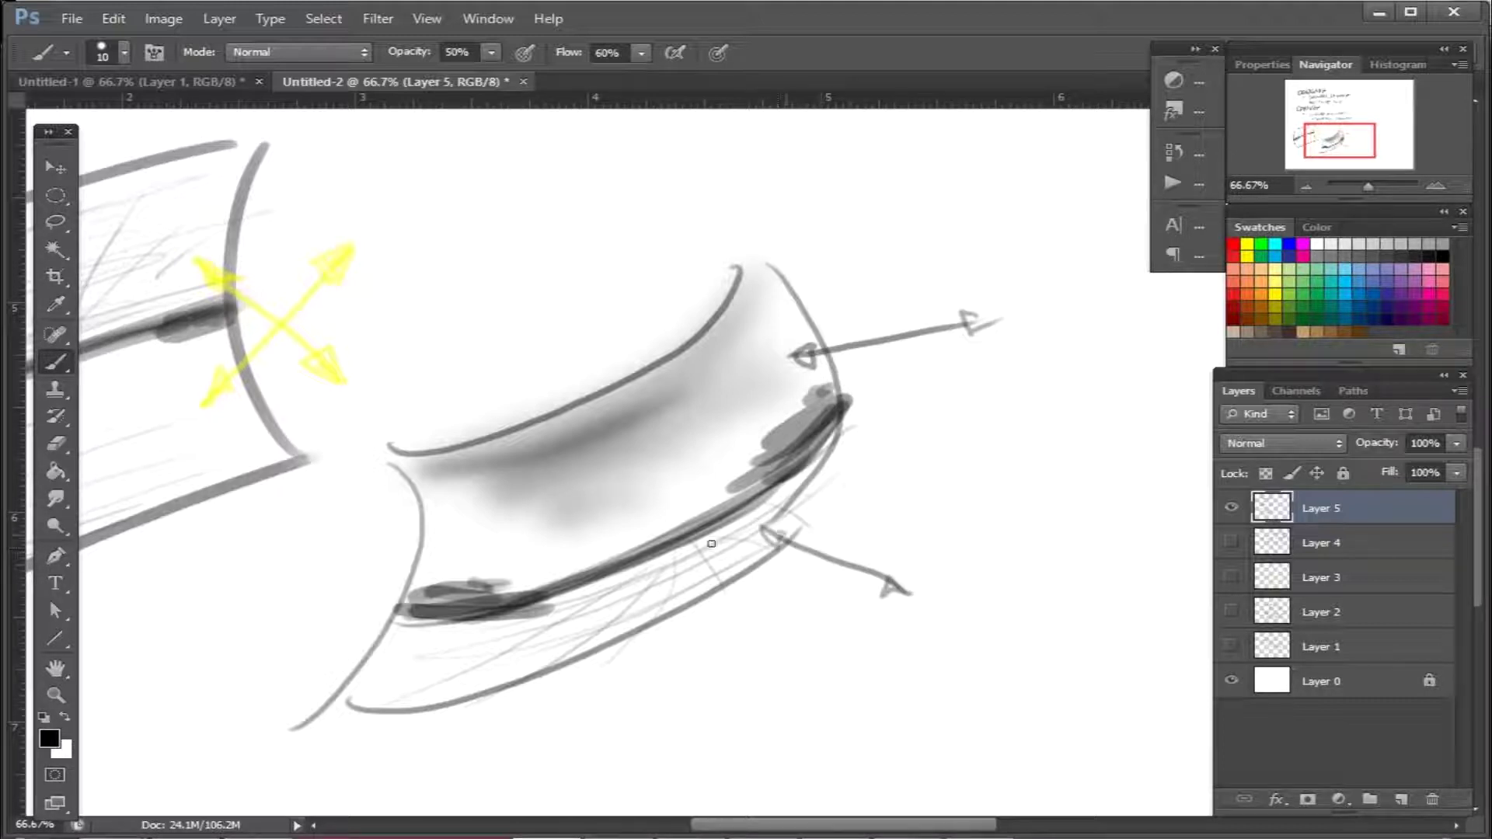
# Draw a vertical double-headed arrow across the second panel's lower edge and a short diagonal one inside its shaded upper area
pyautogui.moveTo(456, 675); pyautogui.dragTo(465, 771)
pyautogui.moveTo(448, 688); pyautogui.dragTo(465, 687)
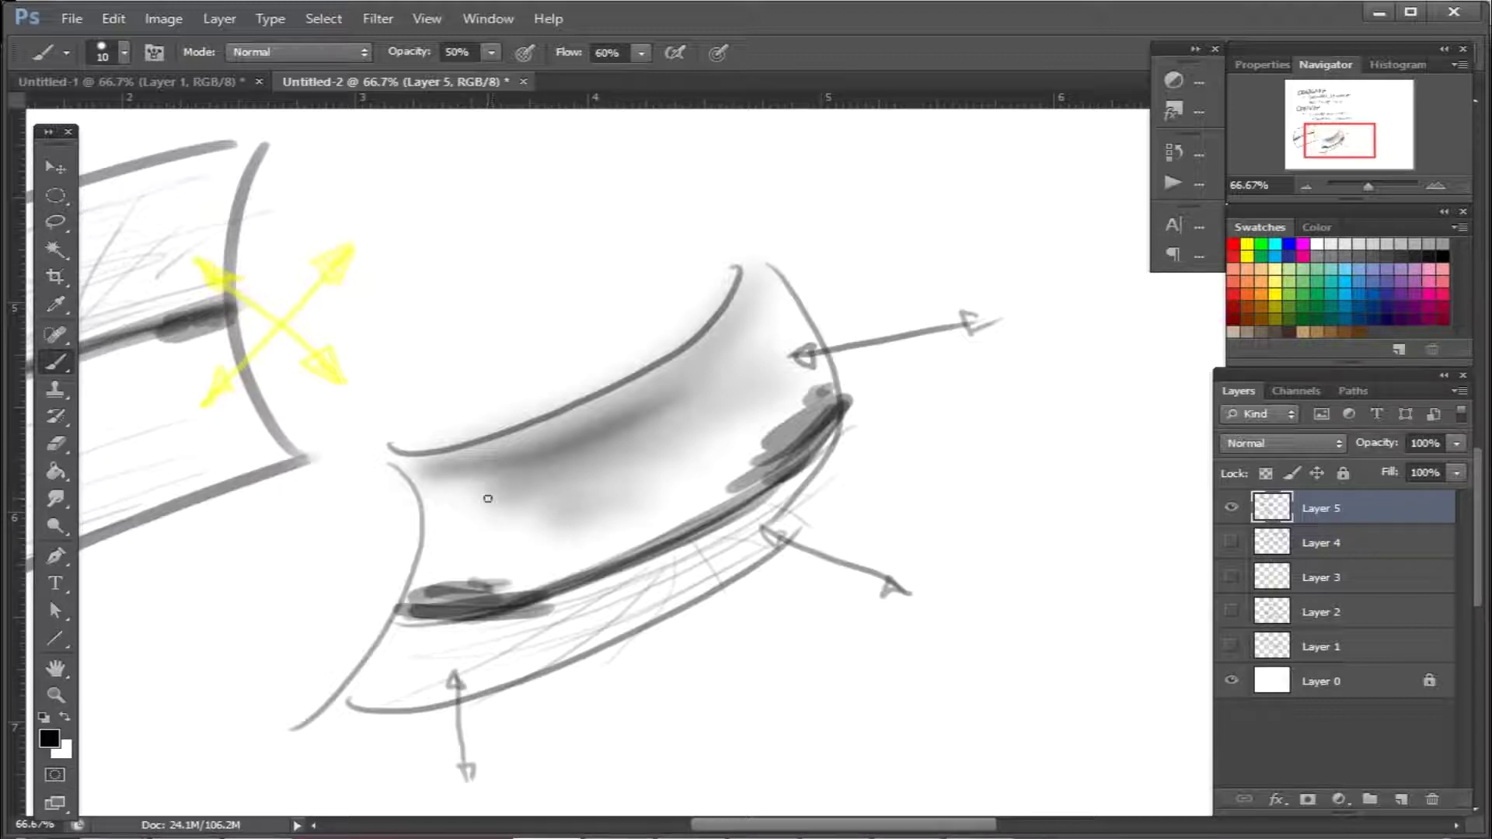
pyautogui.moveTo(498, 500); pyautogui.dragTo(573, 490)
pyautogui.hotkey('ctrl', 'z')
pyautogui.moveTo(507, 498); pyautogui.dragTo(542, 521)
pyautogui.moveTo(528, 522)
pyautogui.mouseDown()
pyautogui.moveTo(564, 514)
pyautogui.moveTo(552, 526)
pyautogui.moveTo(519, 506)
pyautogui.moveTo(551, 528)
pyautogui.moveTo(506, 489)
pyautogui.moveTo(555, 534)
pyautogui.mouseUp()
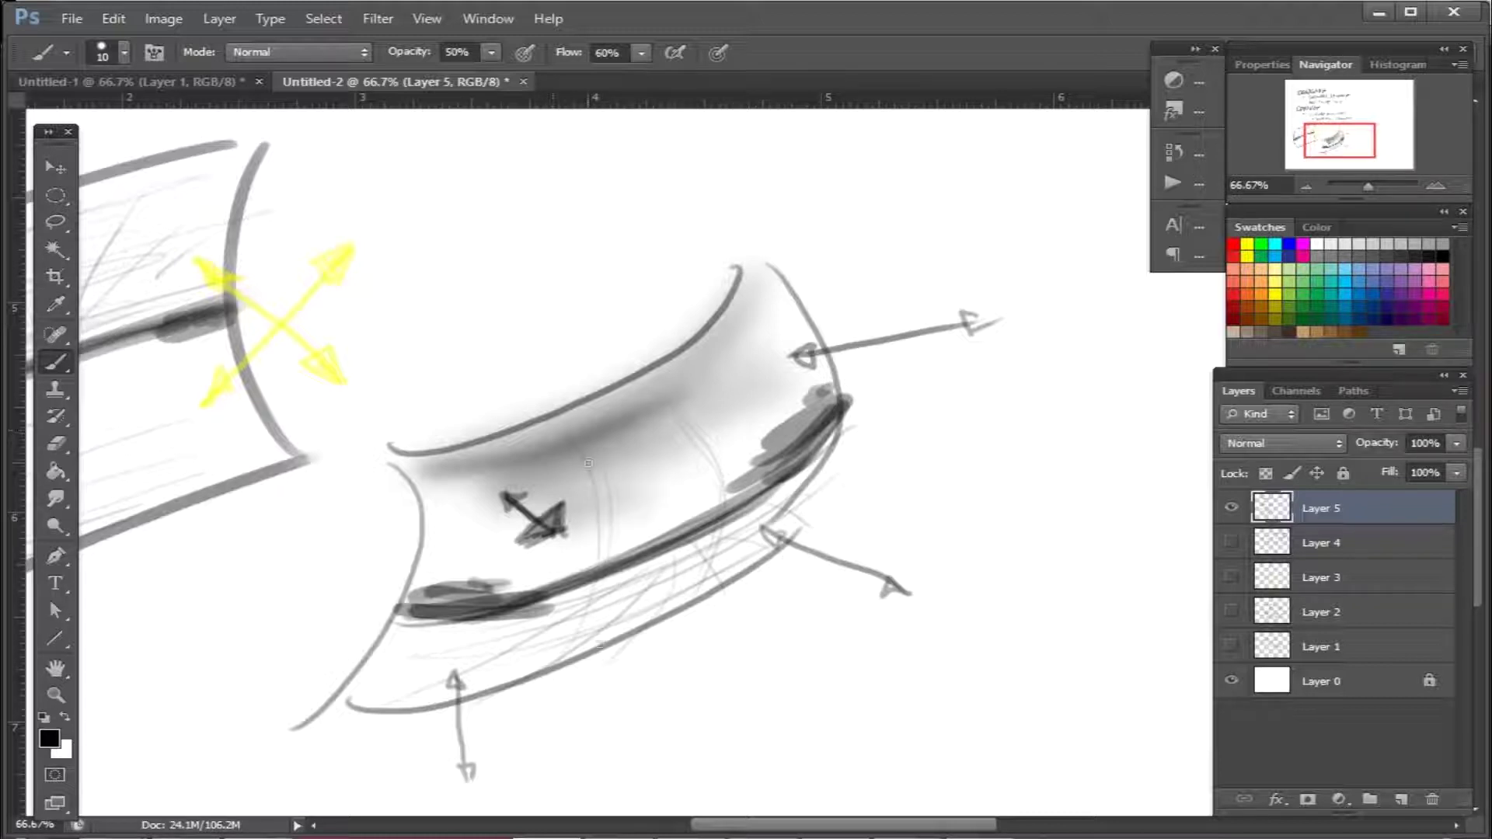
# Draw thin contour lines following the second panel's curvature and a small outward arrow near its upper-right corner
pyautogui.moveTo(724, 343)
pyautogui.mouseDown()
pyautogui.moveTo(783, 556)
pyautogui.moveTo(780, 524)
pyautogui.moveTo(750, 575)
pyautogui.mouseUp()
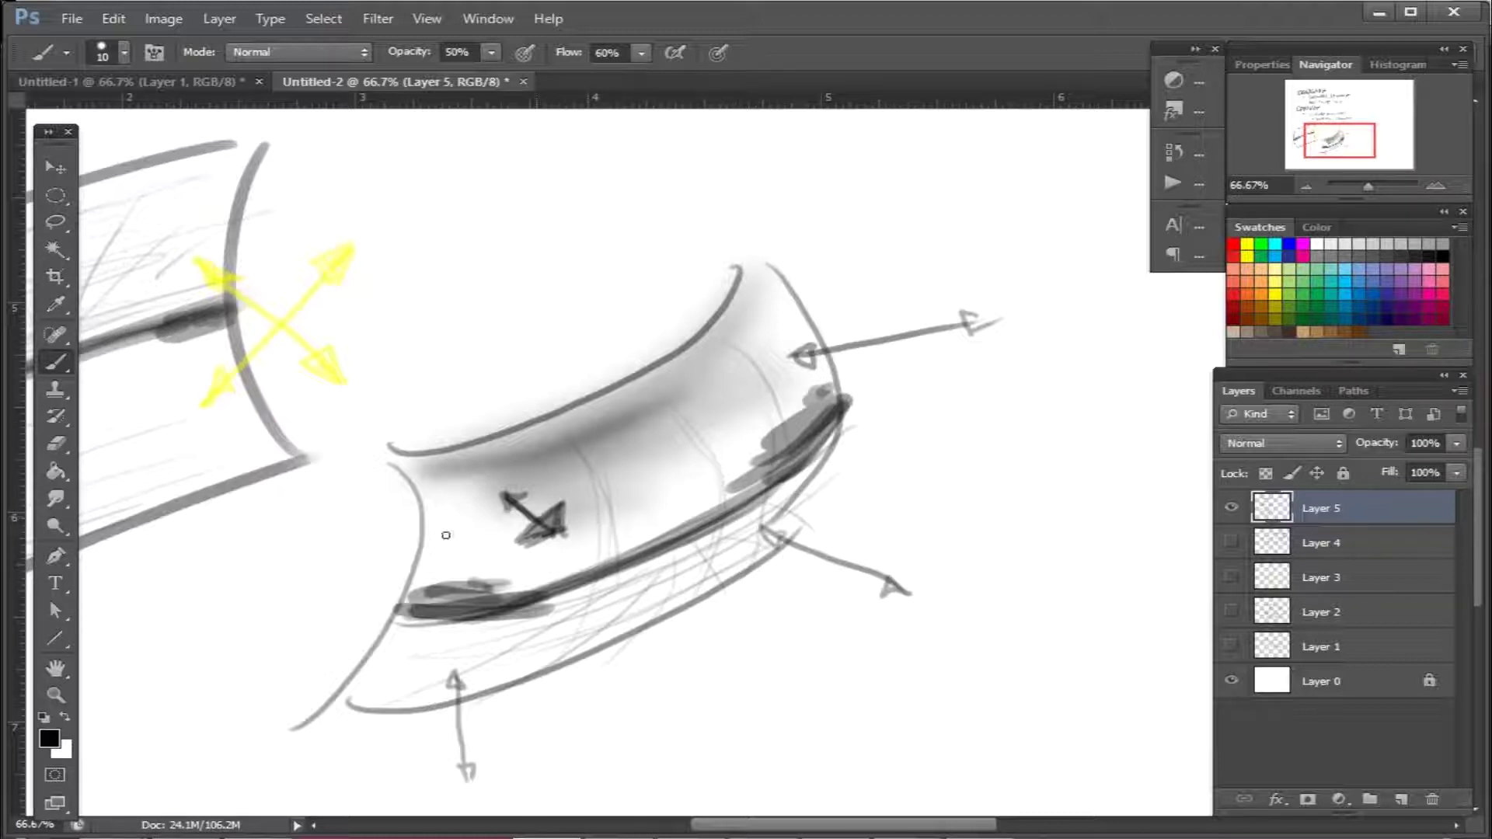
pyautogui.moveTo(540, 546); pyautogui.dragTo(777, 409)
pyautogui.moveTo(723, 561); pyautogui.dragTo(548, 651)
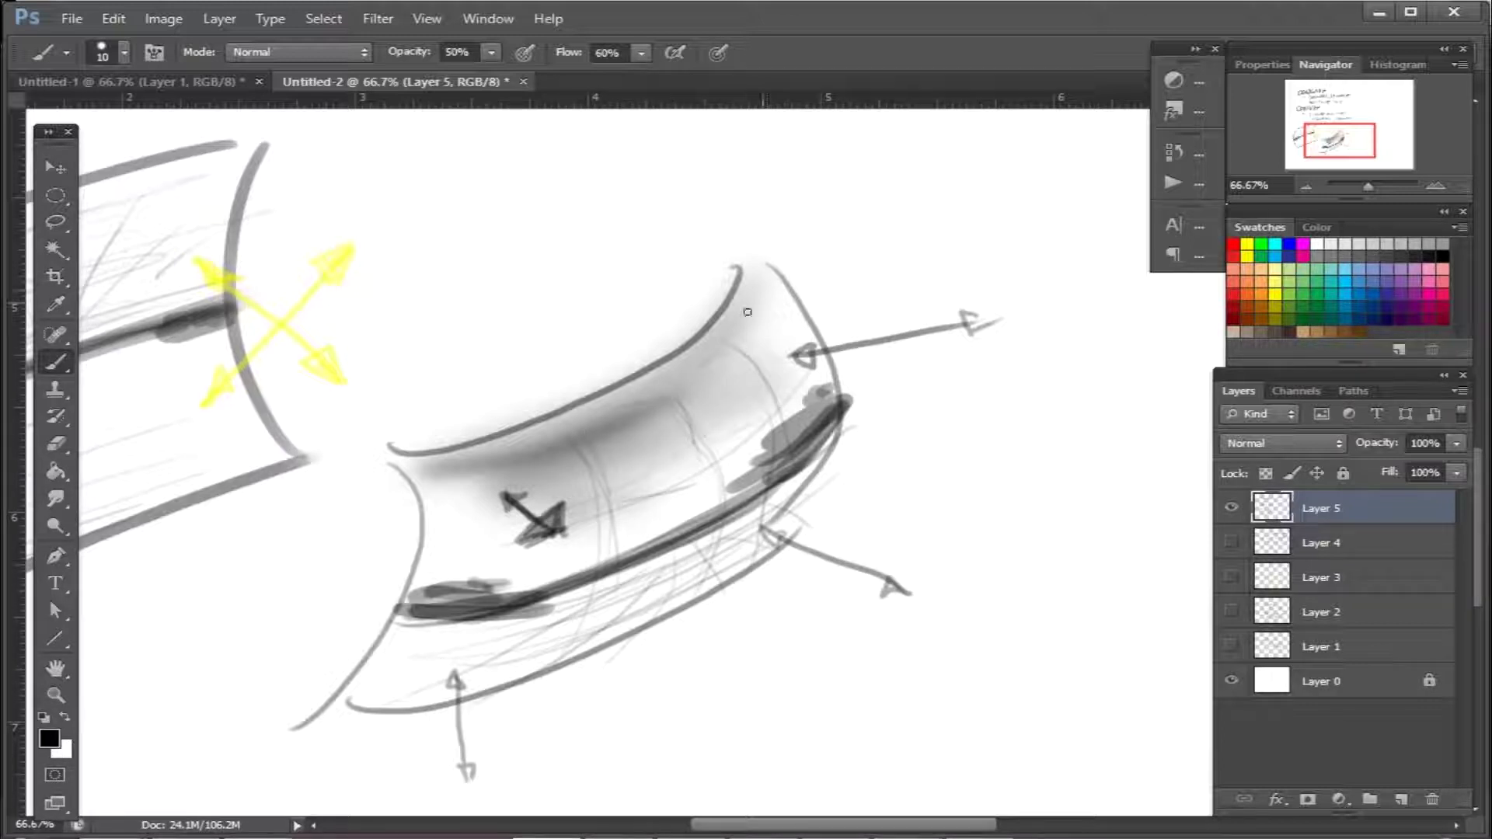
pyautogui.moveTo(797, 301); pyautogui.dragTo(855, 264)
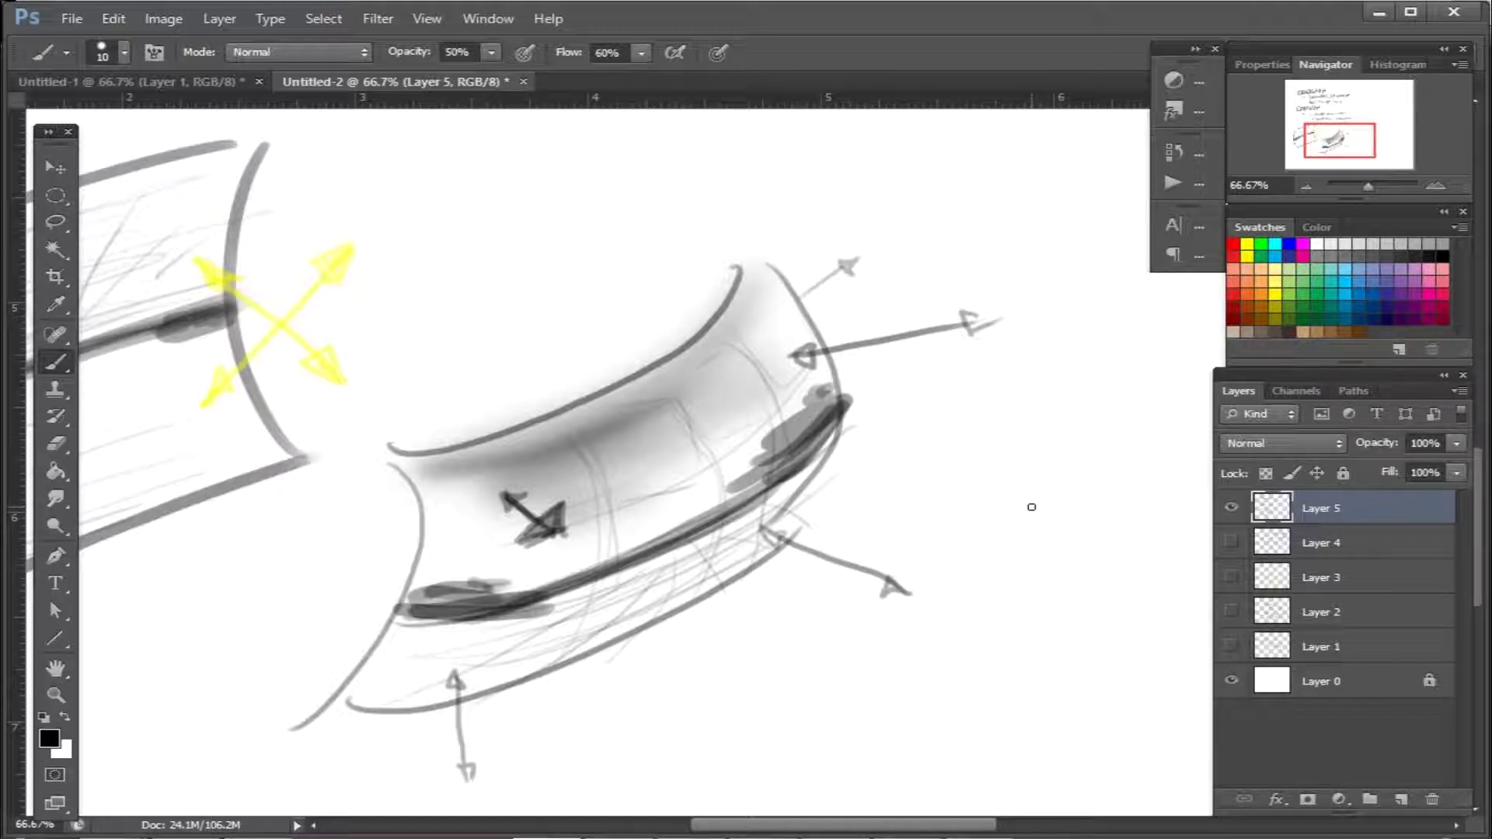
# Sketch the outline of a third curved panel, tilted diagonally, to the lower right of the second panel
pyautogui.moveTo(932, 566); pyautogui.dragTo(671, 471)
pyautogui.moveTo(1022, 332)
pyautogui.mouseDown()
pyautogui.moveTo(656, 596)
pyautogui.moveTo(633, 797)
pyautogui.moveTo(1011, 602)
pyautogui.mouseUp()
pyautogui.moveTo(697, 787); pyautogui.dragTo(1127, 502)
pyautogui.moveTo(715, 696)
pyautogui.mouseDown()
pyautogui.moveTo(1065, 436)
pyautogui.moveTo(723, 700)
pyautogui.mouseUp()
# Sketch a diagonal reflection line along the third panel and add thin hatch and contour strokes beneath it
pyautogui.moveTo(1010, 482)
pyautogui.mouseDown()
pyautogui.moveTo(722, 695)
pyautogui.moveTo(750, 675)
pyautogui.mouseUp()
pyautogui.moveTo(894, 604); pyautogui.dragTo(746, 695)
pyautogui.moveTo(919, 567); pyautogui.dragTo(890, 675)
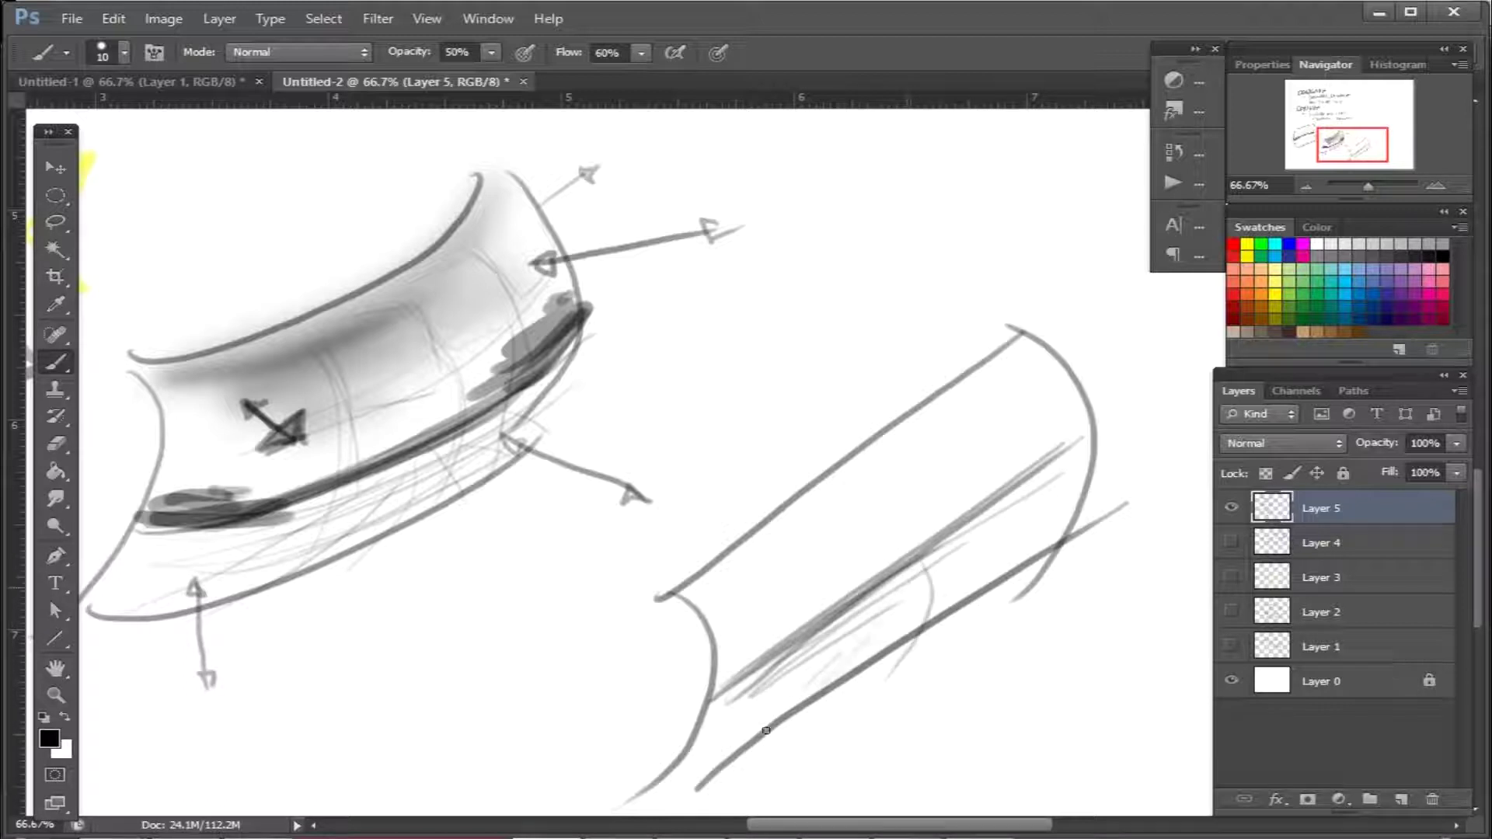
pyautogui.moveTo(944, 545); pyautogui.dragTo(1015, 565)
# Darken and thicken both ends of the third panel's reflection band with a size 30 brush
pyautogui.press(']')
pyautogui.press(']')
pyautogui.press(']')
pyautogui.moveTo(714, 690)
pyautogui.mouseDown()
pyautogui.moveTo(801, 628)
pyautogui.moveTo(723, 668)
pyautogui.moveTo(769, 634)
pyautogui.mouseUp()
pyautogui.moveTo(1047, 444)
pyautogui.mouseDown()
pyautogui.moveTo(964, 503)
pyautogui.moveTo(1088, 408)
pyautogui.moveTo(1020, 451)
pyautogui.mouseUp()
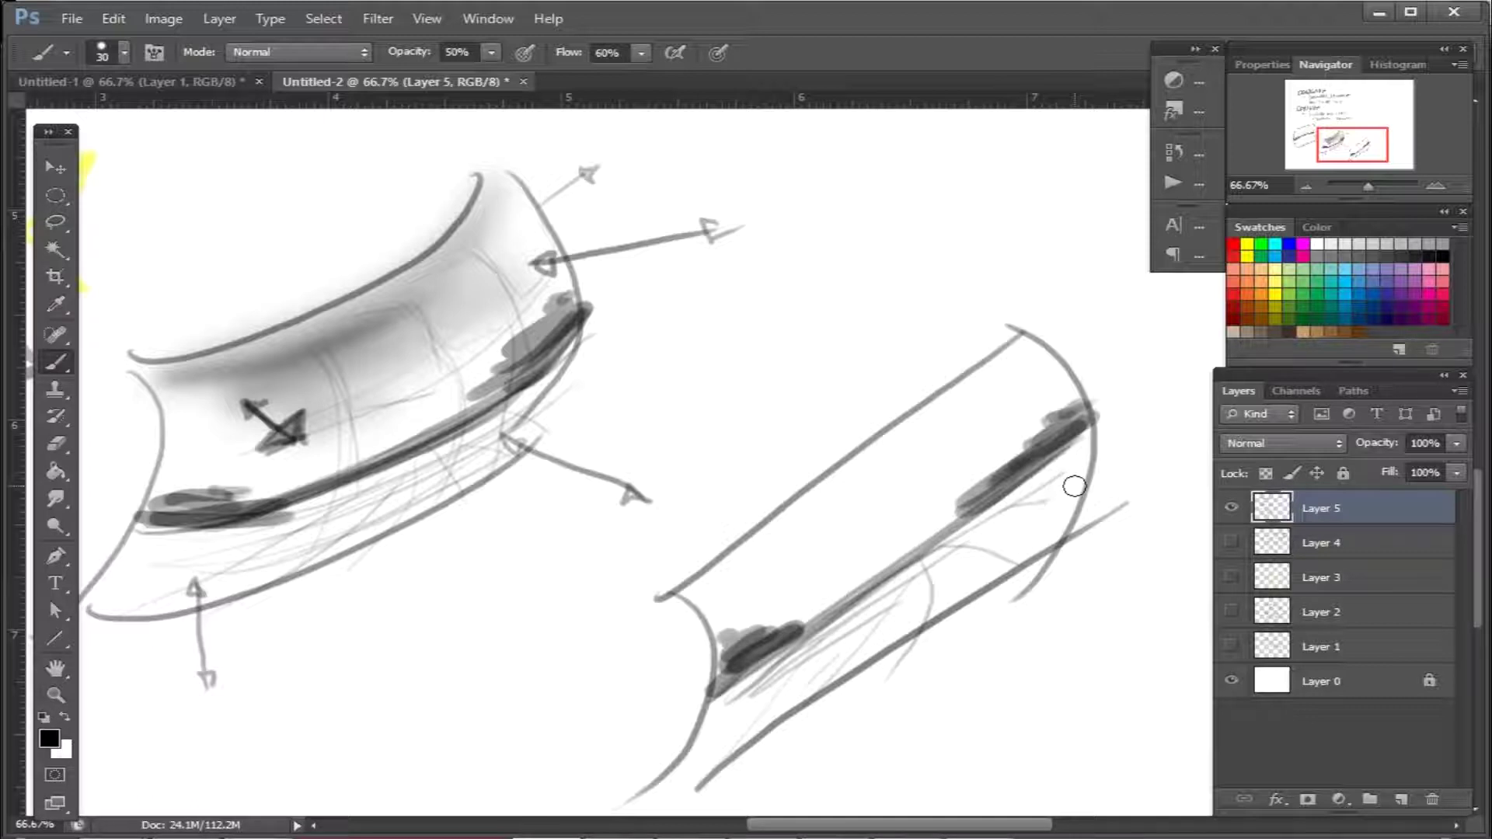
# Shade the third panel's area above the dark band with the soft round brush enlarged to 80 px
pyautogui.rightClick(1085, 560)
pyautogui.click(1218, 781)
pyautogui.press('Return')
pyautogui.press(']')
pyautogui.press(']')
pyautogui.press(']')
pyautogui.press(']')
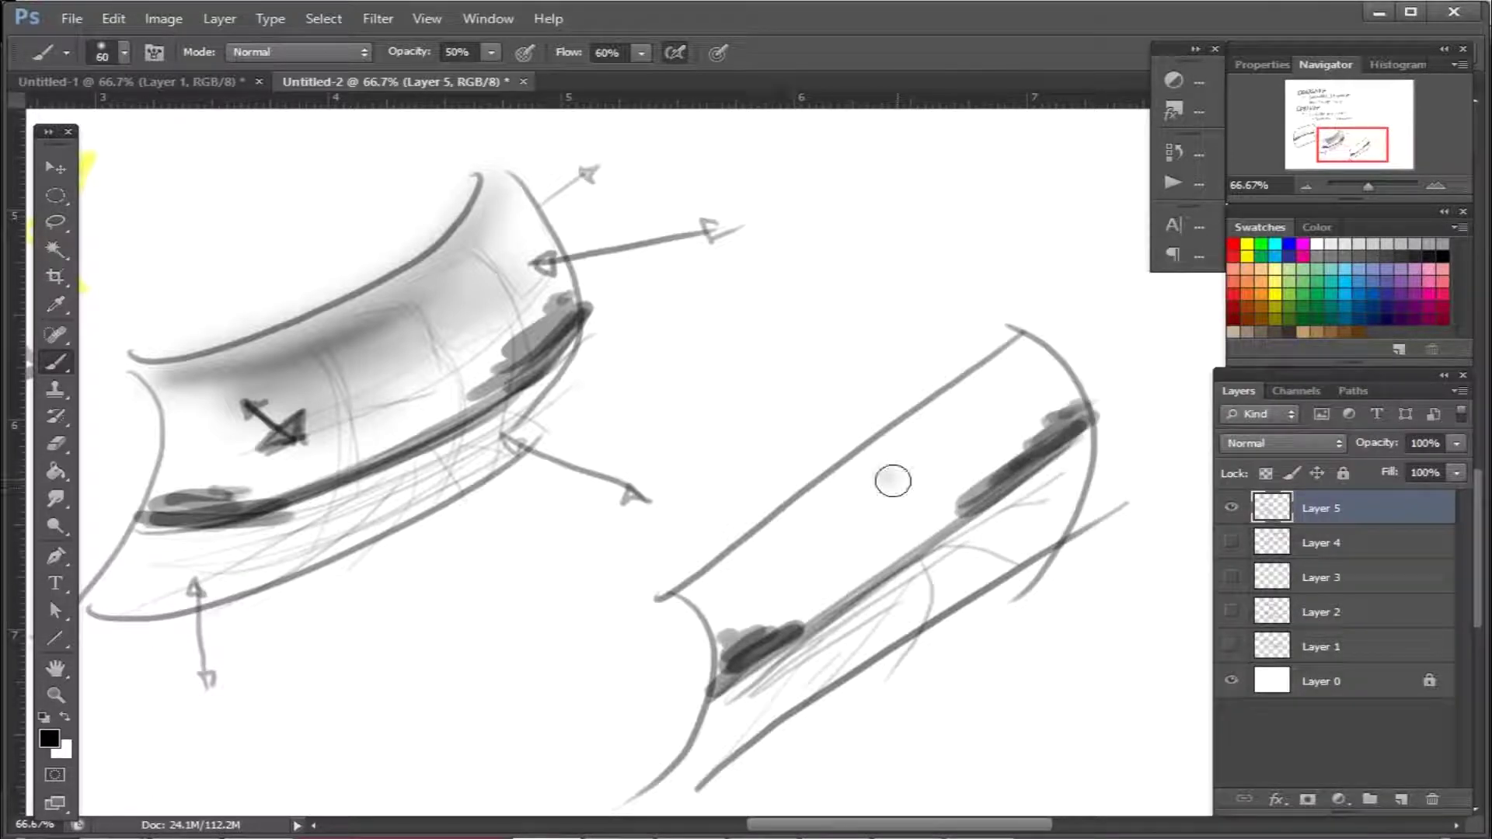
pyautogui.moveTo(1034, 361)
pyautogui.mouseDown()
pyautogui.moveTo(704, 587)
pyautogui.moveTo(937, 506)
pyautogui.mouseUp()
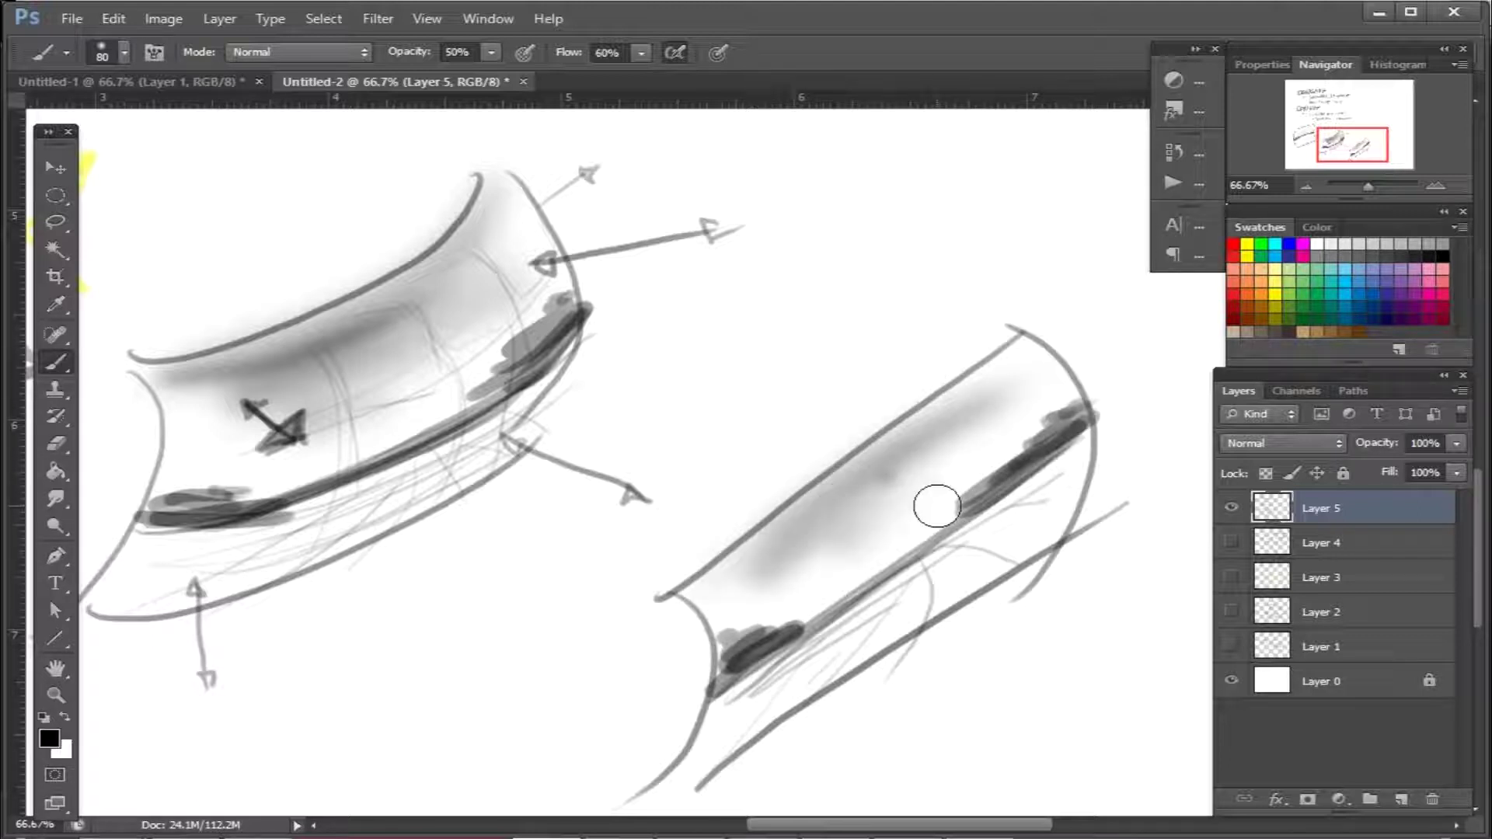
# Handwrite the label "CONCAVE" above the first panel, switching to the hard size 25 brush partway through
pyautogui.moveTo(728, 369)
pyautogui.mouseDown()
pyautogui.moveTo(919, 260)
pyautogui.moveTo(869, 320)
pyautogui.moveTo(944, 288)
pyautogui.mouseUp()
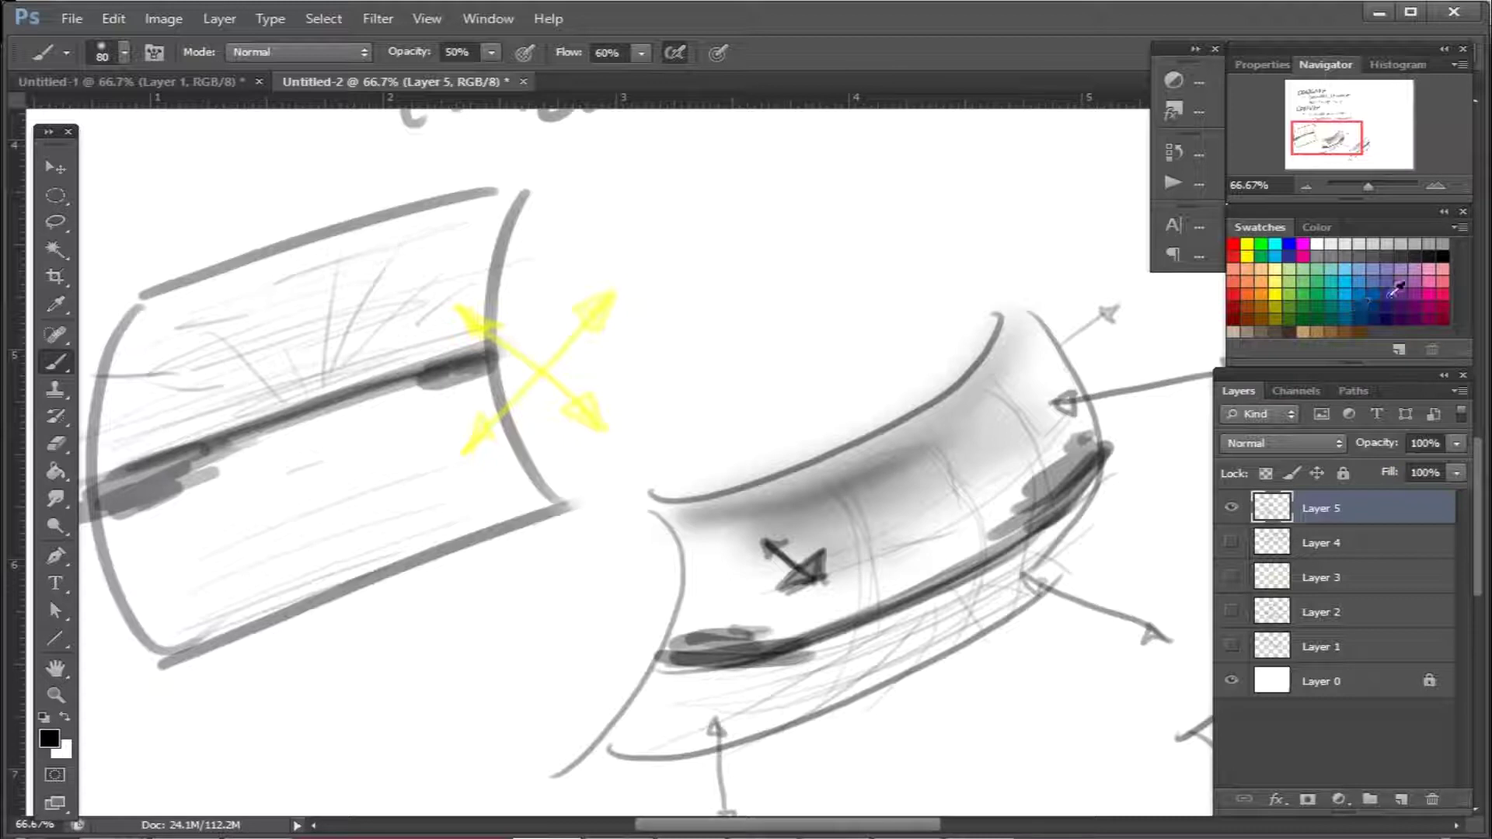
pyautogui.press('[')
pyautogui.press('[')
pyautogui.press('[')
pyautogui.press('[')
pyautogui.moveTo(399, 244); pyautogui.dragTo(746, 337)
pyautogui.press('[')
pyautogui.moveTo(550, 305)
pyautogui.mouseDown()
pyautogui.moveTo(540, 320)
pyautogui.moveTo(581, 308)
pyautogui.moveTo(544, 336)
pyautogui.moveTo(621, 300)
pyautogui.mouseUp()
pyautogui.rightClick(645, 247)
pyautogui.click(781, 649)
pyautogui.moveTo(625, 299); pyautogui.dragTo(750, 264)
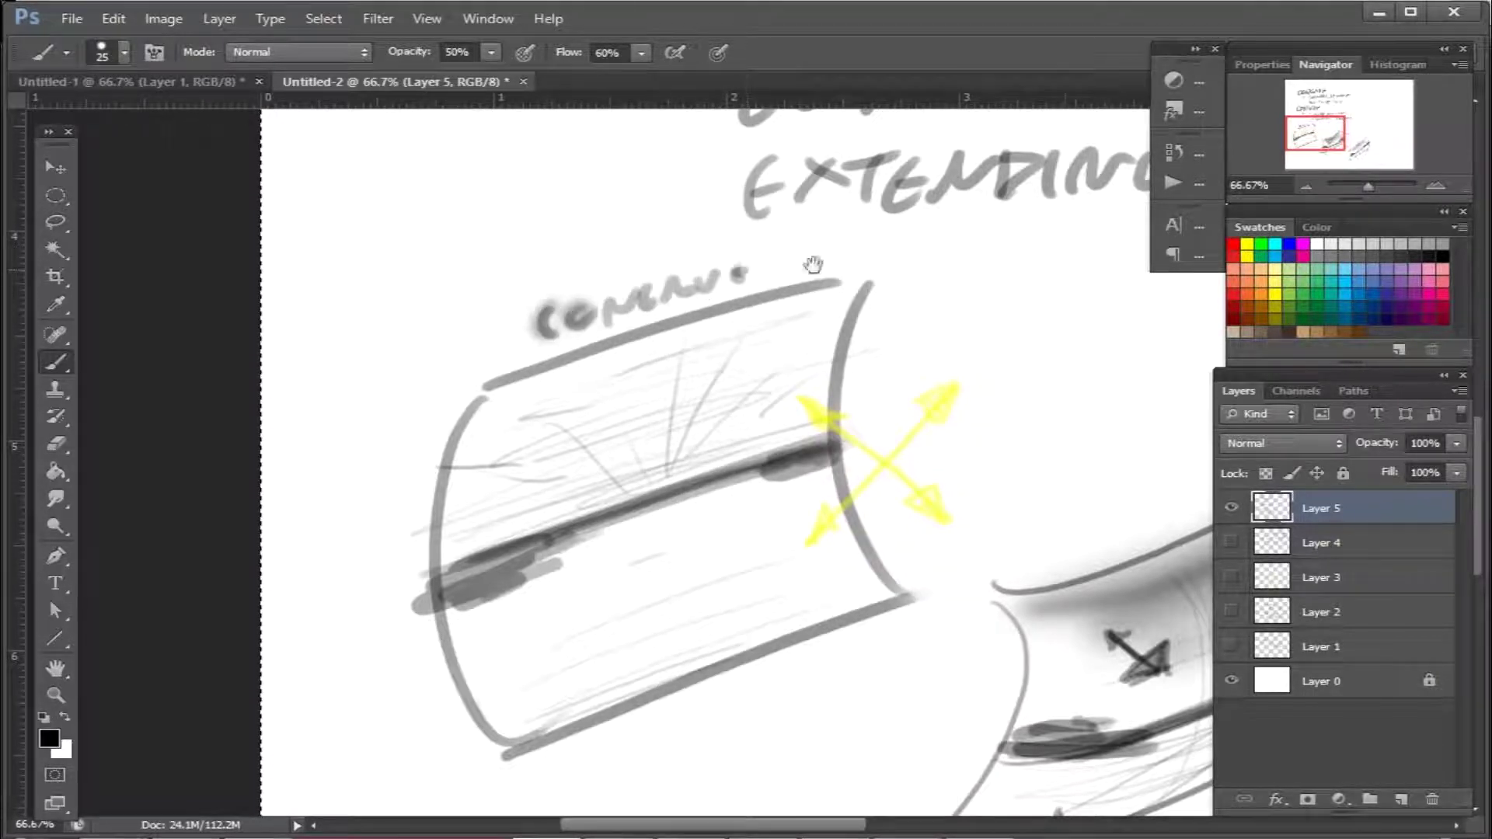
# Handwrite the label "CONVEX" above both the second and the third panel
pyautogui.moveTo(849, 444); pyautogui.dragTo(616, 379)
pyautogui.moveTo(855, 389); pyautogui.dragTo(506, 322)
pyautogui.moveTo(966, 427); pyautogui.dragTo(942, 422)
pyautogui.moveTo(561, 346)
pyautogui.mouseDown()
pyautogui.moveTo(554, 373)
pyautogui.moveTo(714, 252)
pyautogui.mouseUp()
pyautogui.moveTo(857, 435)
pyautogui.mouseDown()
pyautogui.moveTo(614, 369)
pyautogui.moveTo(822, 466)
pyautogui.mouseUp()
pyautogui.moveTo(863, 418)
pyautogui.mouseDown()
pyautogui.moveTo(864, 435)
pyautogui.moveTo(902, 418)
pyautogui.mouseUp()
pyautogui.moveTo(921, 387); pyautogui.dragTo(987, 359)
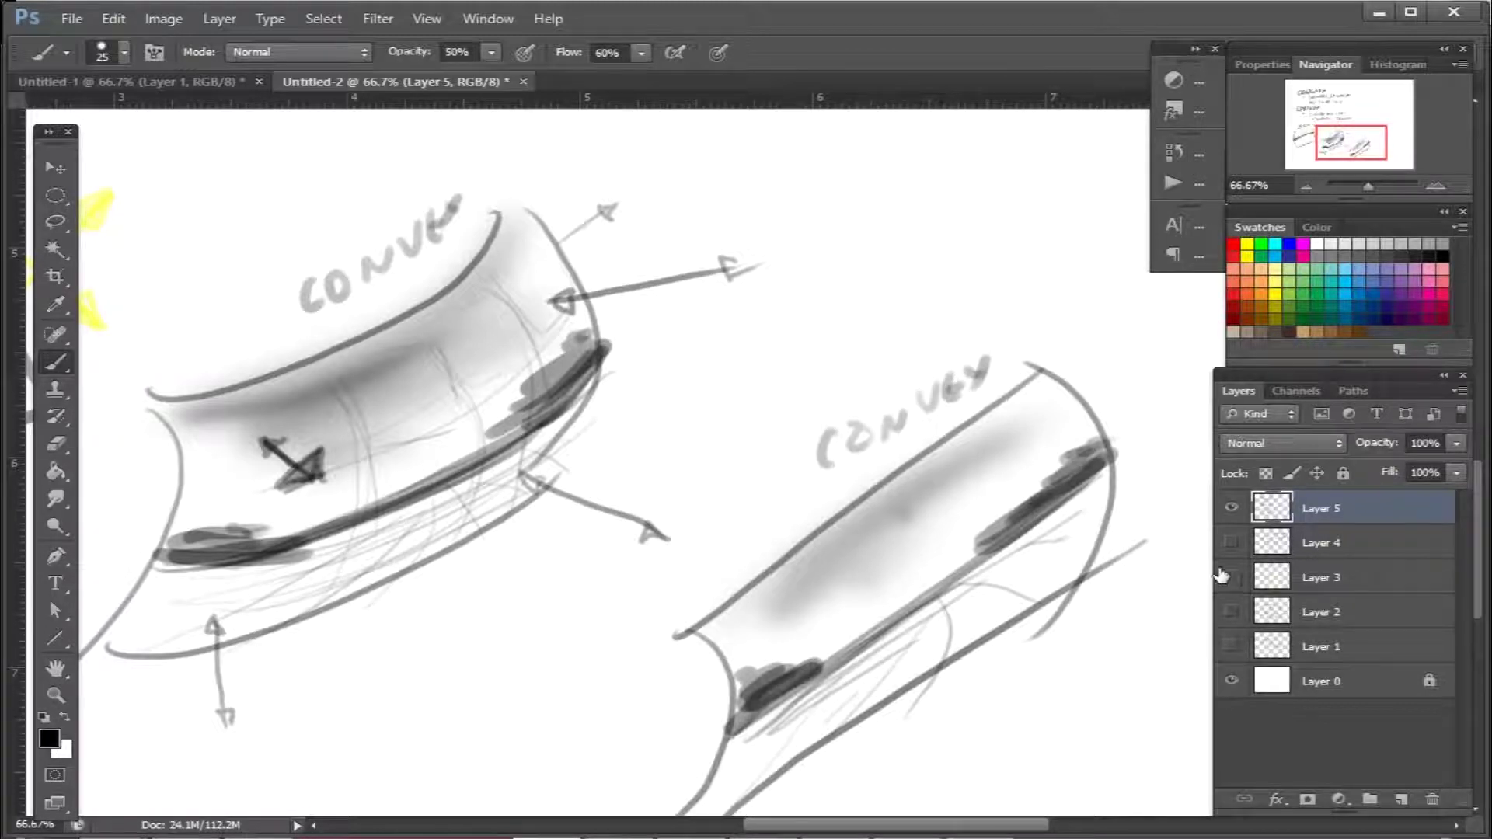
# Hide Layer 5 and sketch an upright curved panel with a reflection line on a new layer
pyautogui.click(1231, 507)
pyautogui.scroll(10, 860, 427)
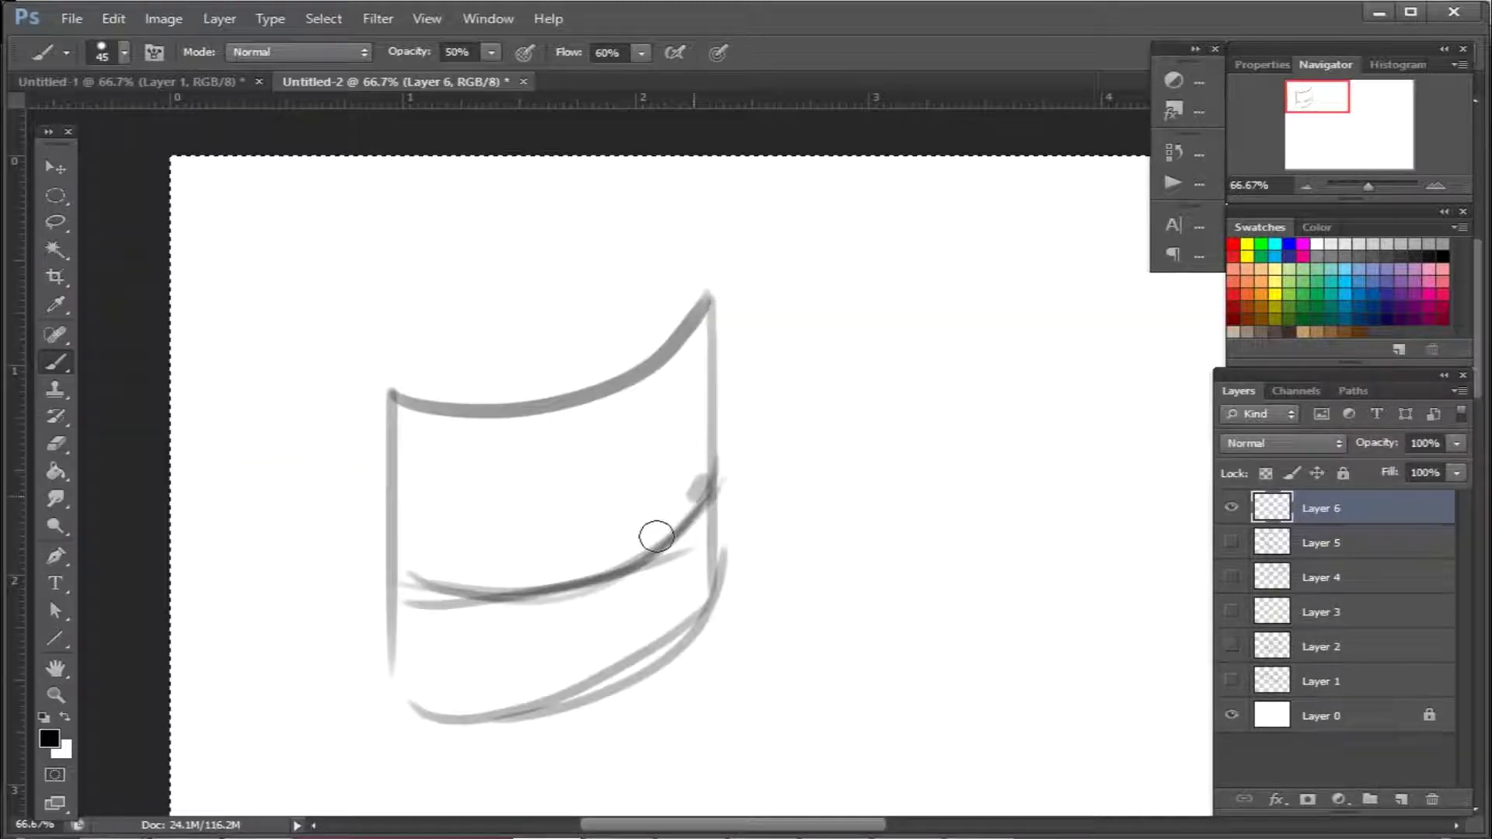
# Darken and thicken both ends of the upright panel's reflection band with a size 45 brush
pyautogui.moveTo(656, 534)
pyautogui.mouseDown()
pyautogui.moveTo(707, 433)
pyautogui.moveTo(683, 483)
pyautogui.mouseUp()
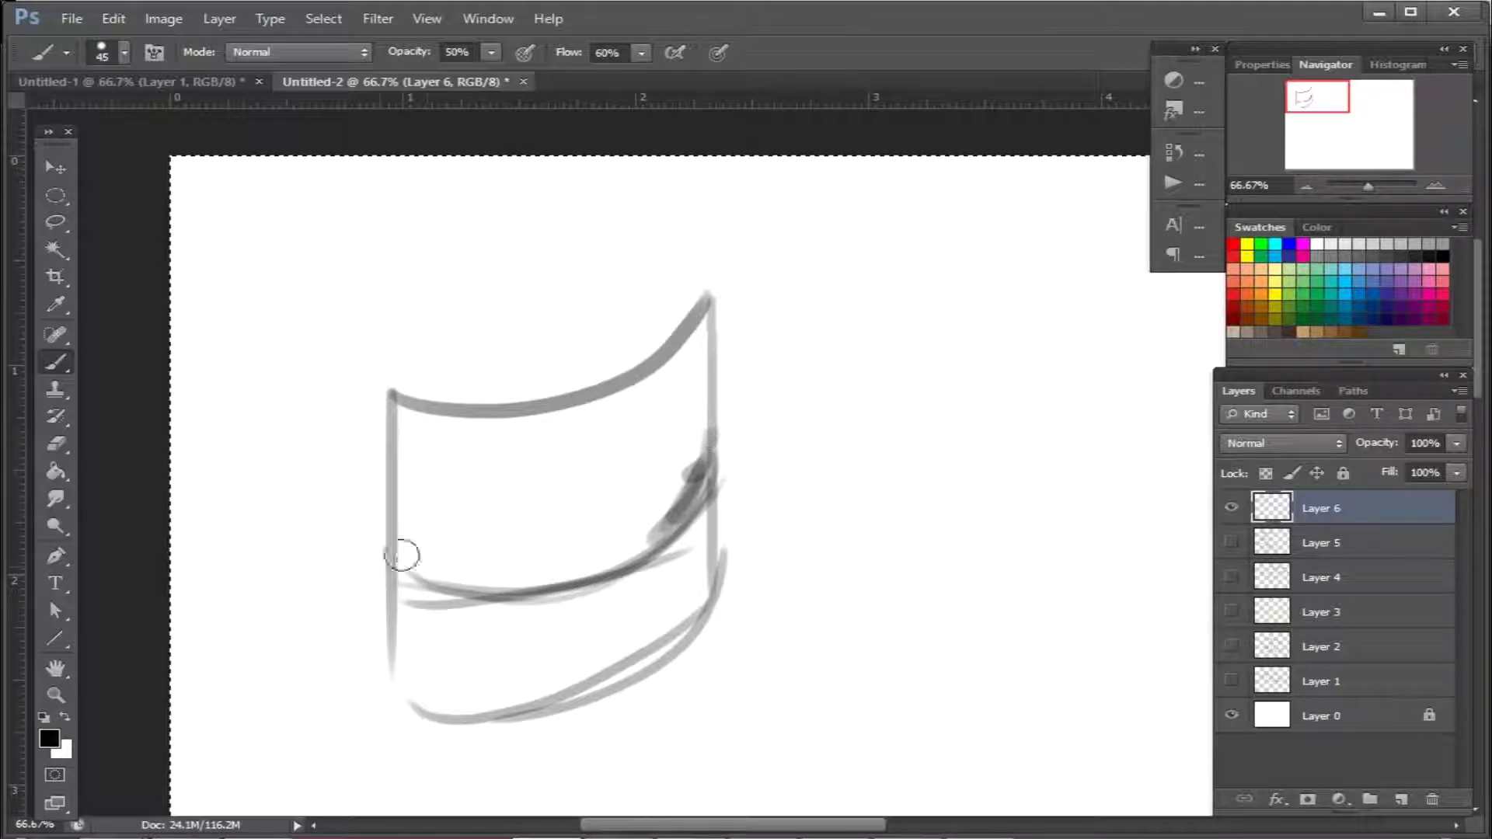
pyautogui.moveTo(377, 552)
pyautogui.mouseDown()
pyautogui.moveTo(493, 586)
pyautogui.moveTo(397, 536)
pyautogui.moveTo(406, 545)
pyautogui.moveTo(407, 520)
pyautogui.moveTo(466, 538)
pyautogui.mouseUp()
# Draw curved hatch lines and fanning strokes below the upright panel's dark band with a size 25 brush
pyautogui.press('[')
pyautogui.press('[')
pyautogui.moveTo(663, 603)
pyautogui.mouseDown()
pyautogui.moveTo(699, 533)
pyautogui.moveTo(523, 619)
pyautogui.moveTo(733, 499)
pyautogui.mouseUp()
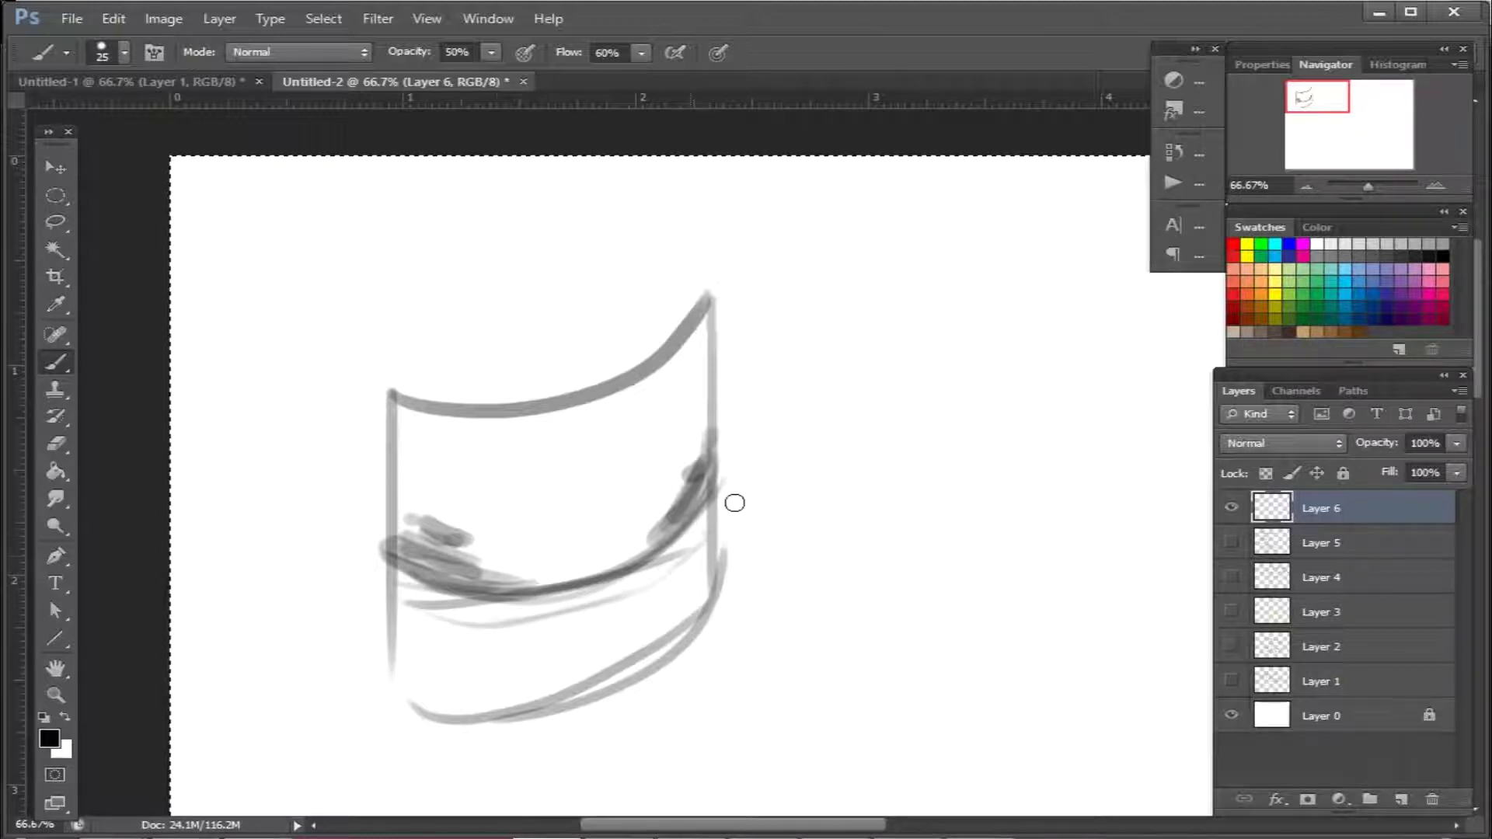
pyautogui.moveTo(500, 658); pyautogui.dragTo(506, 676)
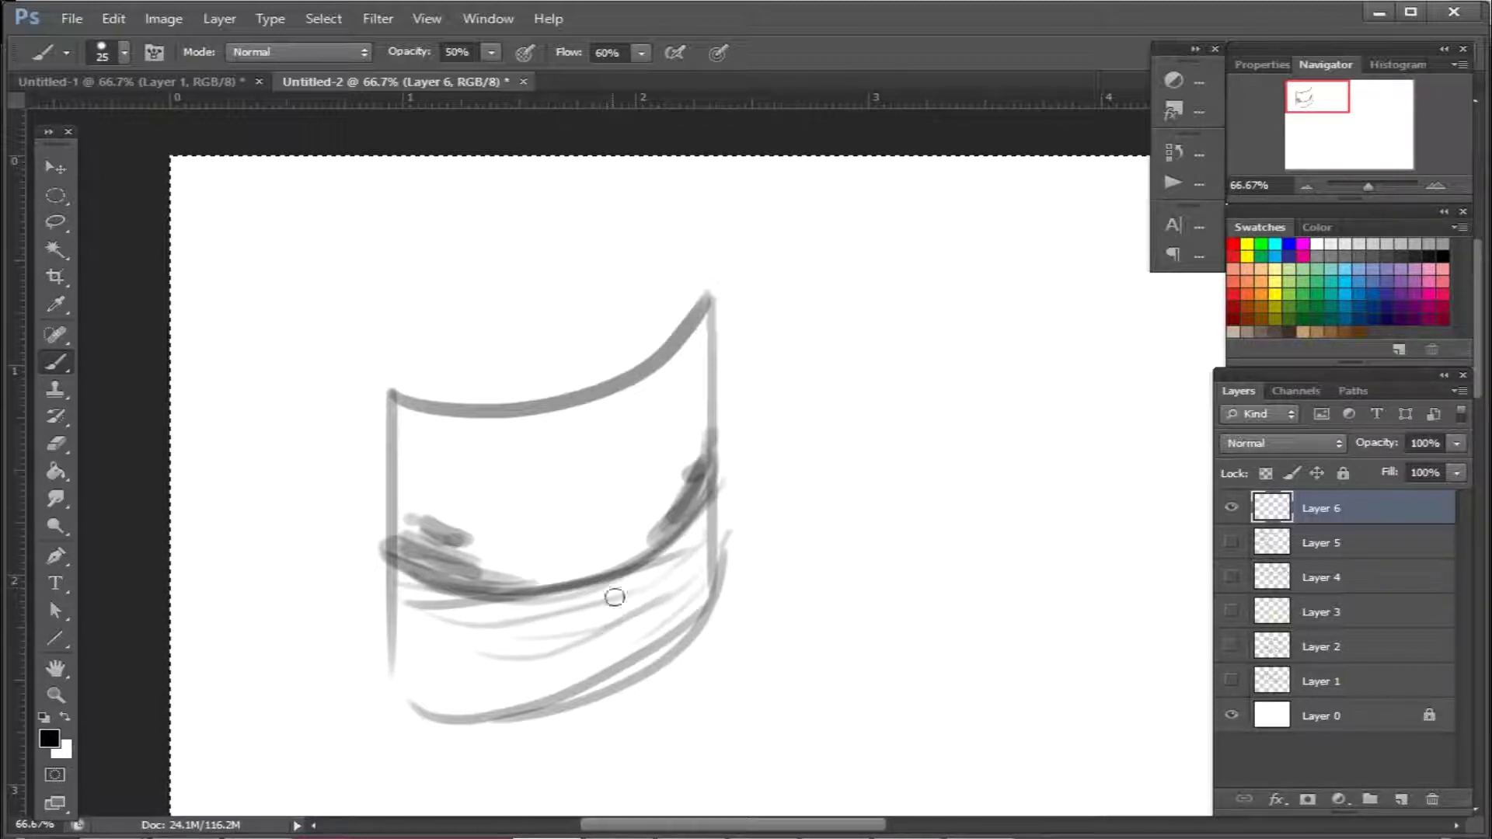
pyautogui.moveTo(612, 584); pyautogui.dragTo(608, 632)
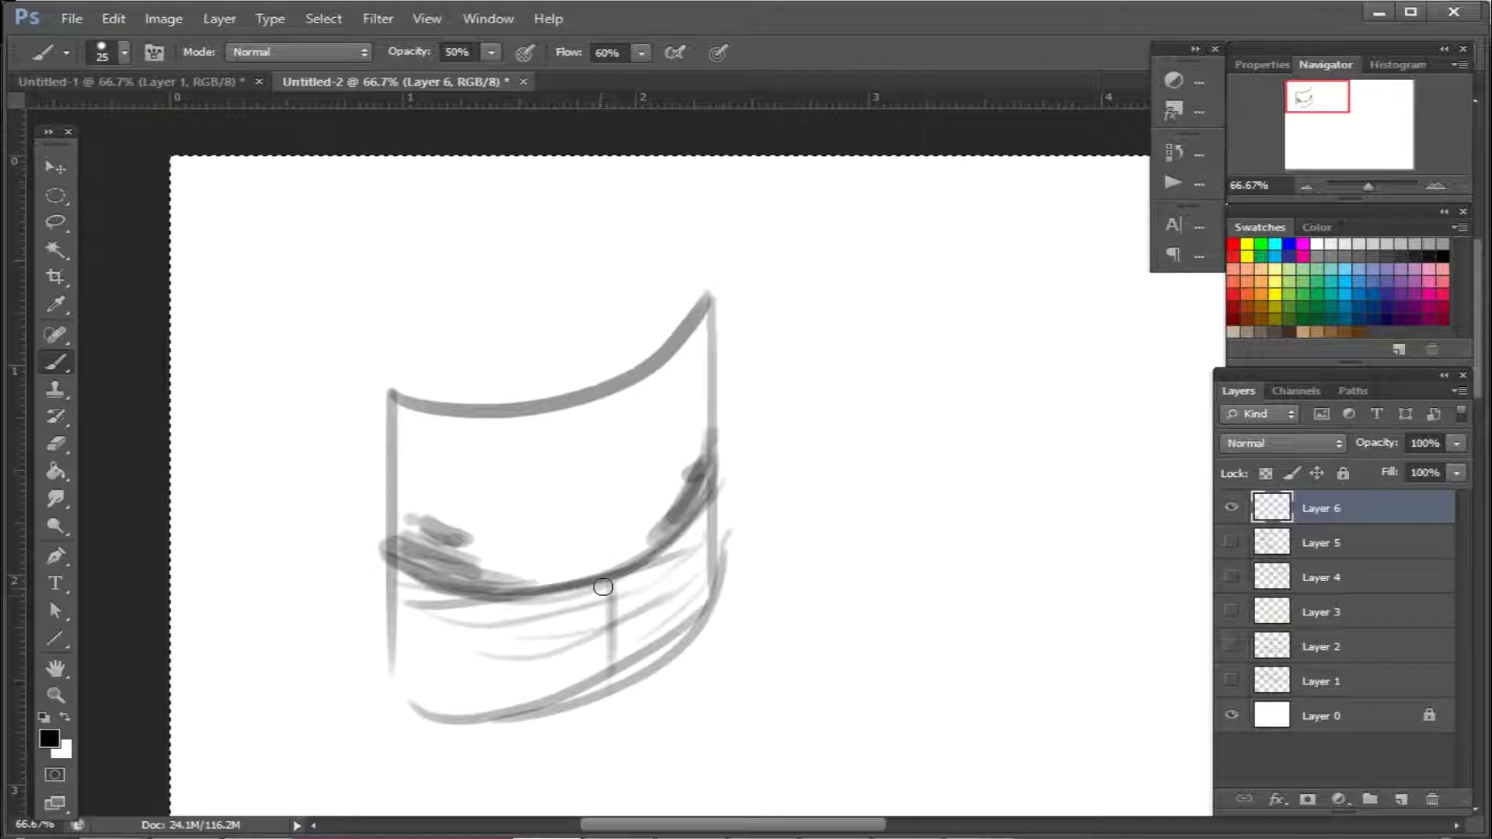
pyautogui.moveTo(606, 584)
pyautogui.mouseDown()
pyautogui.moveTo(537, 694)
pyautogui.moveTo(449, 707)
pyautogui.mouseUp()
# Shade softly beneath the upright panel's top edge with a size 90 soft brush at 30% flow
pyautogui.press(']')
pyautogui.press(']')
pyautogui.press(']')
pyautogui.press(']')
pyautogui.press(']')
pyautogui.press(']')
pyautogui.press(']')
pyautogui.hotkey('shift', '3')
pyautogui.moveTo(435, 466); pyautogui.dragTo(647, 476)
pyautogui.click(812, 361)
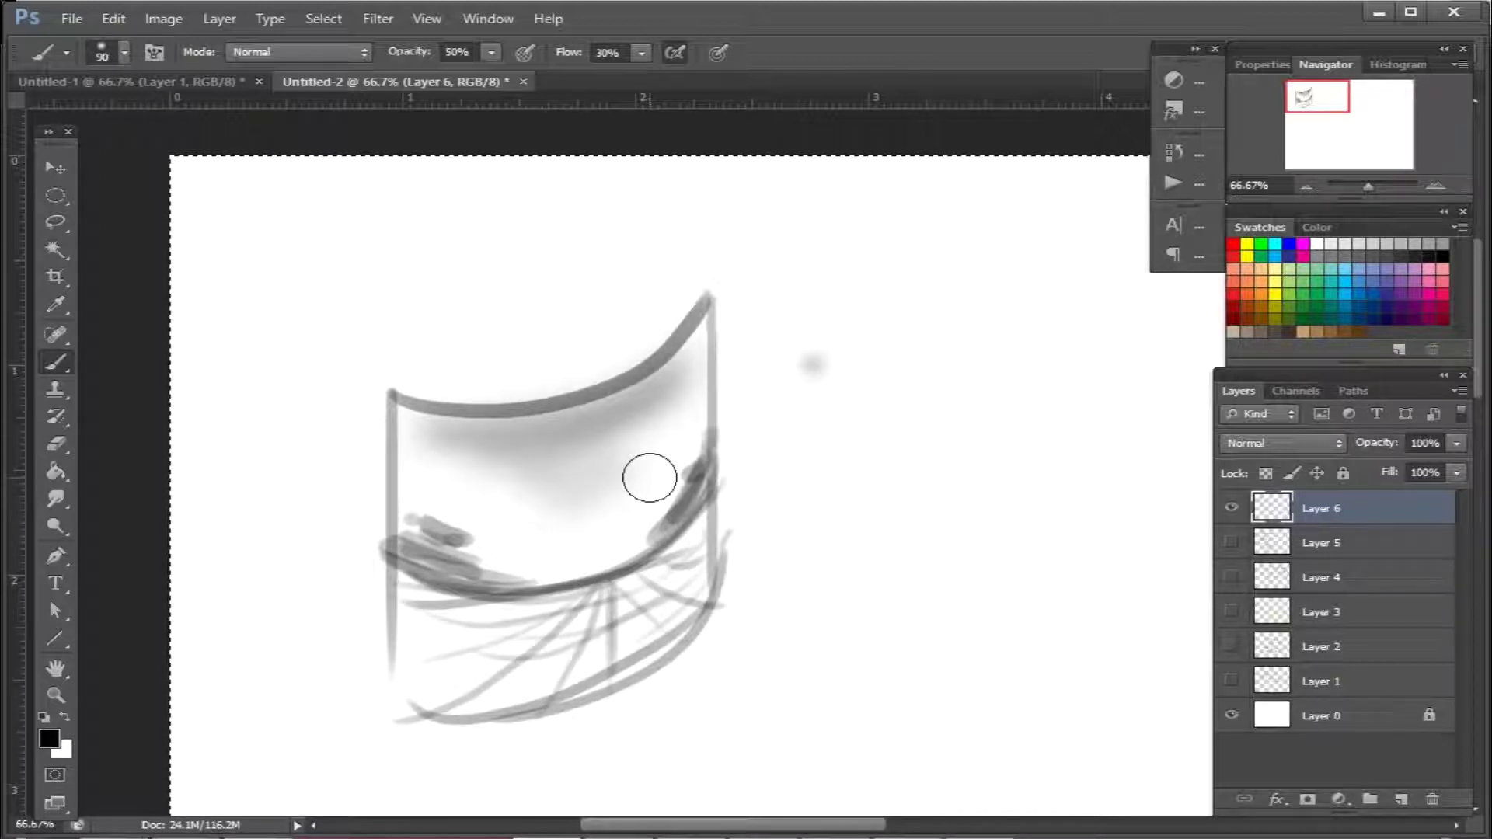
pyautogui.moveTo(932, 629)
pyautogui.mouseDown()
pyautogui.moveTo(457, 472)
pyautogui.moveTo(631, 517)
pyautogui.mouseUp()
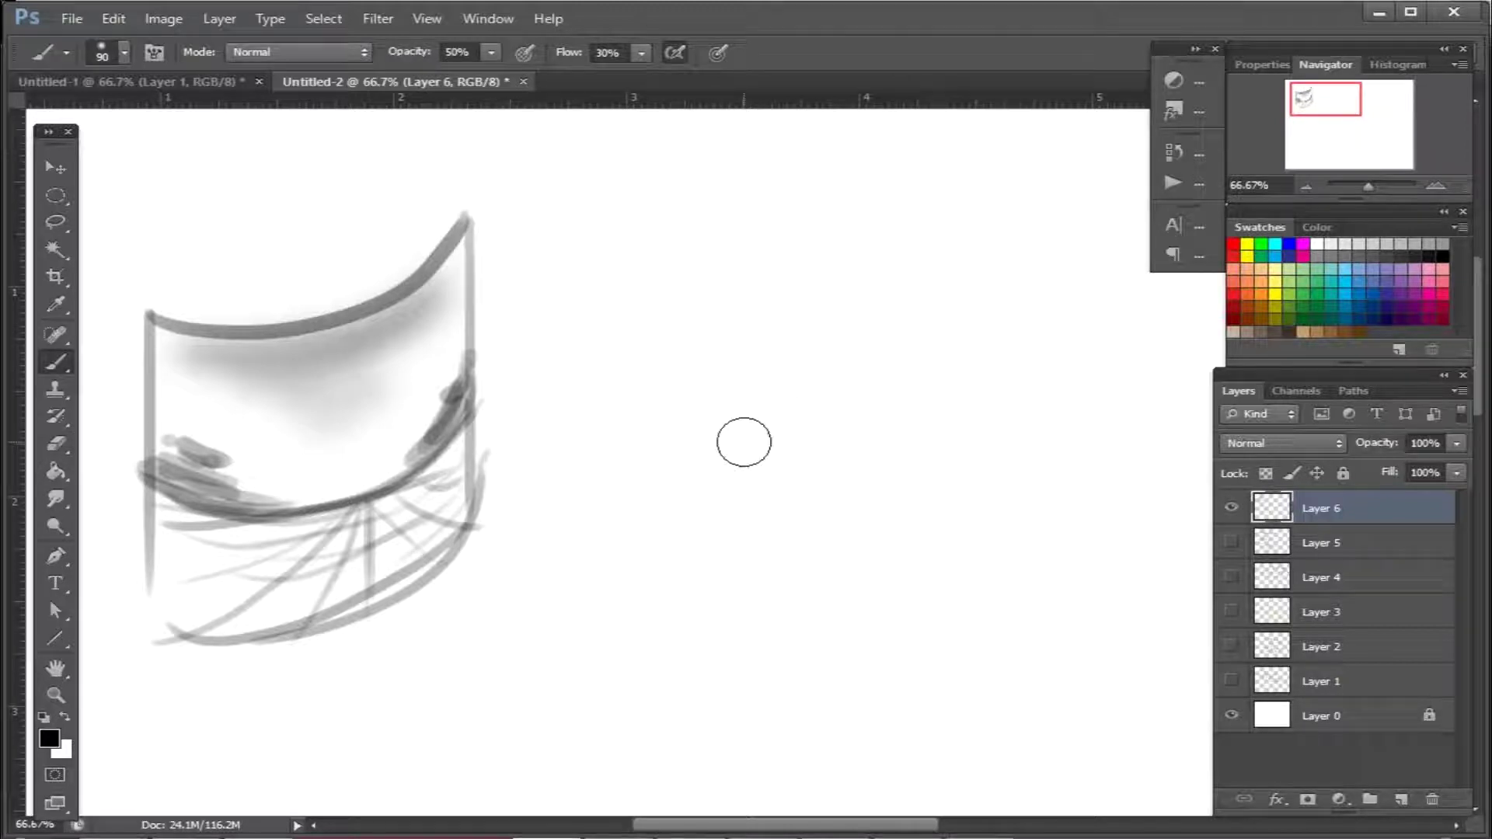
pyautogui.press('[')
pyautogui.press('[')
pyautogui.press('[')
pyautogui.press('[')
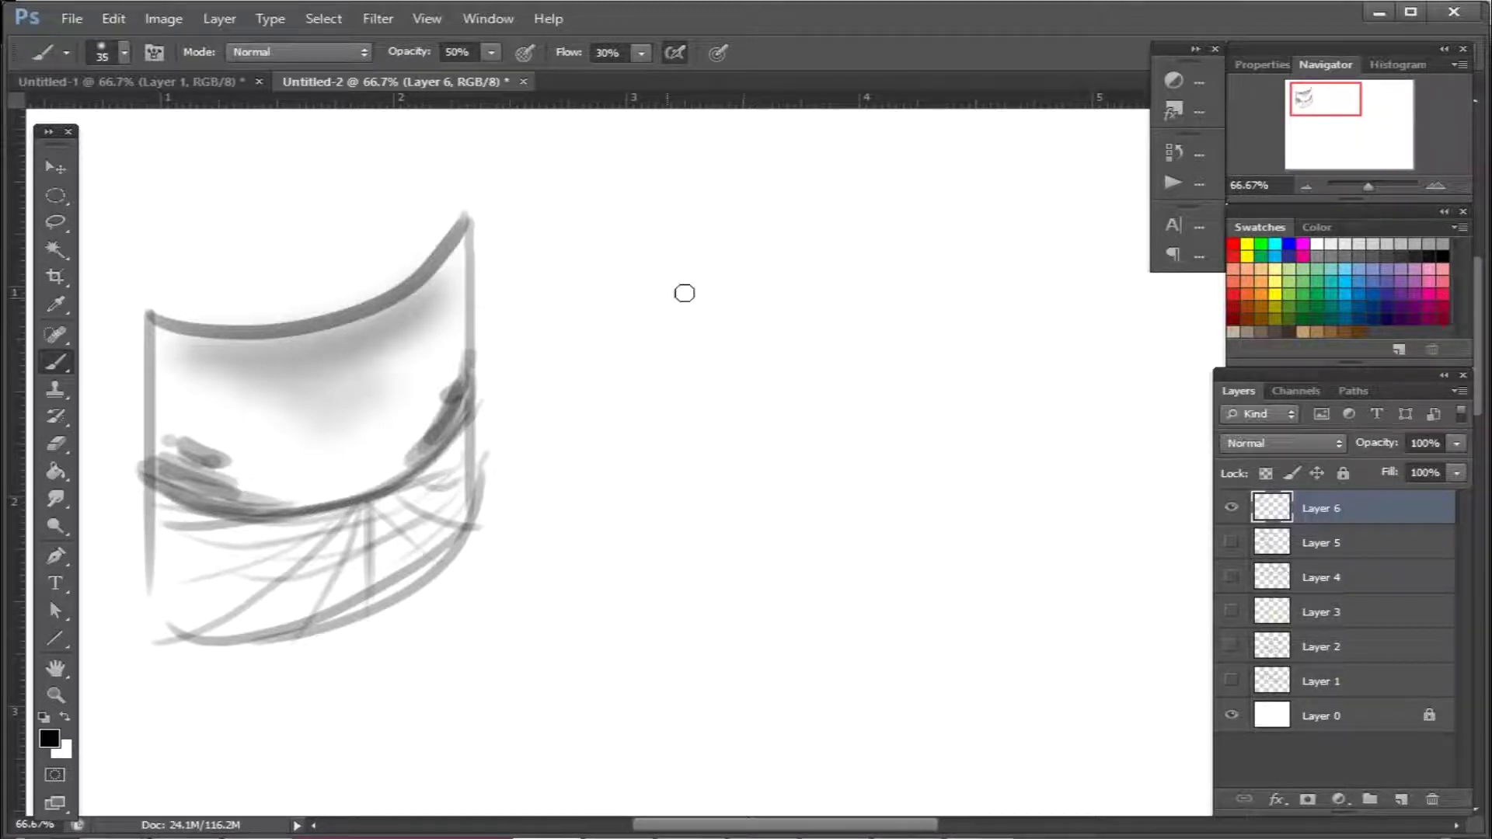
pyautogui.moveTo(668, 295); pyautogui.dragTo(924, 195)
# Undo the soft test line and outline an S-curved panel beside the upright one with the hard size 19 brush
pyautogui.rightClick(805, 315)
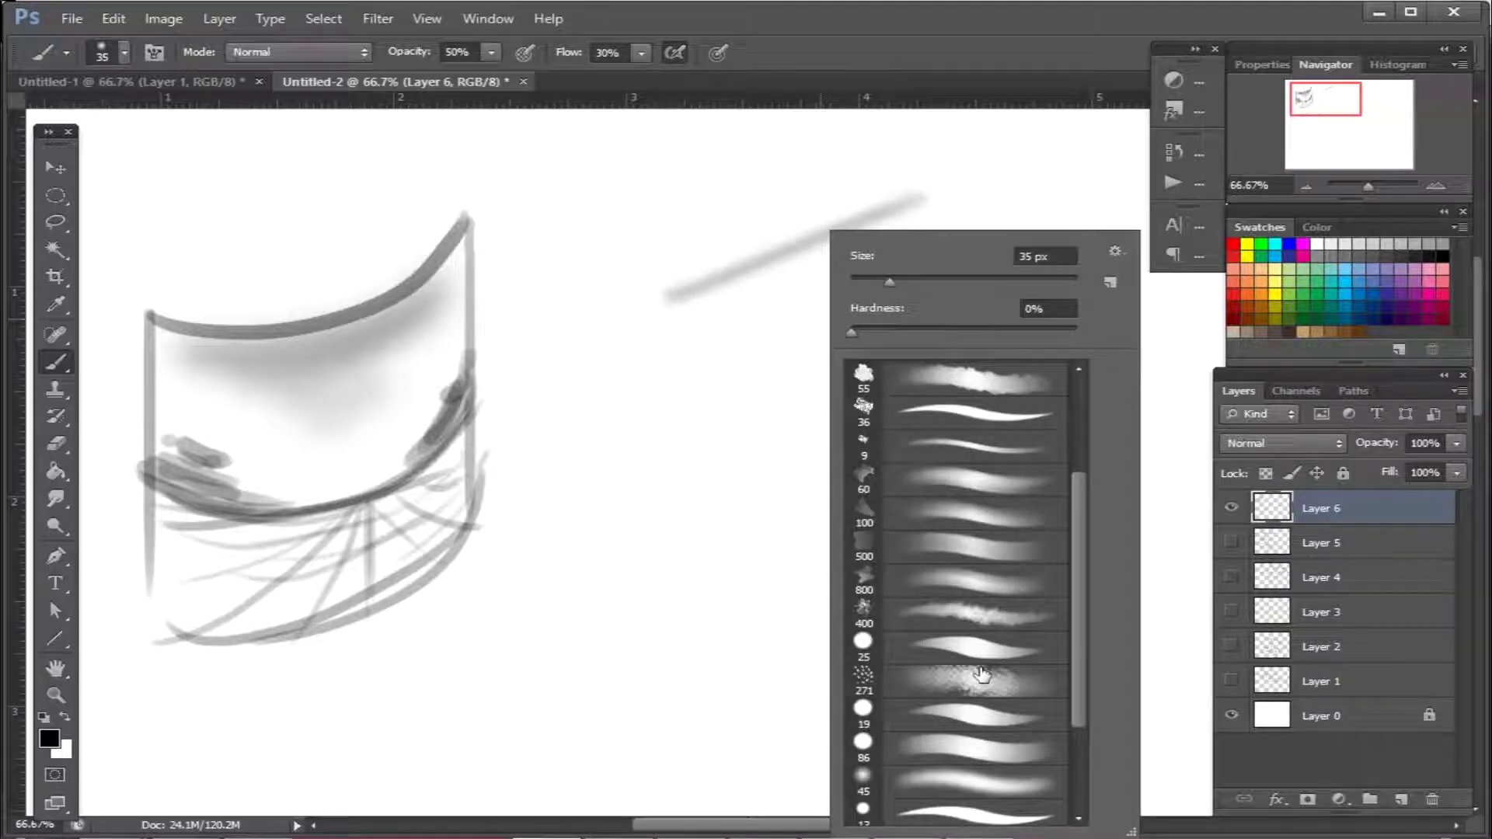
pyautogui.click(983, 713)
pyautogui.click(733, 371)
pyautogui.hotkey('ctrl', 'z')
pyautogui.hotkey('alt', 'z')
pyautogui.hotkey('alt', 'z')
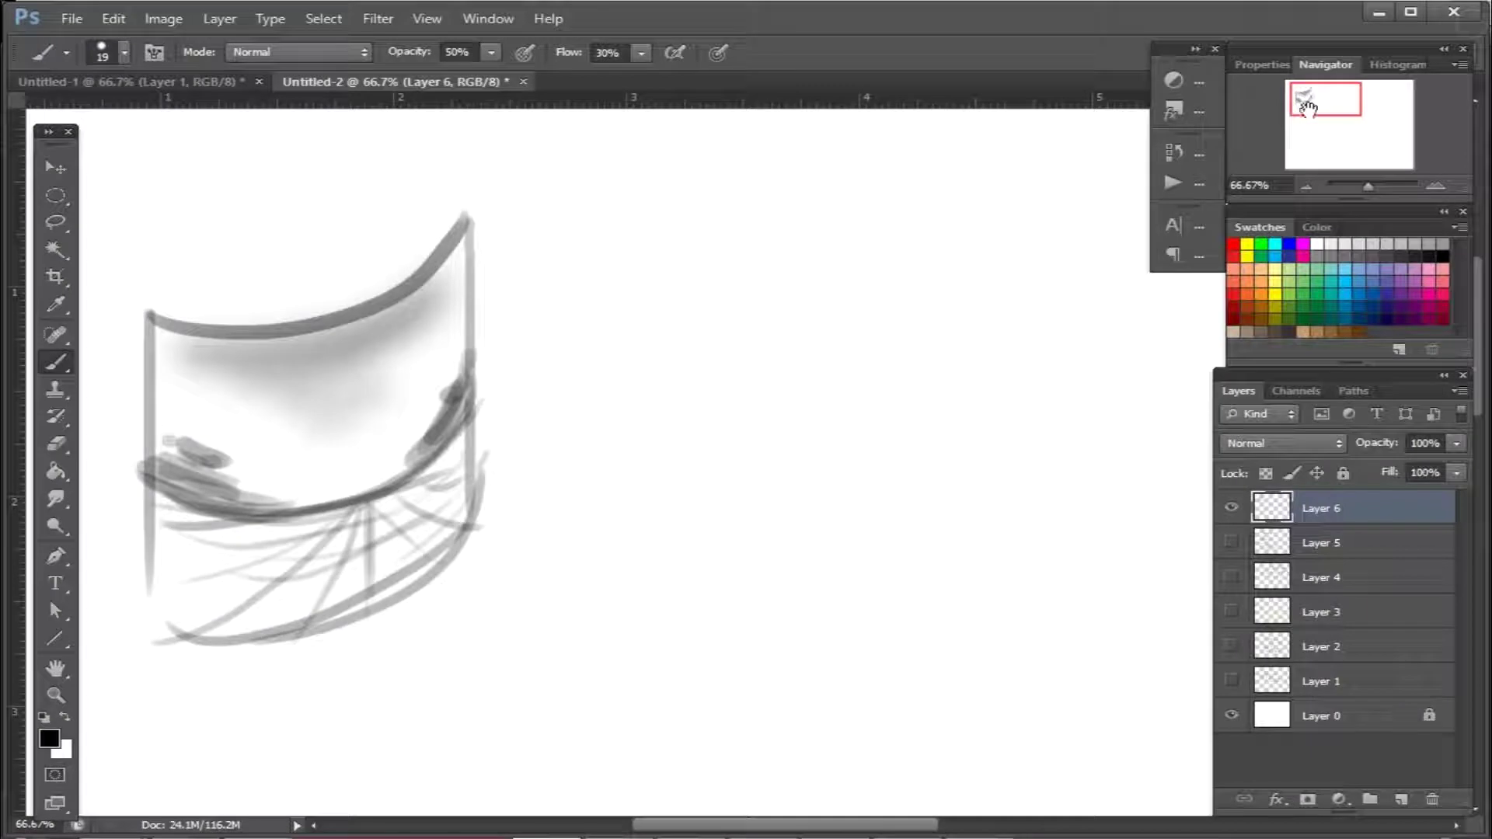
pyautogui.moveTo(643, 282)
pyautogui.mouseDown()
pyautogui.moveTo(925, 185)
pyautogui.moveTo(972, 339)
pyautogui.moveTo(911, 410)
pyautogui.moveTo(944, 567)
pyautogui.moveTo(615, 487)
pyautogui.moveTo(669, 656)
pyautogui.moveTo(706, 663)
pyautogui.moveTo(999, 528)
pyautogui.mouseUp()
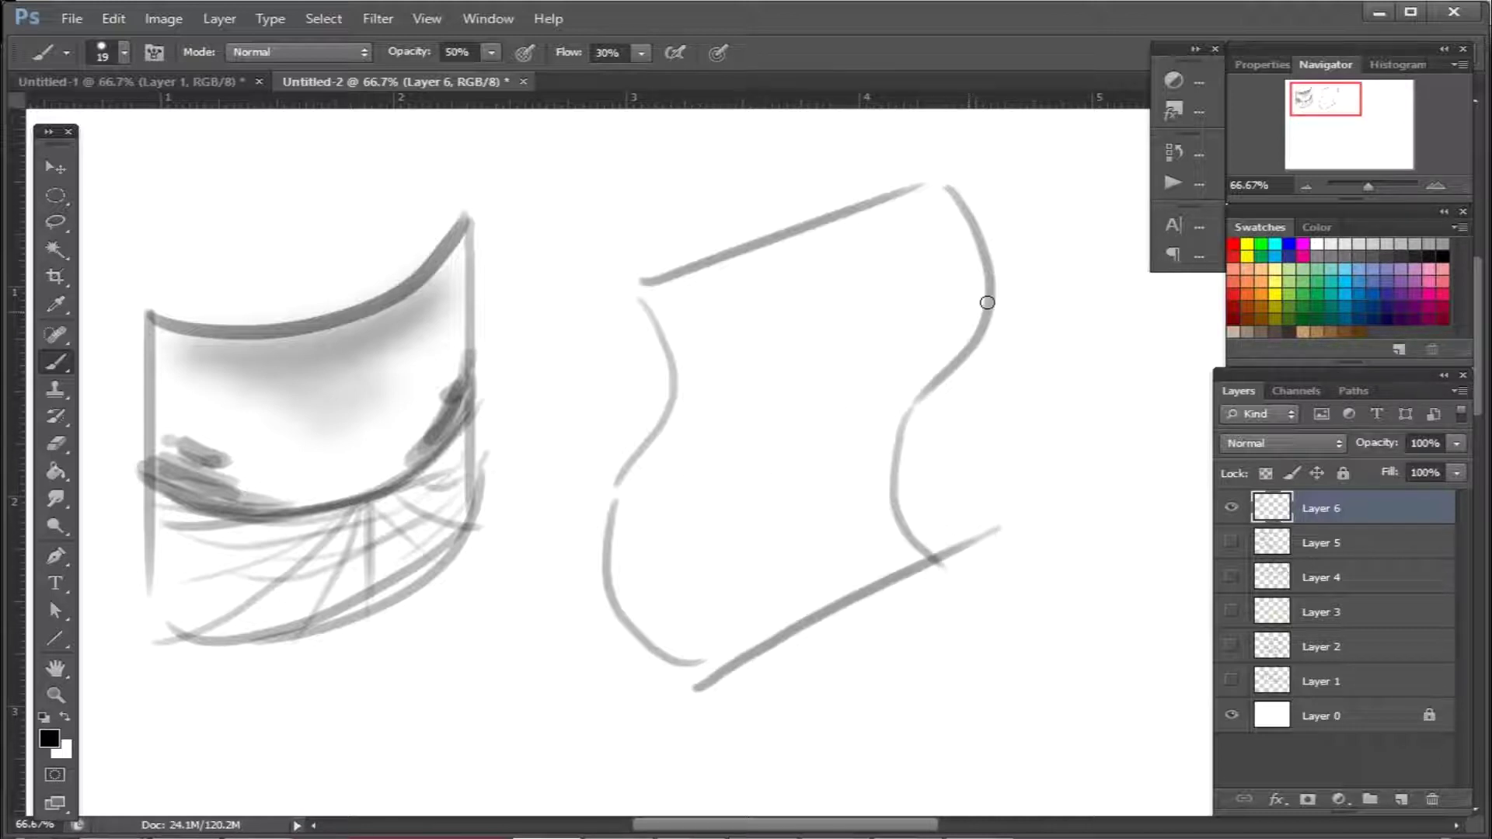
# Draw a dark diagonal reflection band across the S-curved panel's upper bulge
pyautogui.moveTo(680, 432)
pyautogui.mouseDown()
pyautogui.moveTo(1005, 274)
pyautogui.moveTo(679, 448)
pyautogui.moveTo(985, 296)
pyautogui.moveTo(662, 430)
pyautogui.moveTo(985, 286)
pyautogui.moveTo(893, 329)
pyautogui.moveTo(960, 281)
pyautogui.mouseUp()
pyautogui.moveTo(682, 423); pyautogui.dragTo(650, 433)
pyautogui.moveTo(734, 388); pyautogui.dragTo(678, 404)
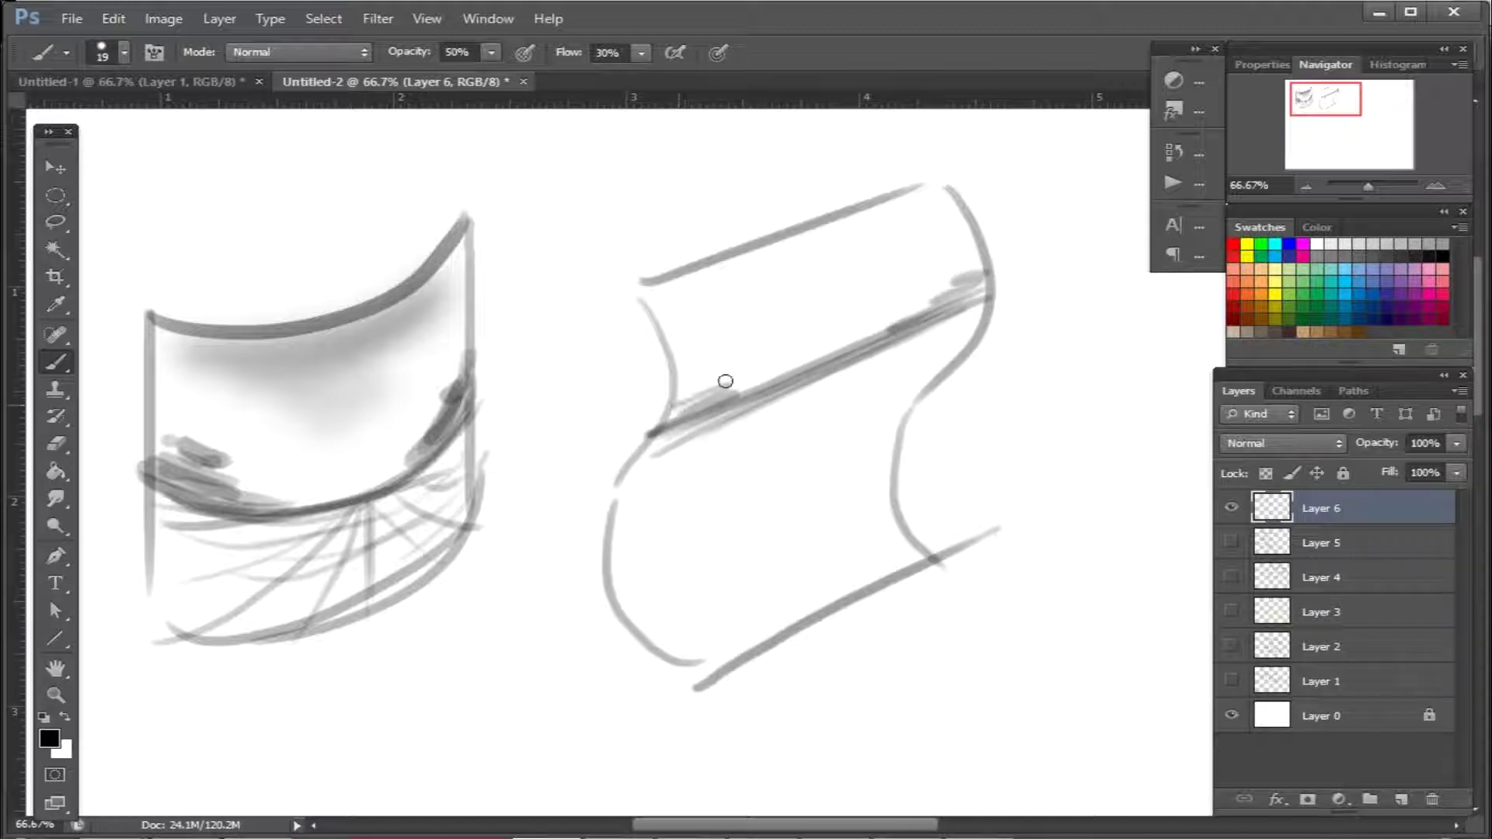
# Shade a second dark band across the S-curved panel's lower bend and thicken both ends of the upper band
pyautogui.moveTo(888, 469)
pyautogui.mouseDown()
pyautogui.moveTo(608, 589)
pyautogui.moveTo(897, 459)
pyautogui.moveTo(631, 592)
pyautogui.moveTo(898, 455)
pyautogui.moveTo(854, 484)
pyautogui.moveTo(893, 480)
pyautogui.moveTo(788, 508)
pyautogui.moveTo(850, 485)
pyautogui.moveTo(873, 496)
pyautogui.moveTo(605, 602)
pyautogui.moveTo(683, 556)
pyautogui.moveTo(645, 607)
pyautogui.moveTo(620, 602)
pyautogui.moveTo(880, 468)
pyautogui.moveTo(890, 477)
pyautogui.moveTo(787, 506)
pyautogui.moveTo(603, 593)
pyautogui.moveTo(664, 571)
pyautogui.mouseUp()
pyautogui.moveTo(648, 441)
pyautogui.mouseDown()
pyautogui.moveTo(987, 299)
pyautogui.moveTo(665, 425)
pyautogui.moveTo(738, 389)
pyautogui.moveTo(668, 412)
pyautogui.mouseUp()
pyautogui.moveTo(964, 300)
pyautogui.mouseDown()
pyautogui.moveTo(834, 353)
pyautogui.moveTo(1000, 289)
pyautogui.moveTo(975, 268)
pyautogui.mouseUp()
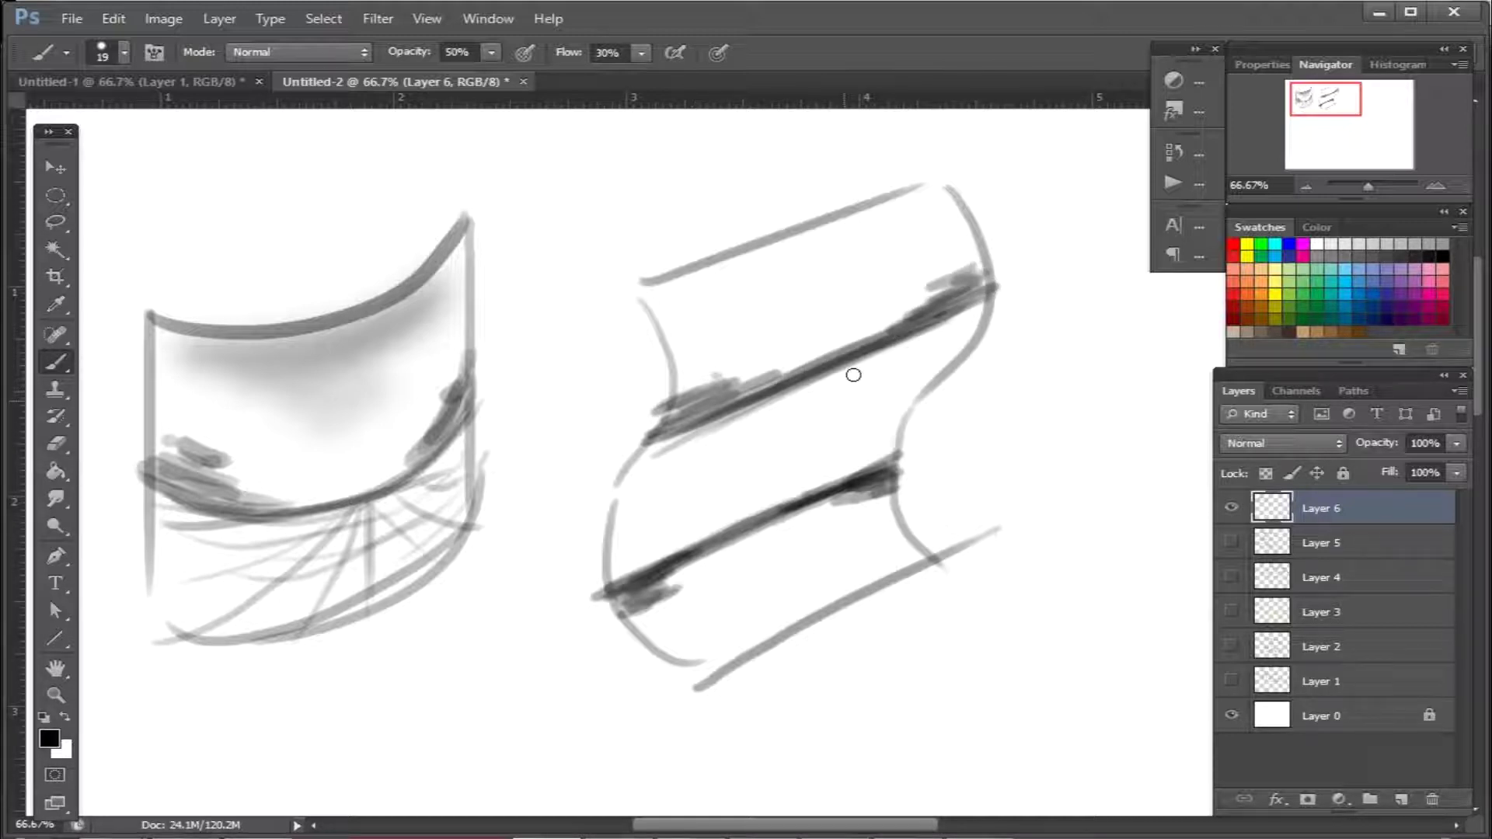
# Draw thin curved contour lines down the S-curved panel, following its bulge and bend across both bands
pyautogui.moveTo(815, 424); pyautogui.dragTo(812, 553)
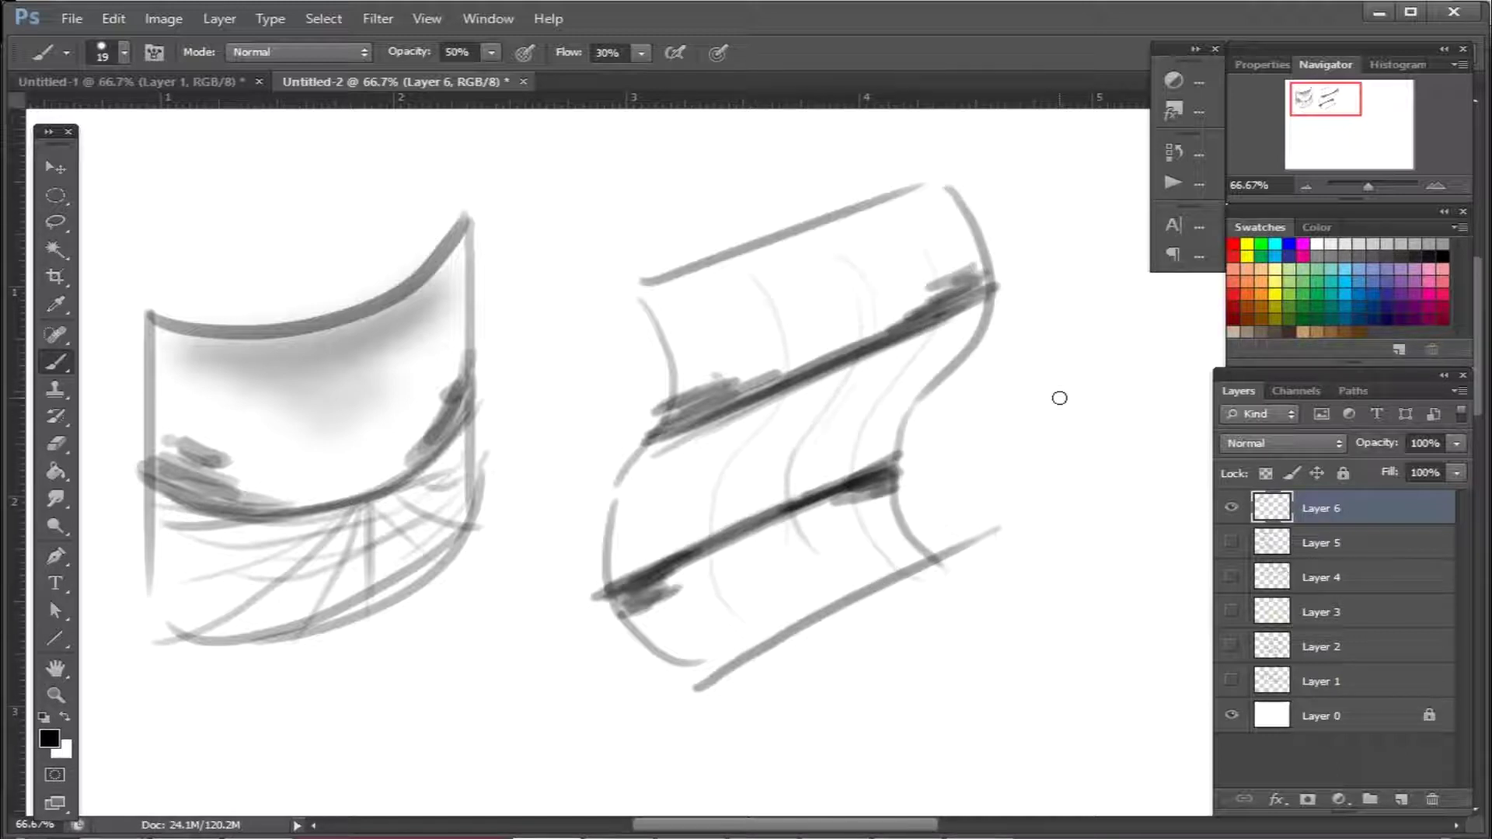
# Draw three double-headed arrows beside the S-curved panel's outer edge, one at the upper bulge and two around the lower bend
pyautogui.moveTo(1003, 220); pyautogui.dragTo(1125, 165)
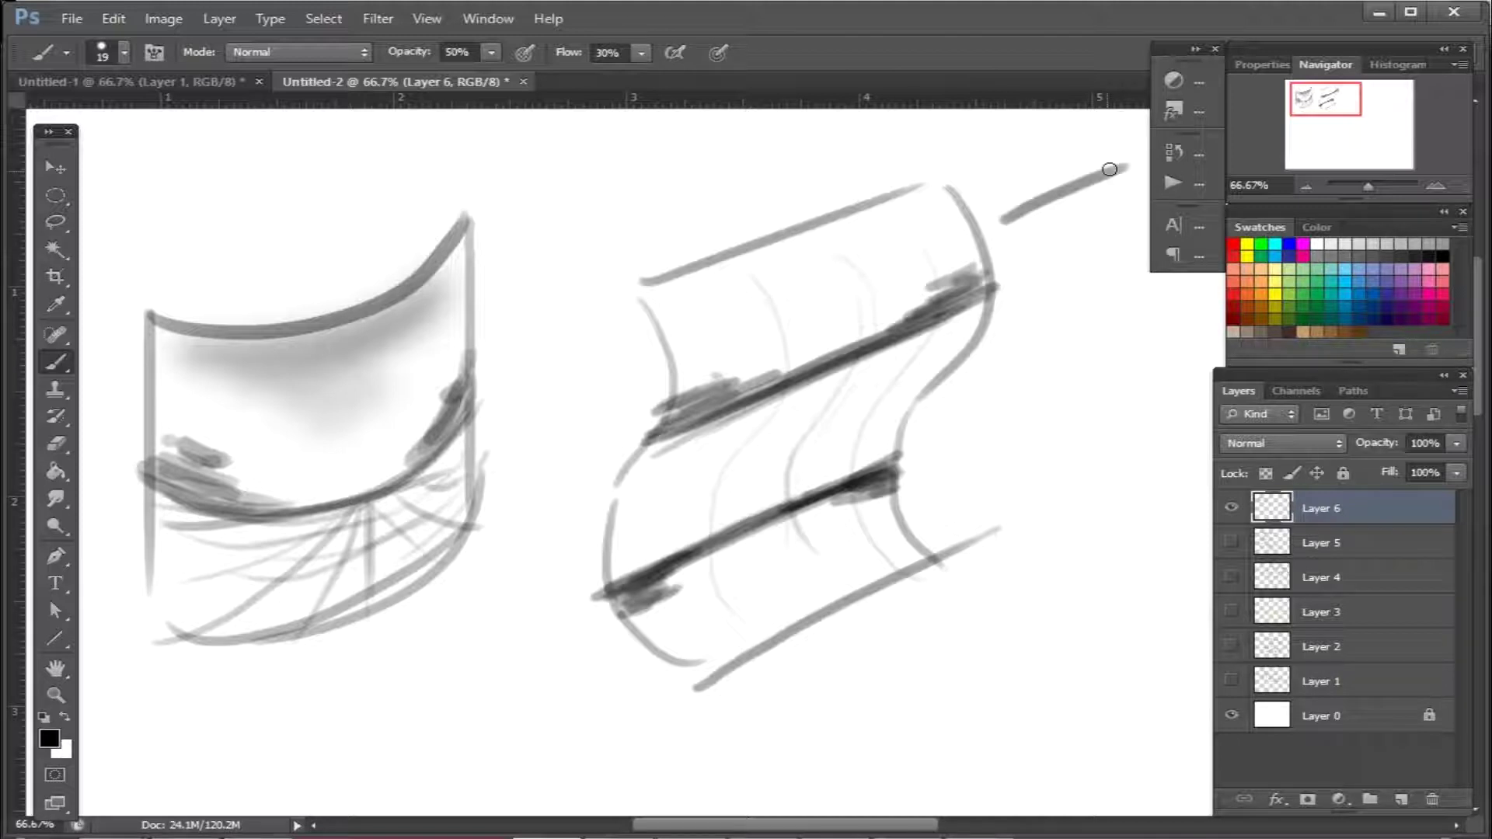
pyautogui.moveTo(984, 379); pyautogui.dragTo(1039, 422)
pyautogui.moveTo(952, 497); pyautogui.dragTo(1053, 449)
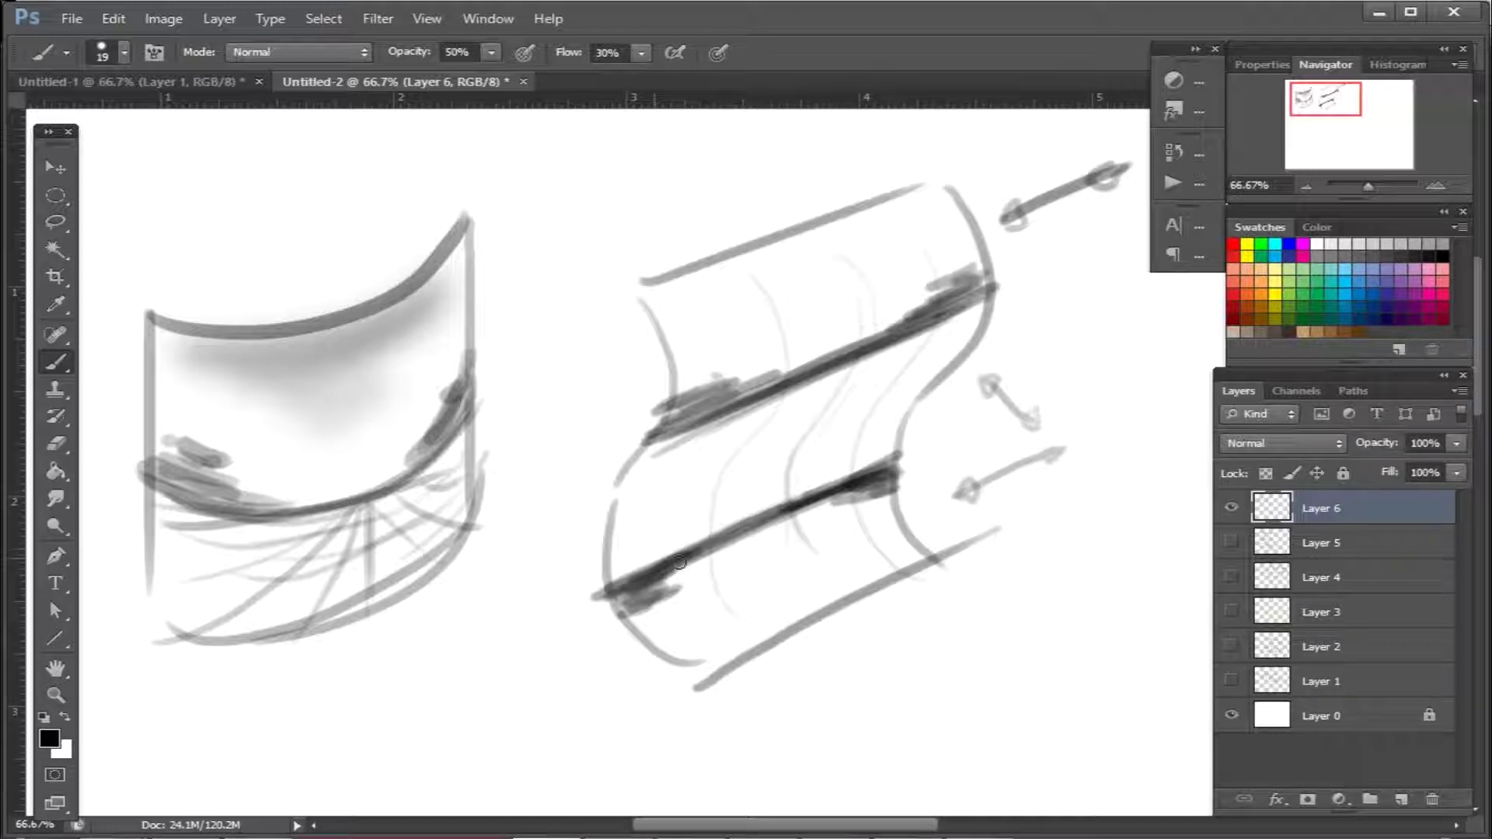
# Shade the S-curved panel's lower and upper sections with soft grey using the soft brush enlarged to size 90
pyautogui.rightClick(951, 639)
pyautogui.click(1127, 773)
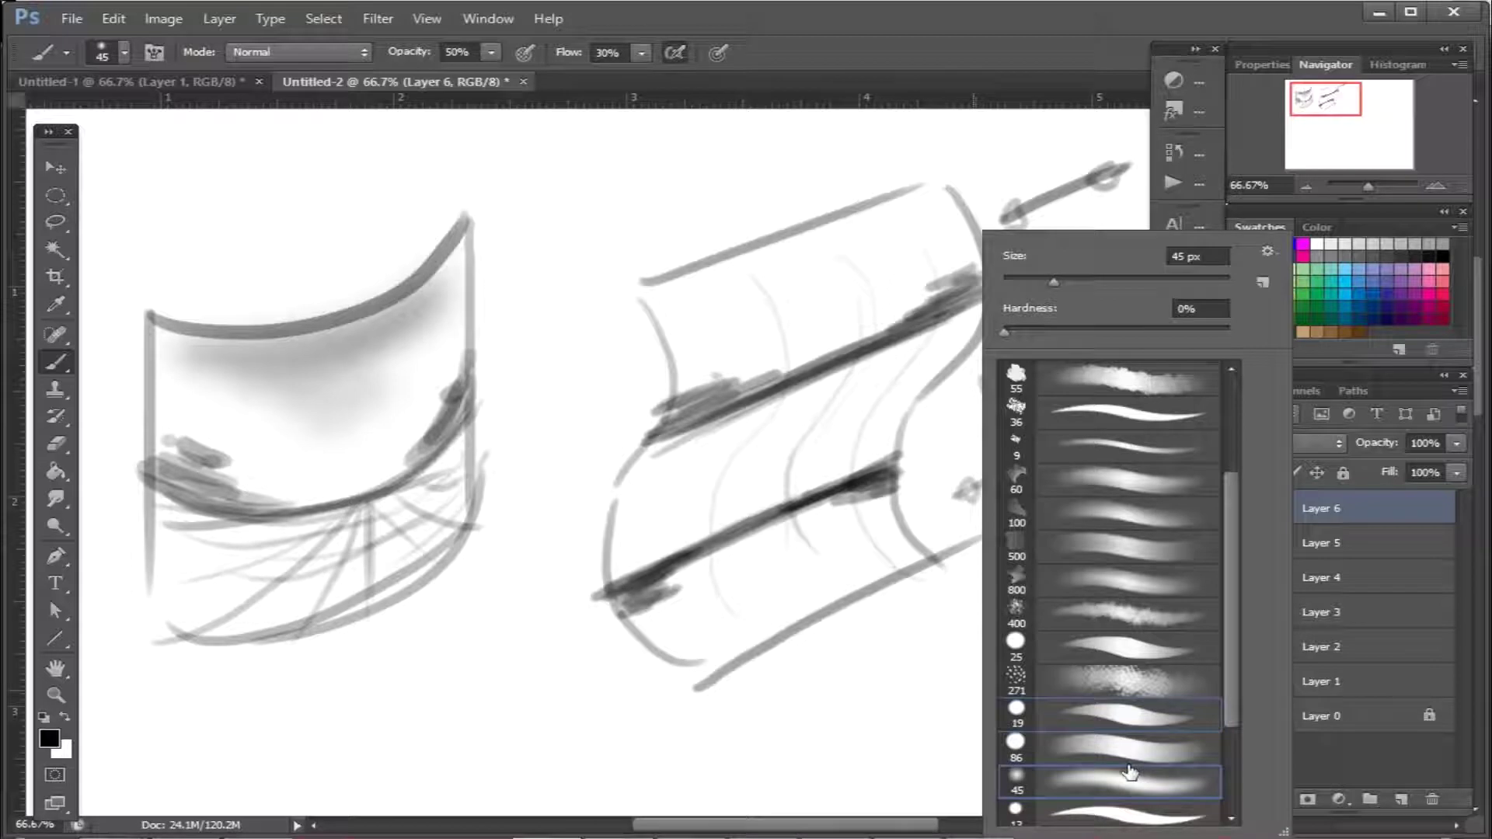
pyautogui.click(919, 669)
pyautogui.press(']')
pyautogui.press(']')
pyautogui.press(']')
pyautogui.press(']')
pyautogui.press(']')
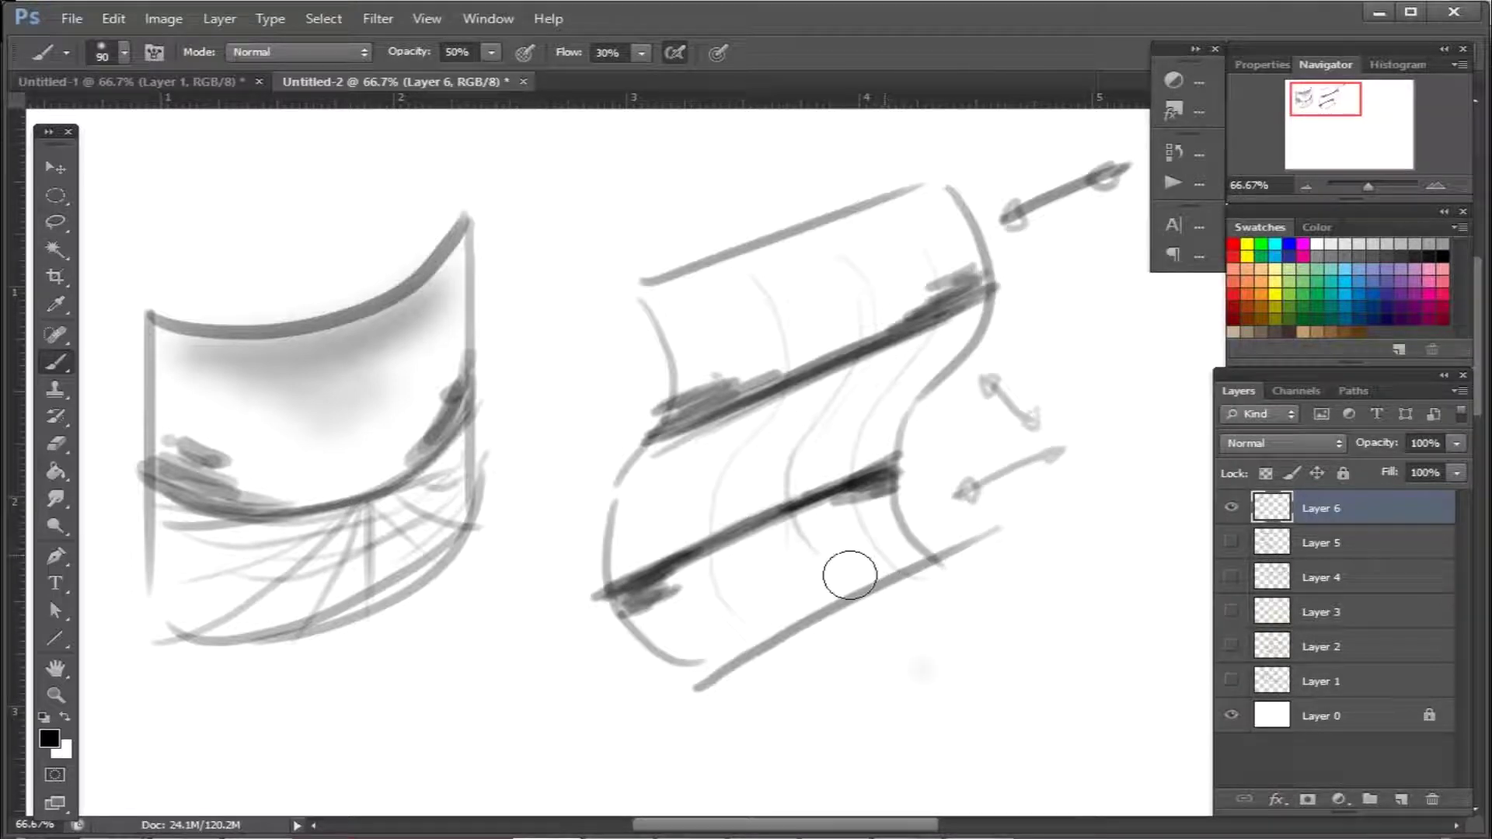
pyautogui.moveTo(809, 593)
pyautogui.mouseDown()
pyautogui.moveTo(895, 553)
pyautogui.moveTo(775, 616)
pyautogui.moveTo(816, 575)
pyautogui.mouseUp()
pyautogui.moveTo(758, 268)
pyautogui.mouseDown()
pyautogui.moveTo(871, 210)
pyautogui.moveTo(723, 287)
pyautogui.moveTo(759, 299)
pyautogui.moveTo(949, 273)
pyautogui.mouseUp()
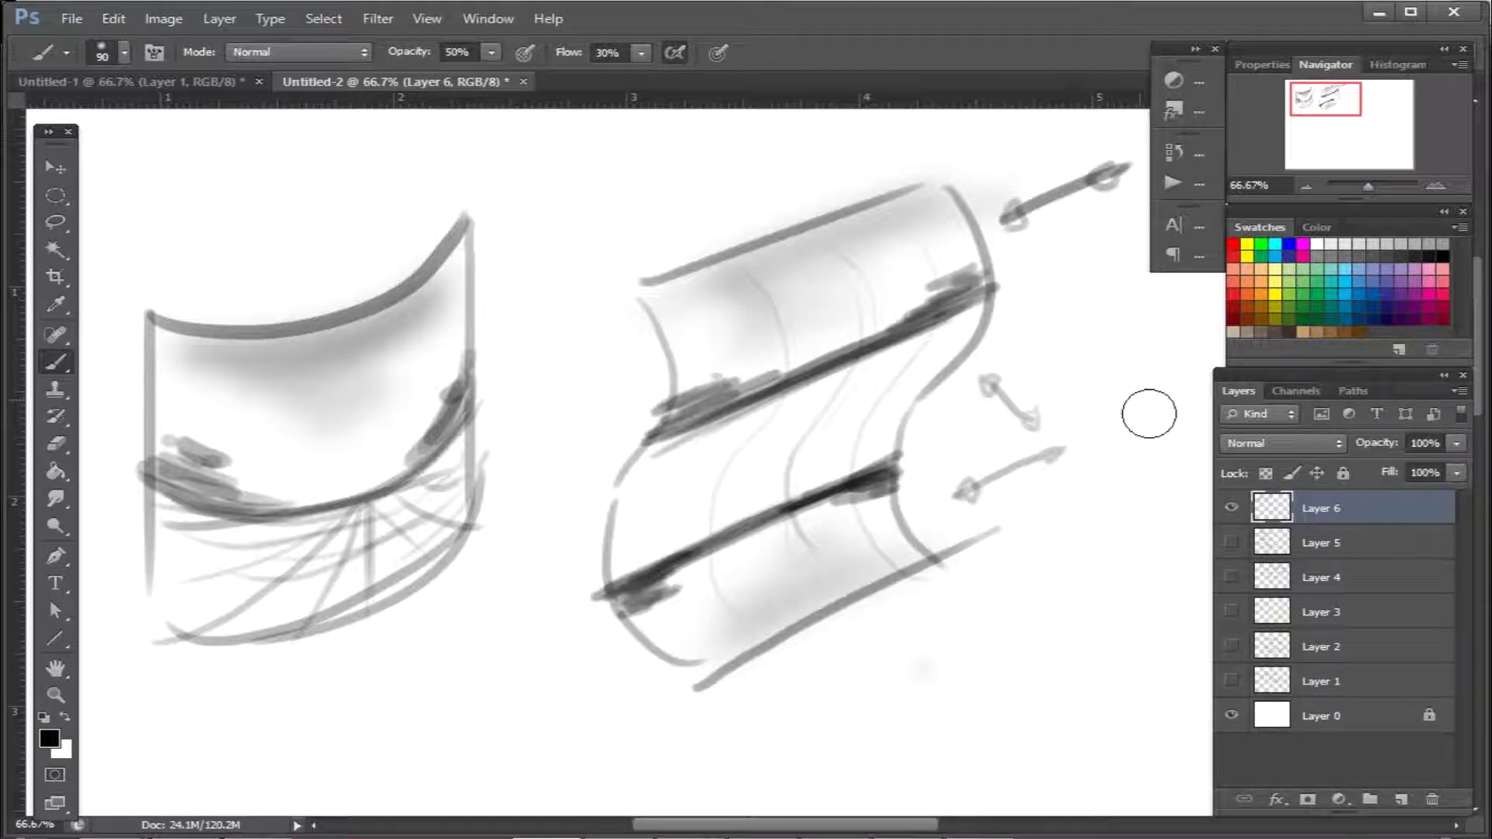
# Draw light reflection strokes in the S-curved panel's middle section, alongside both dark bands, with the hard size 25 brush
pyautogui.rightClick(1113, 610)
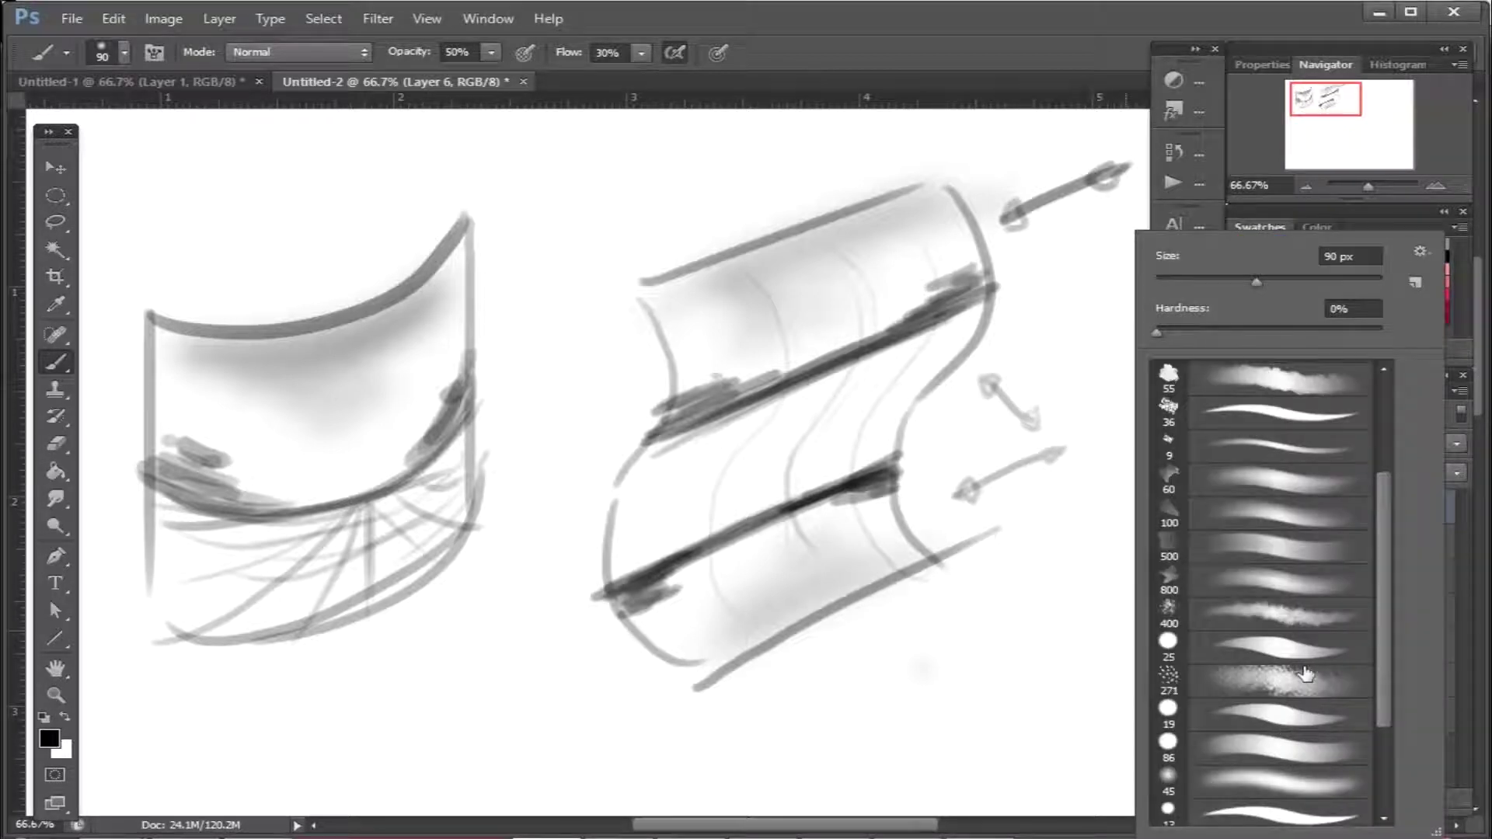
pyautogui.click(1275, 655)
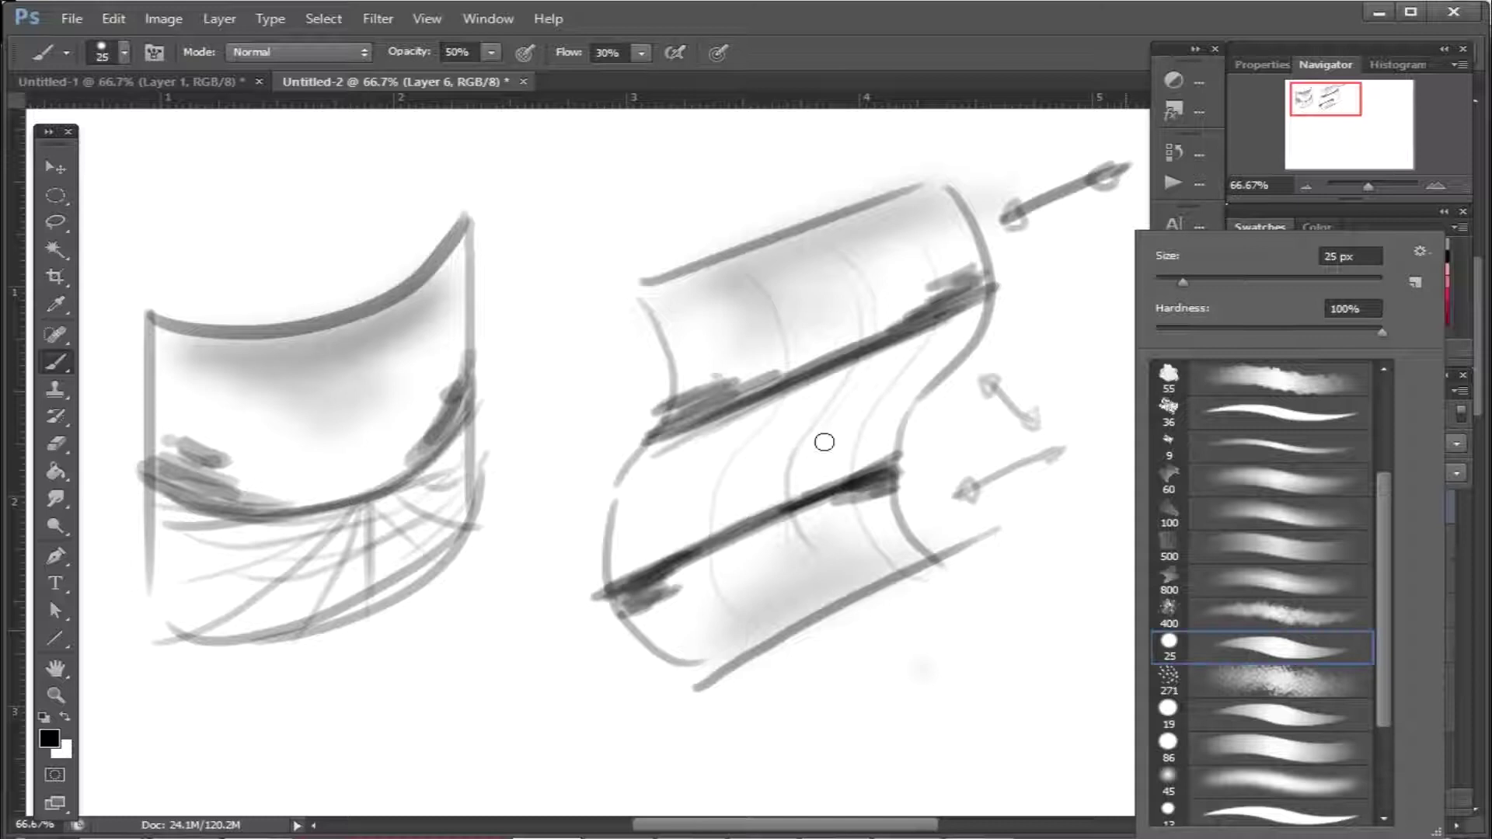
pyautogui.press('Return')
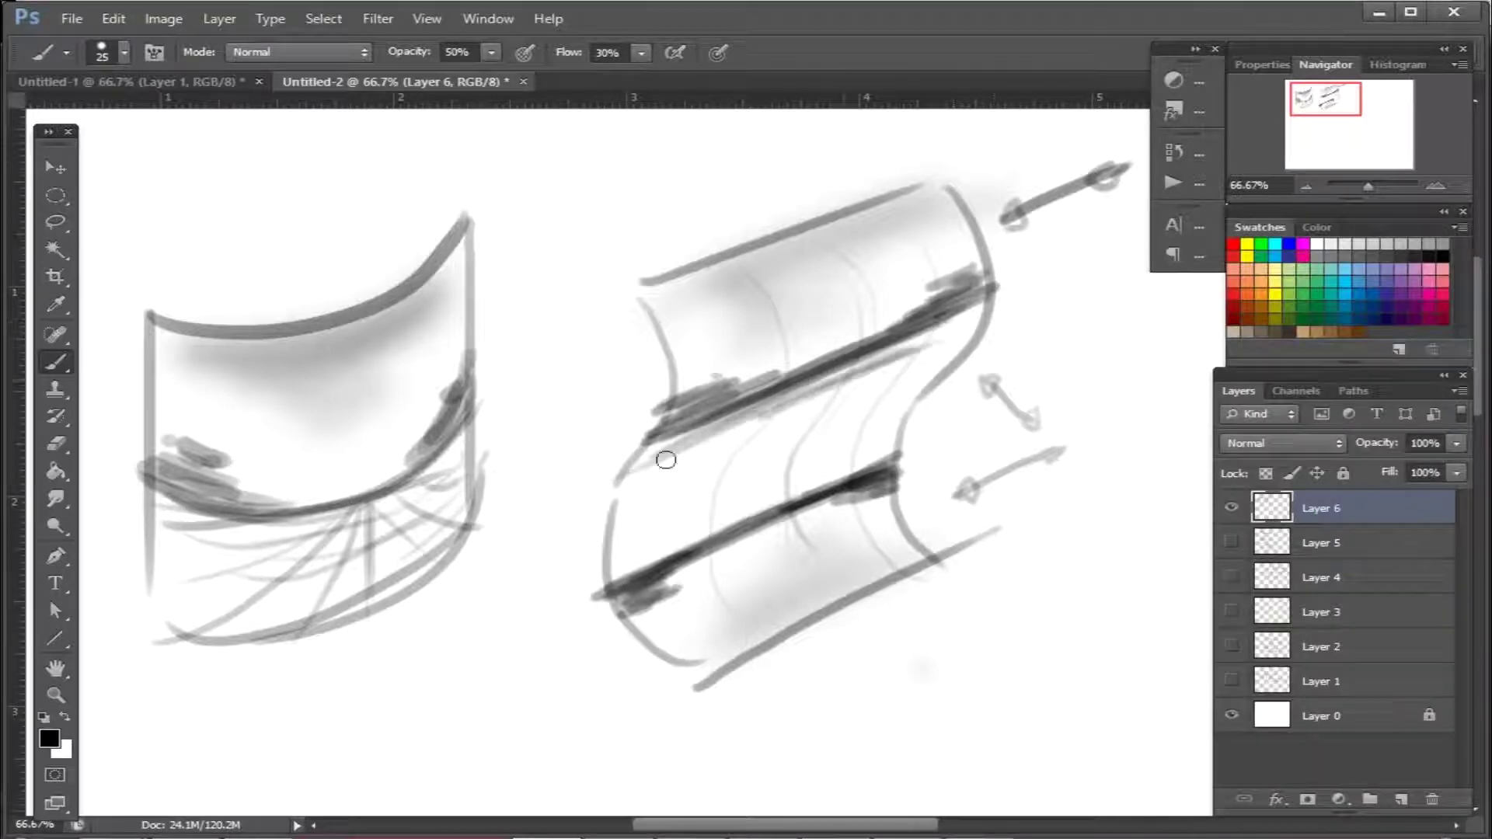
pyautogui.moveTo(846, 471)
pyautogui.mouseDown()
pyautogui.moveTo(614, 571)
pyautogui.moveTo(858, 463)
pyautogui.mouseUp()
pyautogui.moveTo(731, 488); pyautogui.dragTo(820, 464)
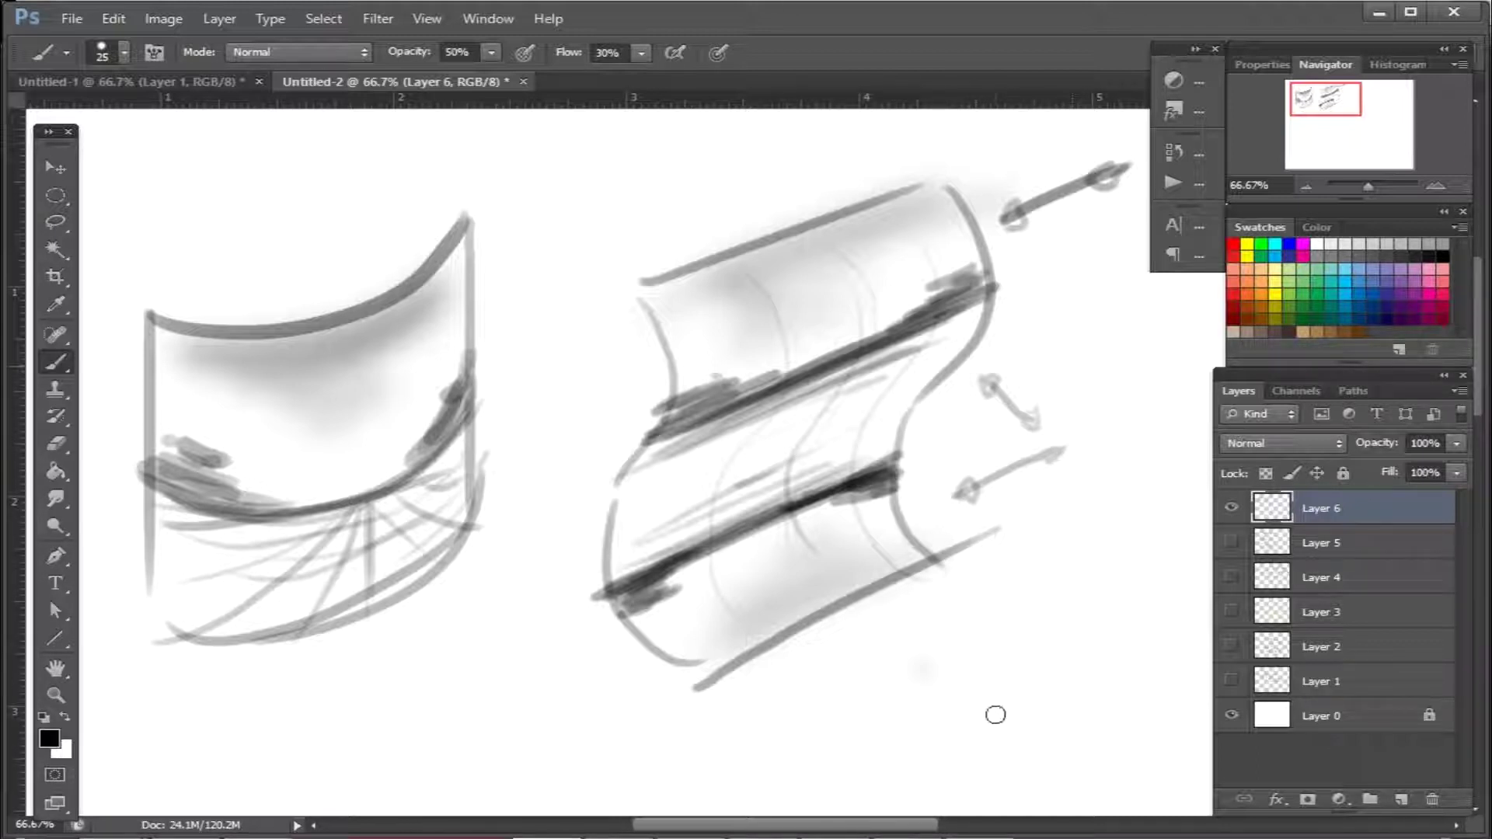
# Handwrite a label beginning "CON" above the S-curved panel, following the slope of its upper edge
pyautogui.moveTo(989, 609); pyautogui.dragTo(599, 543)
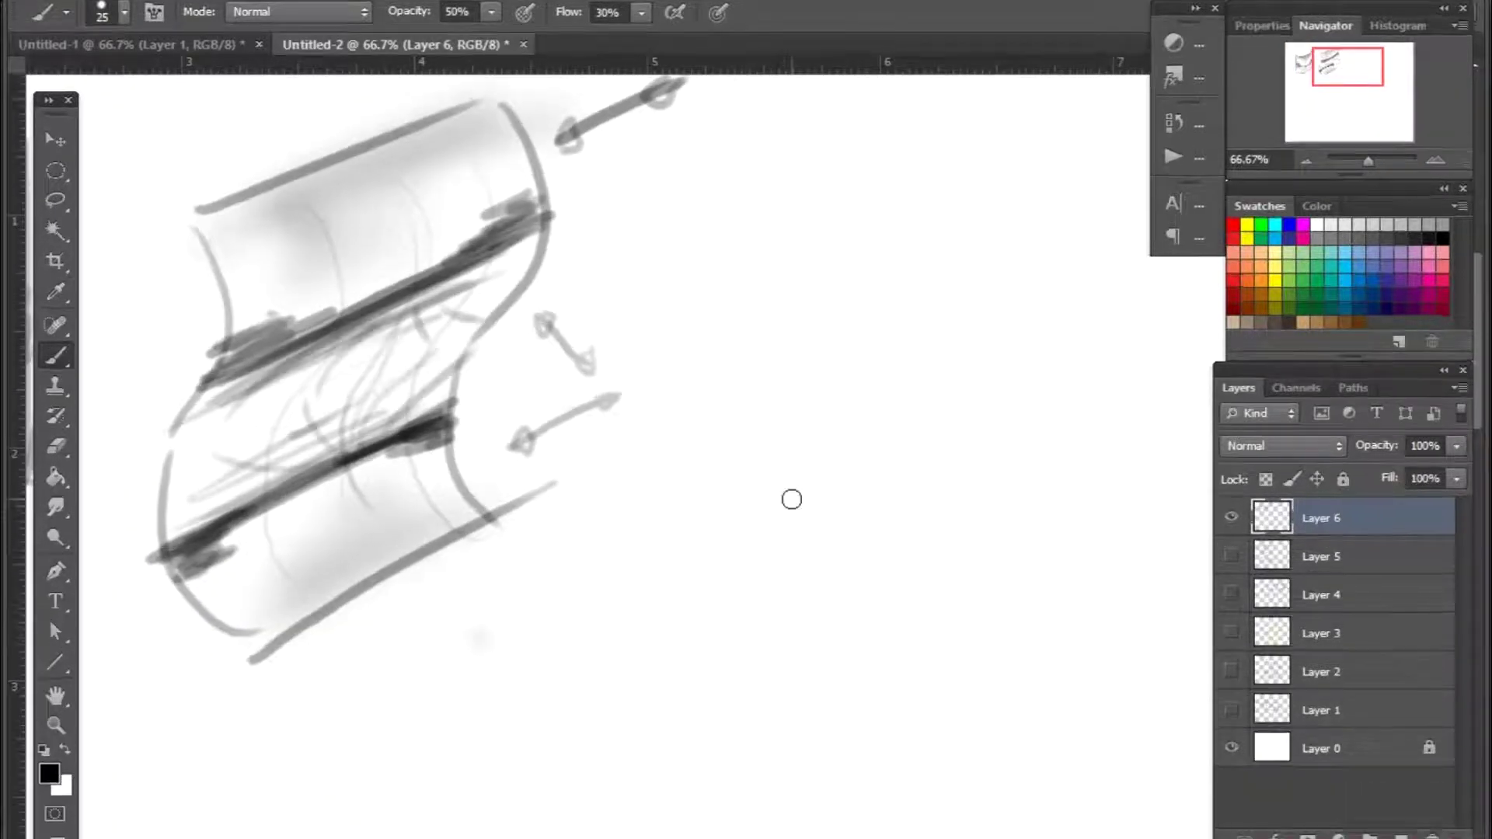
pyautogui.hscroll(3, 649, 424)
pyautogui.scroll(2, 759, 483)
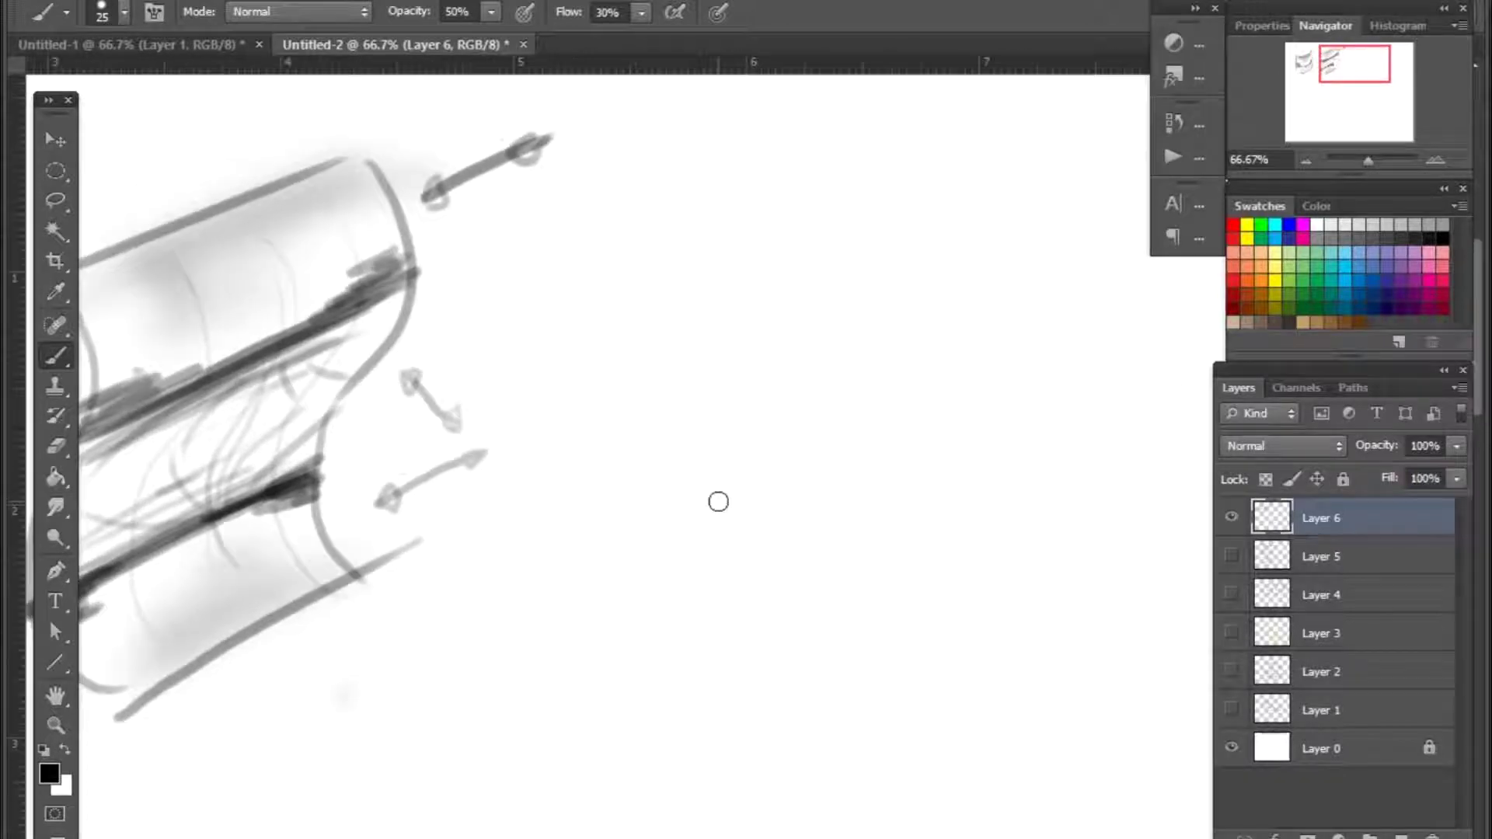
pyautogui.moveTo(596, 310)
pyautogui.mouseDown()
pyautogui.moveTo(842, 306)
pyautogui.moveTo(853, 337)
pyautogui.mouseUp()
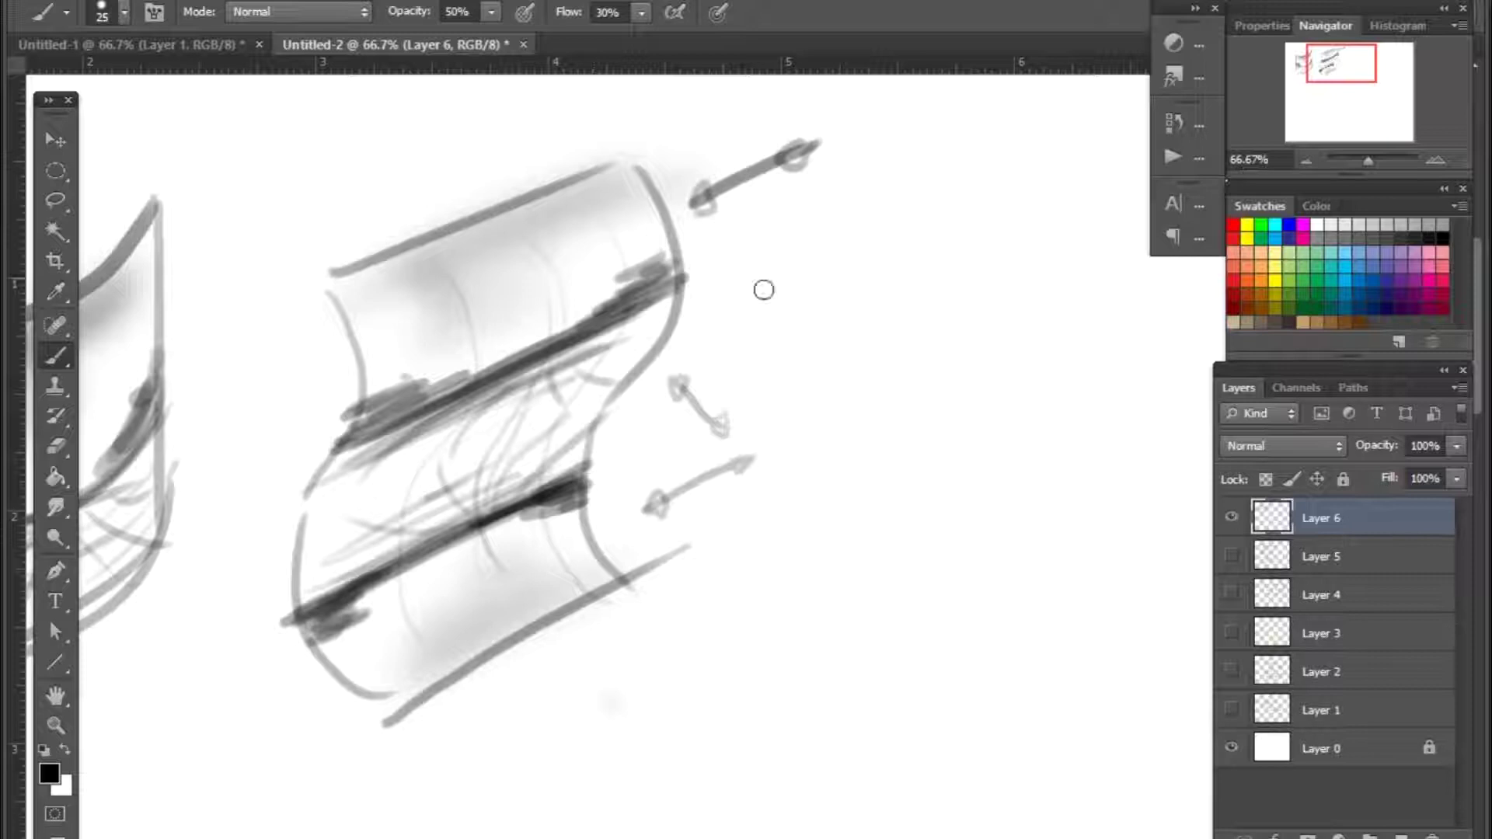
pyautogui.moveTo(325, 187); pyautogui.dragTo(341, 196)
pyautogui.moveTo(351, 193)
pyautogui.mouseDown()
pyautogui.moveTo(353, 176)
pyautogui.moveTo(379, 179)
pyautogui.mouseUp()
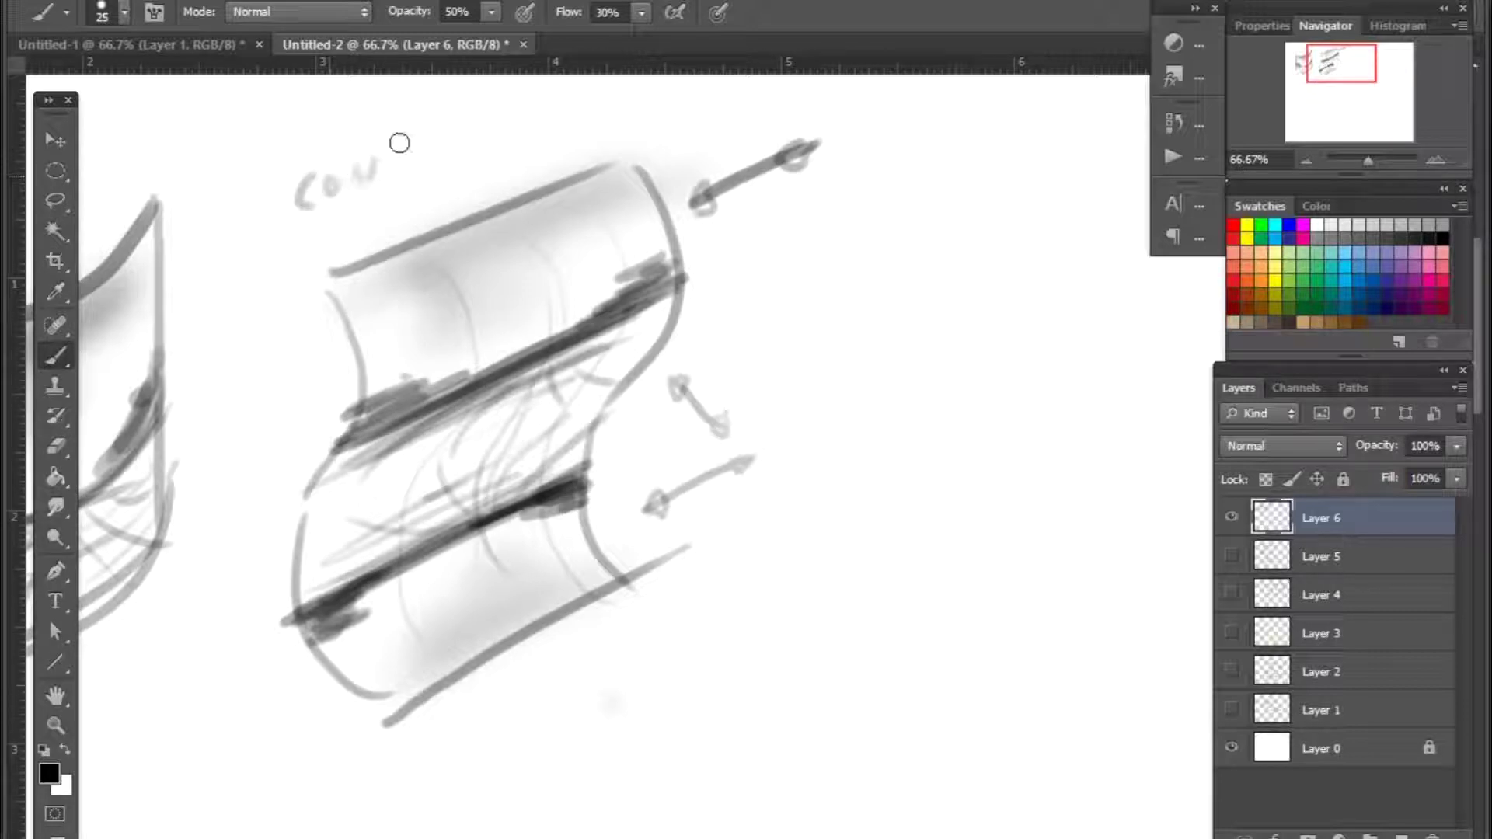
pyautogui.moveTo(451, 127); pyautogui.dragTo(474, 116)
pyautogui.moveTo(491, 116); pyautogui.dragTo(497, 148)
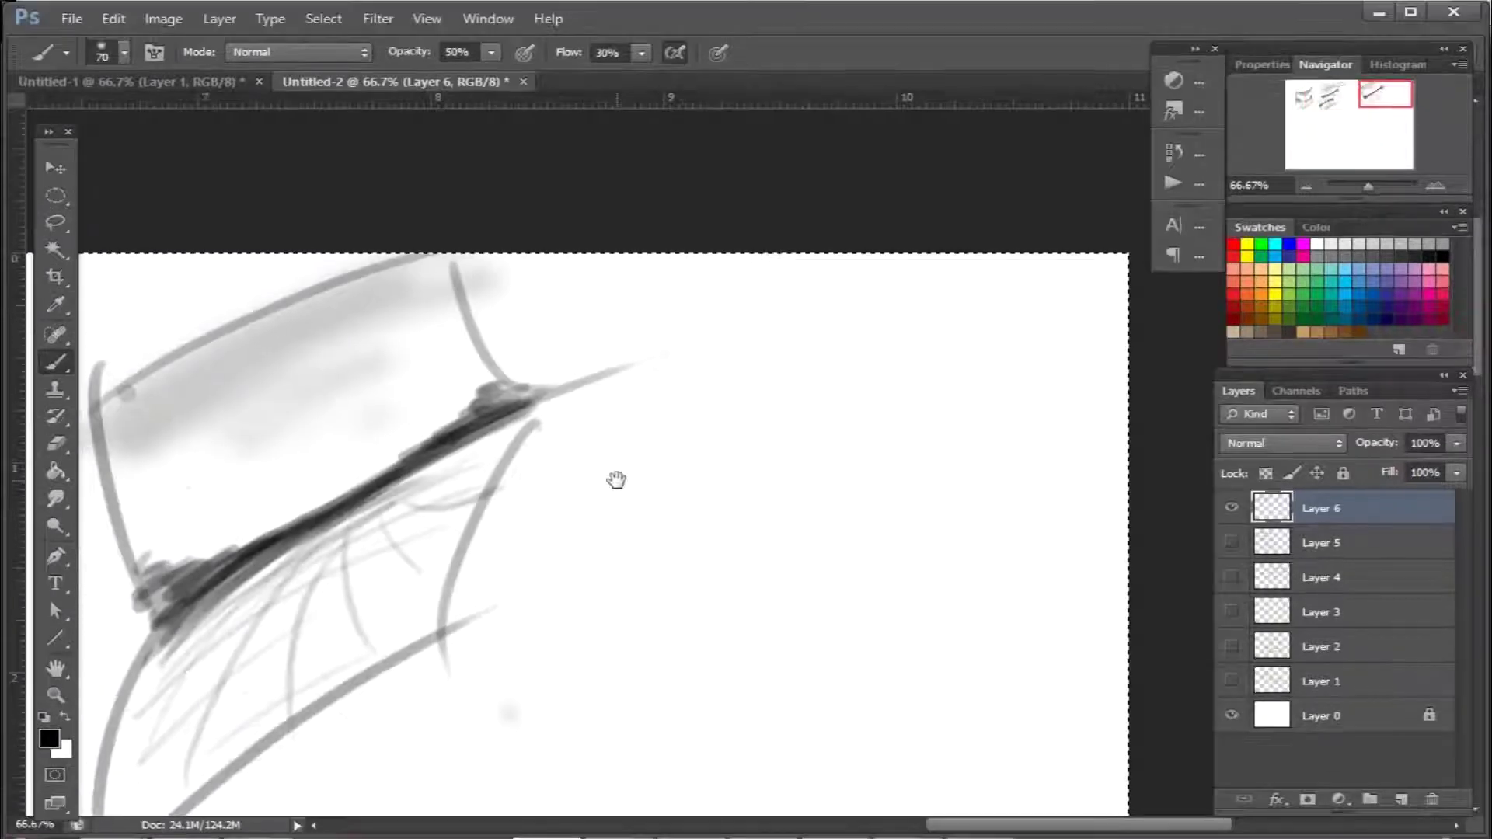
# Erase the overshooting line ends around the single-band panel sketch with the size 86 eraser
pyautogui.press('e')
pyautogui.moveTo(523, 226)
pyautogui.mouseDown()
pyautogui.moveTo(550, 330)
pyautogui.moveTo(622, 402)
pyautogui.moveTo(618, 349)
pyautogui.moveTo(946, 260)
pyautogui.moveTo(1006, 290)
pyautogui.moveTo(1027, 261)
pyautogui.mouseUp()
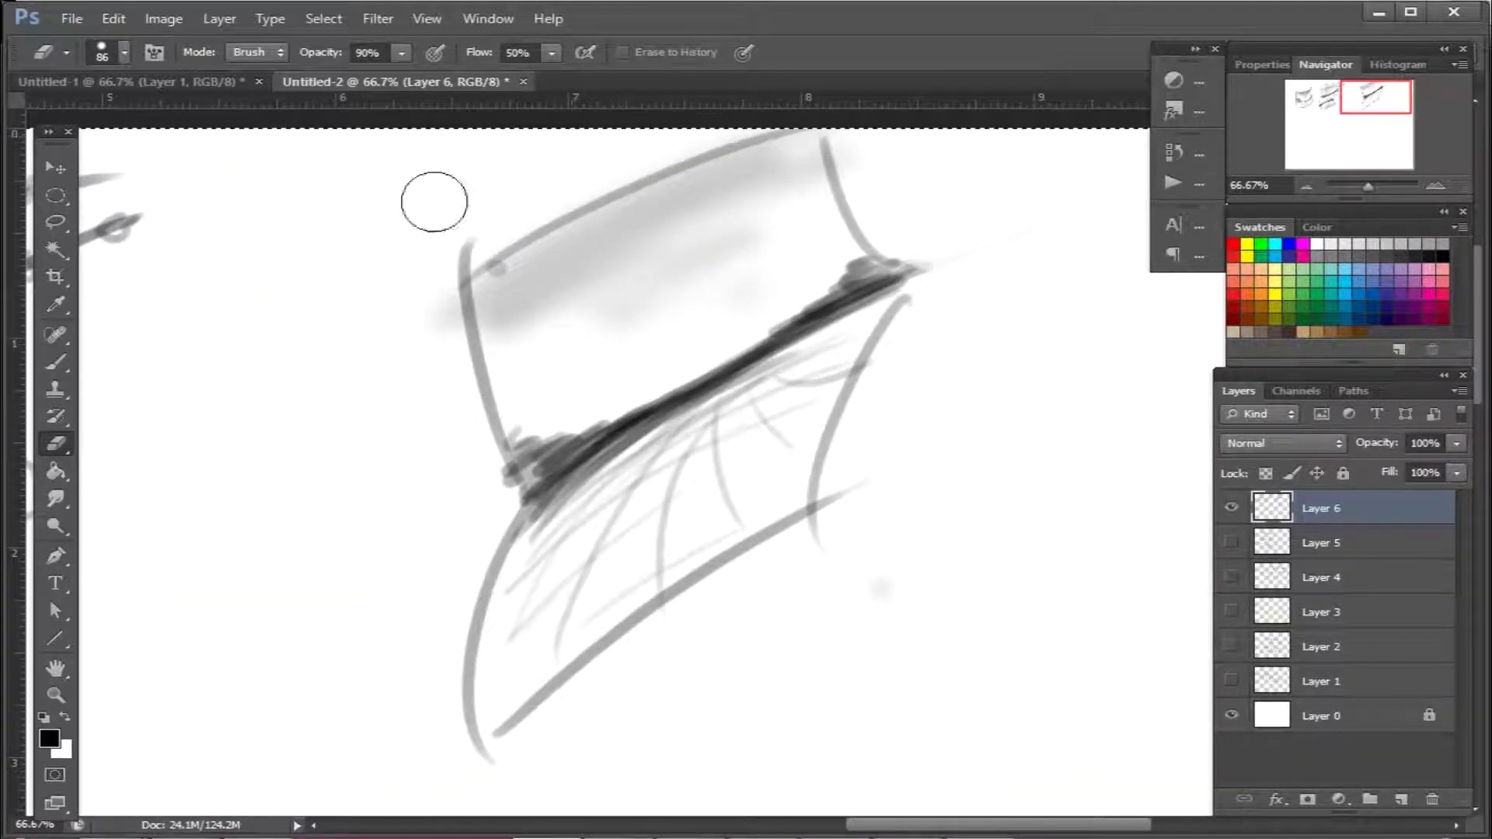
pyautogui.moveTo(863, 633); pyautogui.dragTo(809, 500)
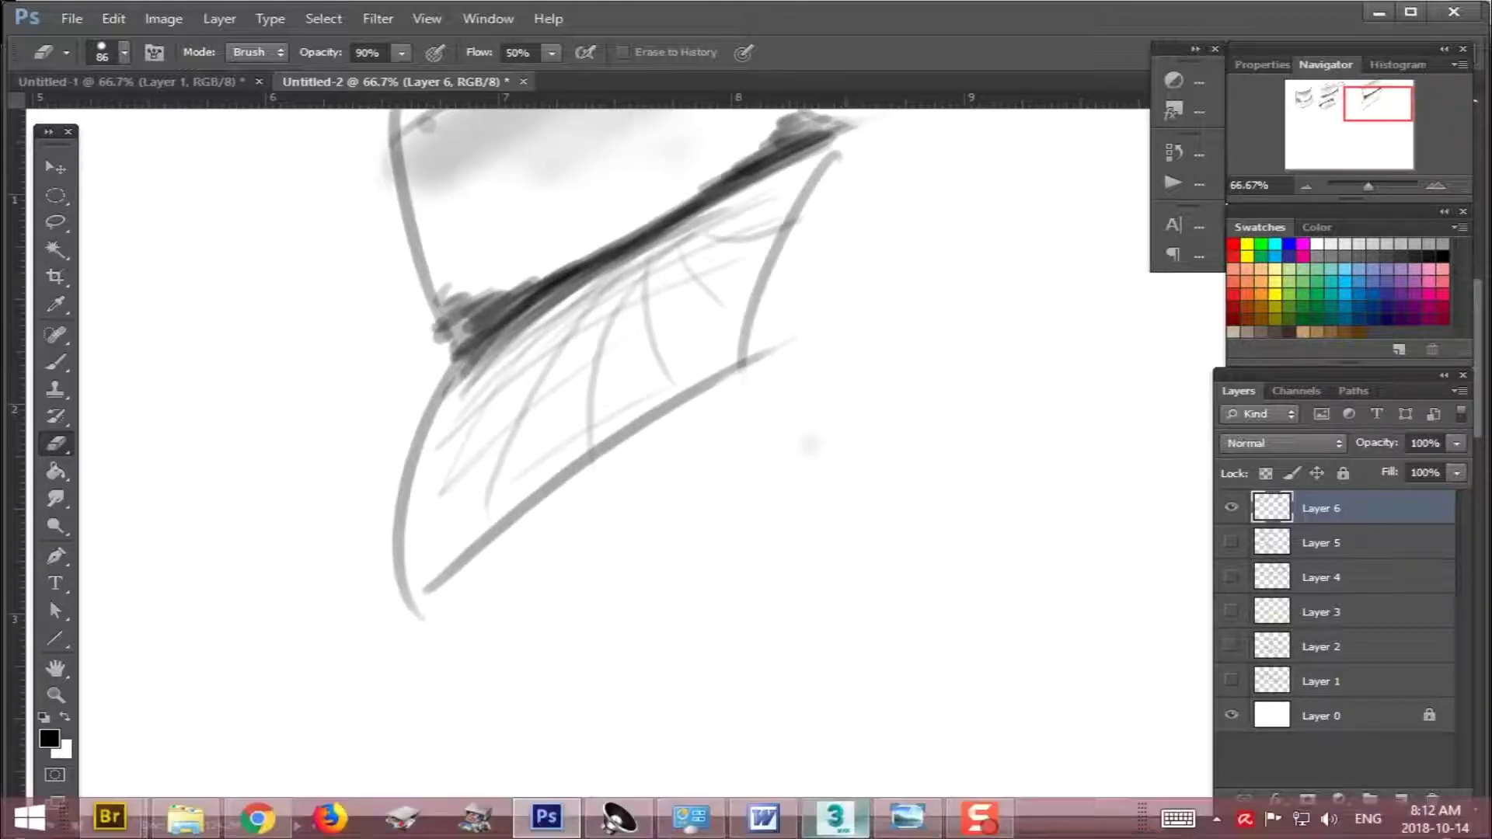
# Draw two double-headed arrows beside the single-band panel's lower, line-hatched section with the hard size 25 brush
pyautogui.press('b')
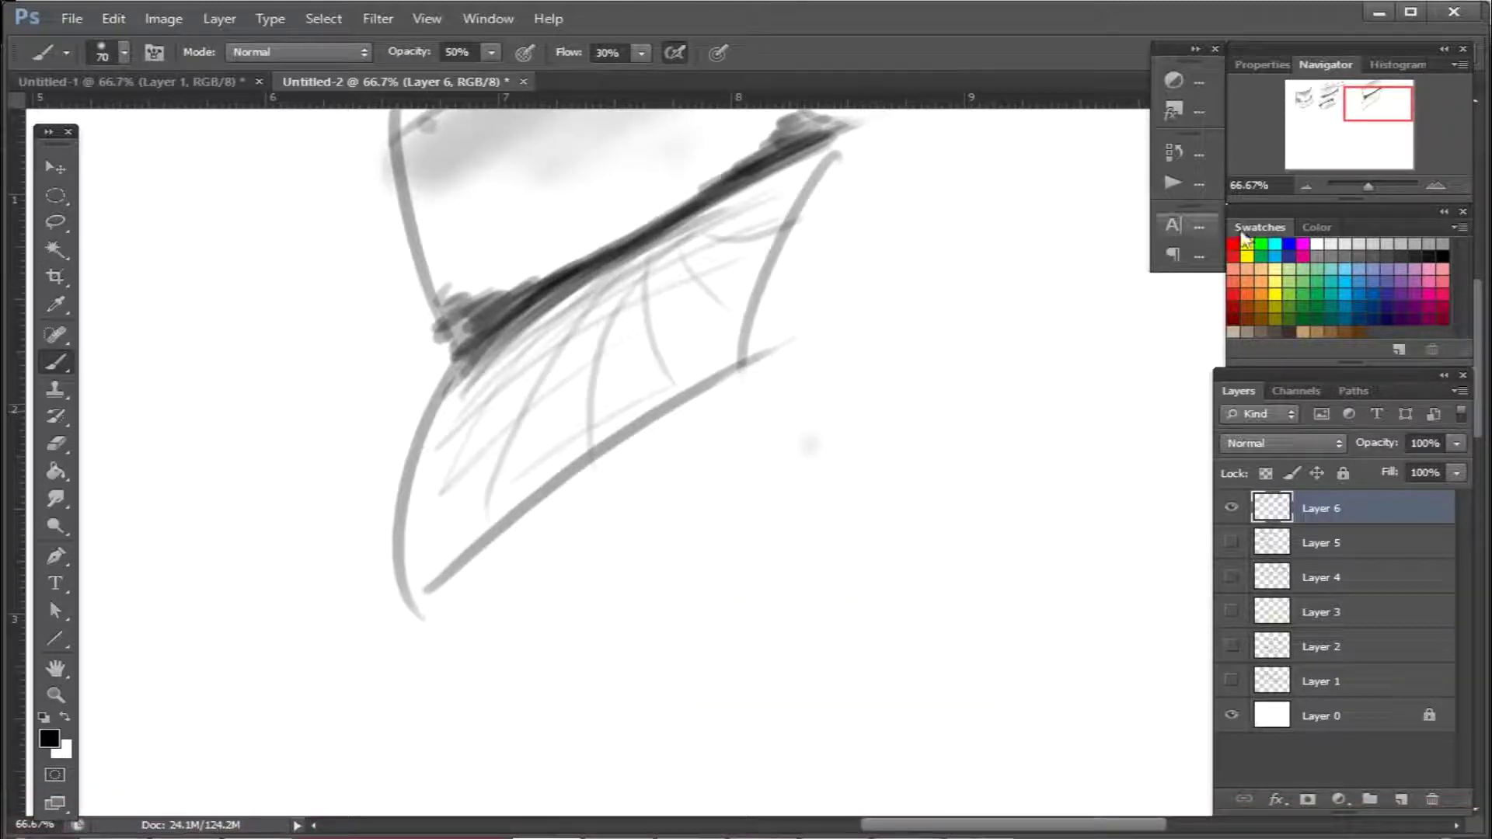
pyautogui.rightClick(942, 389)
pyautogui.click(1089, 653)
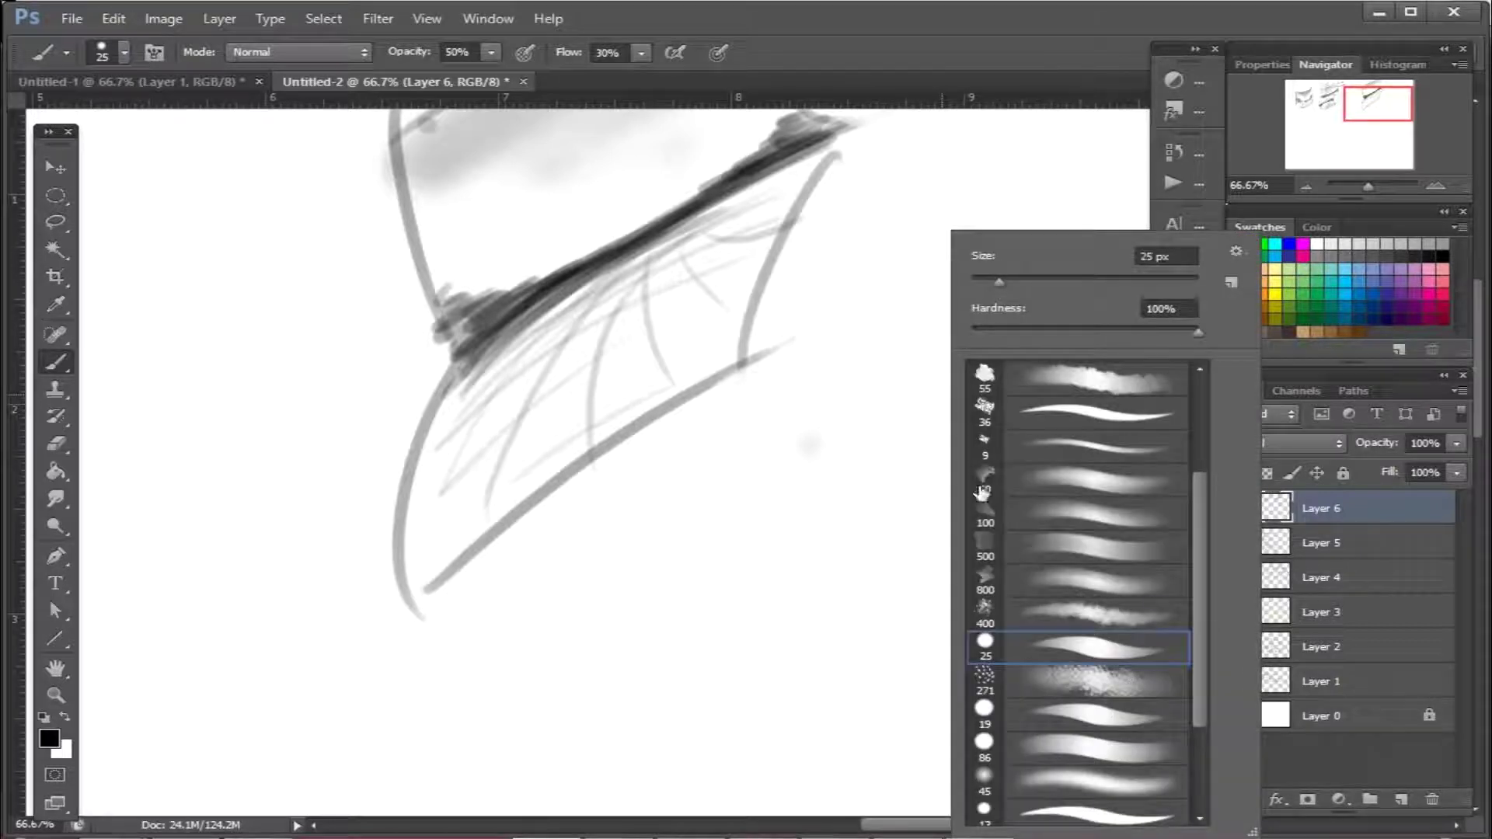
pyautogui.click(854, 228)
pyautogui.moveTo(819, 226); pyautogui.dragTo(873, 287)
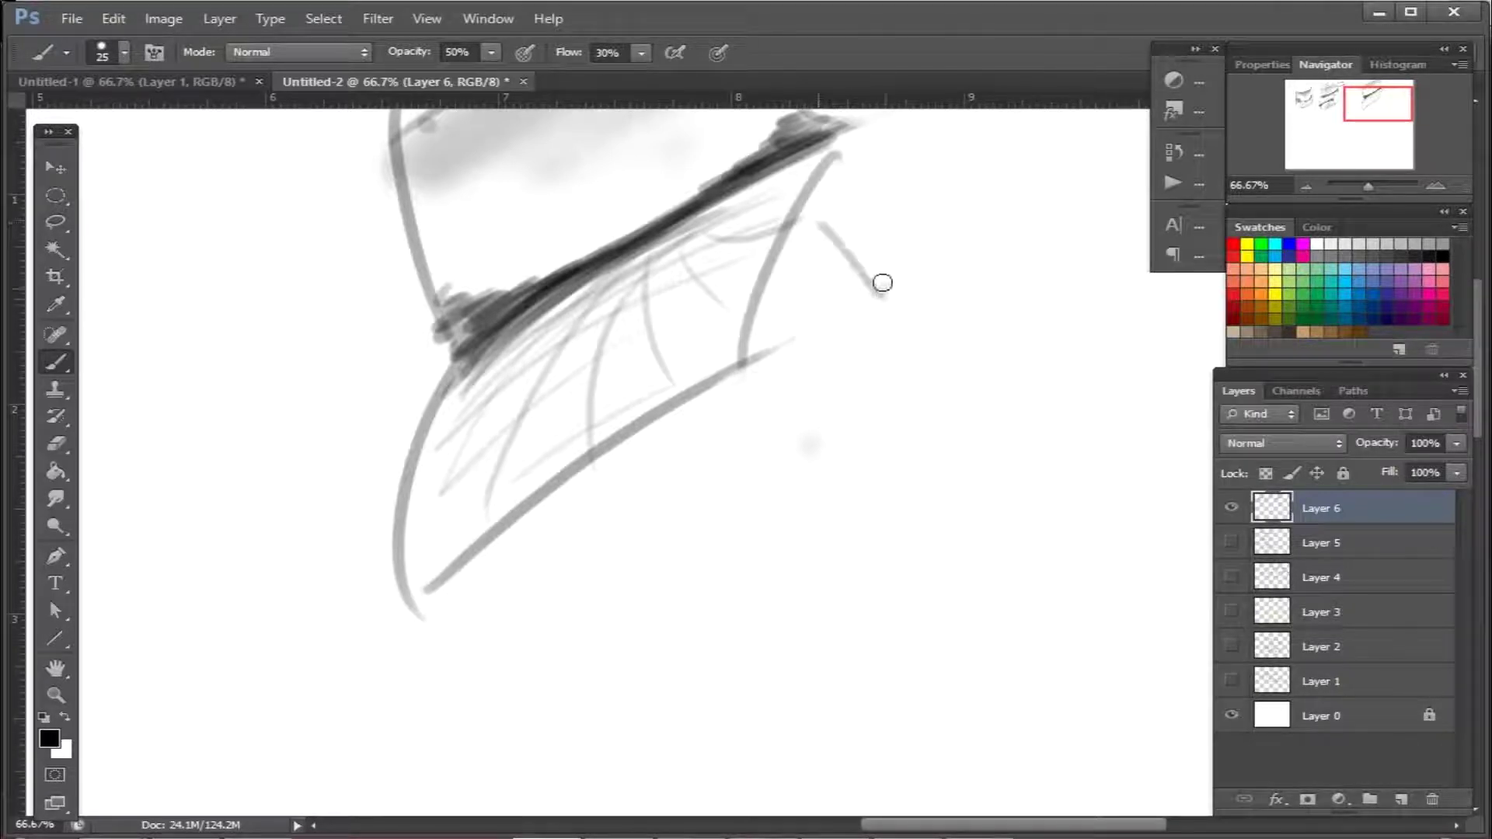
pyautogui.moveTo(816, 230); pyautogui.dragTo(831, 248)
pyautogui.moveTo(790, 311); pyautogui.dragTo(879, 355)
pyautogui.moveTo(790, 310); pyautogui.dragTo(816, 333)
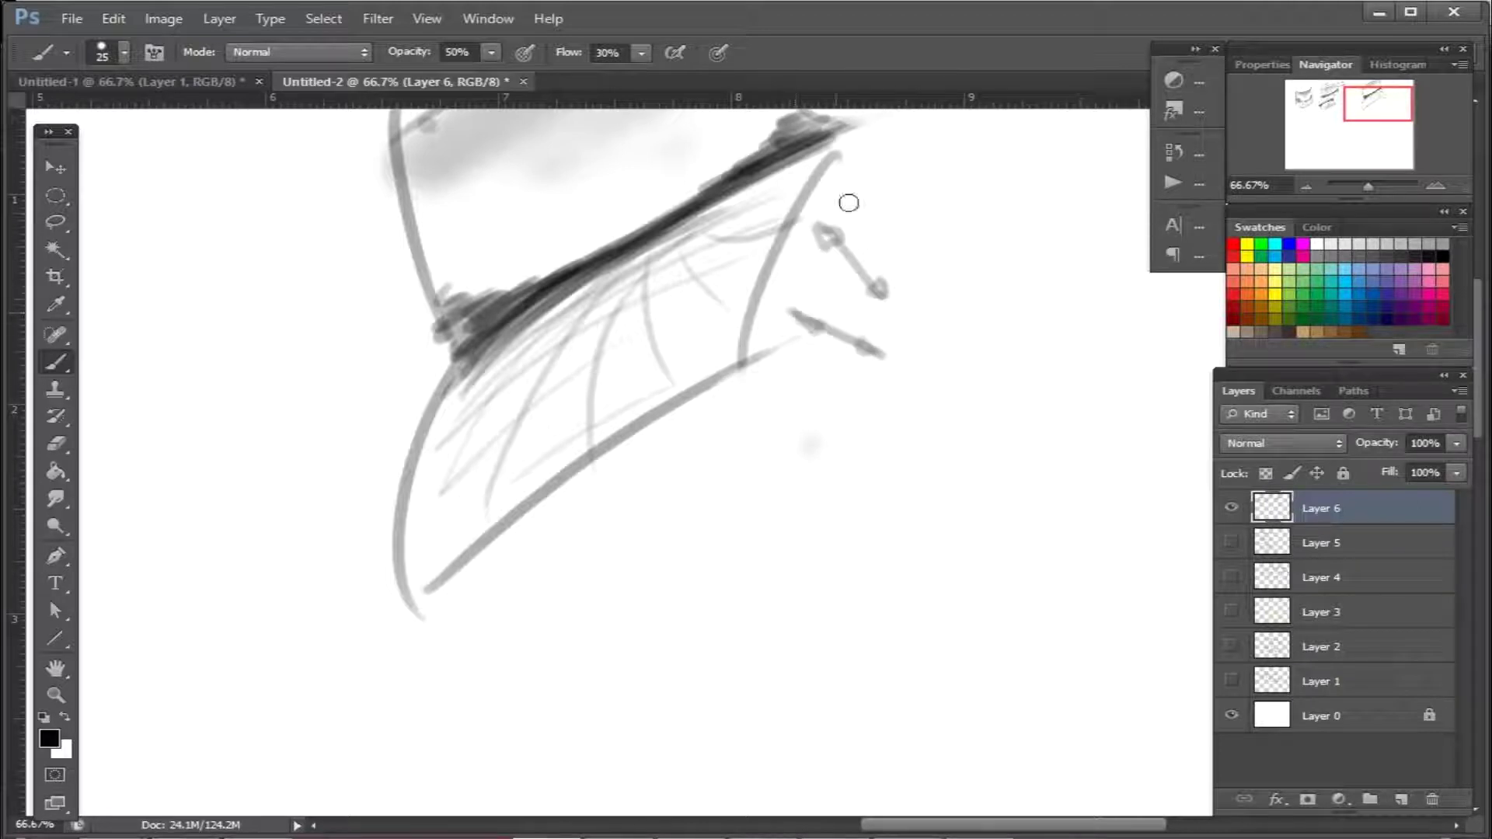
# Draw two short sloping direction strokes beside the single-band panel's upper shaded section
pyautogui.scroll(5, 848, 203)
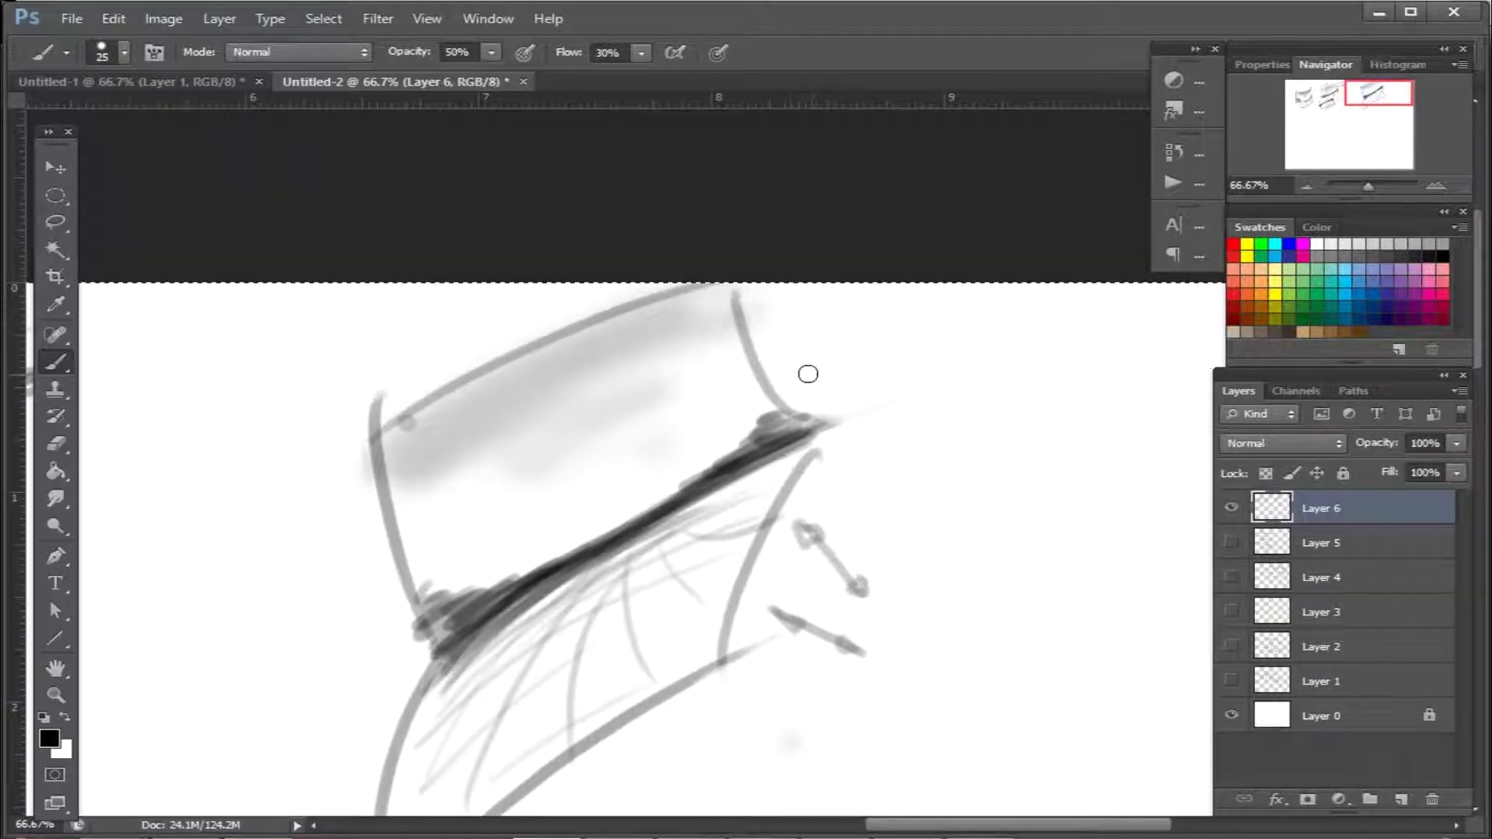
pyautogui.moveTo(806, 373); pyautogui.dragTo(899, 321)
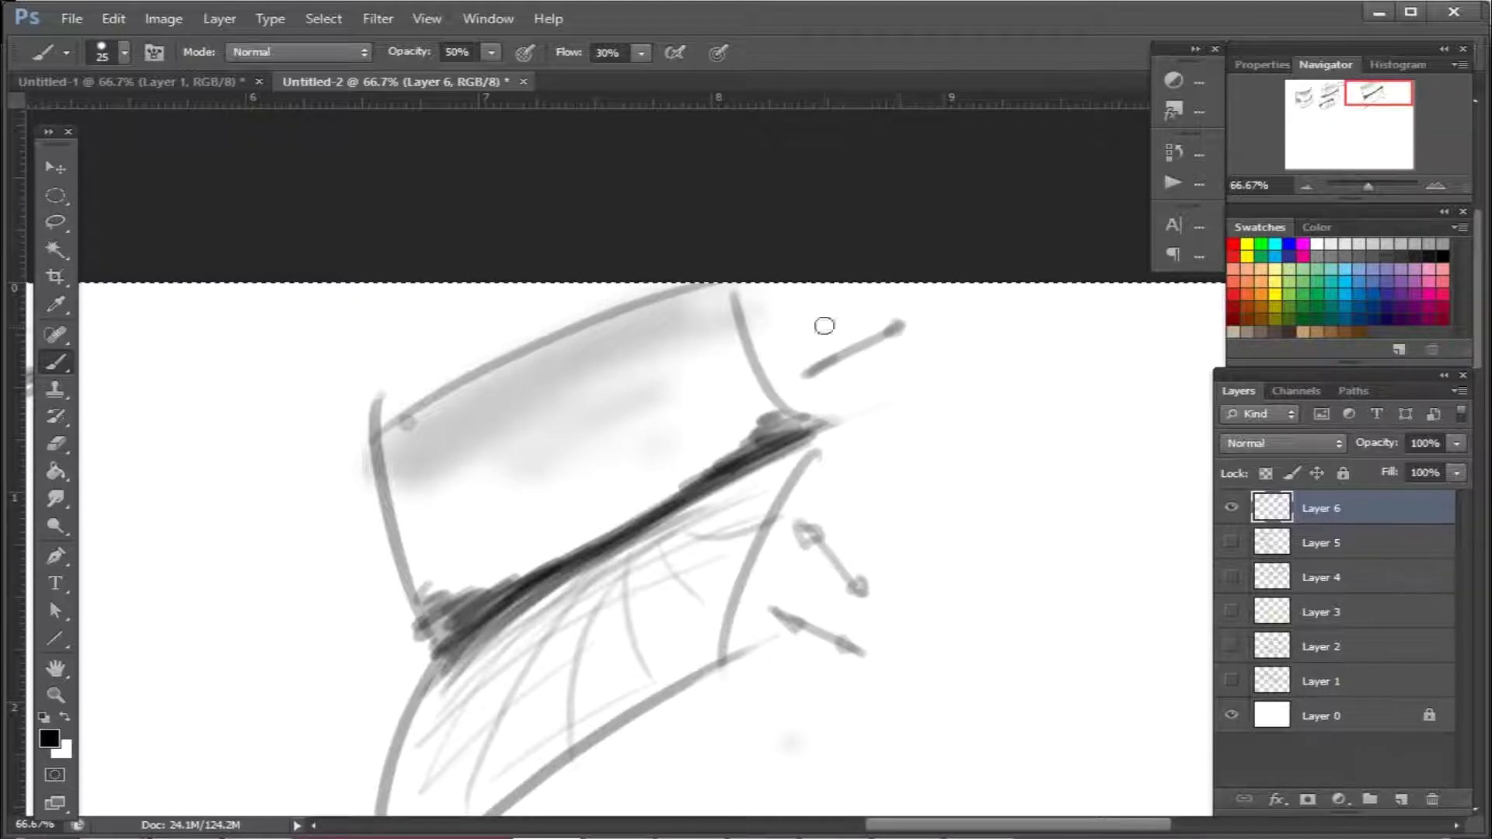
pyautogui.moveTo(772, 306); pyautogui.dragTo(846, 292)
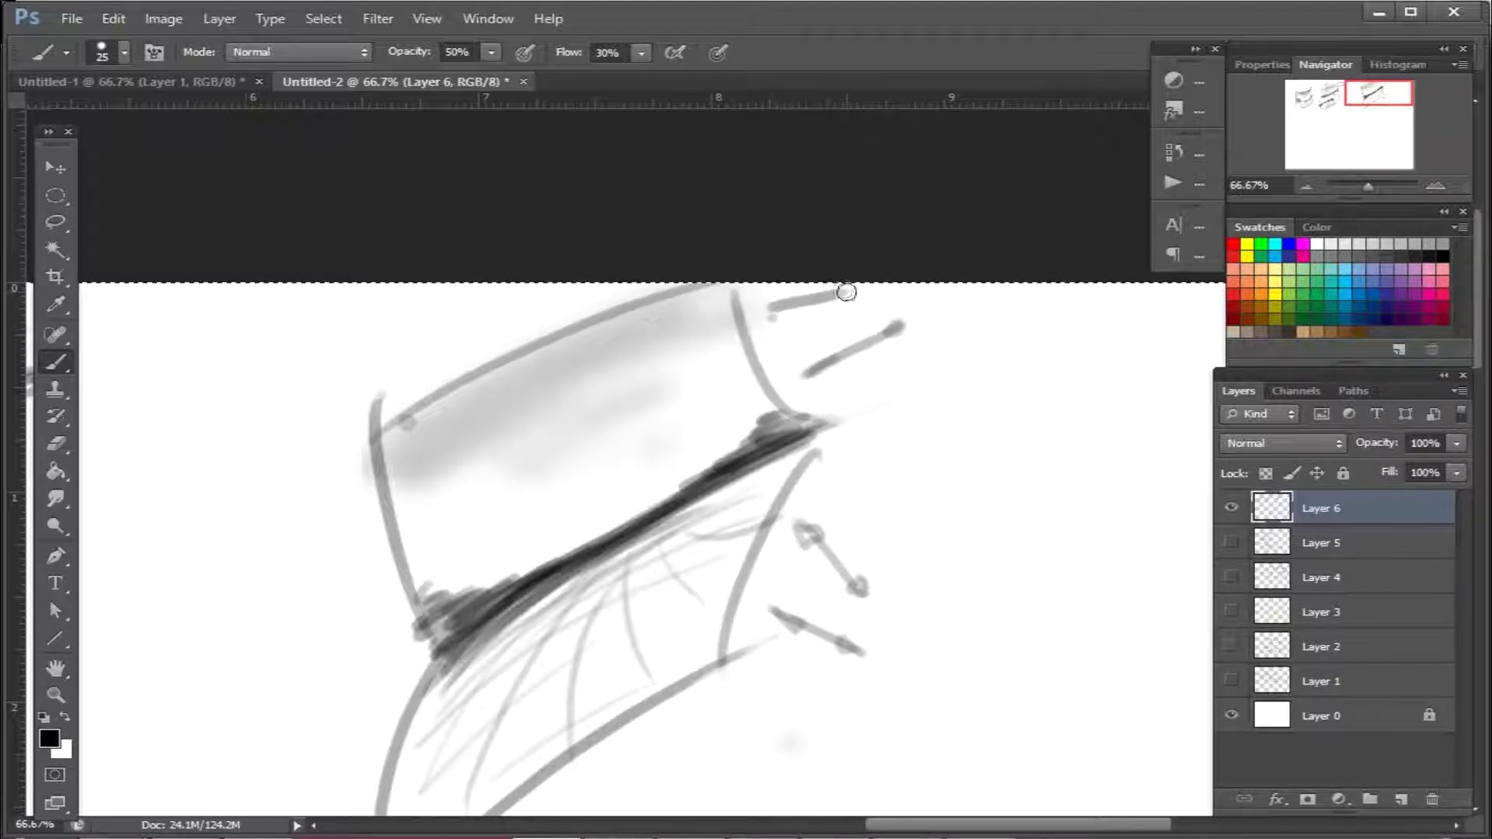
# Outline a tapered, curving panel with a bulged wide end and a narrow rounded tip in the empty area beside the single-band panel
pyautogui.scroll(-2, 646, 423)
pyautogui.hscroll(5, 646, 423)
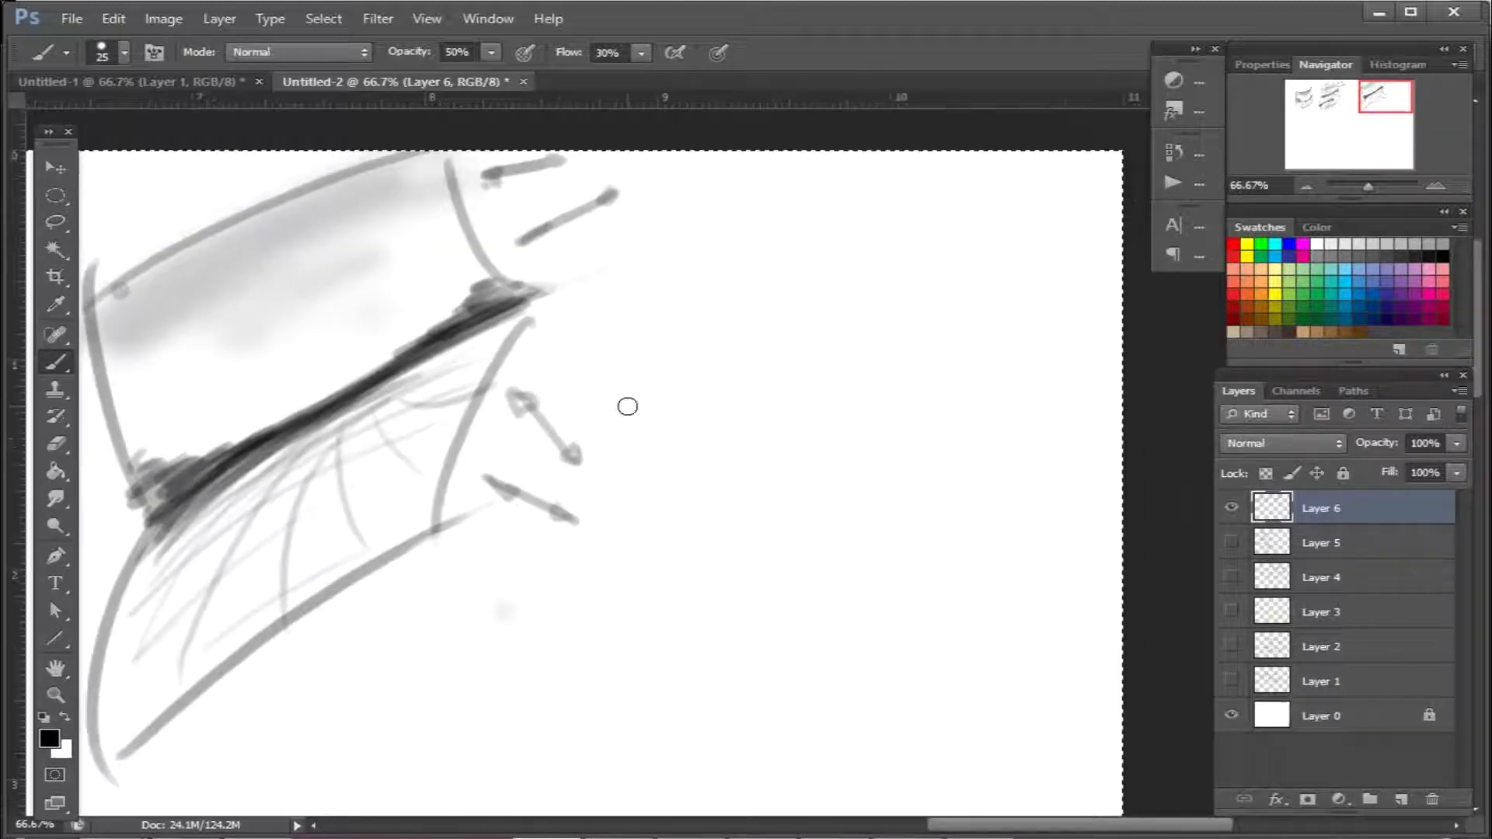
pyautogui.moveTo(787, 463)
pyautogui.mouseDown()
pyautogui.moveTo(600, 297)
pyautogui.moveTo(760, 449)
pyautogui.moveTo(808, 351)
pyautogui.mouseUp()
pyautogui.moveTo(641, 410)
pyautogui.mouseDown()
pyautogui.moveTo(702, 443)
pyautogui.moveTo(657, 652)
pyautogui.mouseUp()
pyautogui.moveTo(689, 435); pyautogui.dragTo(719, 606)
pyautogui.moveTo(669, 404); pyautogui.dragTo(1021, 418)
pyautogui.moveTo(686, 665); pyautogui.dragTo(892, 573)
pyautogui.moveTo(894, 563); pyautogui.dragTo(1053, 519)
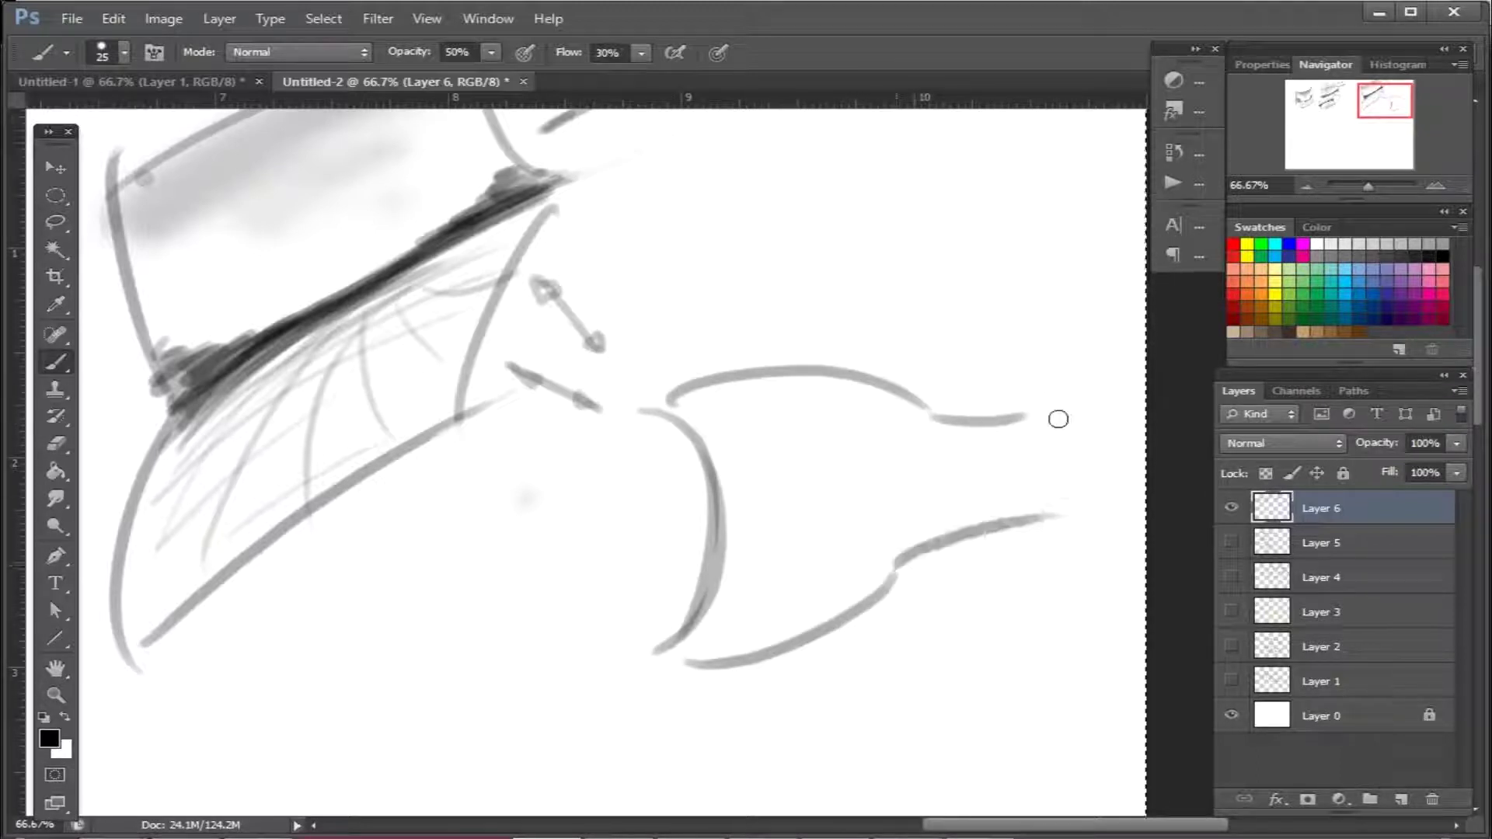
pyautogui.moveTo(1046, 417); pyautogui.dragTo(1055, 529)
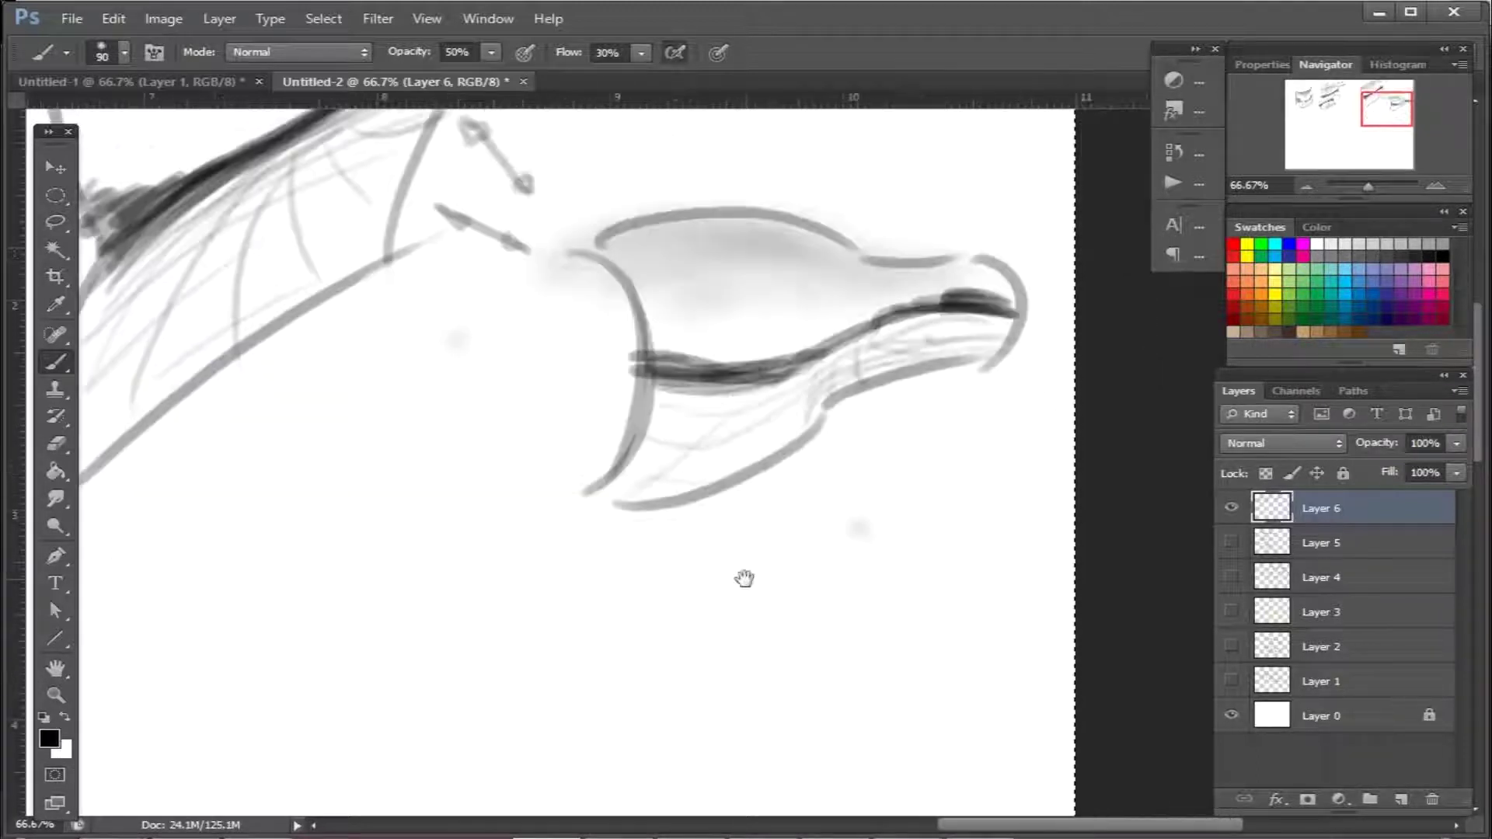
# Reduce the soft brush to size 45, switch to the hard size 19 brush and make a freehand mark above the tapered panel
pyautogui.moveTo(746, 582)
pyautogui.mouseDown()
pyautogui.moveTo(776, 533)
pyautogui.moveTo(769, 506)
pyautogui.mouseUp()
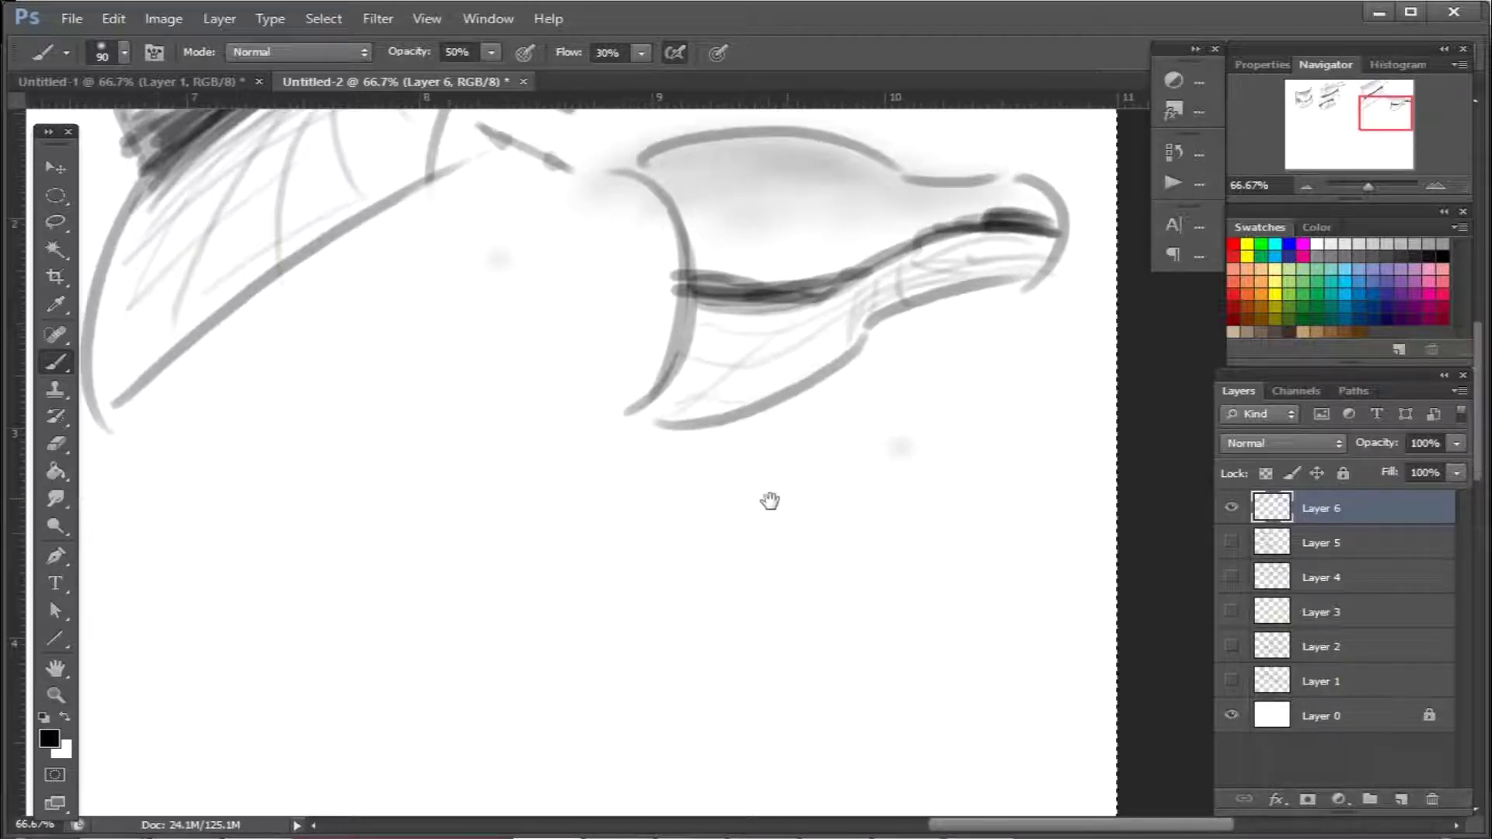
pyautogui.moveTo(706, 559)
pyautogui.mouseDown()
pyautogui.moveTo(753, 426)
pyautogui.moveTo(832, 443)
pyautogui.moveTo(809, 477)
pyautogui.moveTo(804, 609)
pyautogui.mouseUp()
pyautogui.hotkey('ctrl', 'r')
pyautogui.press('[')
pyautogui.press('[')
pyautogui.press('[')
pyautogui.press('[')
pyautogui.press('[')
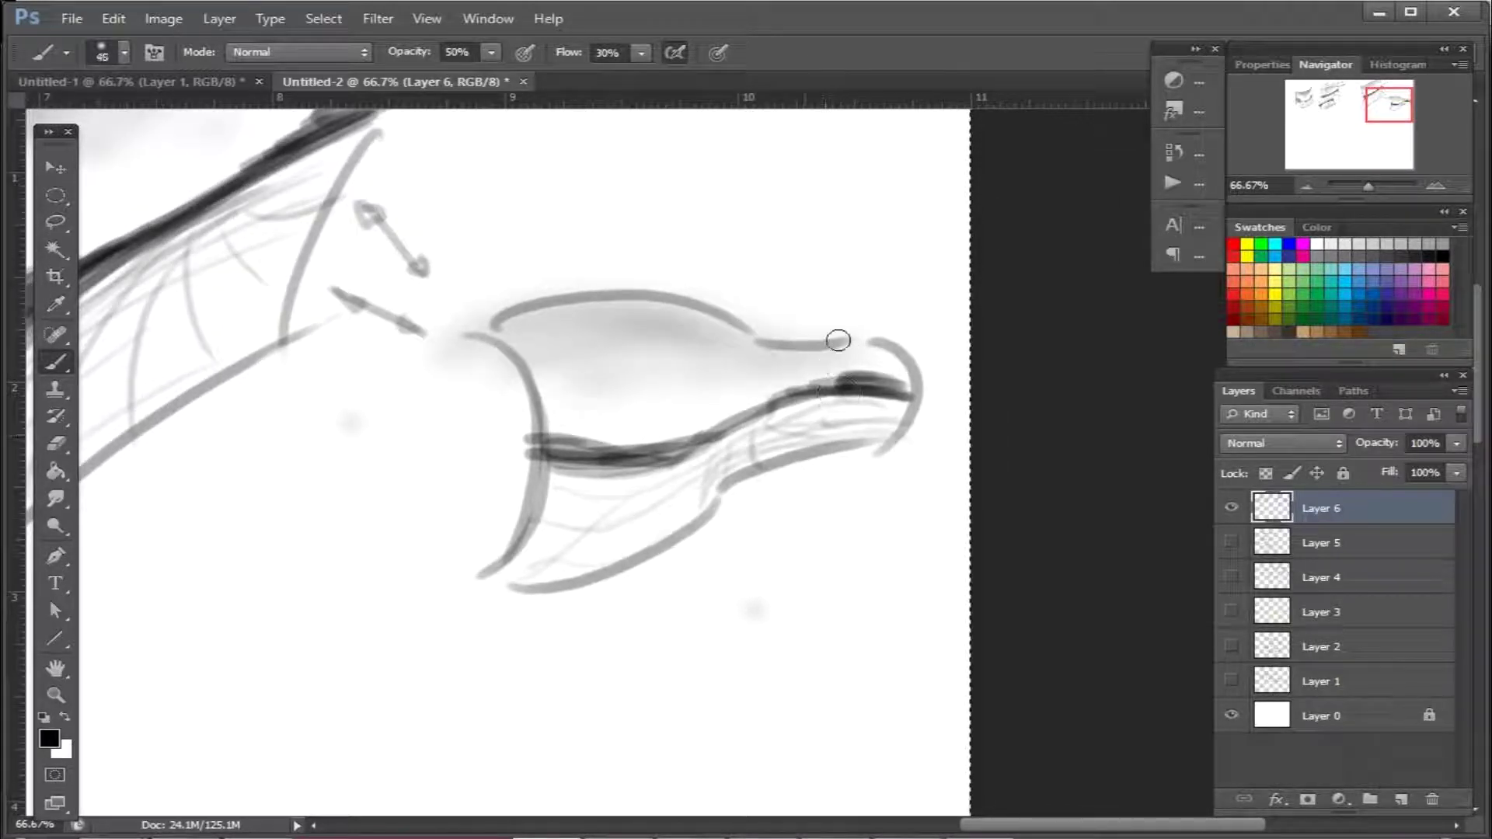
pyautogui.rightClick(766, 222)
pyautogui.click(906, 704)
pyautogui.click(648, 237)
pyautogui.moveTo(676, 218)
pyautogui.mouseDown()
pyautogui.moveTo(777, 219)
pyautogui.moveTo(759, 233)
pyautogui.moveTo(796, 245)
pyautogui.moveTo(776, 251)
pyautogui.moveTo(774, 281)
pyautogui.moveTo(847, 271)
pyautogui.mouseUp()
pyautogui.moveTo(709, 576); pyautogui.dragTo(800, 326)
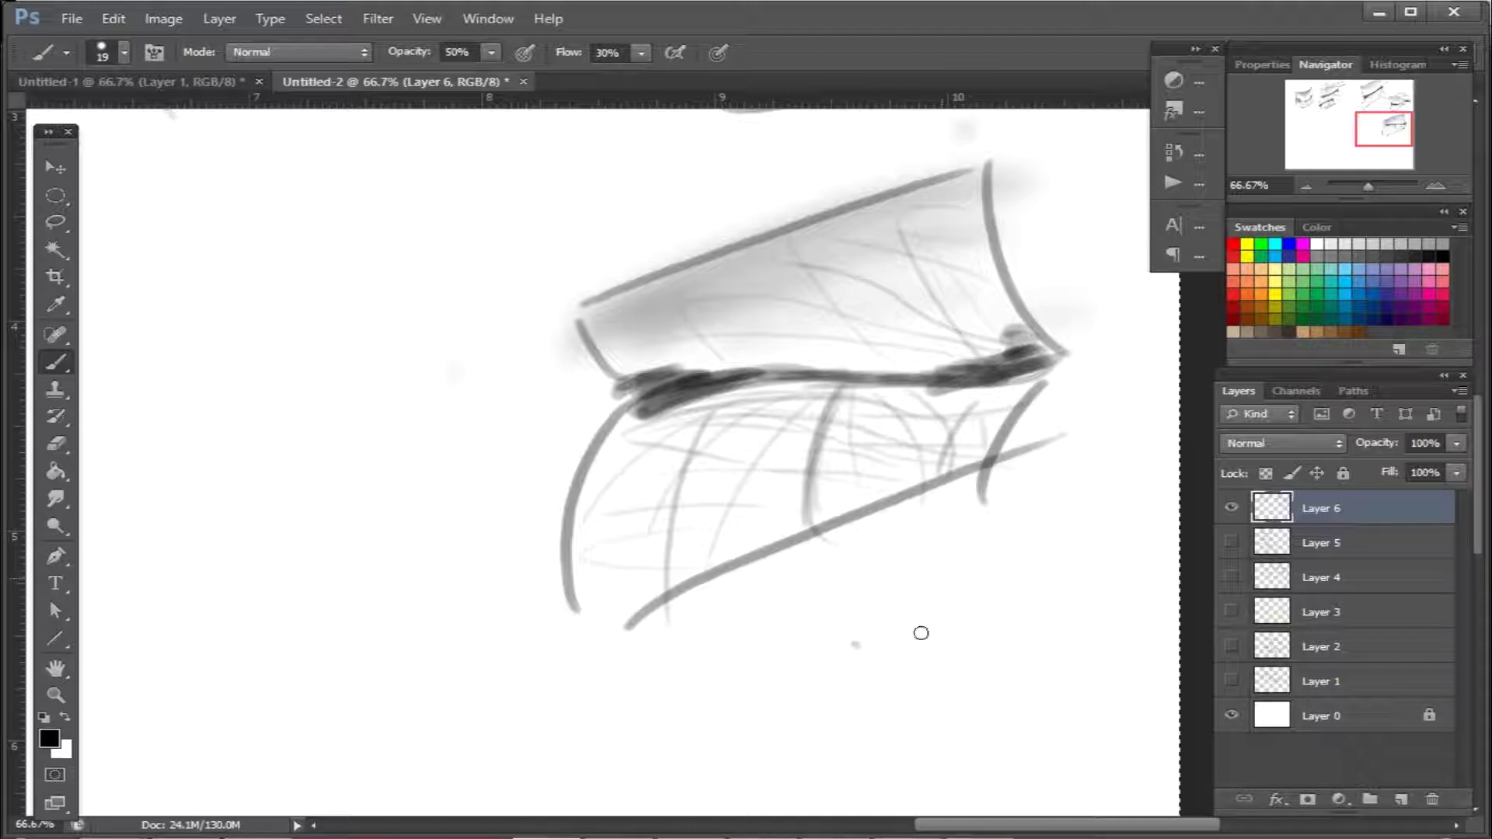
# Handwrite the label "IRREGULAR" along the upper edge of the panel sketched below the tapered one
pyautogui.moveTo(1002, 486)
pyautogui.mouseDown()
pyautogui.moveTo(959, 570)
pyautogui.moveTo(843, 593)
pyautogui.moveTo(946, 356)
pyautogui.moveTo(722, 362)
pyautogui.moveTo(771, 463)
pyautogui.mouseUp()
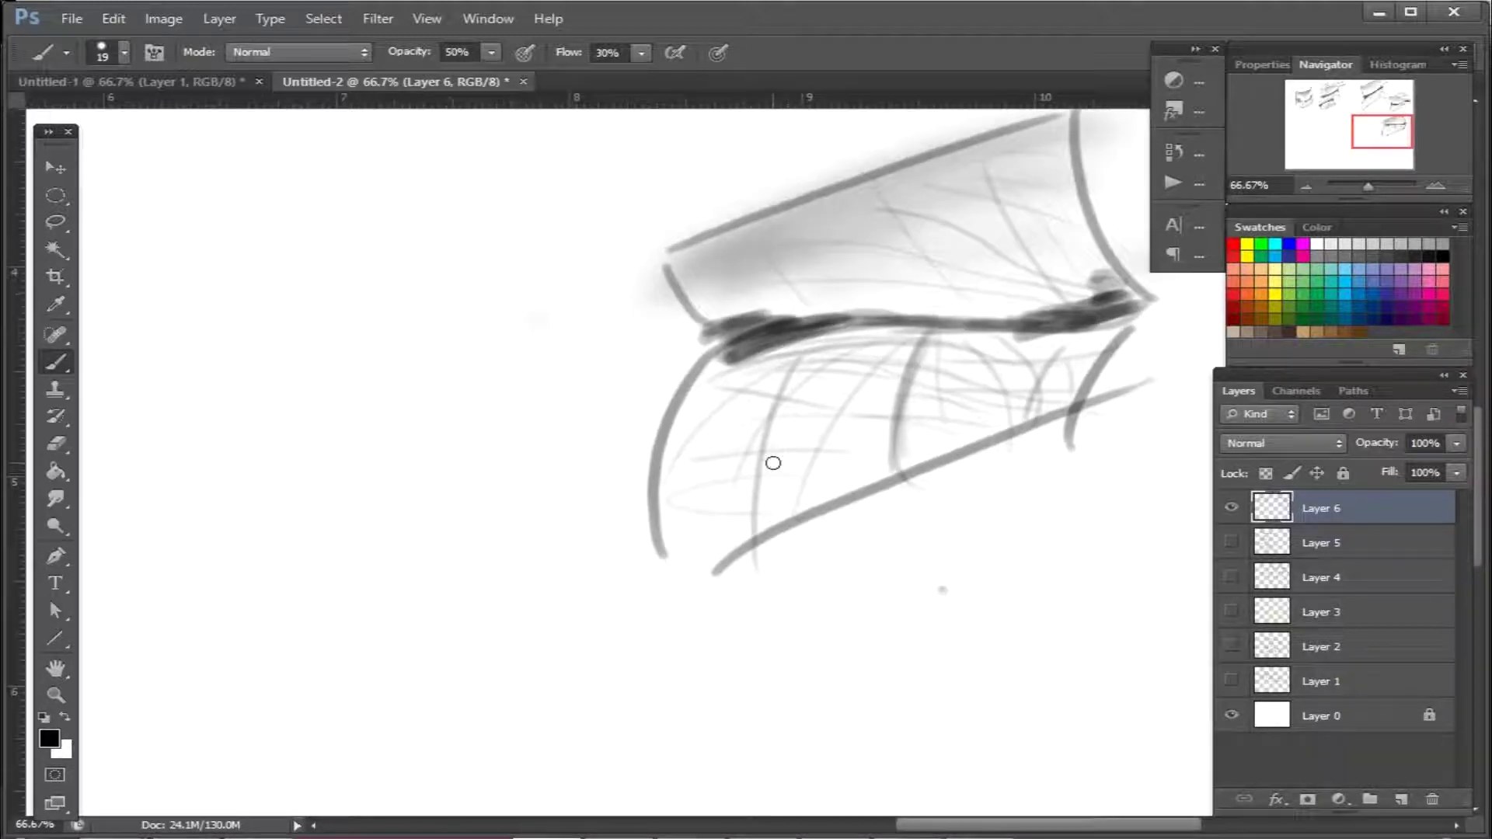
pyautogui.moveTo(1020, 421)
pyautogui.mouseDown()
pyautogui.moveTo(660, 453)
pyautogui.moveTo(684, 356)
pyautogui.moveTo(710, 507)
pyautogui.moveTo(732, 515)
pyautogui.mouseUp()
pyautogui.moveTo(445, 343)
pyautogui.mouseDown()
pyautogui.moveTo(480, 310)
pyautogui.moveTo(678, 253)
pyautogui.mouseUp()
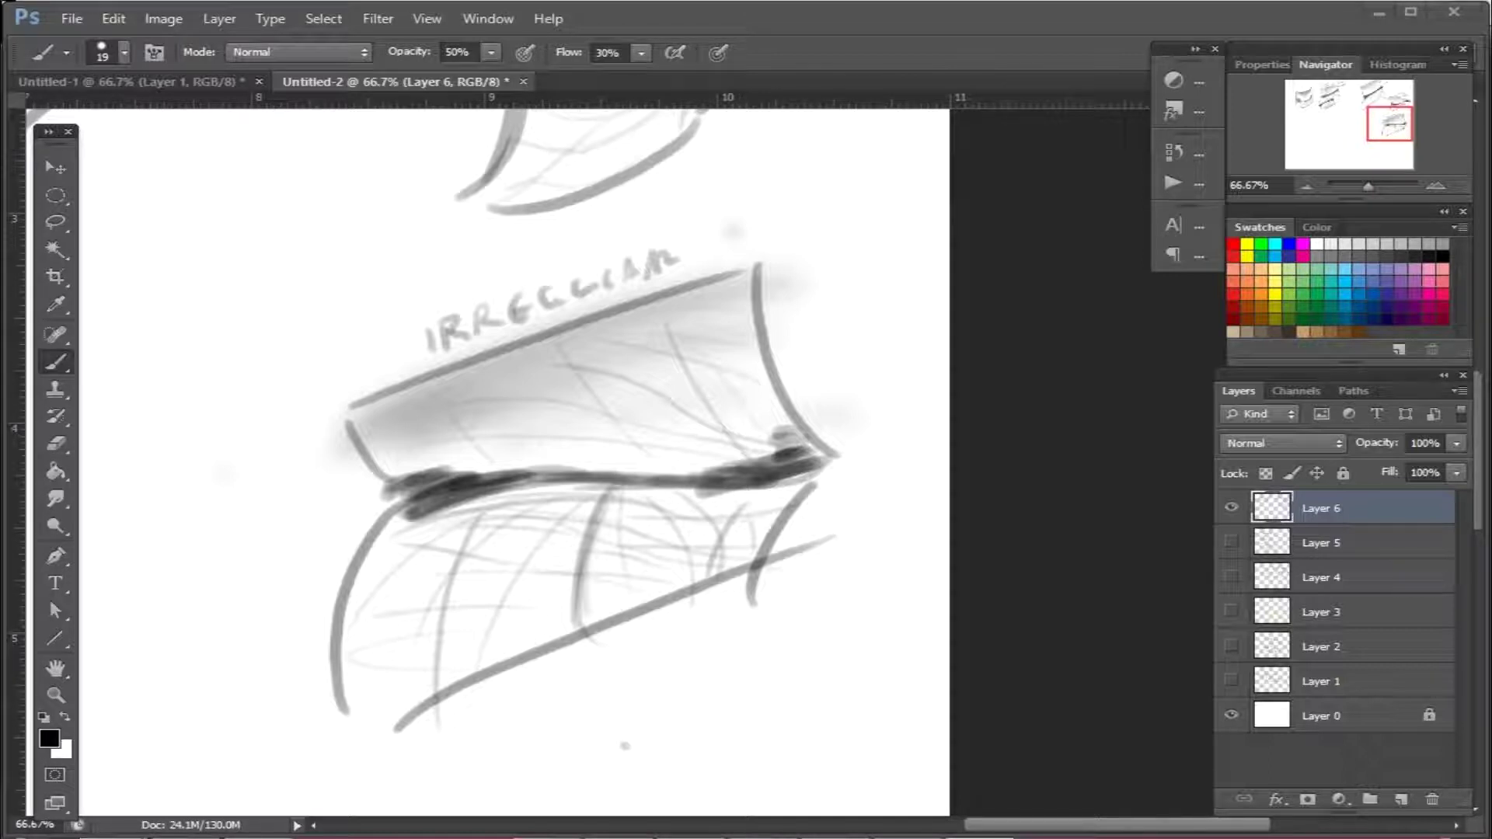
# Draw thin divider lines below the top row of sketches and around the irregular panel, separating off the empty area of the page
pyautogui.moveTo(544, 342); pyautogui.dragTo(676, 360)
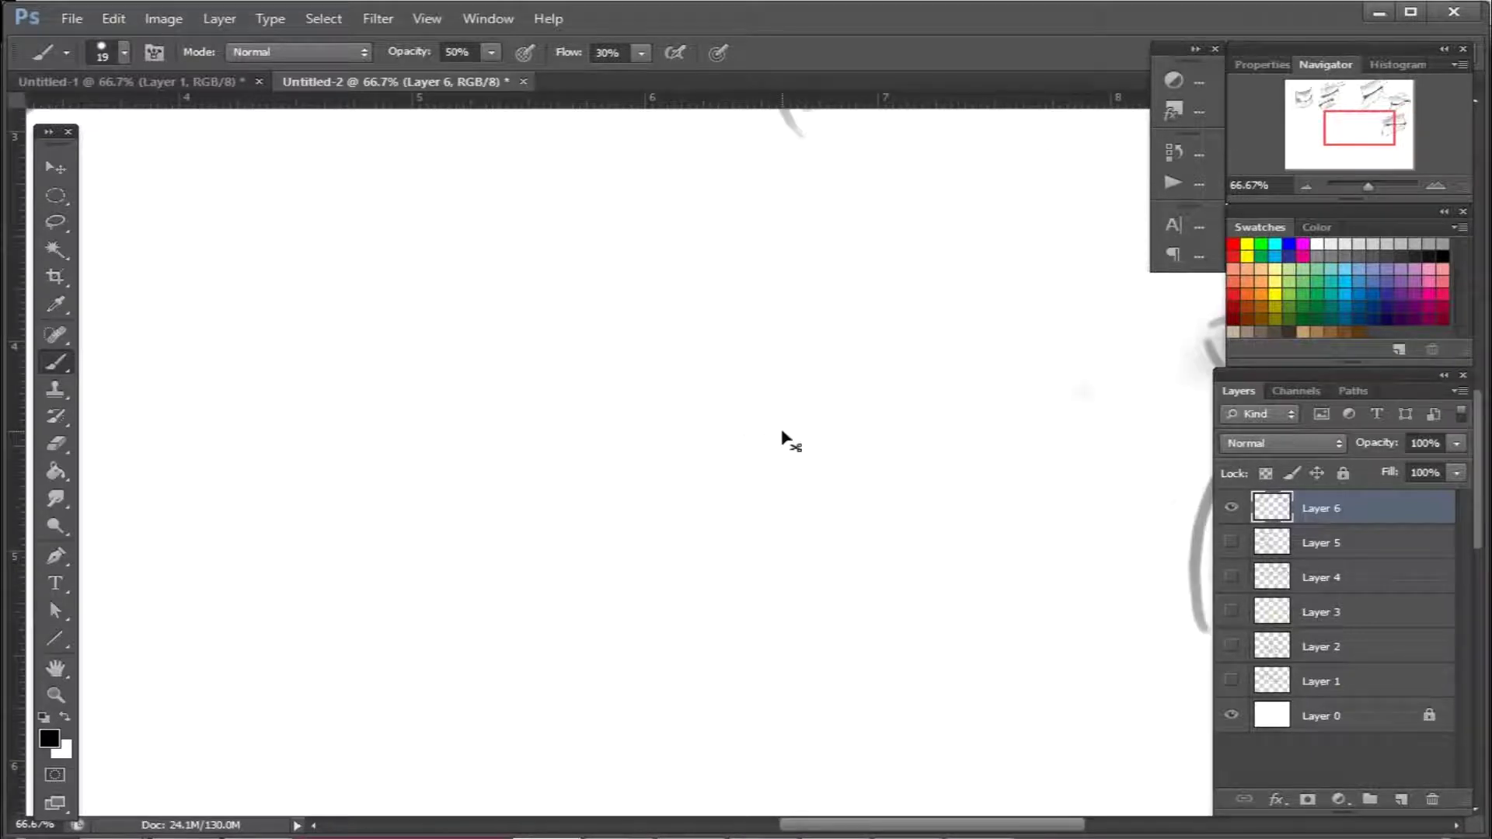
pyautogui.hotkey('ctrl', '-')
pyautogui.hotkey('ctrl', '-')
pyautogui.moveTo(402, 264)
pyautogui.mouseDown()
pyautogui.moveTo(1050, 334)
pyautogui.moveTo(1099, 512)
pyautogui.moveTo(792, 513)
pyautogui.moveTo(1312, 465)
pyautogui.mouseUp()
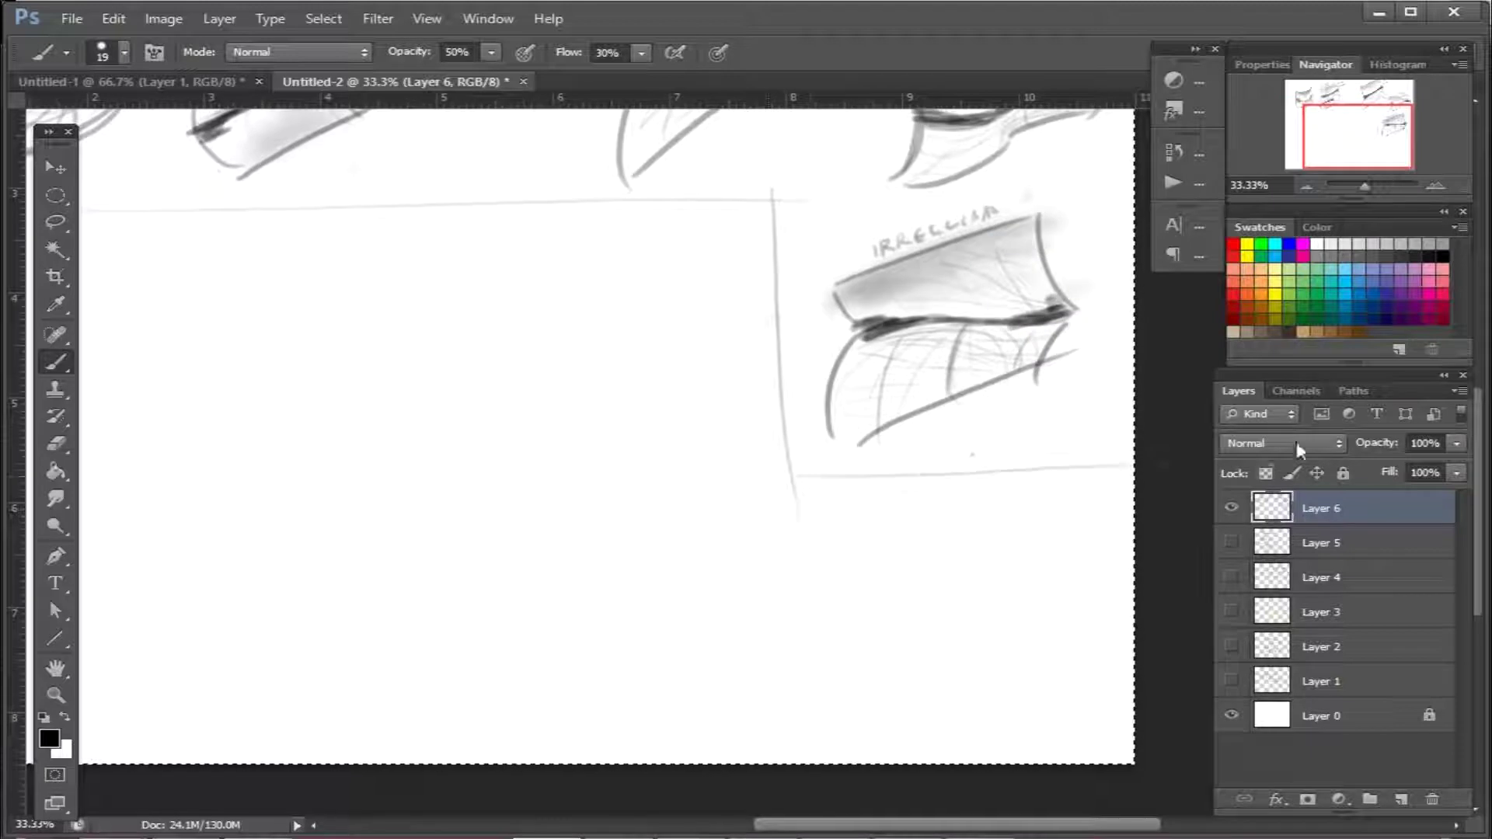
pyautogui.moveTo(670, 366); pyautogui.dragTo(798, 358)
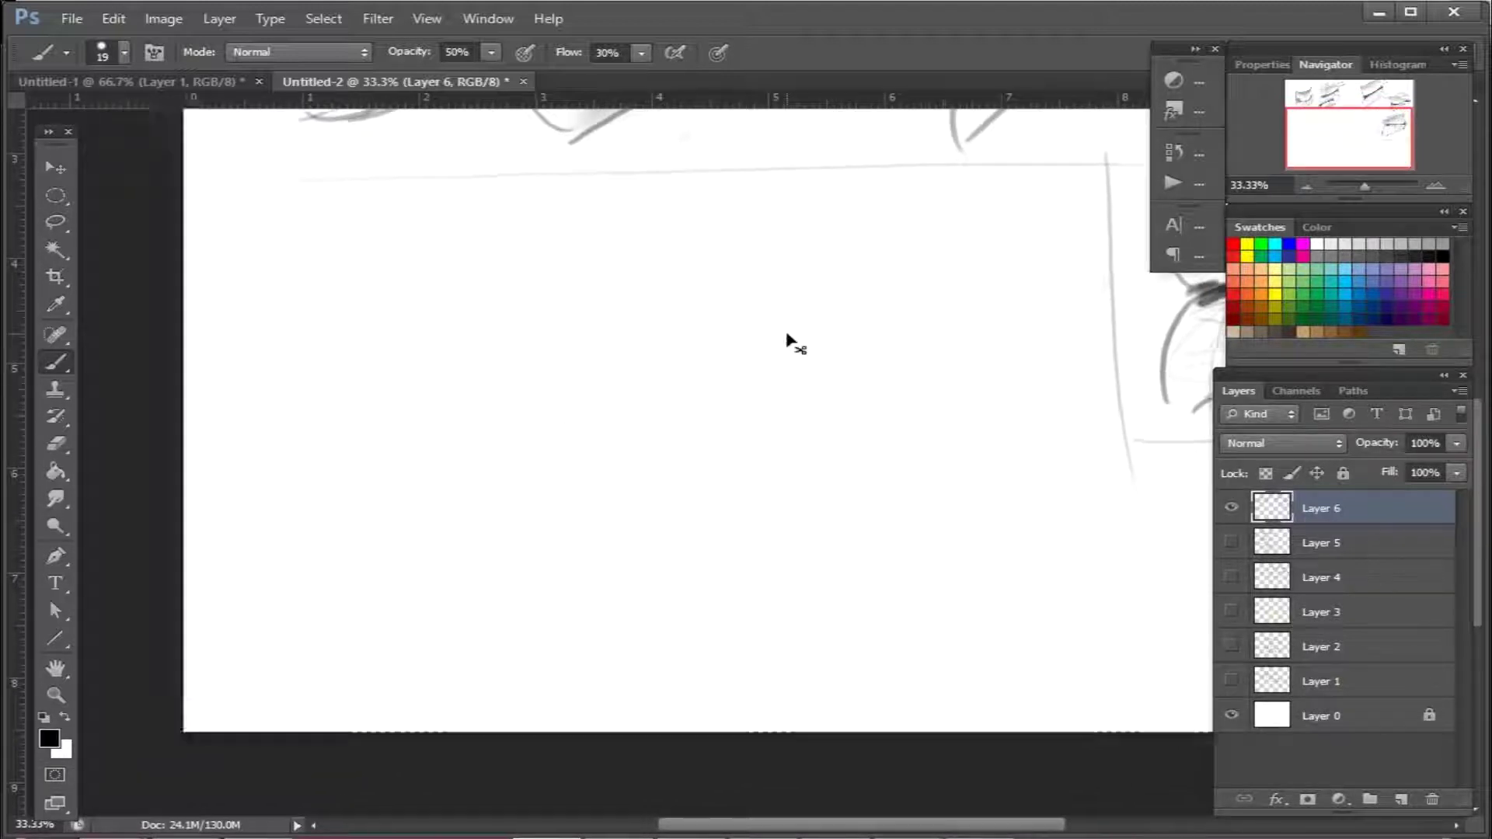
pyautogui.hotkey('ctrl', '+')
pyautogui.hotkey('ctrl', '+')
pyautogui.moveTo(506, 319); pyautogui.dragTo(1007, 569)
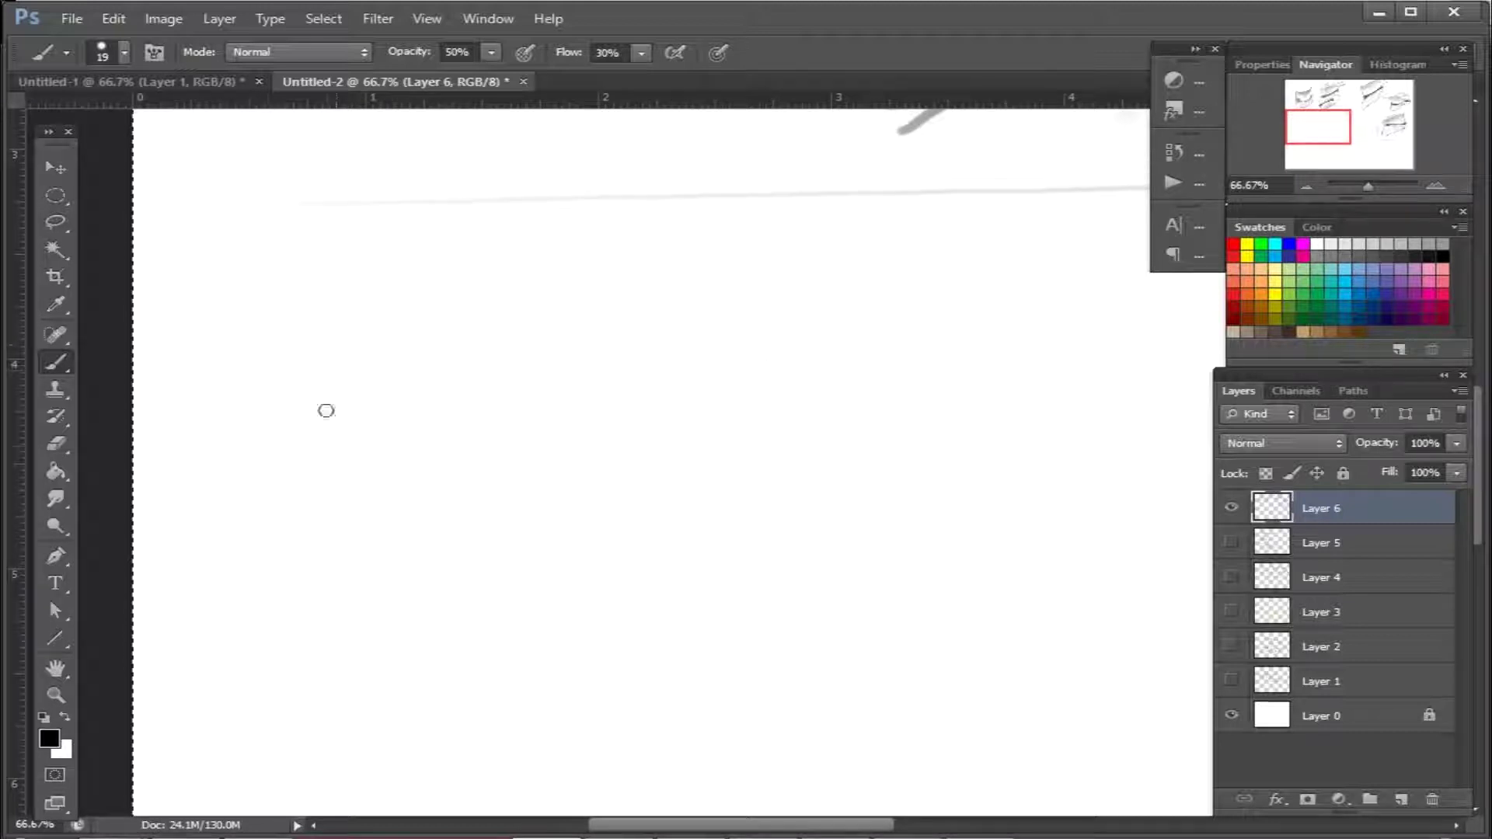
# Sketch a rounded hemisphere outline with an inner rim and two curved cross-contour lines in the empty area below the divider line
pyautogui.moveTo(250, 306)
pyautogui.mouseDown()
pyautogui.moveTo(259, 493)
pyautogui.moveTo(537, 265)
pyautogui.moveTo(497, 520)
pyautogui.mouseUp()
pyautogui.moveTo(290, 543); pyautogui.dragTo(529, 509)
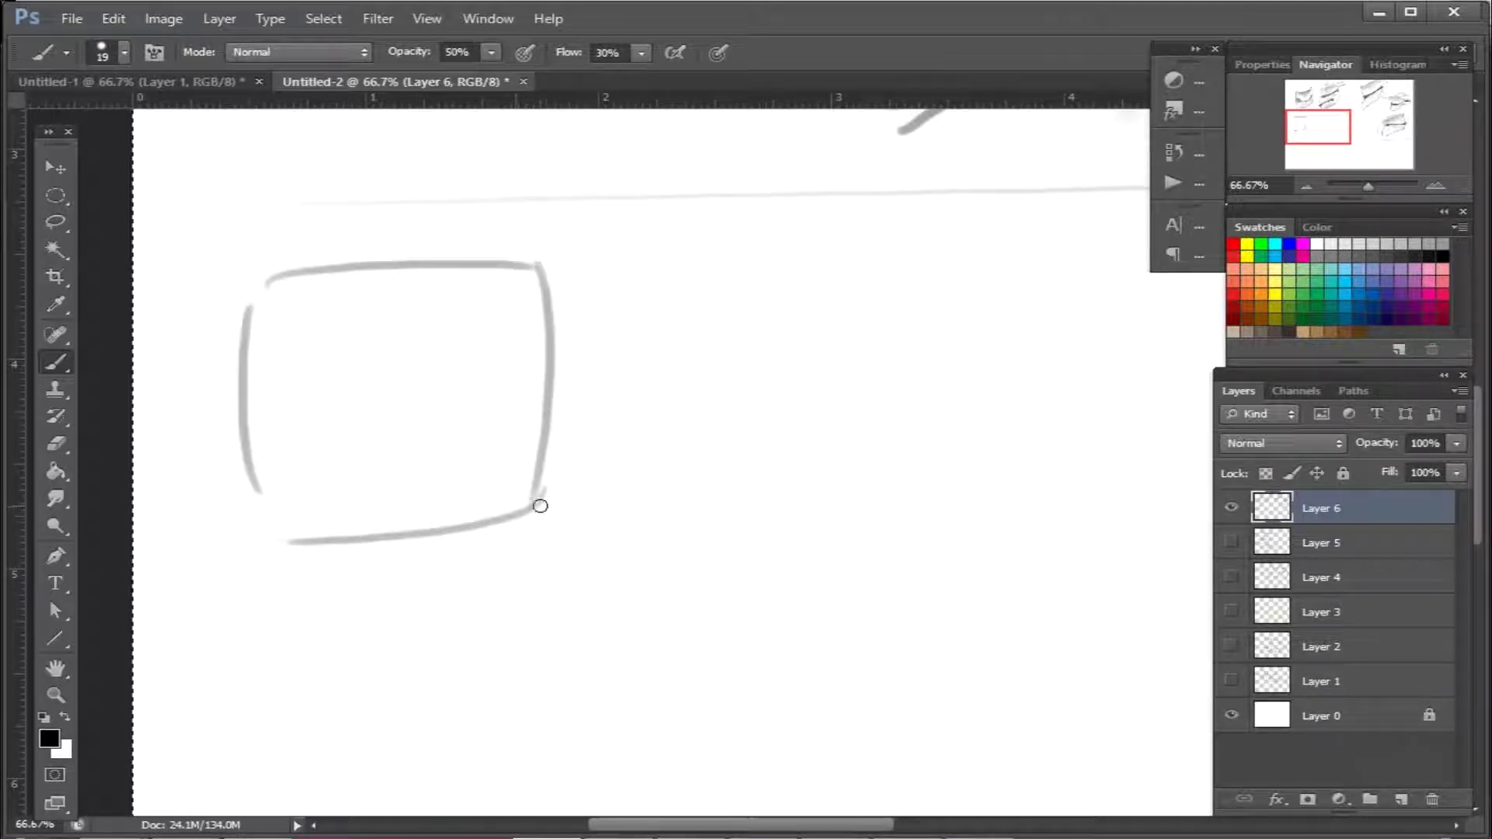
pyautogui.moveTo(553, 324)
pyautogui.mouseDown()
pyautogui.moveTo(366, 261)
pyautogui.moveTo(226, 395)
pyautogui.moveTo(358, 543)
pyautogui.moveTo(549, 398)
pyautogui.moveTo(389, 253)
pyautogui.moveTo(223, 412)
pyautogui.moveTo(453, 540)
pyautogui.moveTo(563, 369)
pyautogui.moveTo(303, 283)
pyautogui.moveTo(261, 326)
pyautogui.mouseUp()
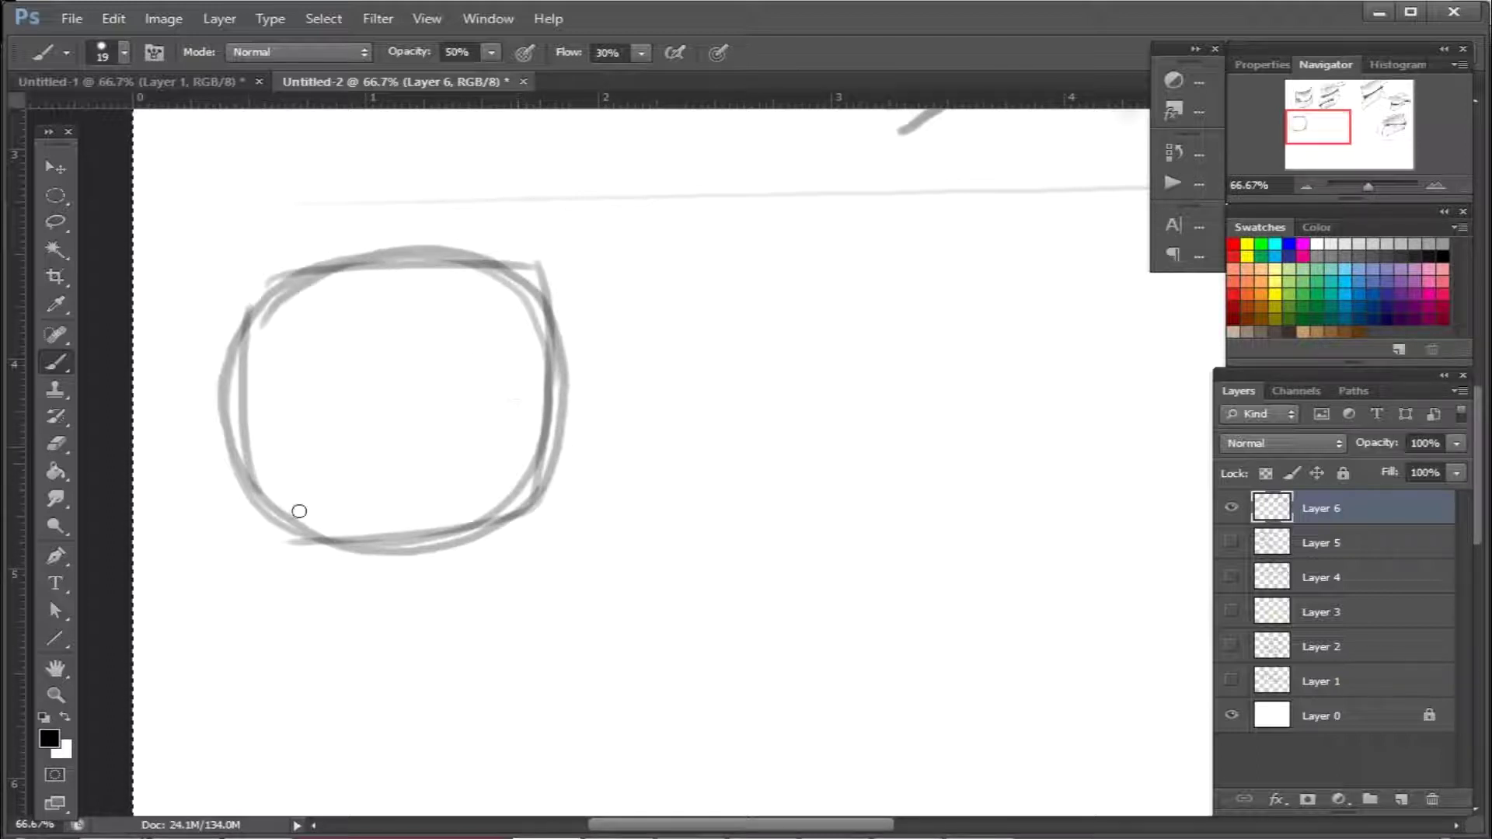
pyautogui.moveTo(254, 356)
pyautogui.mouseDown()
pyautogui.moveTo(403, 286)
pyautogui.moveTo(523, 386)
pyautogui.moveTo(478, 524)
pyautogui.moveTo(253, 483)
pyautogui.moveTo(386, 293)
pyautogui.moveTo(523, 410)
pyautogui.moveTo(365, 548)
pyautogui.moveTo(247, 307)
pyautogui.mouseUp()
pyautogui.moveTo(391, 322); pyautogui.dragTo(403, 470)
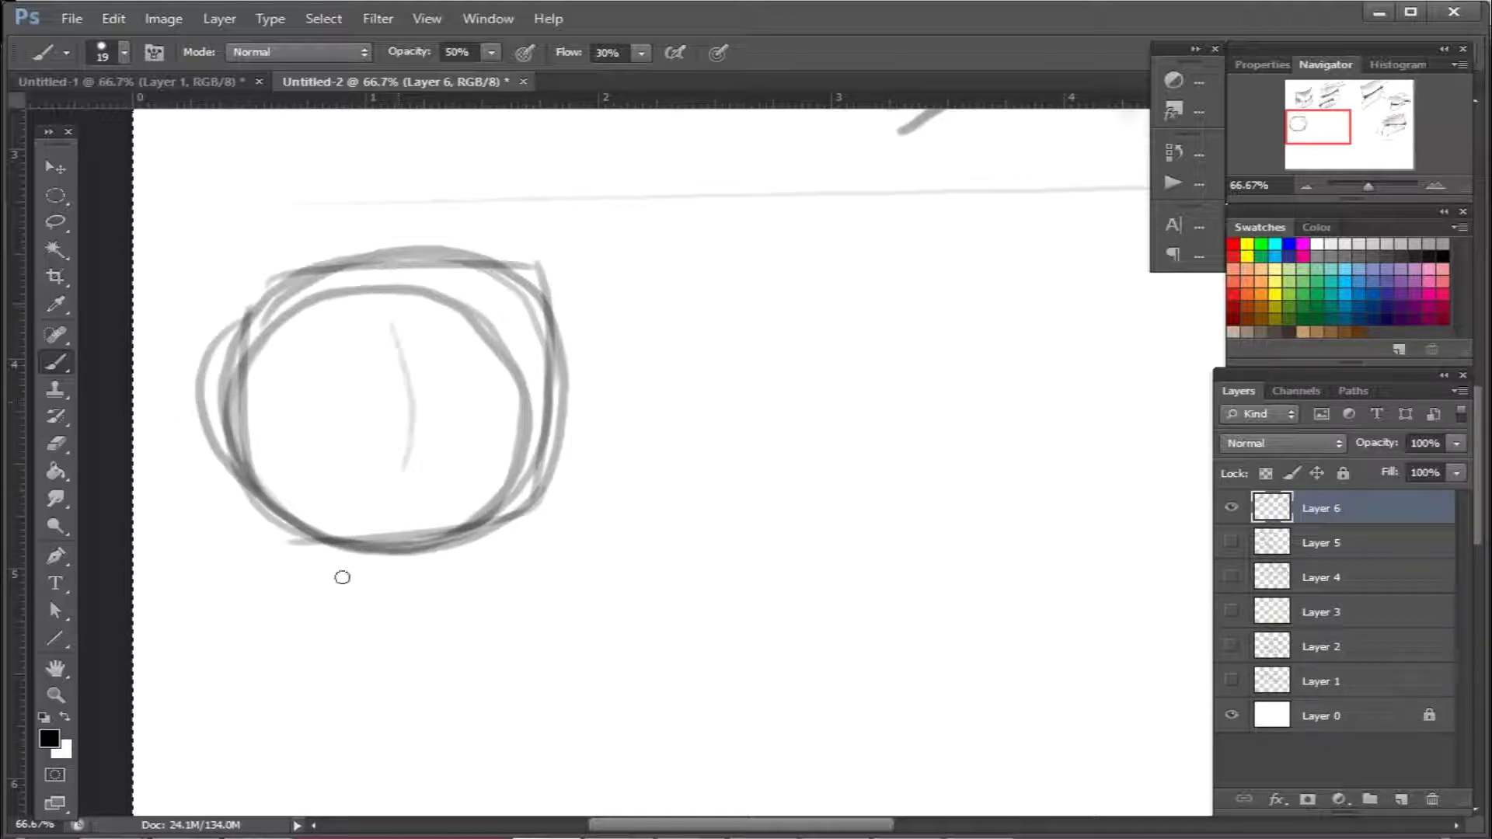
pyautogui.moveTo(478, 414); pyautogui.dragTo(553, 422)
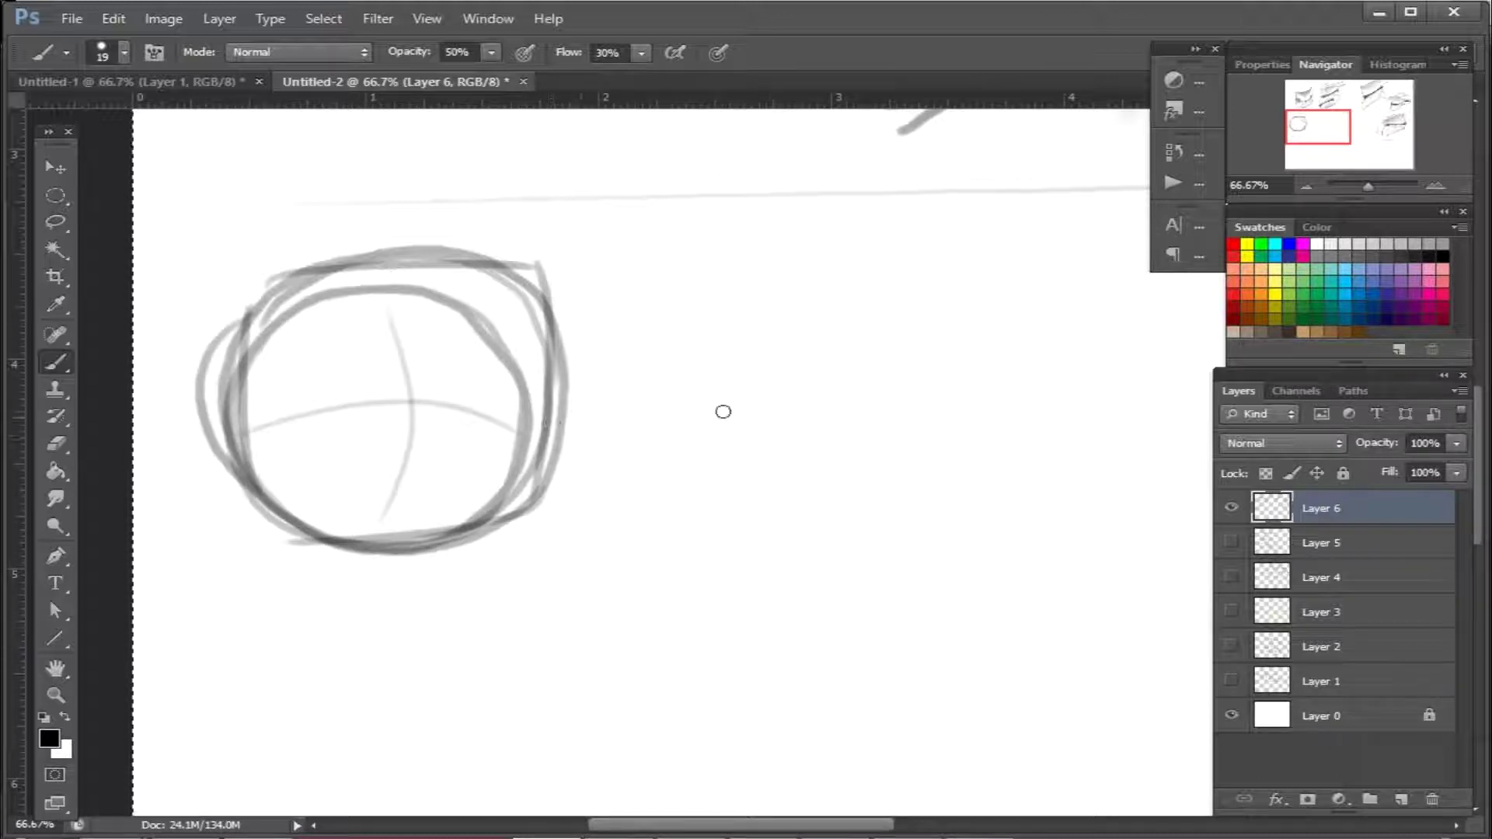
# Erase the stray corner and outer construction strokes around the hemisphere outline
pyautogui.press('e')
pyautogui.moveTo(520, 241); pyautogui.dragTo(553, 283)
pyautogui.moveTo(153, 413)
pyautogui.mouseDown()
pyautogui.moveTo(244, 272)
pyautogui.moveTo(338, 227)
pyautogui.moveTo(174, 367)
pyautogui.moveTo(222, 294)
pyautogui.moveTo(204, 480)
pyautogui.moveTo(215, 518)
pyautogui.moveTo(324, 592)
pyautogui.moveTo(480, 591)
pyautogui.mouseUp()
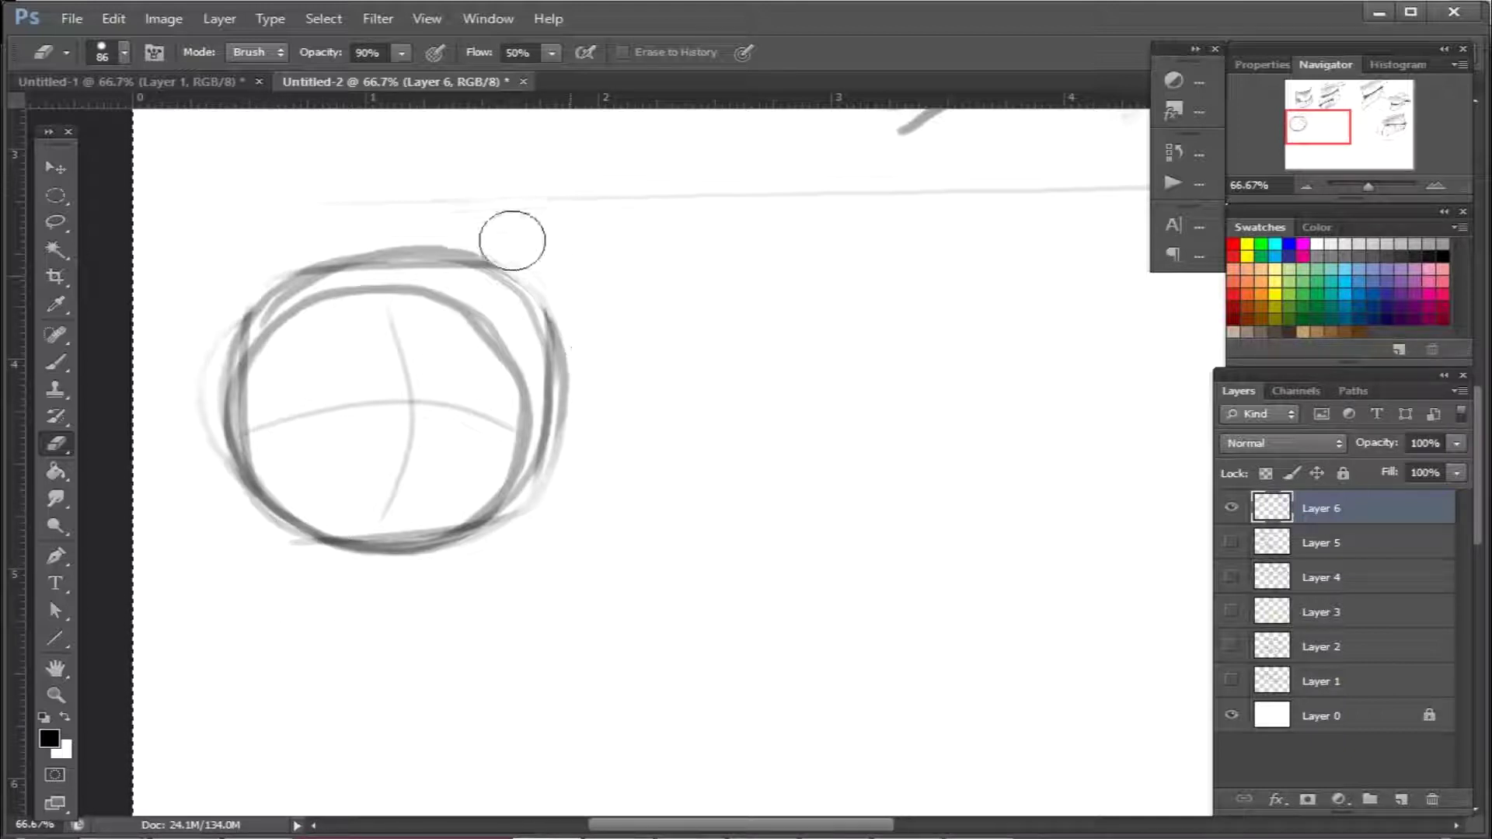
pyautogui.moveTo(445, 223); pyautogui.dragTo(233, 288)
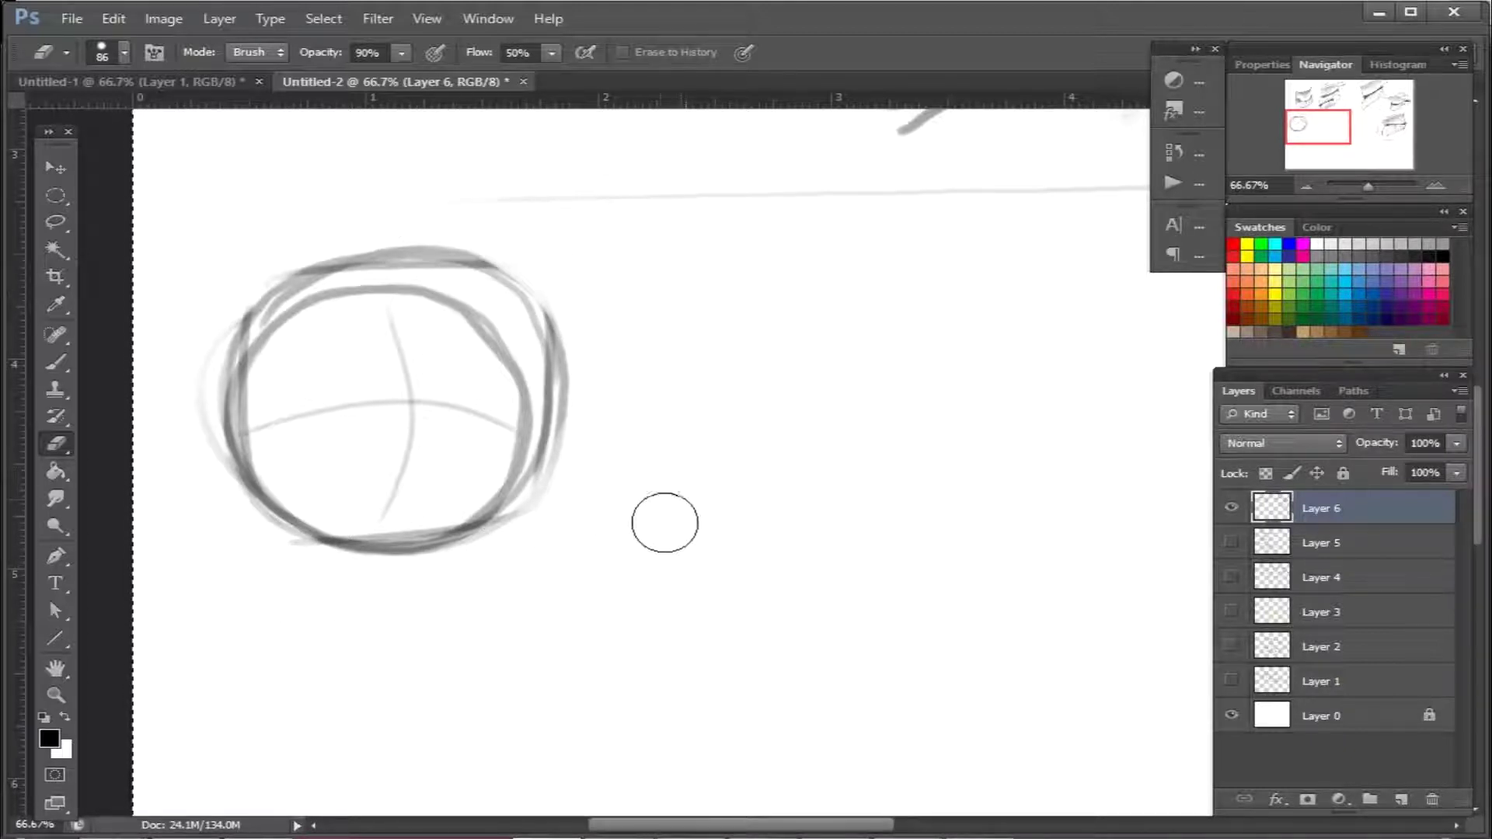
# Paint a dark reflection patch on the hemisphere's right rim with hatching strokes below it
pyautogui.press('b')
pyautogui.moveTo(517, 430)
pyautogui.mouseDown()
pyautogui.moveTo(555, 370)
pyautogui.moveTo(544, 412)
pyautogui.moveTo(529, 398)
pyautogui.mouseUp()
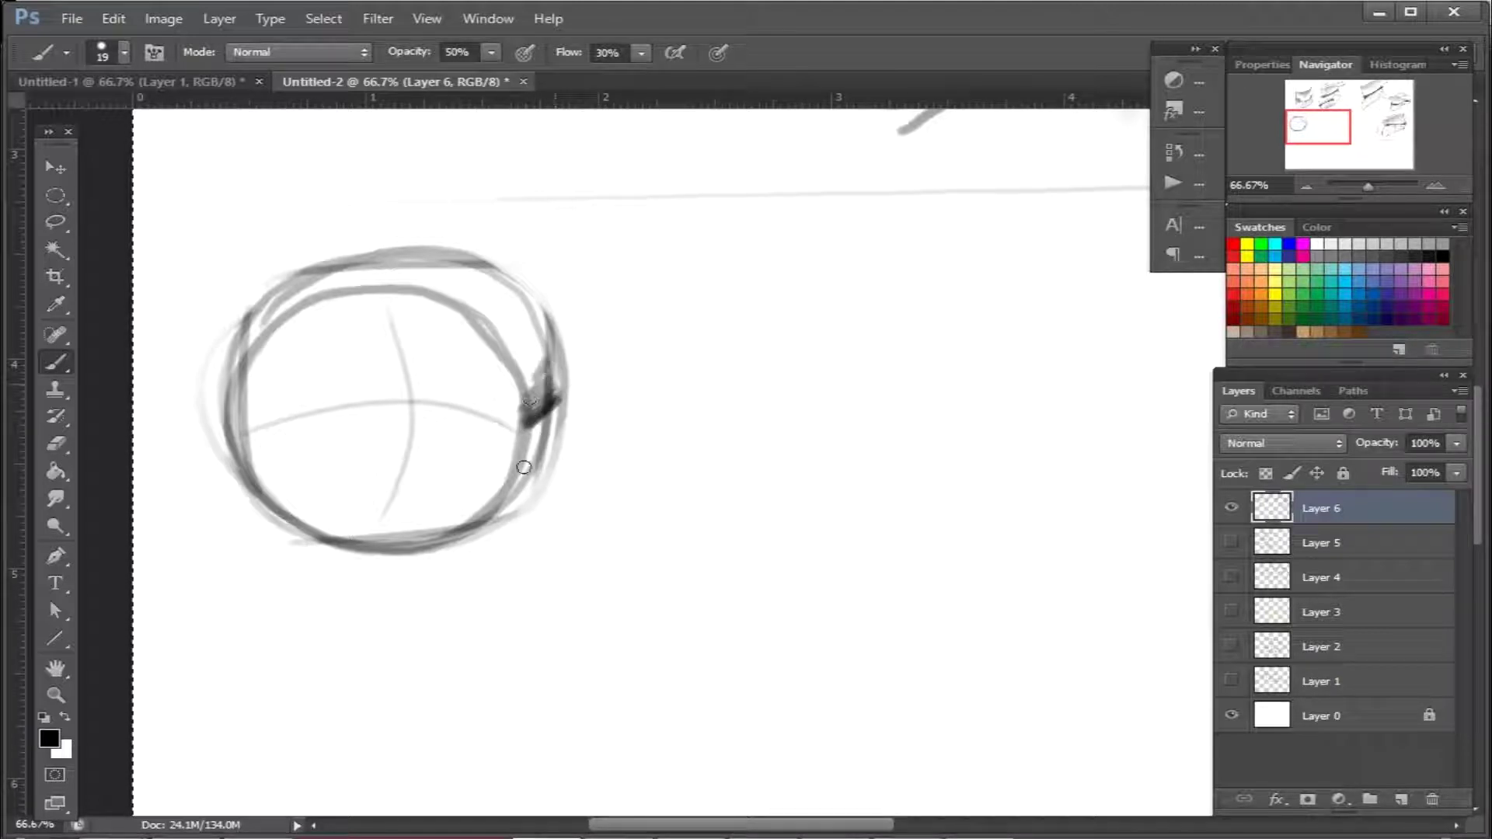
pyautogui.moveTo(523, 503); pyautogui.dragTo(723, 577)
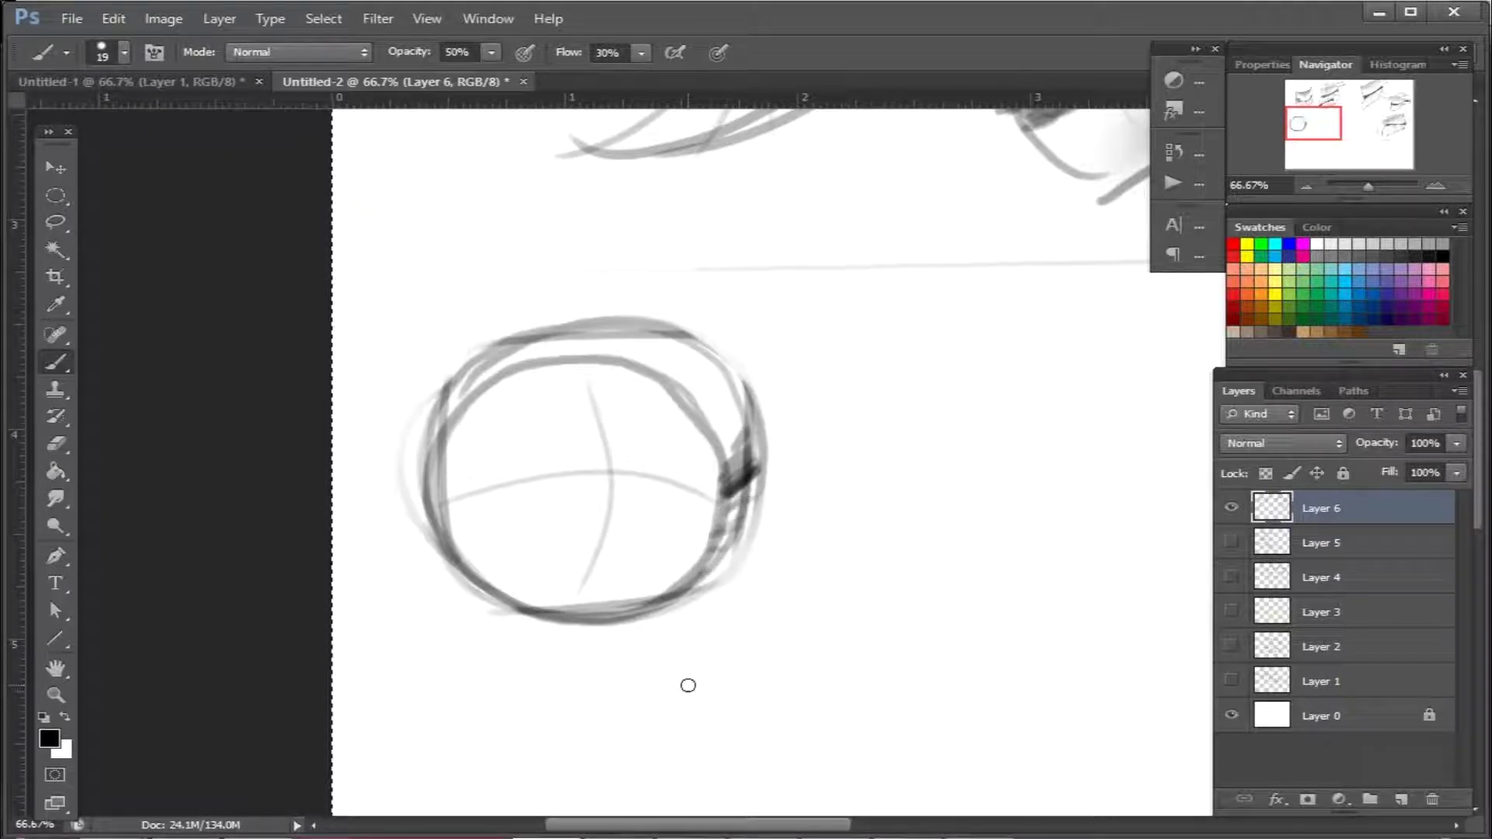
# Shade the hemisphere's upper rim lightly with the soft brush enlarged to size 100
pyautogui.rightClick(967, 526)
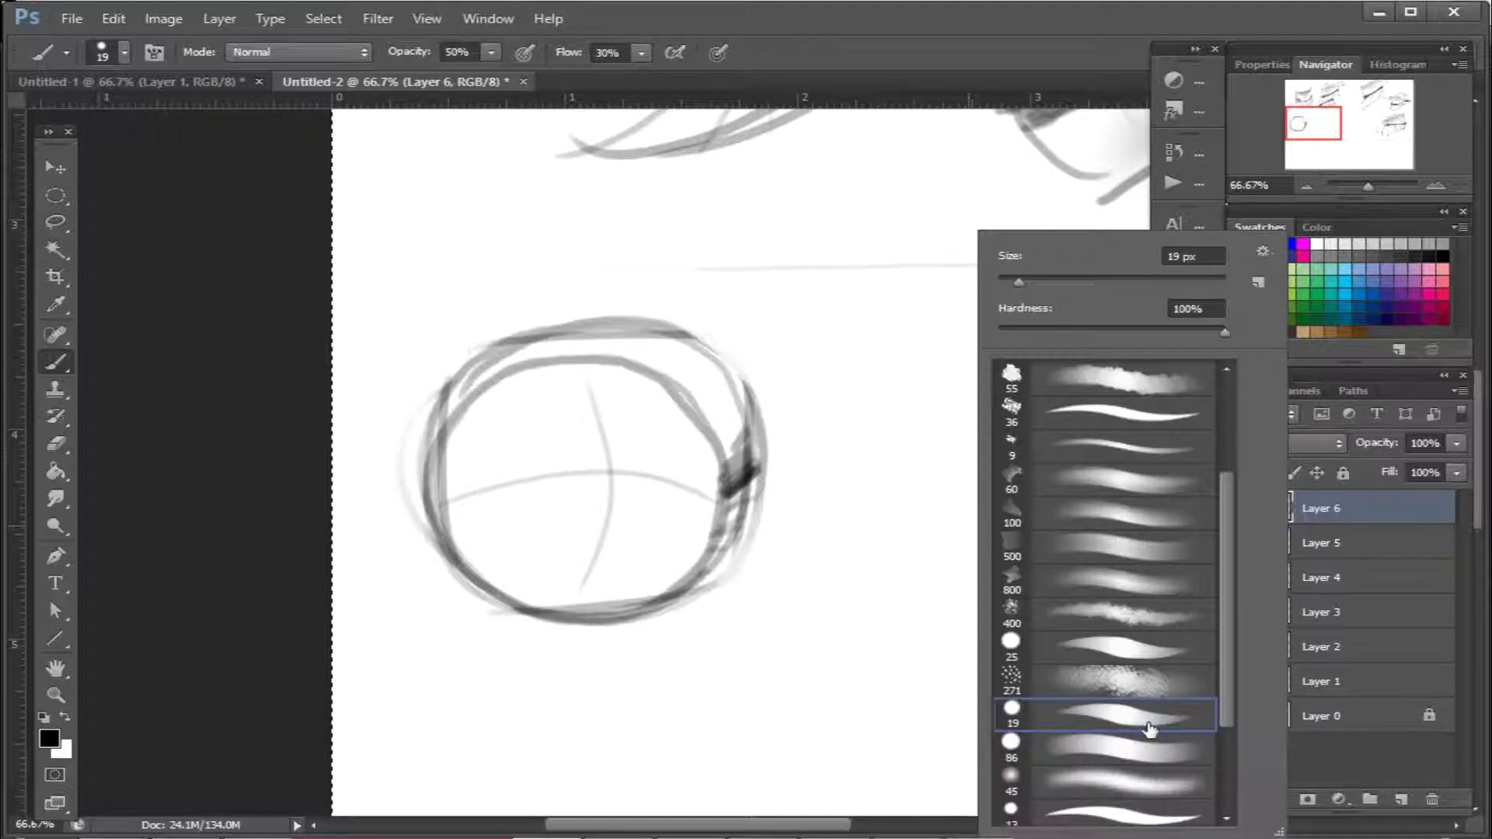
pyautogui.click(1109, 788)
pyautogui.click(897, 575)
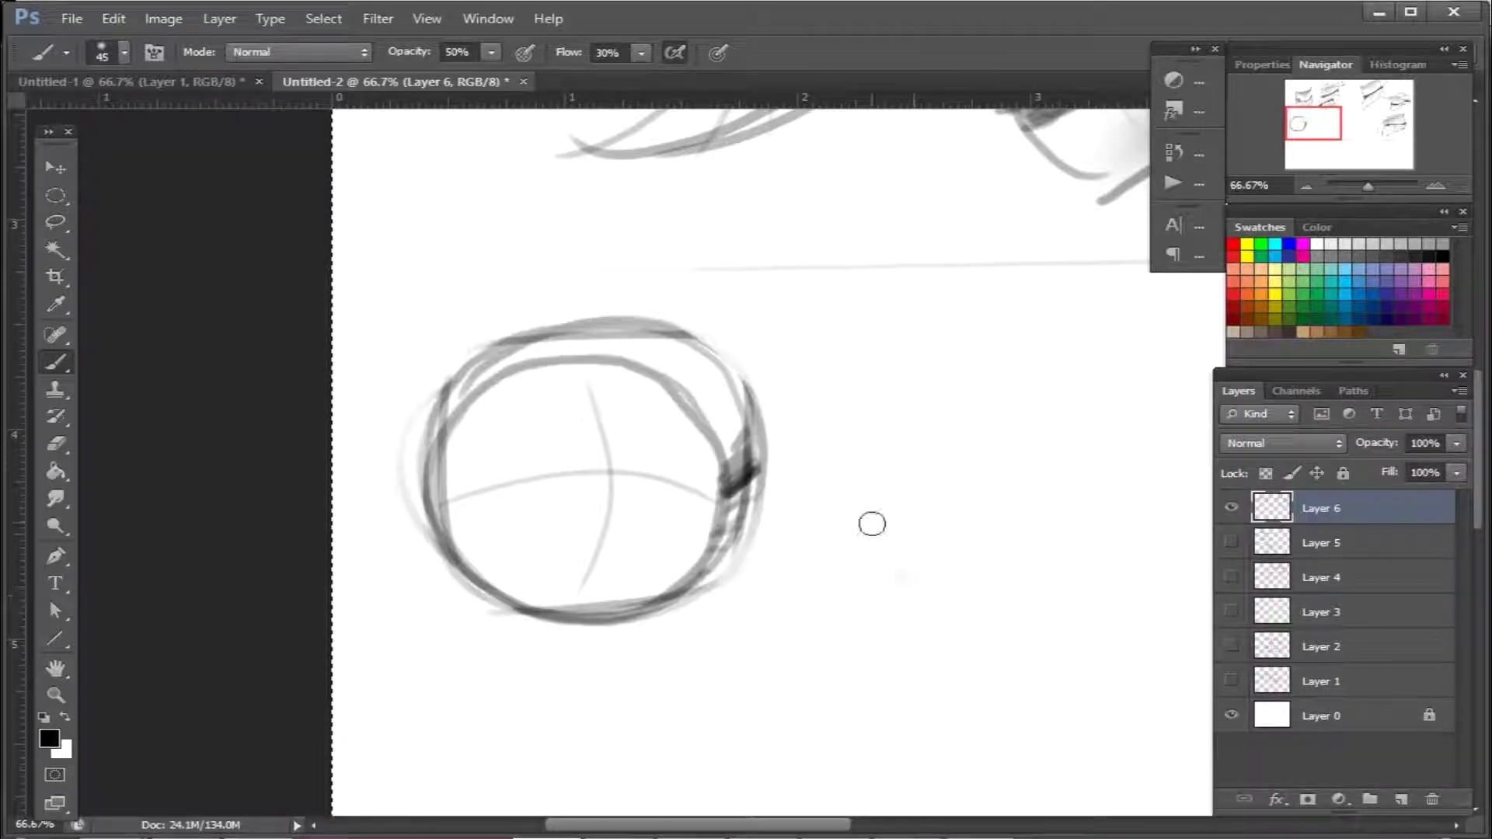
pyautogui.press(']')
pyautogui.press(']')
pyautogui.press(']')
pyautogui.press(']')
pyautogui.press(']')
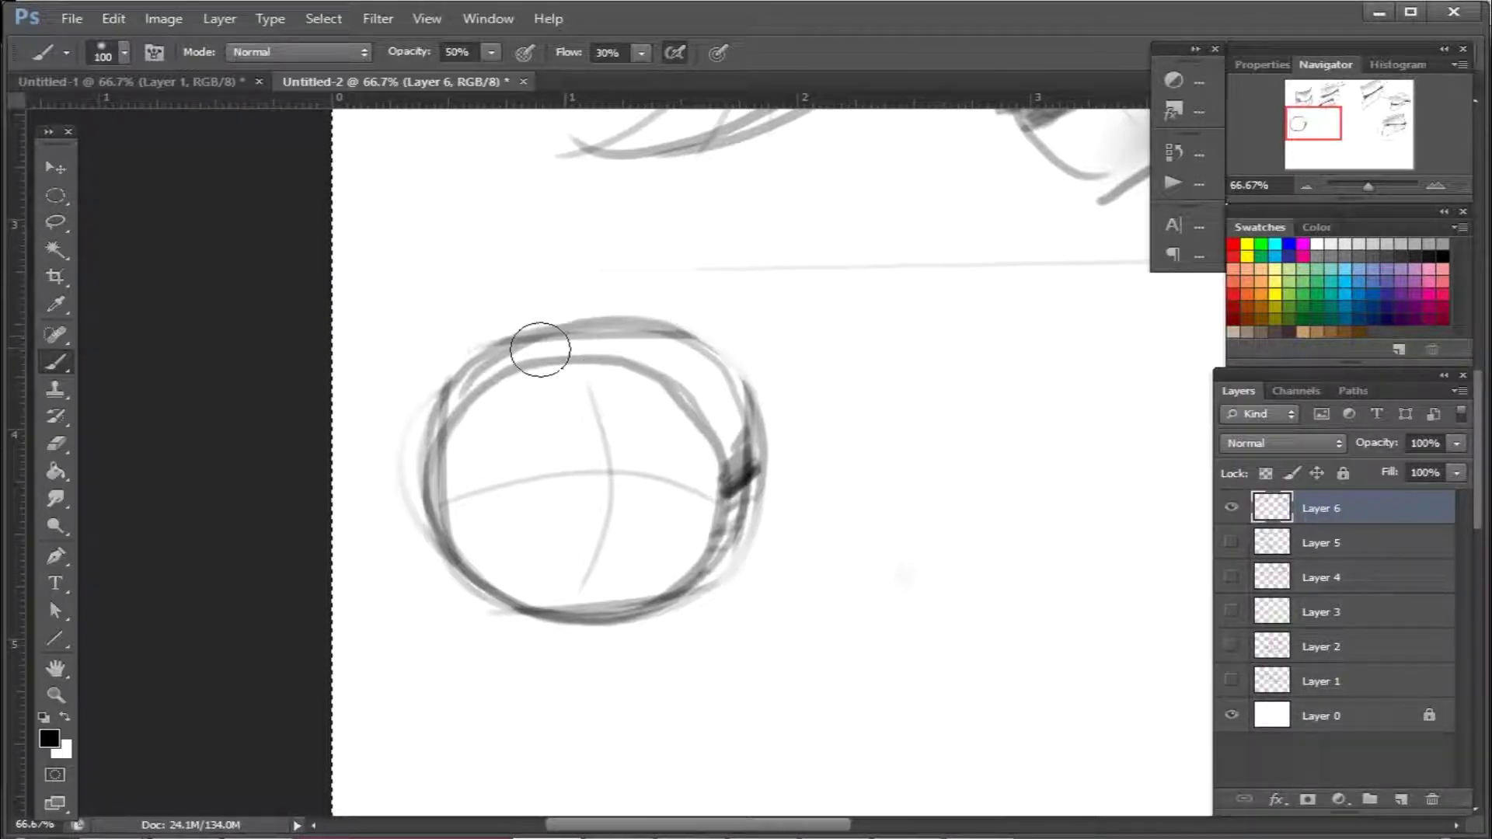
pyautogui.moveTo(441, 401)
pyautogui.mouseDown()
pyautogui.moveTo(712, 394)
pyautogui.moveTo(459, 366)
pyautogui.mouseUp()
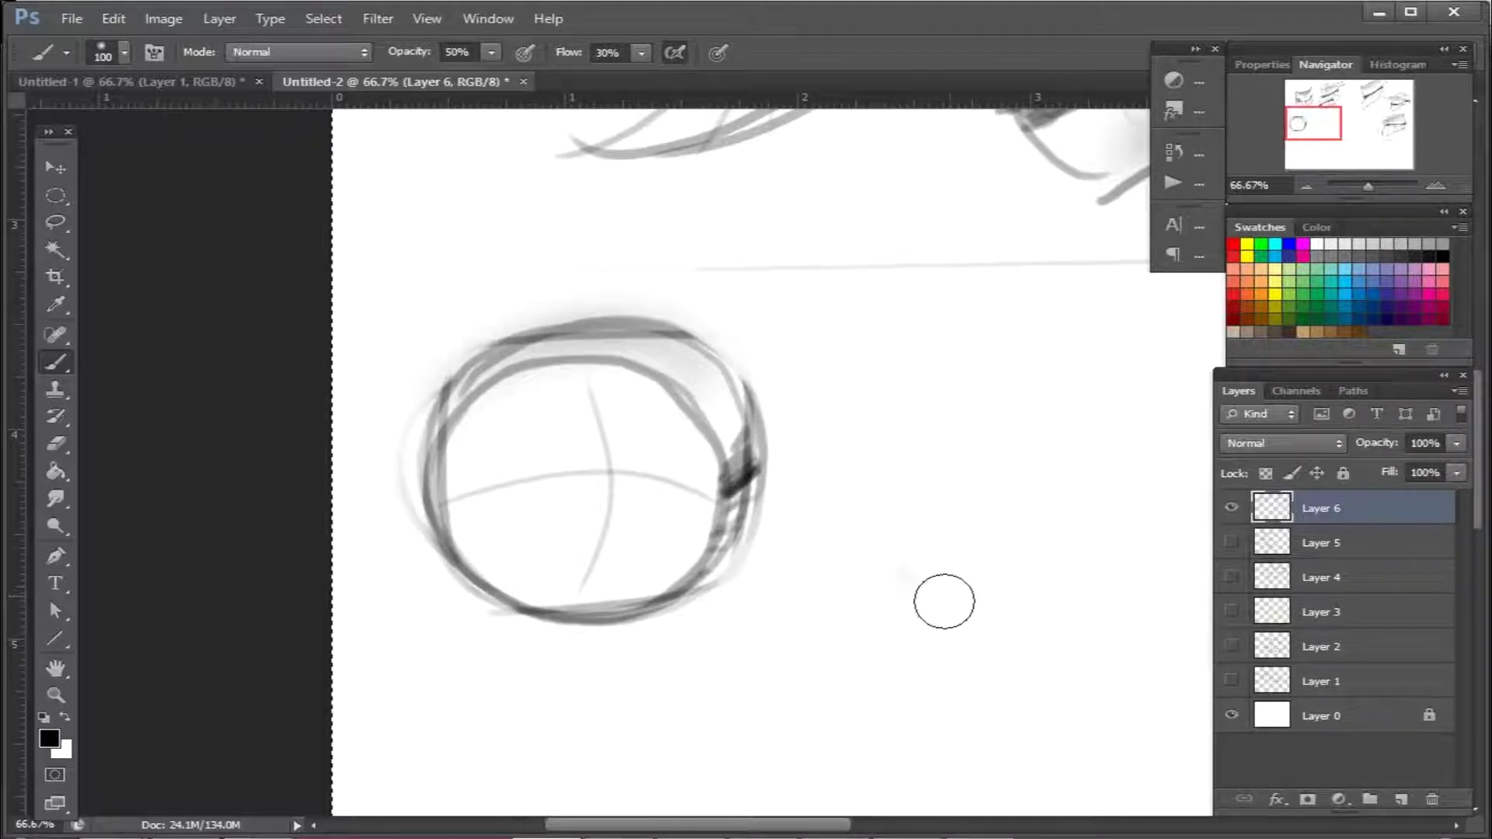
# Draw a dark arched horizon line across the hemisphere with the hard size 19 brush, thickening it into black wedges at both ends
pyautogui.rightClick(933, 602)
pyautogui.click(1086, 715)
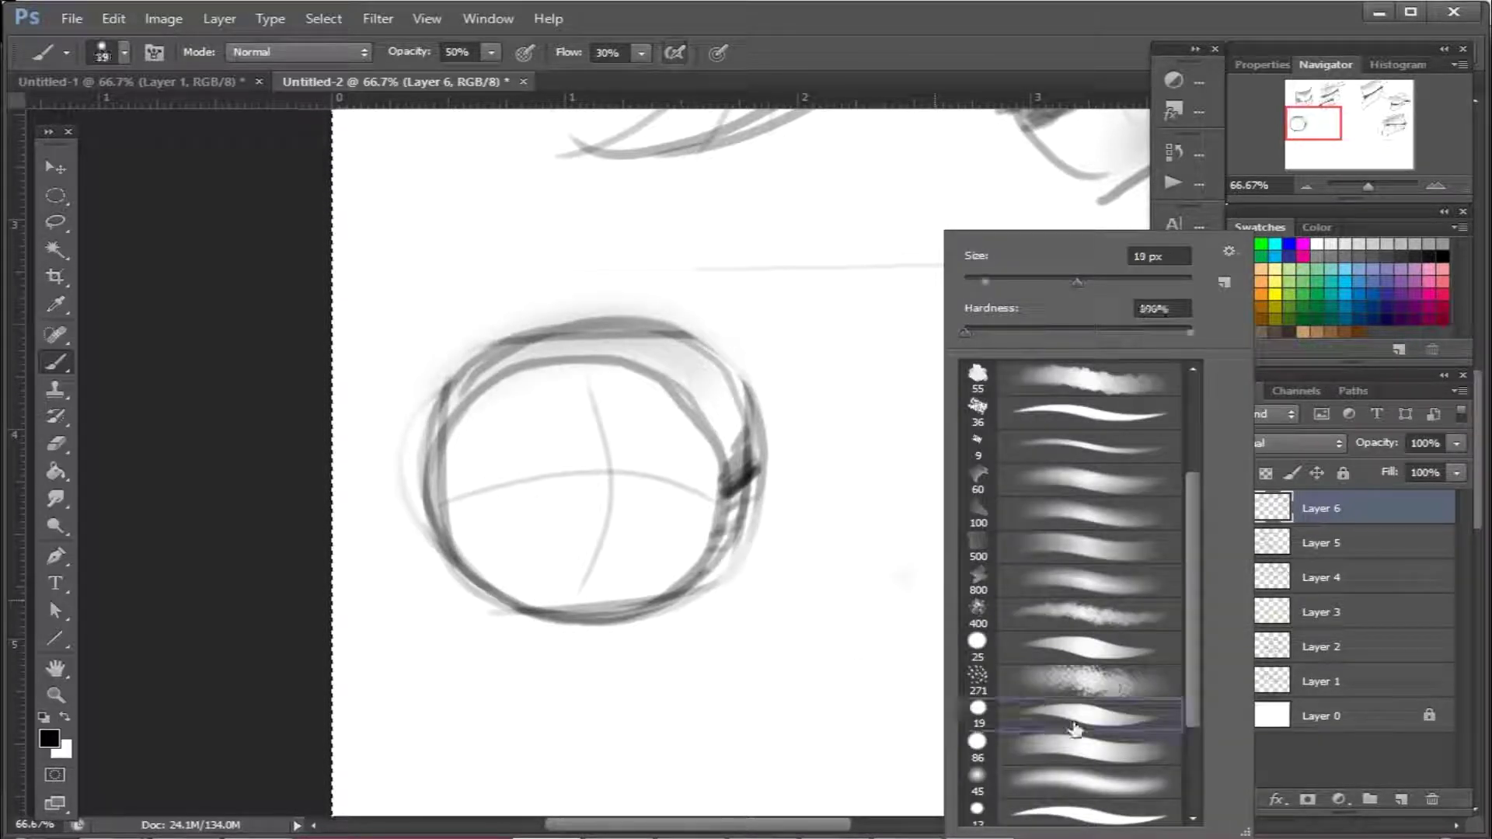
pyautogui.moveTo(443, 502)
pyautogui.mouseDown()
pyautogui.moveTo(525, 479)
pyautogui.moveTo(445, 504)
pyautogui.moveTo(580, 474)
pyautogui.mouseUp()
pyautogui.moveTo(716, 515)
pyautogui.mouseDown()
pyautogui.moveTo(679, 490)
pyautogui.moveTo(458, 502)
pyautogui.mouseUp()
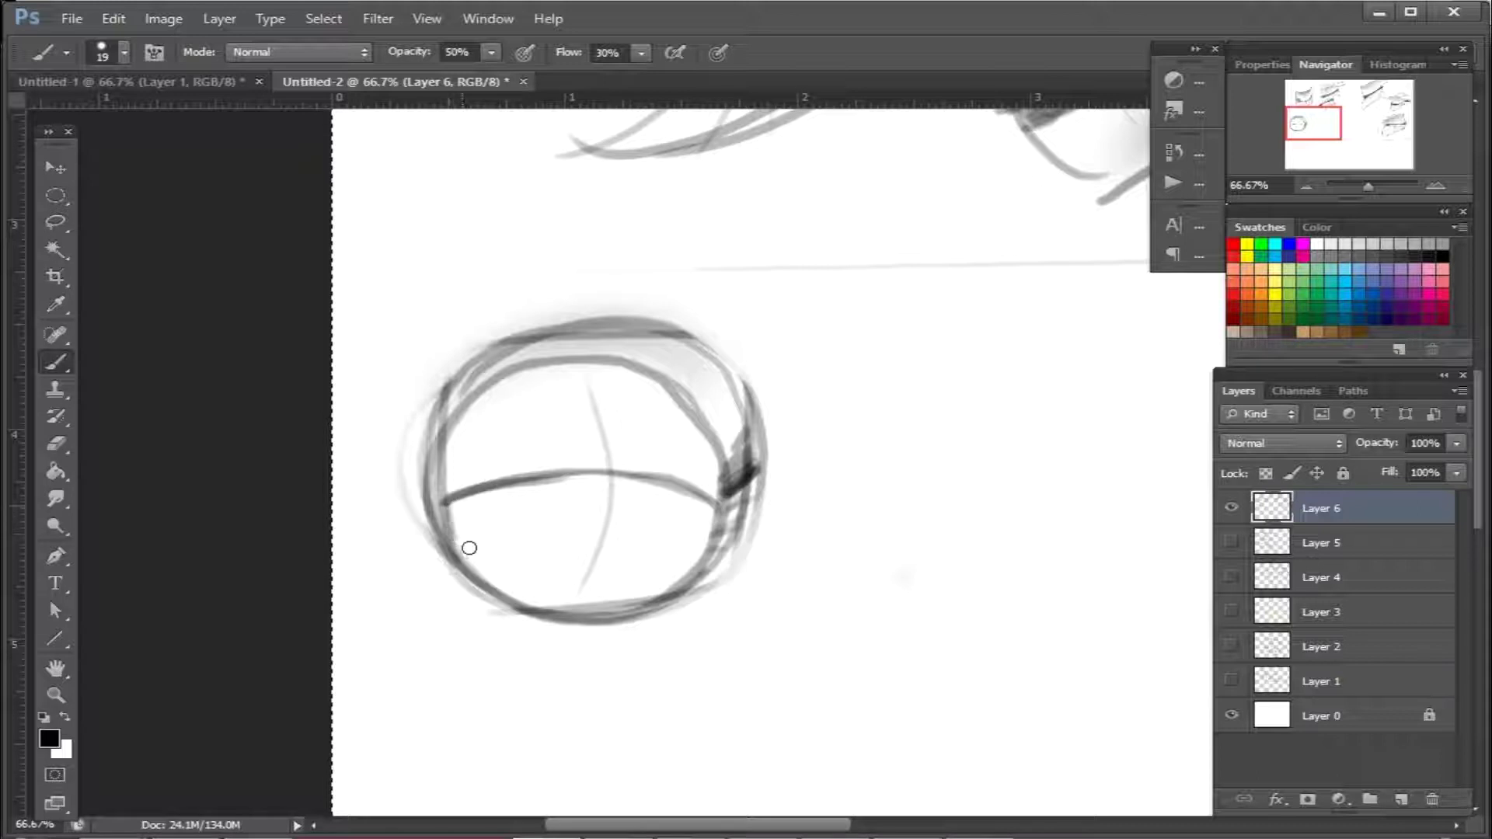
pyautogui.moveTo(464, 505)
pyautogui.mouseDown()
pyautogui.moveTo(505, 489)
pyautogui.moveTo(485, 524)
pyautogui.moveTo(505, 509)
pyautogui.moveTo(455, 543)
pyautogui.moveTo(502, 498)
pyautogui.moveTo(709, 483)
pyautogui.moveTo(652, 583)
pyautogui.moveTo(708, 517)
pyautogui.moveTo(674, 566)
pyautogui.moveTo(593, 486)
pyautogui.moveTo(704, 497)
pyautogui.moveTo(630, 484)
pyautogui.mouseUp()
pyautogui.moveTo(679, 548)
pyautogui.mouseDown()
pyautogui.moveTo(677, 515)
pyautogui.moveTo(579, 483)
pyautogui.mouseUp()
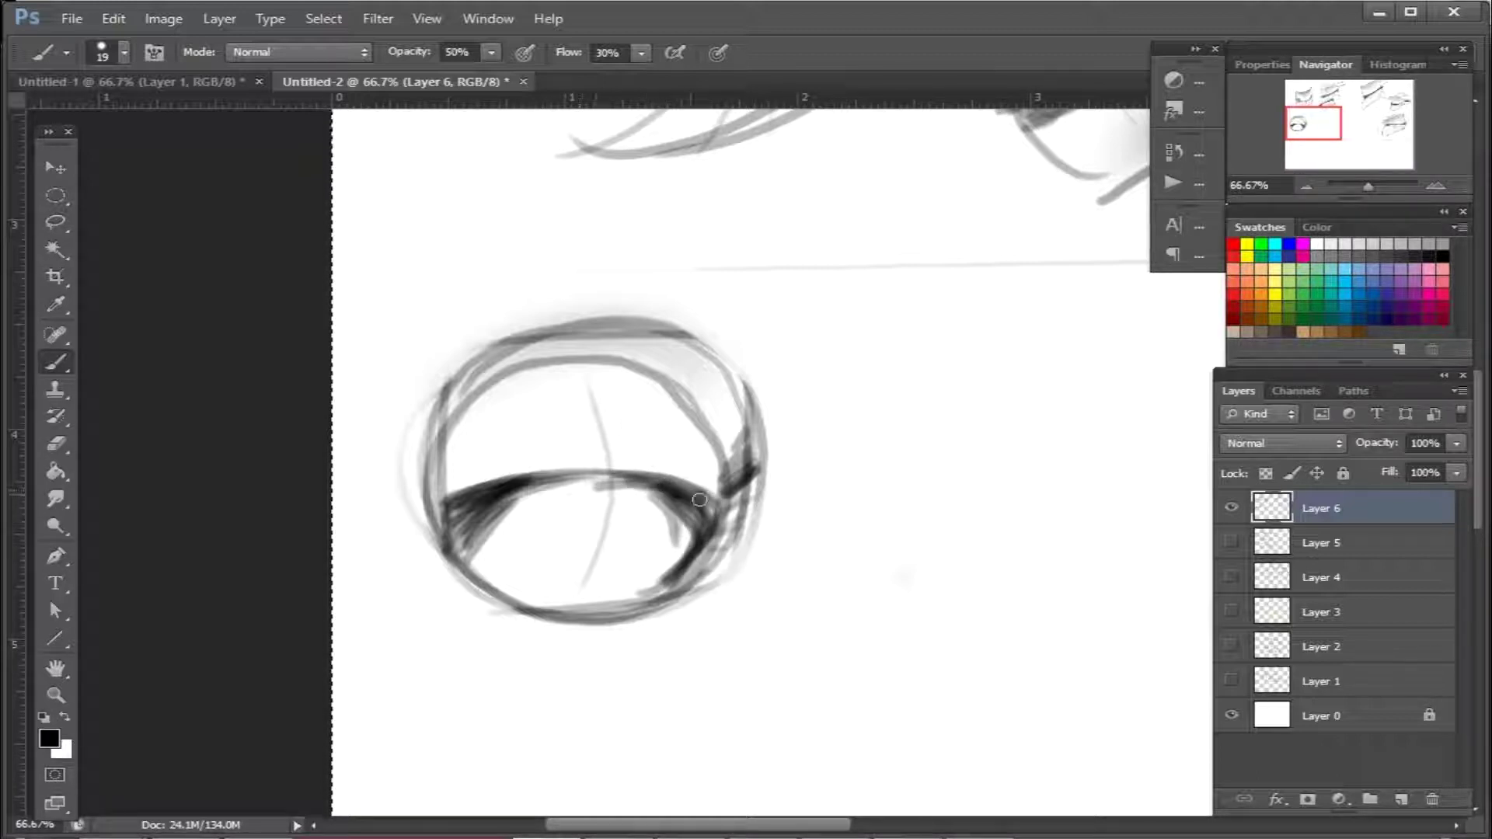
# Erase the contour line below the horizon and soften the dark wedge's inner edge with a soft size 125 eraser
pyautogui.press('e')
pyautogui.moveTo(656, 539)
pyautogui.mouseDown()
pyautogui.moveTo(588, 509)
pyautogui.moveTo(617, 510)
pyautogui.moveTo(567, 598)
pyautogui.moveTo(589, 573)
pyautogui.moveTo(623, 591)
pyautogui.moveTo(665, 579)
pyautogui.mouseUp()
pyautogui.rightClick(909, 650)
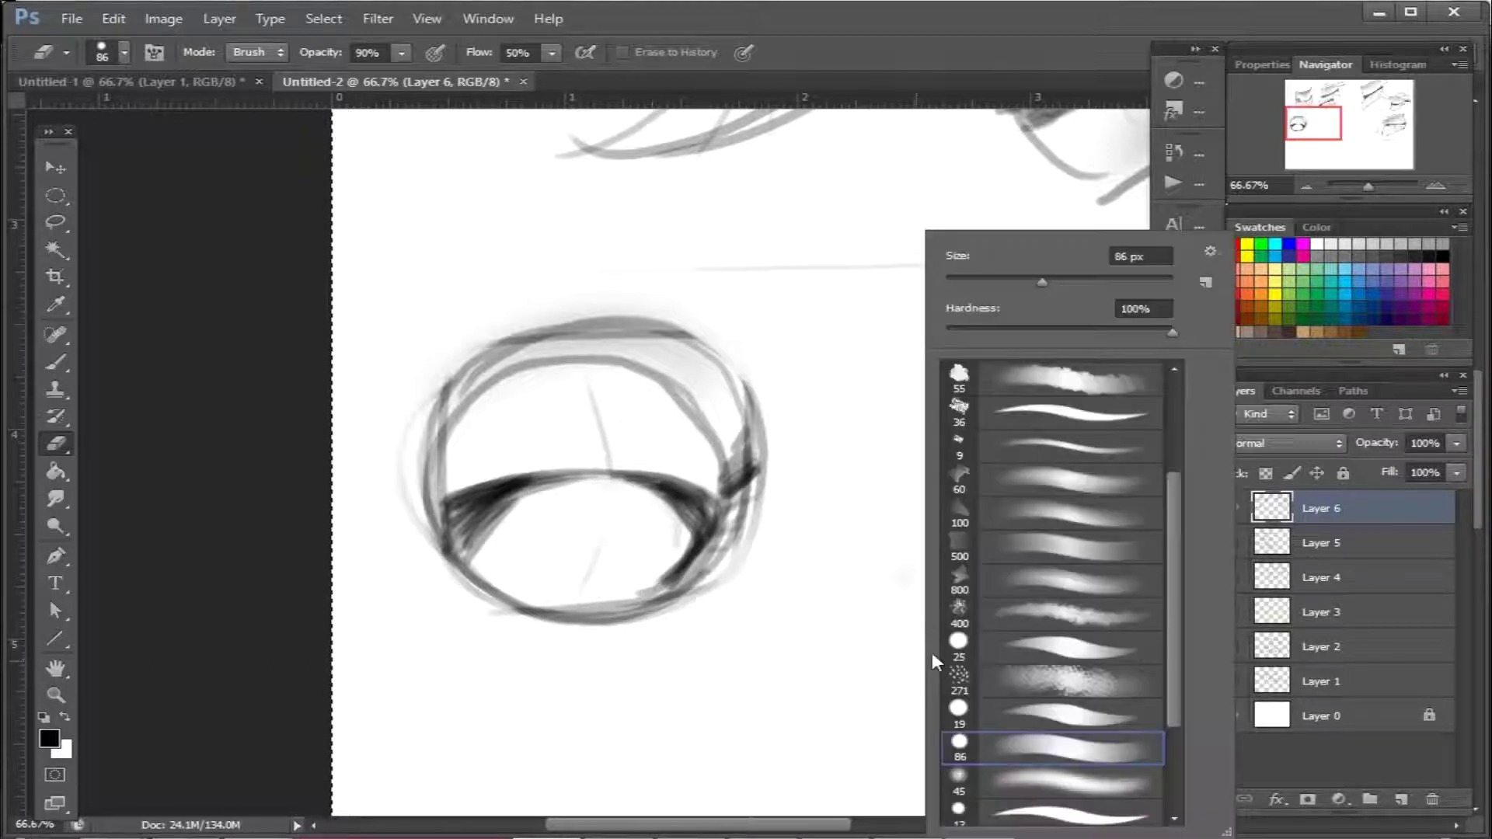
pyautogui.click(1085, 787)
pyautogui.click(706, 642)
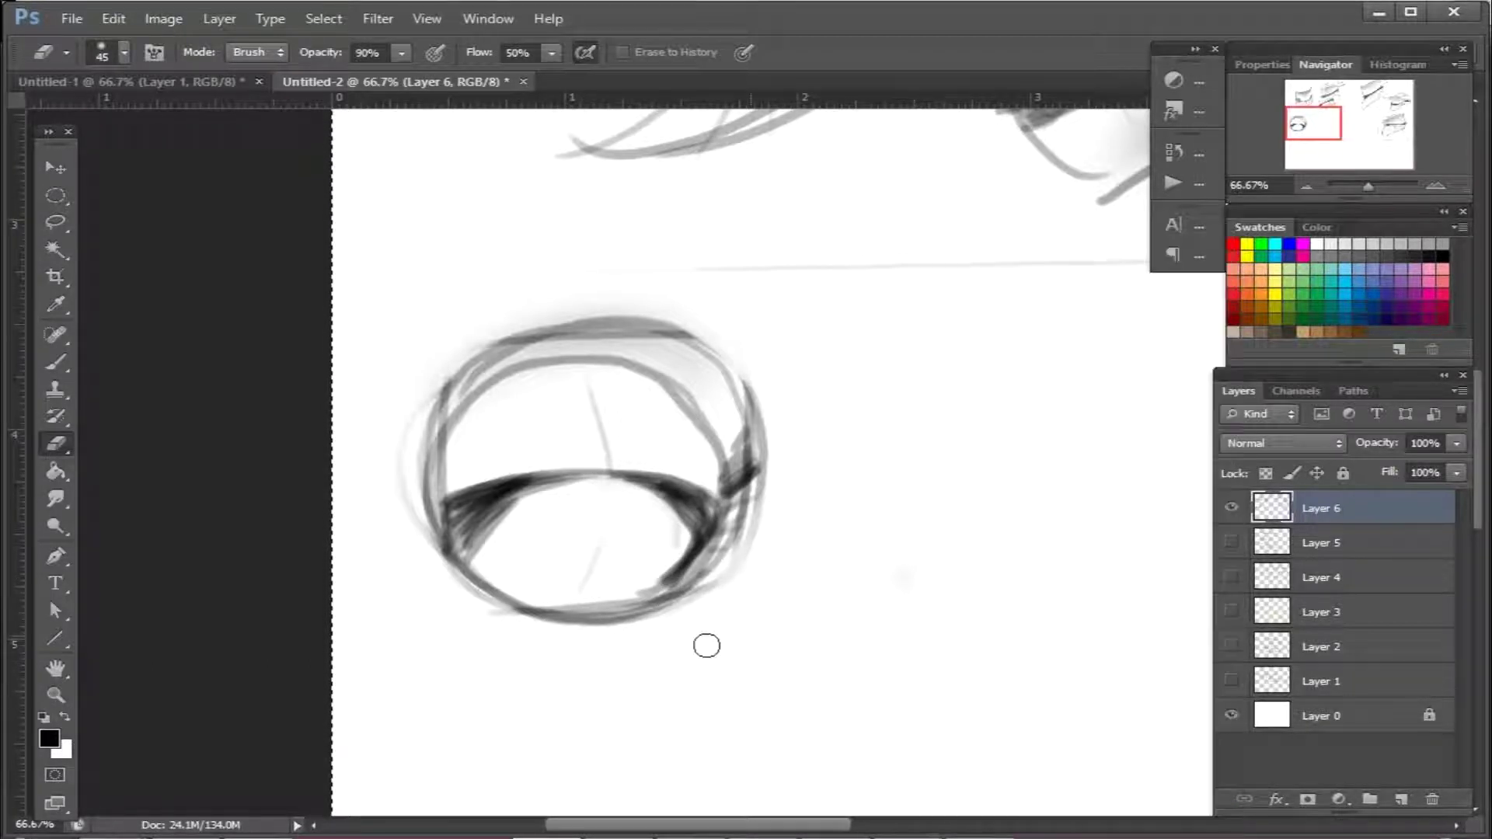
pyautogui.press(']')
pyautogui.press(']')
pyautogui.press(']')
pyautogui.press(']')
pyautogui.press(']')
pyautogui.press(']')
pyautogui.moveTo(651, 557)
pyautogui.mouseDown()
pyautogui.moveTo(567, 581)
pyautogui.moveTo(522, 573)
pyautogui.moveTo(668, 558)
pyautogui.moveTo(526, 556)
pyautogui.moveTo(677, 578)
pyautogui.moveTo(614, 562)
pyautogui.mouseUp()
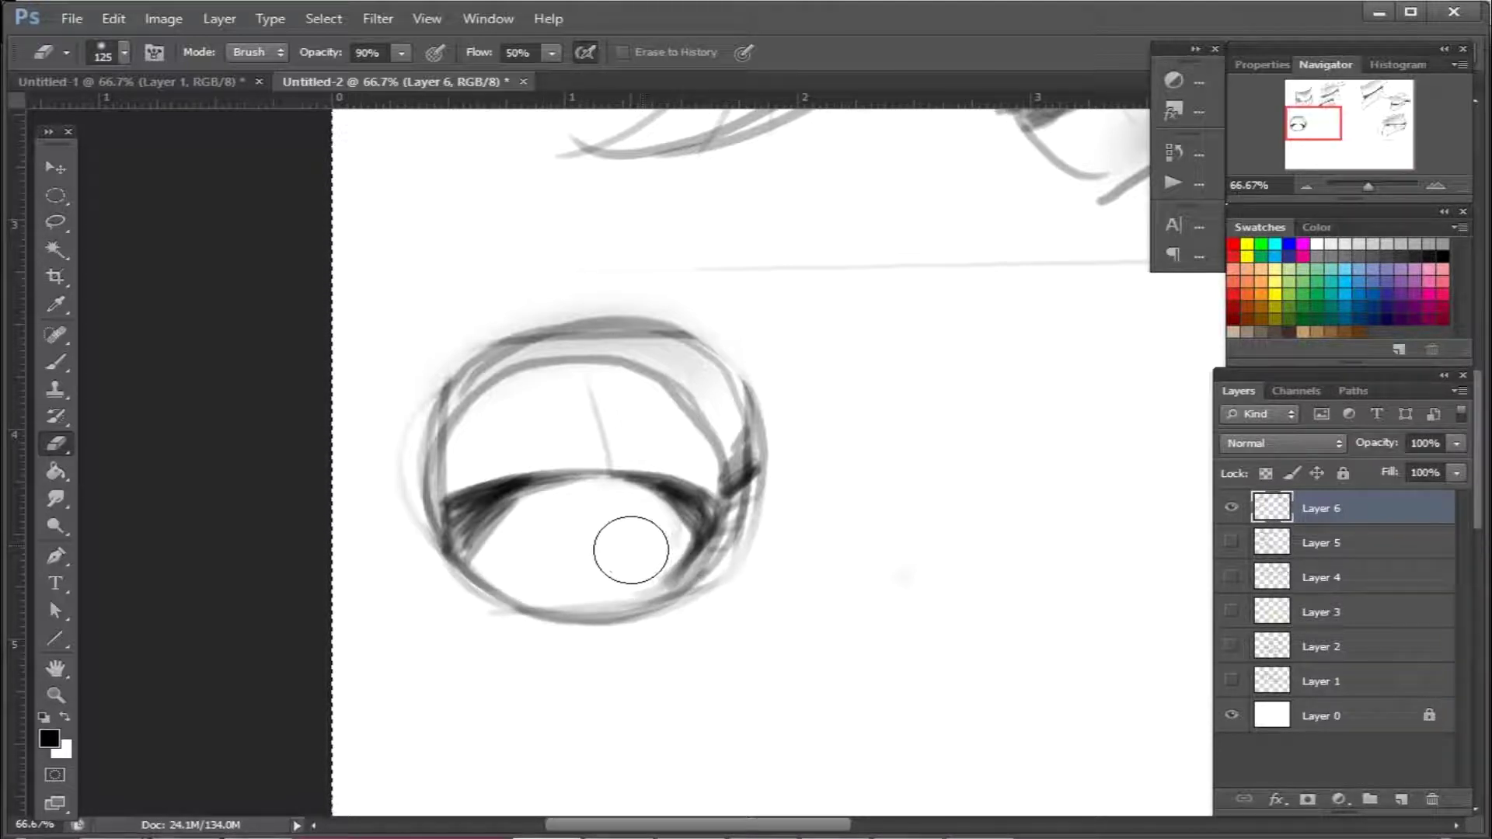
# Add a soft gray glow in the middle of the hemisphere's lower area with the soft brush at size 175
pyautogui.click(56, 362)
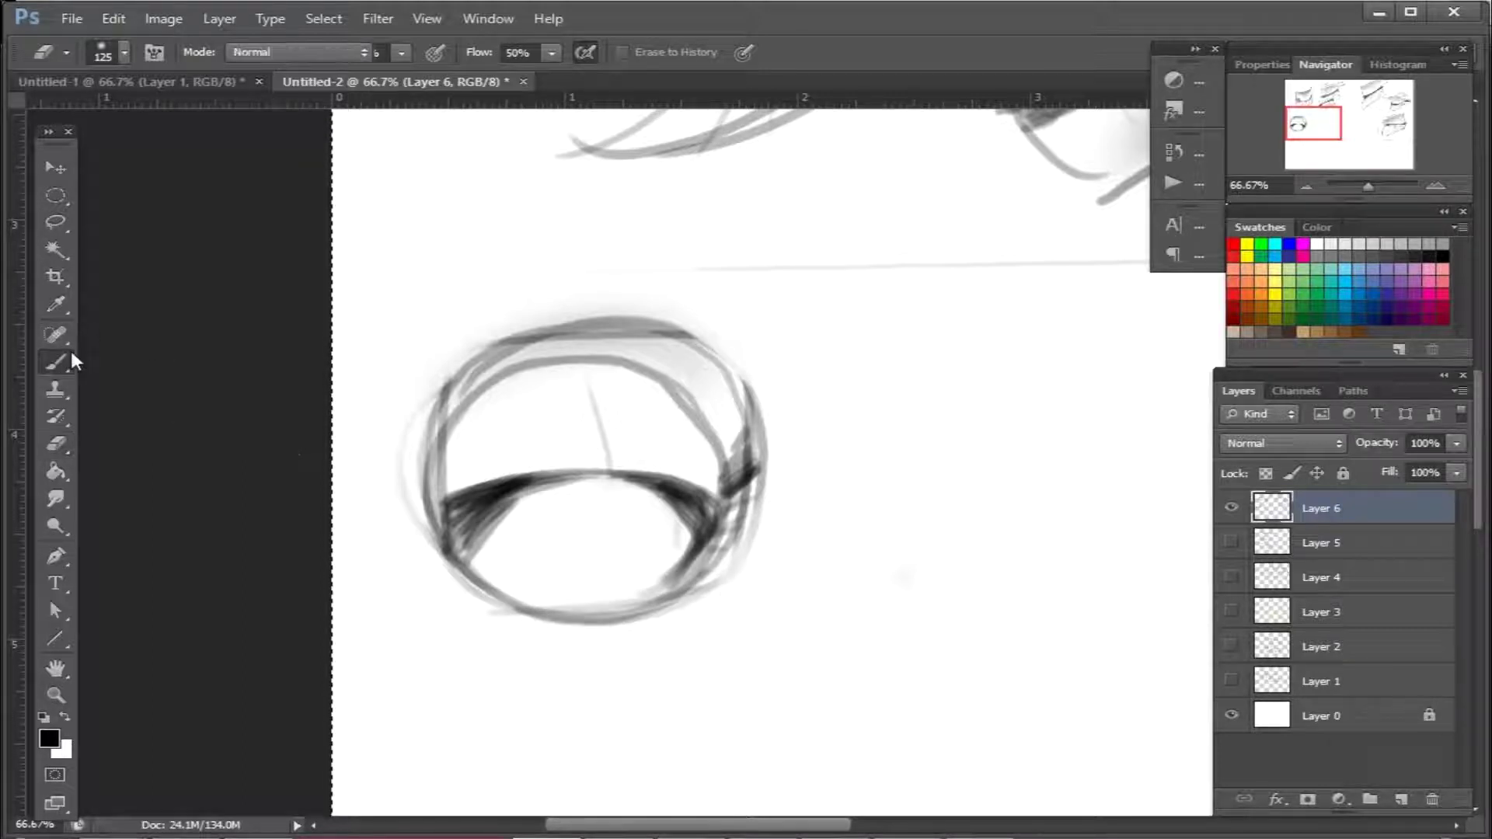
pyautogui.rightClick(846, 593)
pyautogui.doubleClick(948, 778)
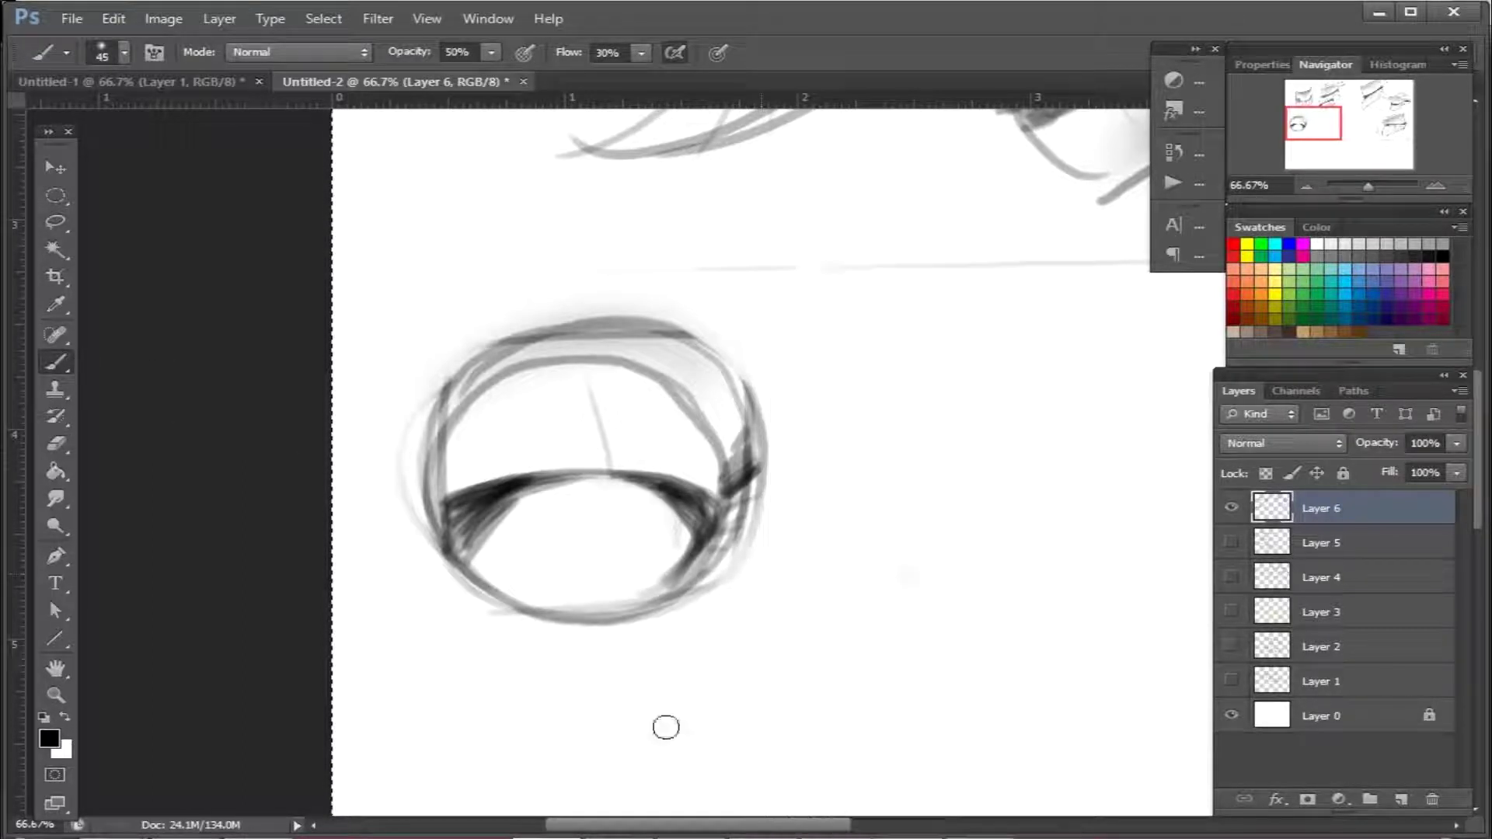
pyautogui.press(']')
pyautogui.press(']')
pyautogui.press(']')
pyautogui.press(']')
pyautogui.press(']')
pyautogui.press(']')
pyautogui.press(']')
pyautogui.press(']')
pyautogui.moveTo(616, 555)
pyautogui.mouseDown()
pyautogui.moveTo(525, 551)
pyautogui.moveTo(628, 571)
pyautogui.mouseUp()
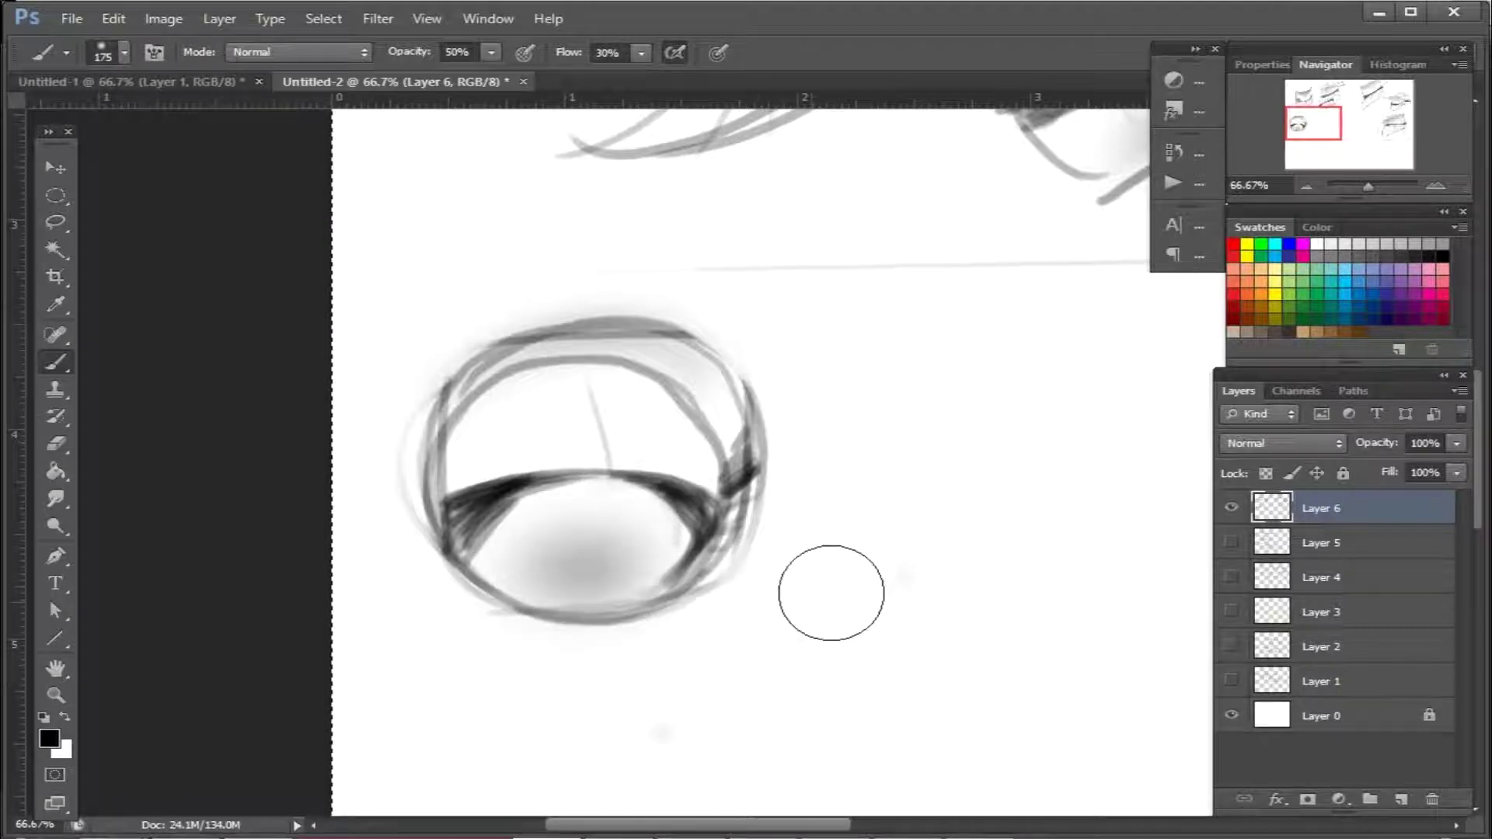
# Draw faint curved and radiating contour lines above the hemisphere's horizon with the hard size 25 brush
pyautogui.rightClick(886, 591)
pyautogui.click(1043, 661)
pyautogui.moveTo(490, 462)
pyautogui.mouseDown()
pyautogui.moveTo(703, 457)
pyautogui.moveTo(480, 429)
pyautogui.mouseUp()
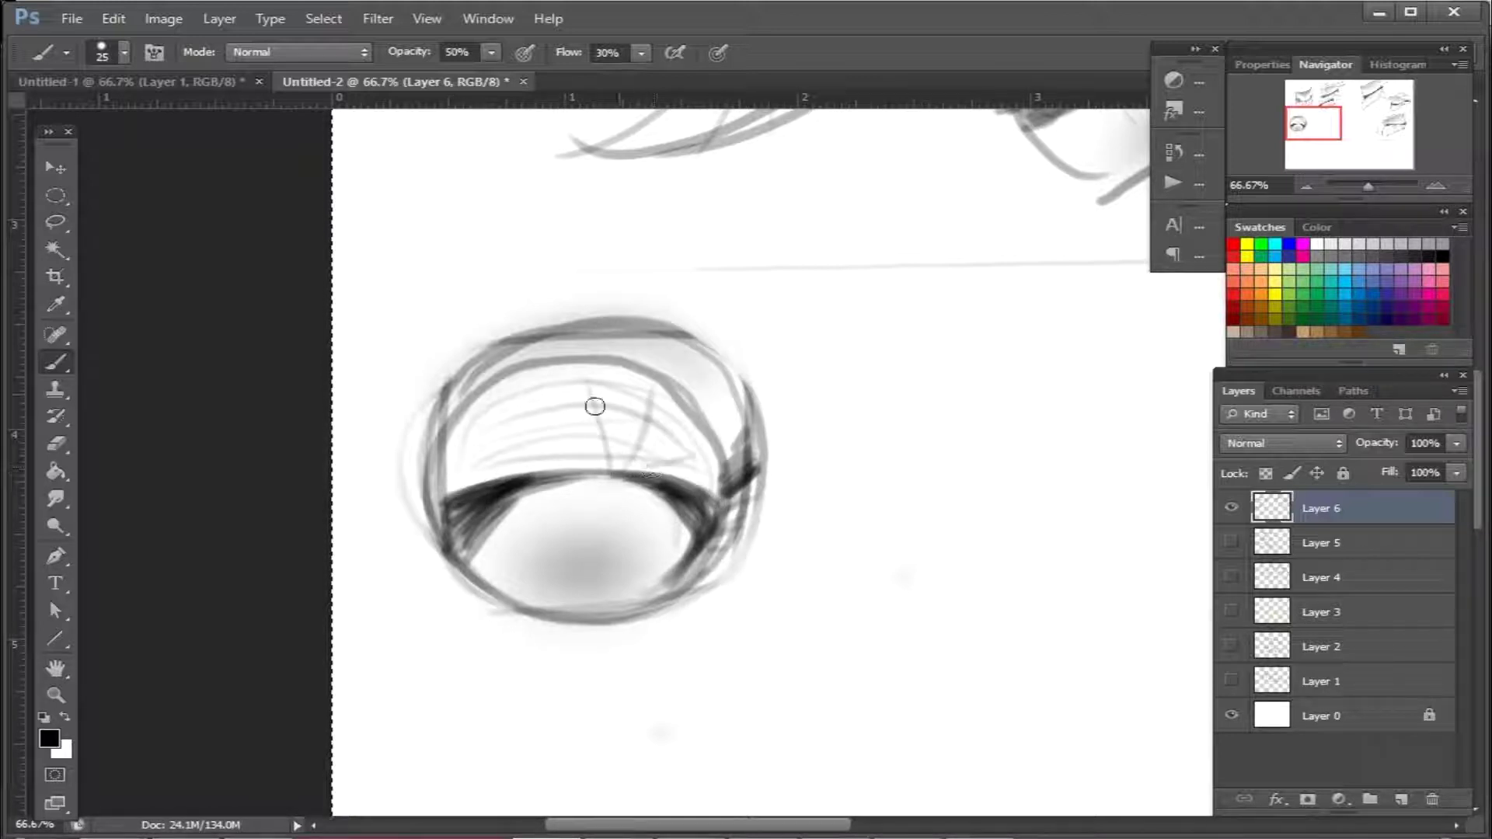
pyautogui.moveTo(605, 471); pyautogui.dragTo(506, 404)
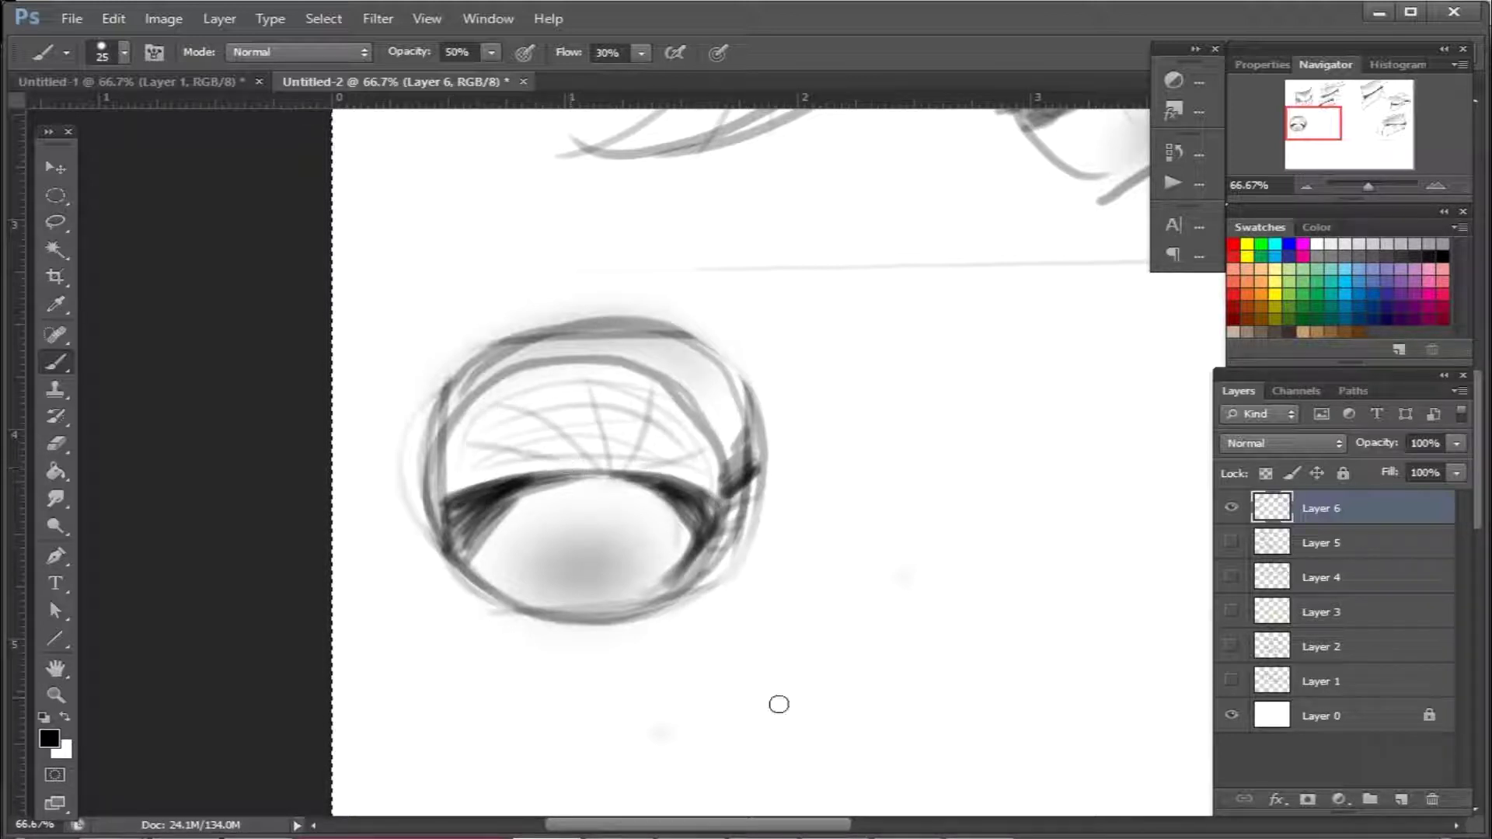
# Draw a double-headed arrow in the hemisphere's lower area and another across the contour lines in its upper area
pyautogui.moveTo(476, 631); pyautogui.dragTo(689, 596)
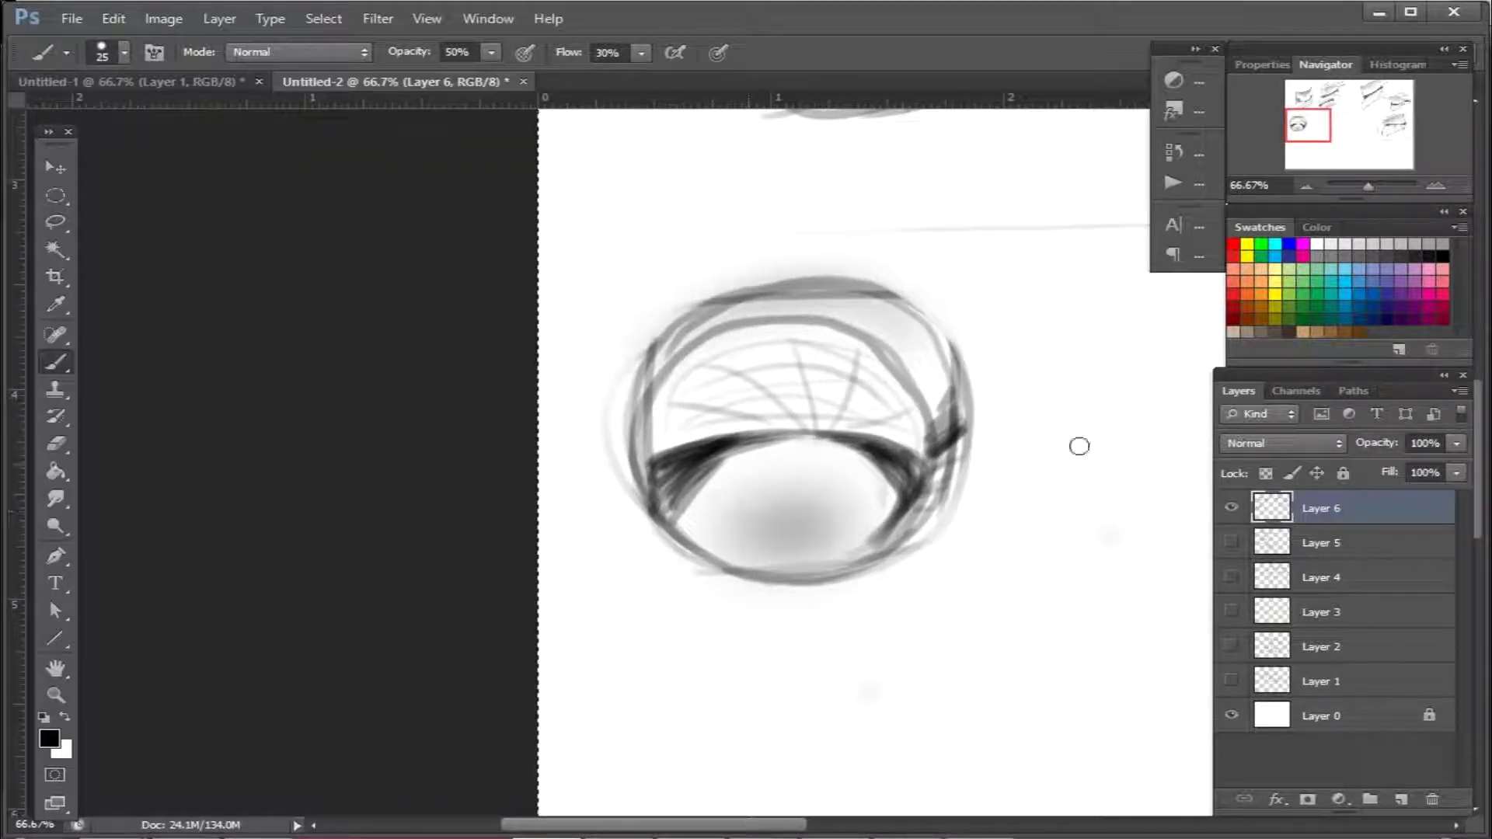
pyautogui.moveTo(723, 505); pyautogui.dragTo(796, 521)
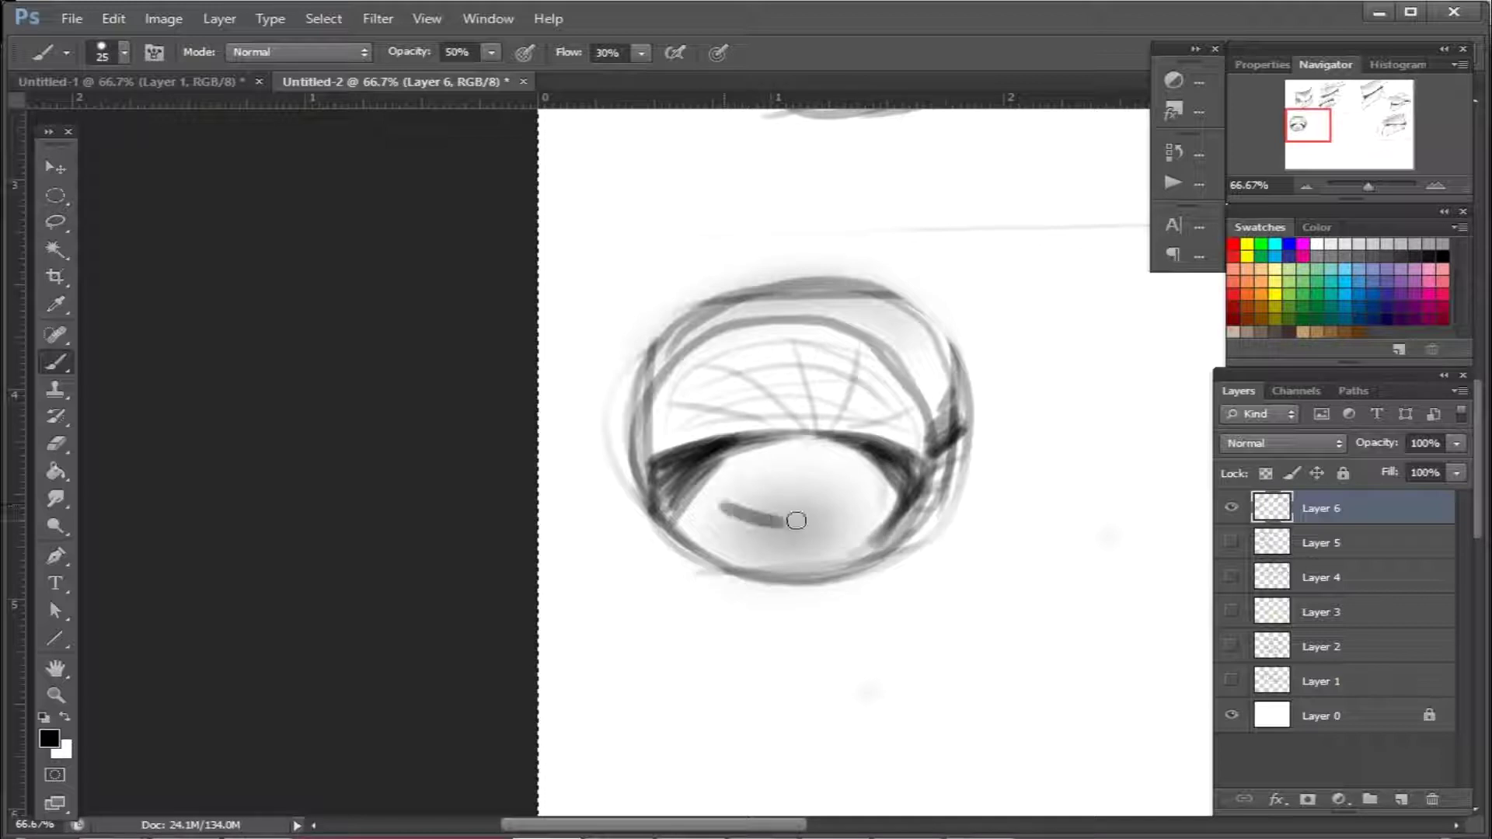
pyautogui.click(728, 523)
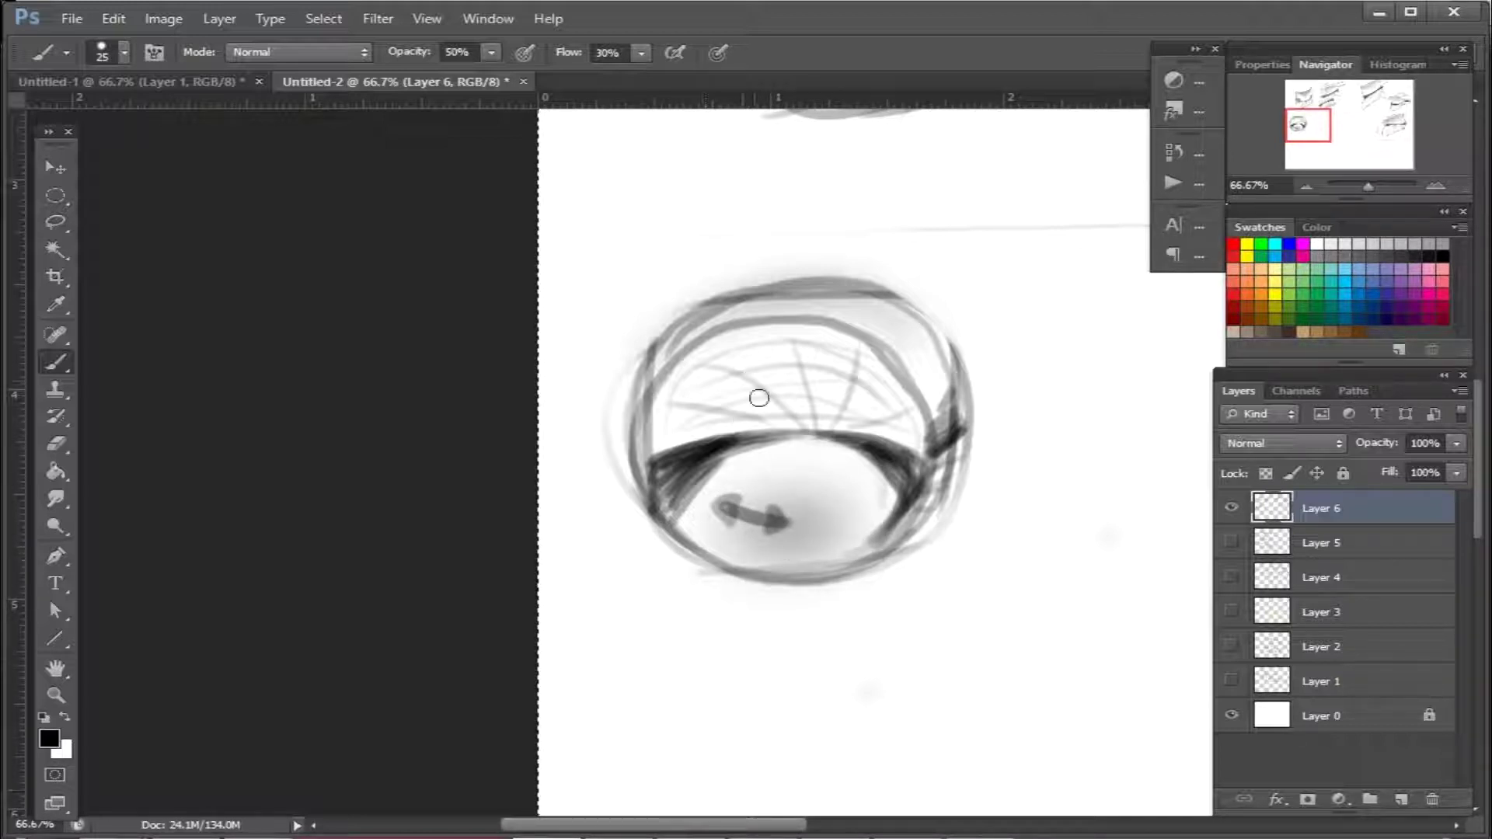
pyautogui.moveTo(750, 362); pyautogui.dragTo(736, 389)
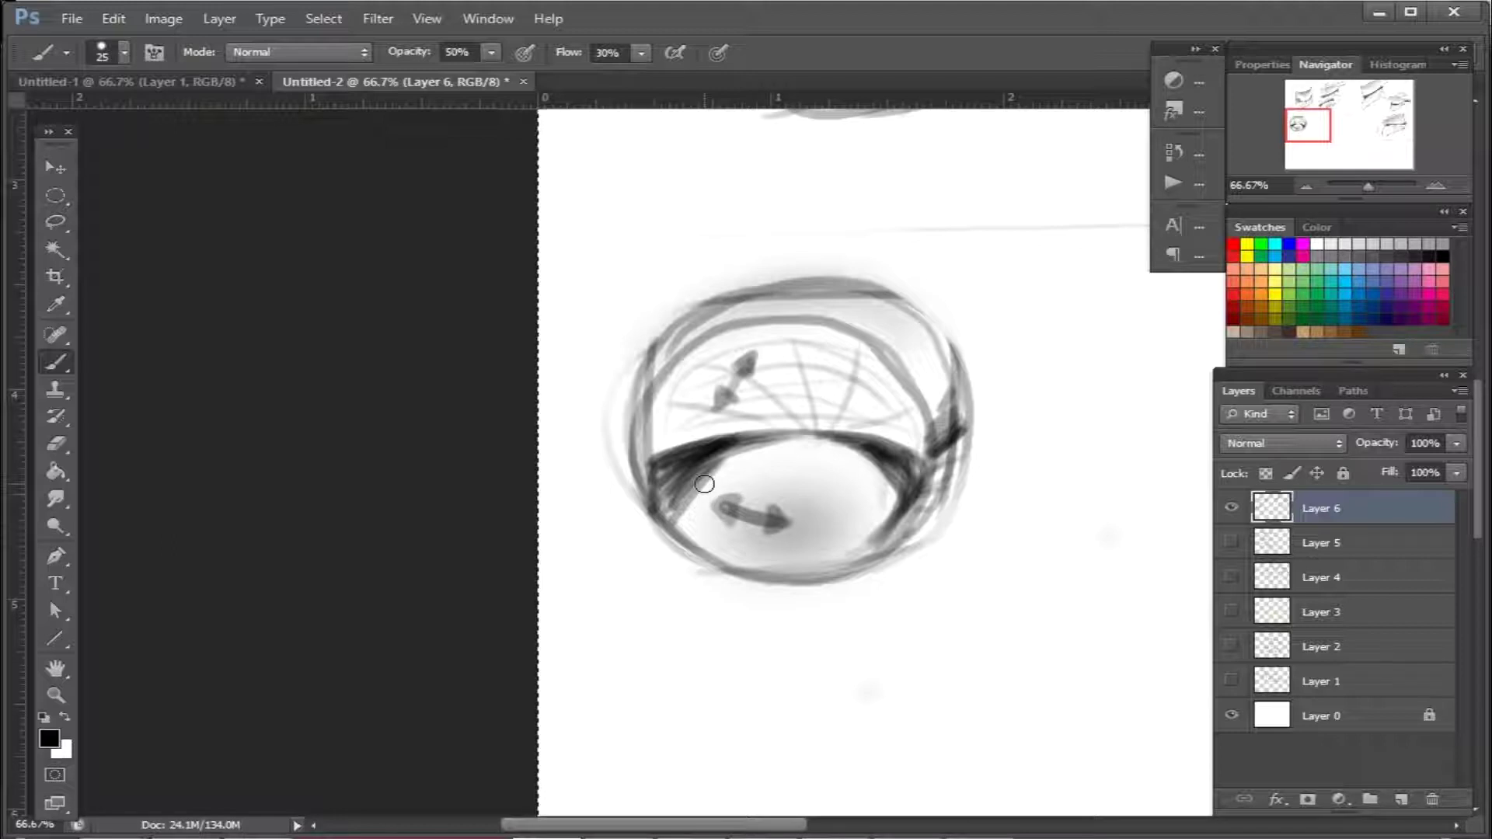
# Sketch a second rounded hemisphere outline in the empty space beside the finished one, starting from a loose box
pyautogui.moveTo(1016, 506)
pyautogui.mouseDown()
pyautogui.moveTo(1009, 579)
pyautogui.moveTo(976, 599)
pyautogui.moveTo(902, 600)
pyautogui.moveTo(866, 676)
pyautogui.mouseUp()
pyautogui.moveTo(893, 599); pyautogui.dragTo(853, 663)
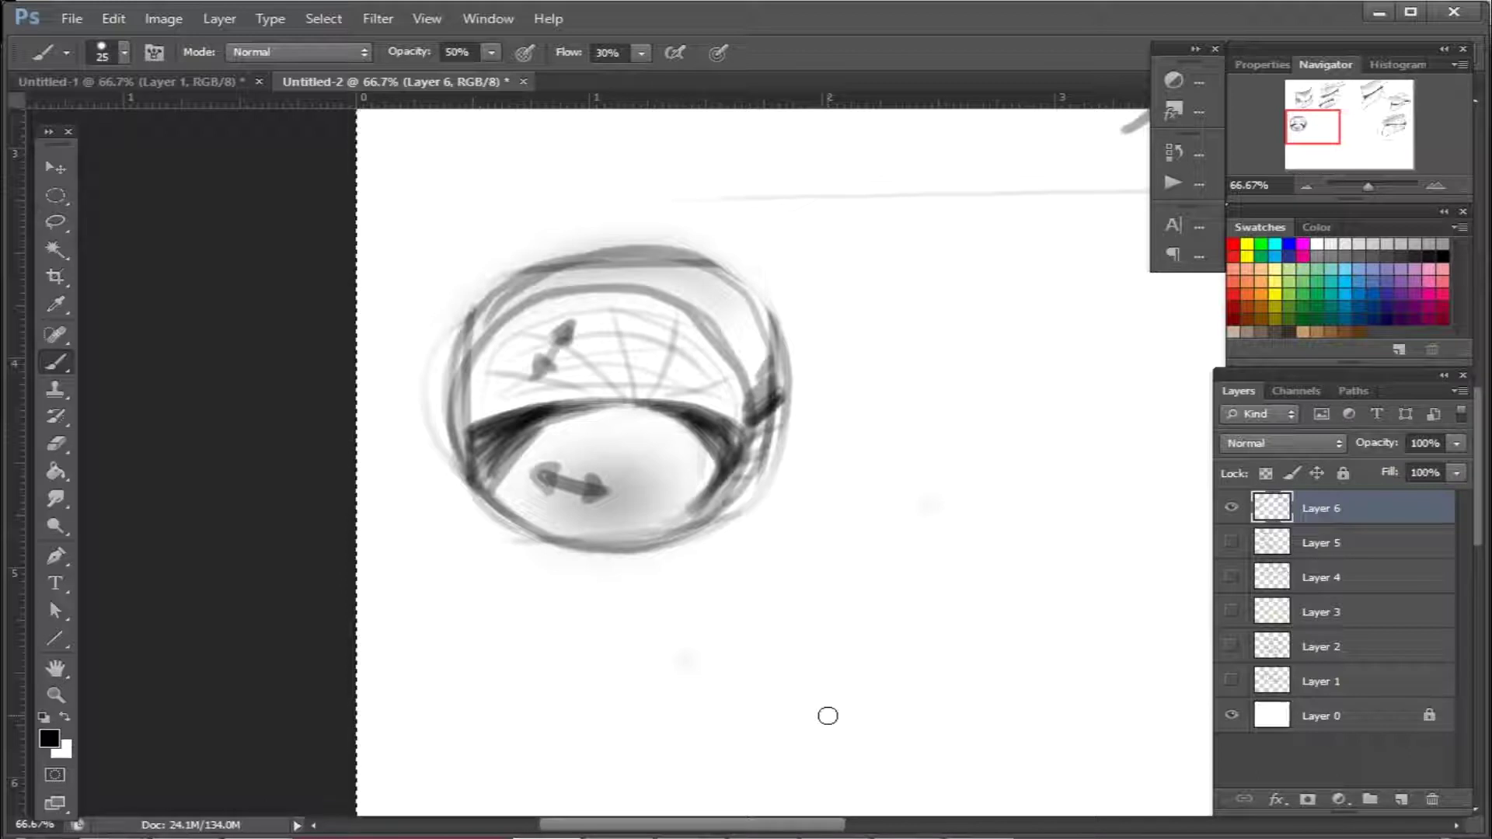
pyautogui.moveTo(989, 516); pyautogui.dragTo(842, 516)
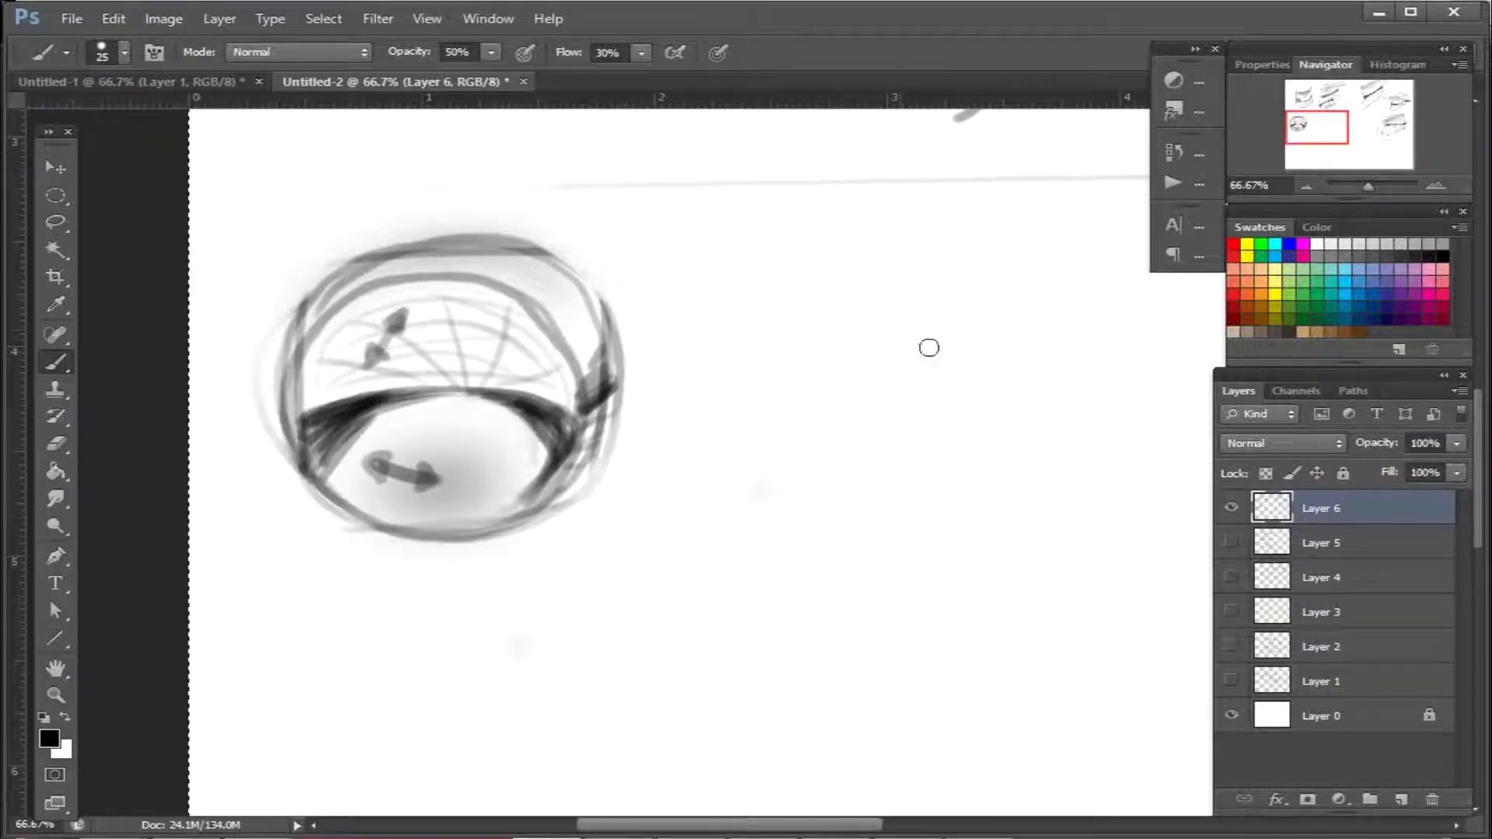
pyautogui.moveTo(802, 244)
pyautogui.mouseDown()
pyautogui.moveTo(781, 466)
pyautogui.moveTo(1095, 490)
pyautogui.moveTo(1092, 264)
pyautogui.moveTo(1065, 509)
pyautogui.mouseUp()
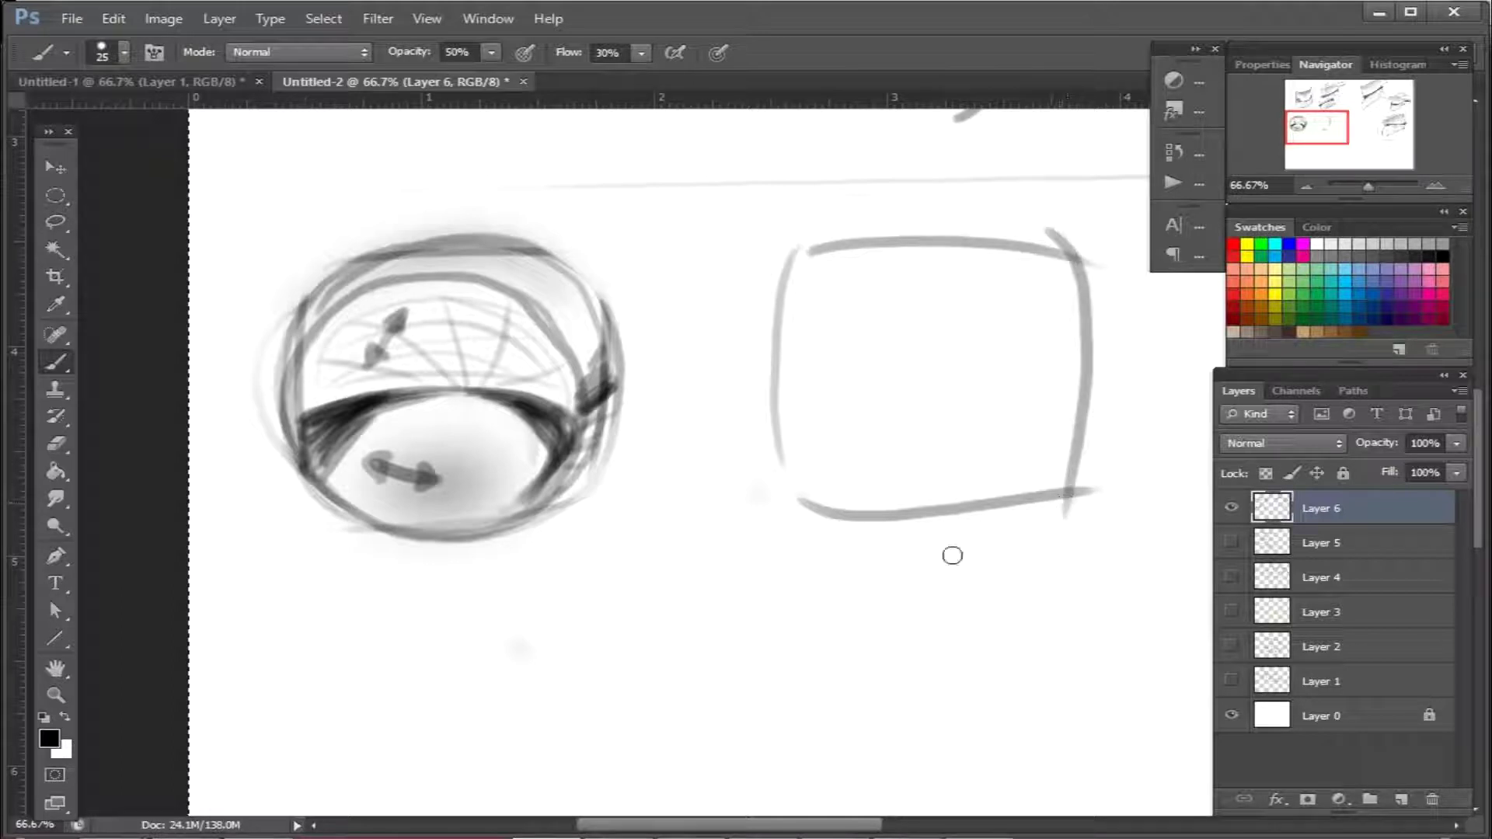
pyautogui.moveTo(1032, 246)
pyautogui.mouseDown()
pyautogui.moveTo(832, 240)
pyautogui.moveTo(1086, 443)
pyautogui.moveTo(1047, 487)
pyautogui.moveTo(906, 220)
pyautogui.moveTo(883, 523)
pyautogui.moveTo(1016, 226)
pyautogui.moveTo(776, 333)
pyautogui.moveTo(785, 400)
pyautogui.mouseUp()
# Handwrite the curved label "CONCAVE HEMISPHERE" around the first hemisphere and an abbreviated "CONVEX HEMIS" label around the second
pyautogui.moveTo(250, 259)
pyautogui.mouseDown()
pyautogui.moveTo(244, 289)
pyautogui.moveTo(276, 255)
pyautogui.mouseUp()
pyautogui.click(294, 258)
pyautogui.moveTo(301, 231)
pyautogui.mouseDown()
pyautogui.moveTo(298, 250)
pyautogui.moveTo(327, 224)
pyautogui.mouseUp()
pyautogui.moveTo(334, 214); pyautogui.dragTo(412, 204)
pyautogui.moveTo(500, 189)
pyautogui.mouseDown()
pyautogui.moveTo(456, 340)
pyautogui.moveTo(410, 394)
pyautogui.mouseUp()
pyautogui.moveTo(411, 381); pyautogui.dragTo(441, 377)
pyautogui.moveTo(443, 359)
pyautogui.mouseDown()
pyautogui.moveTo(479, 403)
pyautogui.moveTo(508, 389)
pyautogui.moveTo(560, 422)
pyautogui.moveTo(584, 415)
pyautogui.moveTo(595, 439)
pyautogui.moveTo(630, 431)
pyautogui.moveTo(618, 448)
pyautogui.moveTo(634, 464)
pyautogui.moveTo(668, 486)
pyautogui.mouseUp()
pyautogui.moveTo(809, 374)
pyautogui.mouseDown()
pyautogui.moveTo(723, 421)
pyautogui.moveTo(816, 412)
pyautogui.moveTo(866, 428)
pyautogui.mouseUp()
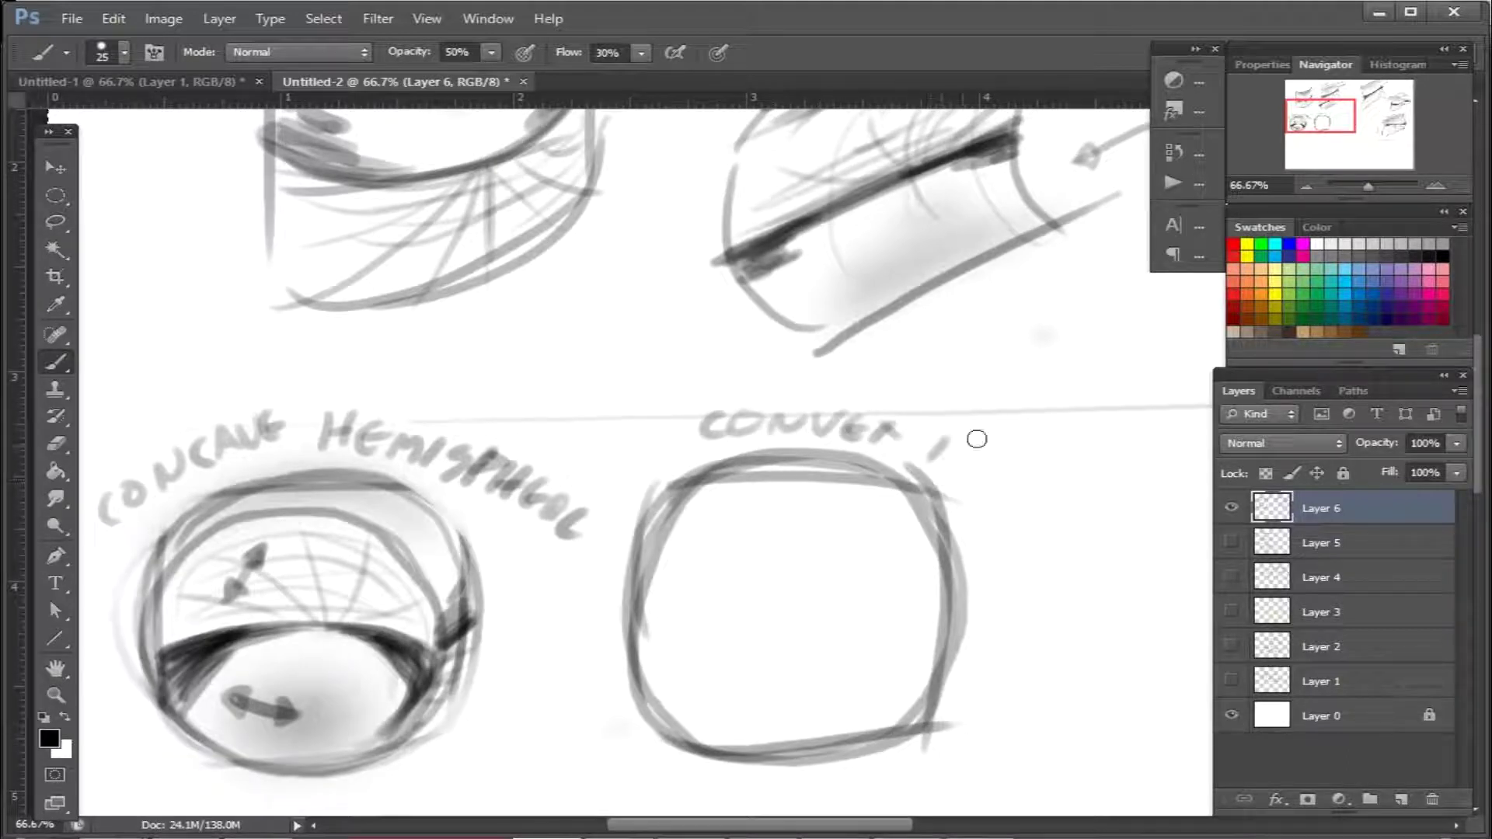
pyautogui.moveTo(973, 476)
pyautogui.mouseDown()
pyautogui.moveTo(1036, 560)
pyautogui.moveTo(1058, 684)
pyautogui.mouseUp()
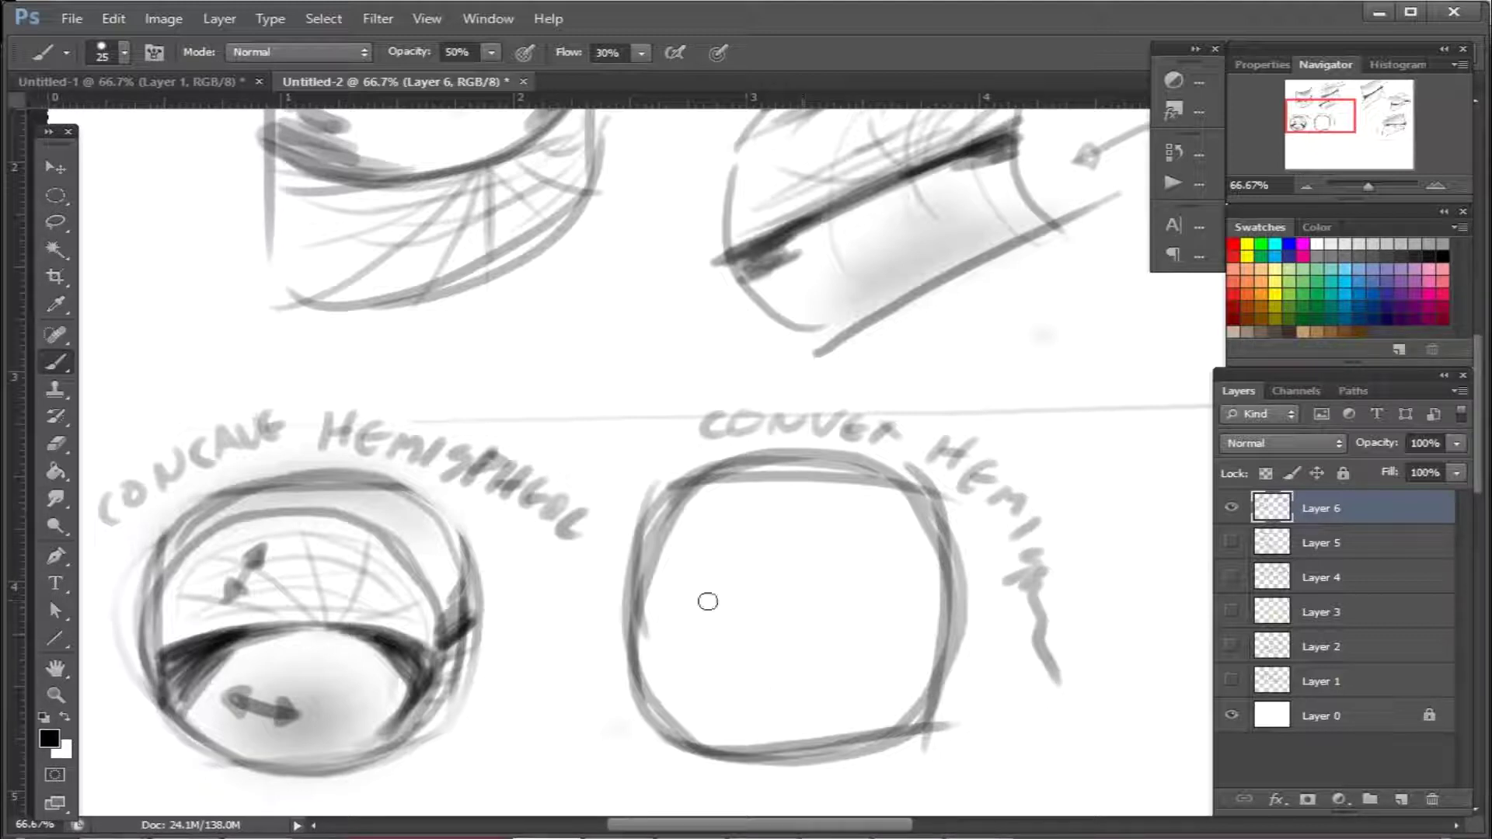
# Draw cross-contour lines and a downward-bowed horizon on the convex hemisphere, darkening the horizon at both ends
pyautogui.moveTo(652, 610)
pyautogui.mouseDown()
pyautogui.moveTo(816, 635)
pyautogui.moveTo(950, 618)
pyautogui.mouseUp()
pyautogui.moveTo(769, 471); pyautogui.dragTo(774, 750)
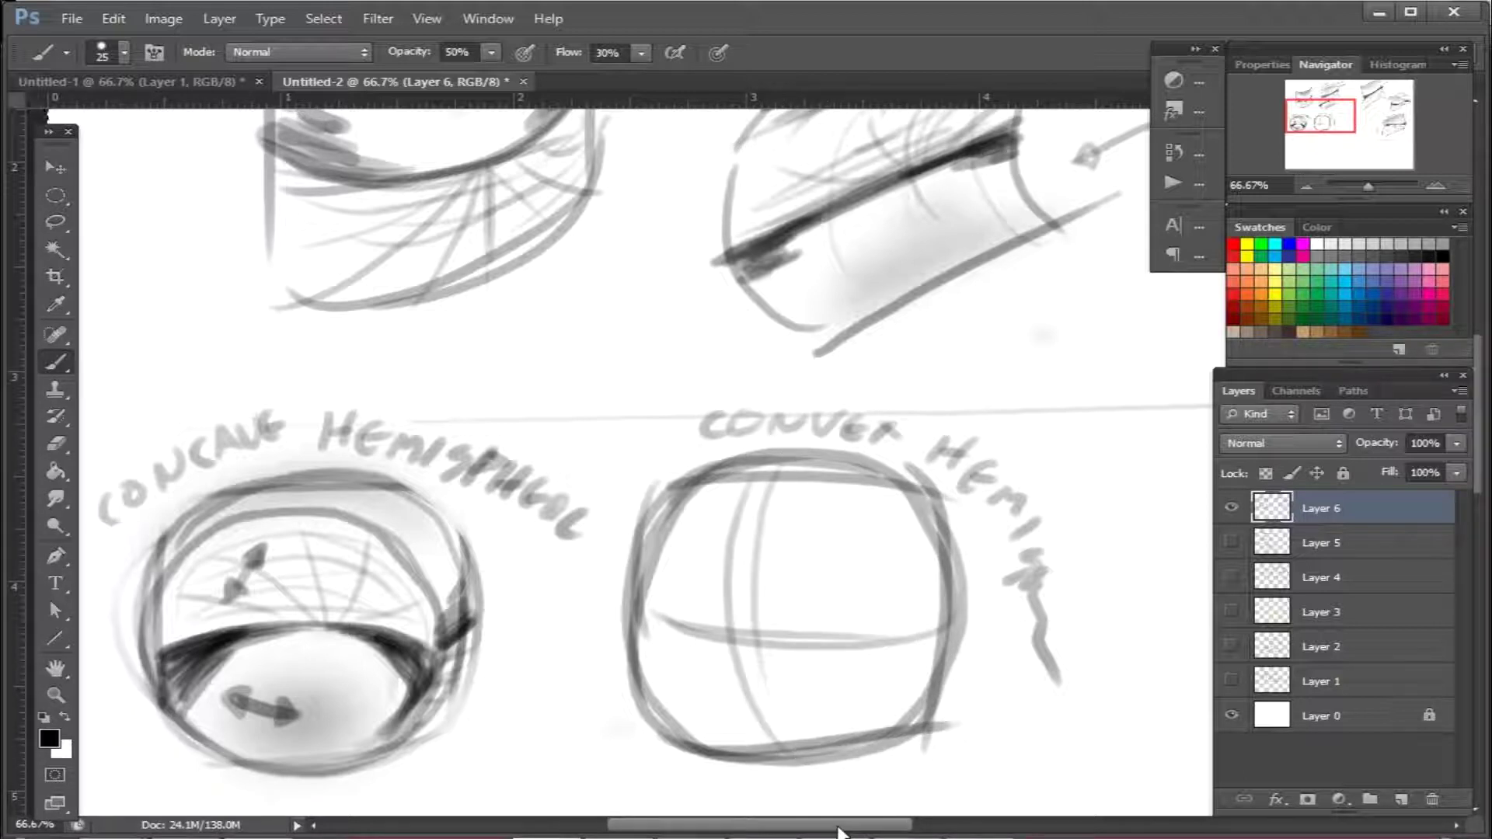
pyautogui.moveTo(941, 624)
pyautogui.mouseDown()
pyautogui.moveTo(668, 628)
pyautogui.moveTo(940, 617)
pyautogui.moveTo(847, 636)
pyautogui.moveTo(893, 614)
pyautogui.moveTo(931, 559)
pyautogui.mouseUp()
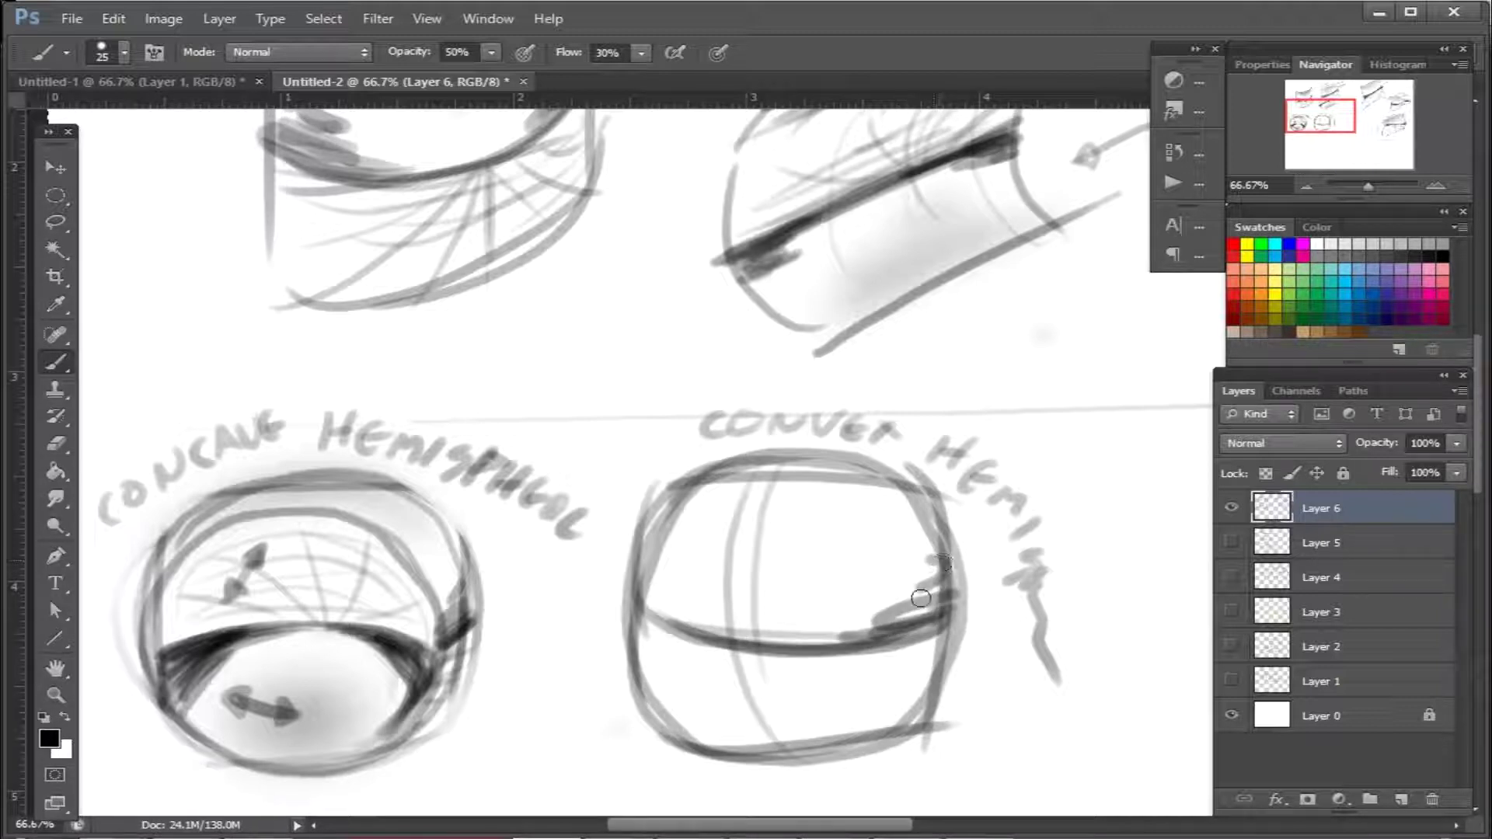
pyautogui.moveTo(937, 617)
pyautogui.mouseDown()
pyautogui.moveTo(695, 626)
pyautogui.moveTo(720, 616)
pyautogui.moveTo(642, 595)
pyautogui.moveTo(656, 593)
pyautogui.mouseUp()
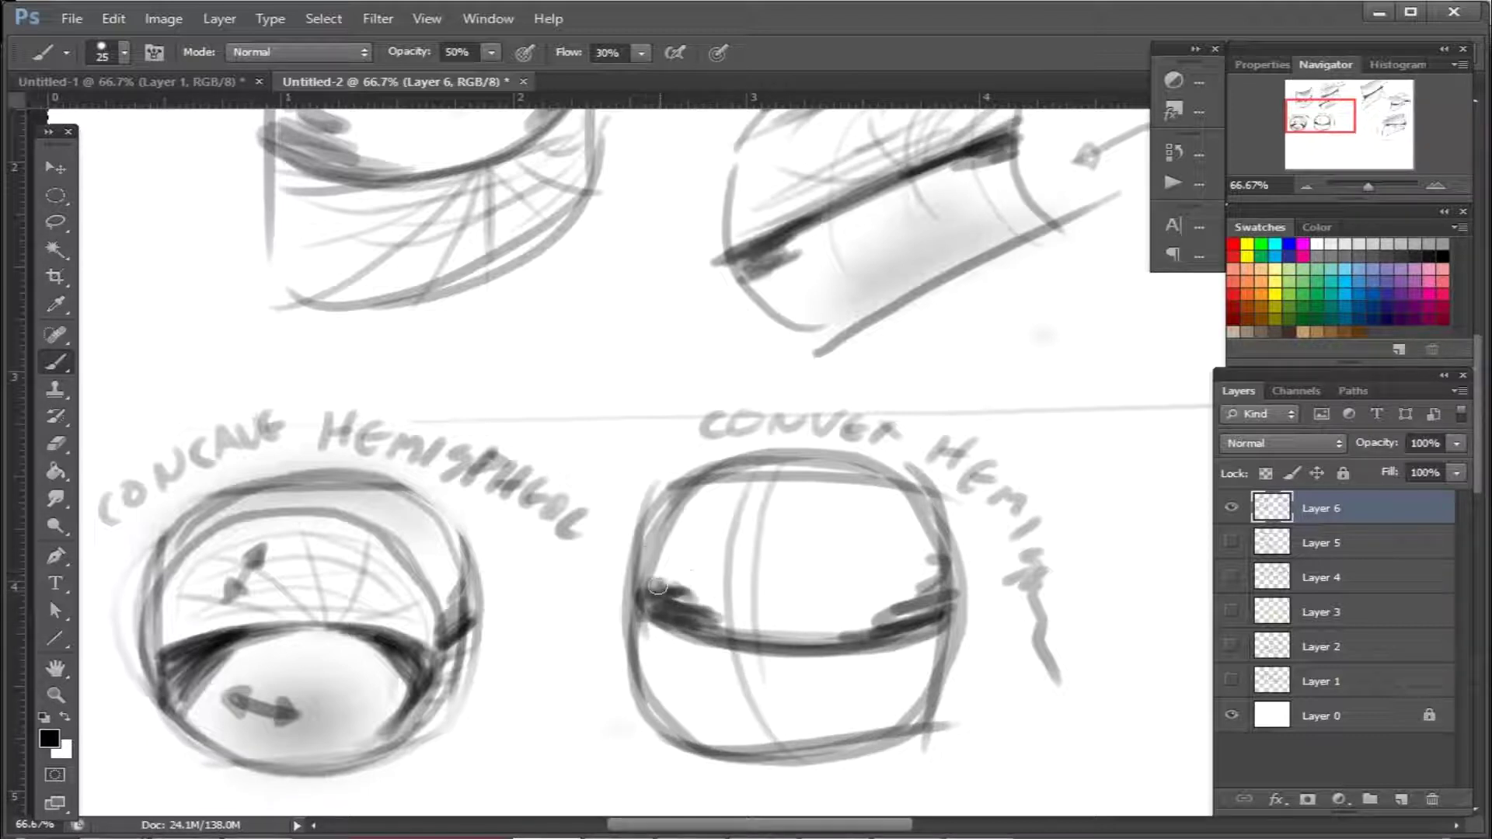
# Darken both ends of the convex hemisphere's horizon, erase its middle section lighter, and redraw that section with a thin line
pyautogui.moveTo(721, 625)
pyautogui.mouseDown()
pyautogui.moveTo(793, 649)
pyautogui.moveTo(932, 642)
pyautogui.mouseUp()
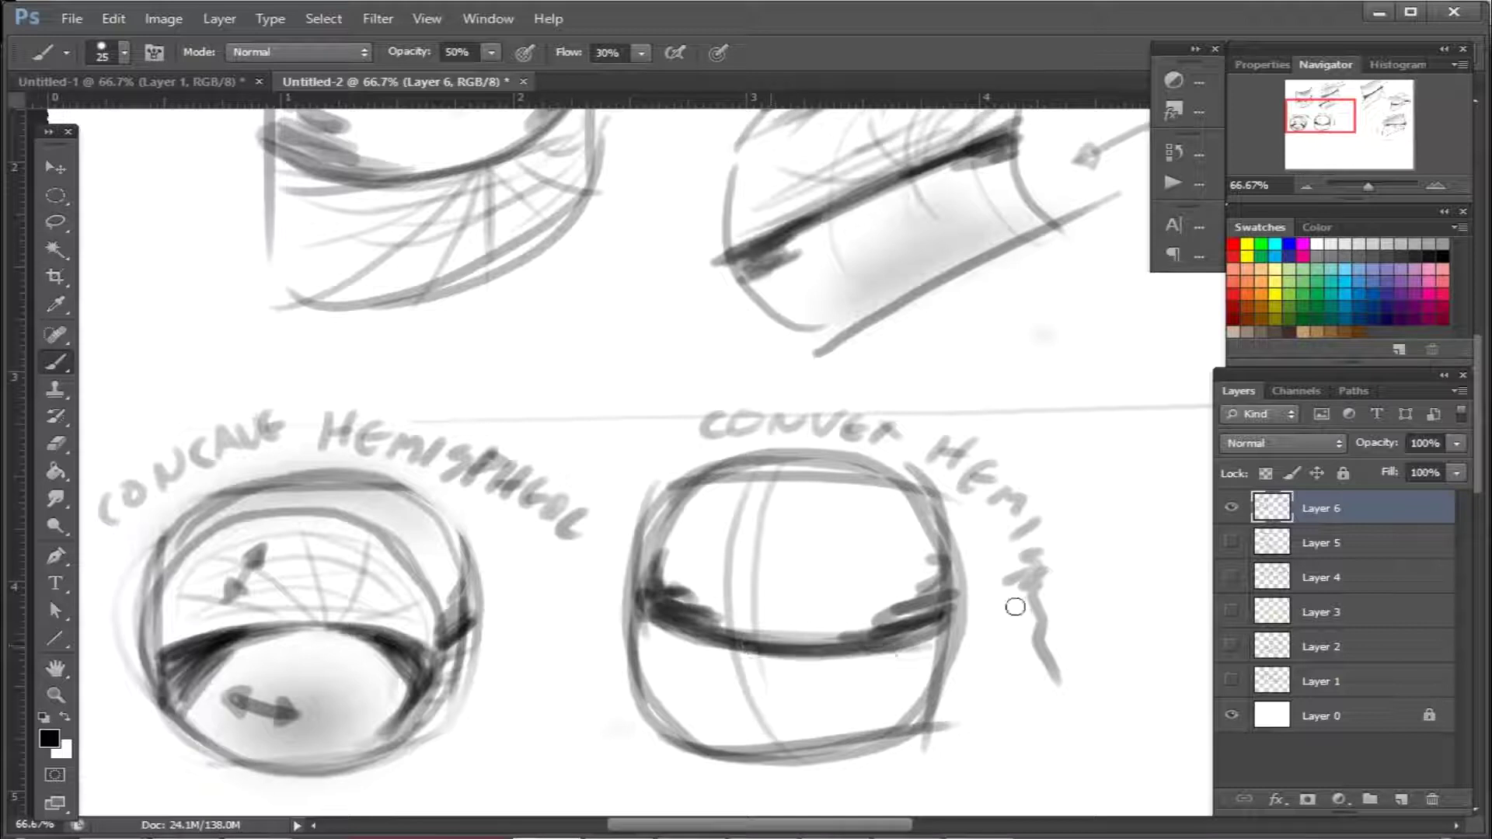
pyautogui.press('e')
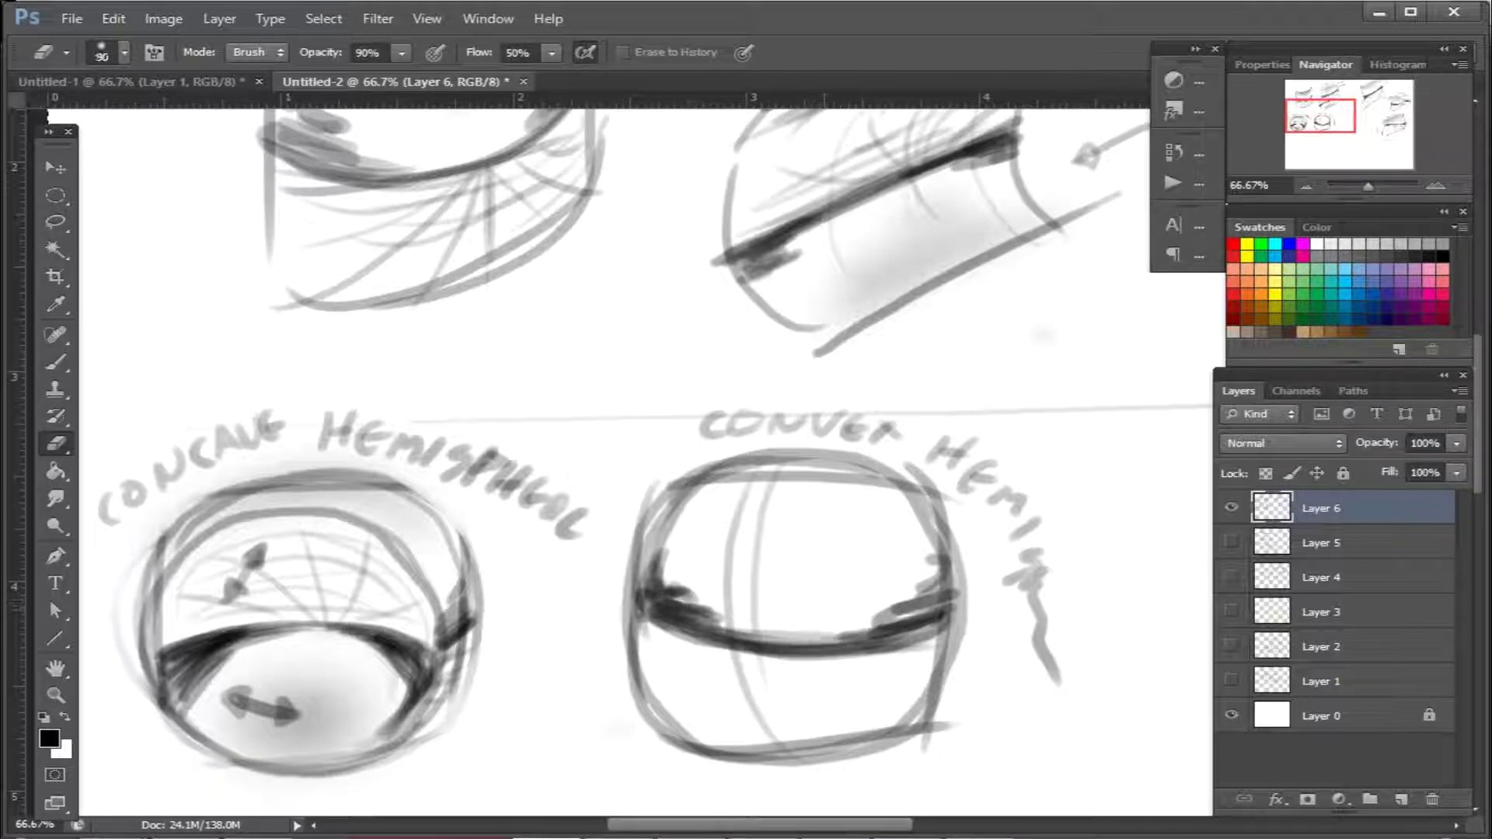
pyautogui.moveTo(799, 627)
pyautogui.mouseDown()
pyautogui.moveTo(710, 616)
pyautogui.moveTo(696, 600)
pyautogui.moveTo(766, 627)
pyautogui.moveTo(855, 620)
pyautogui.mouseUp()
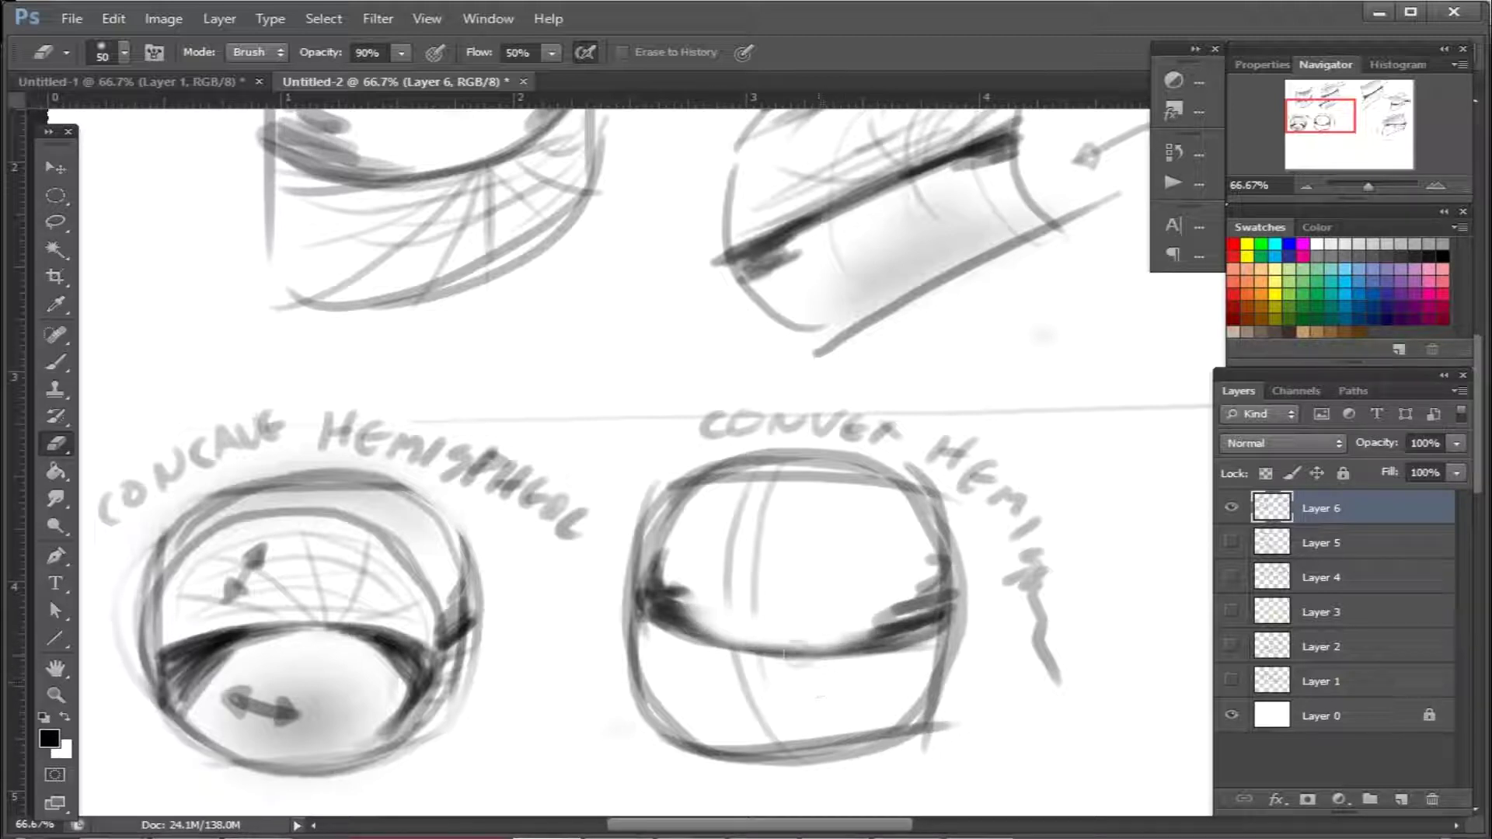
pyautogui.moveTo(765, 649); pyautogui.dragTo(891, 643)
pyautogui.press('b')
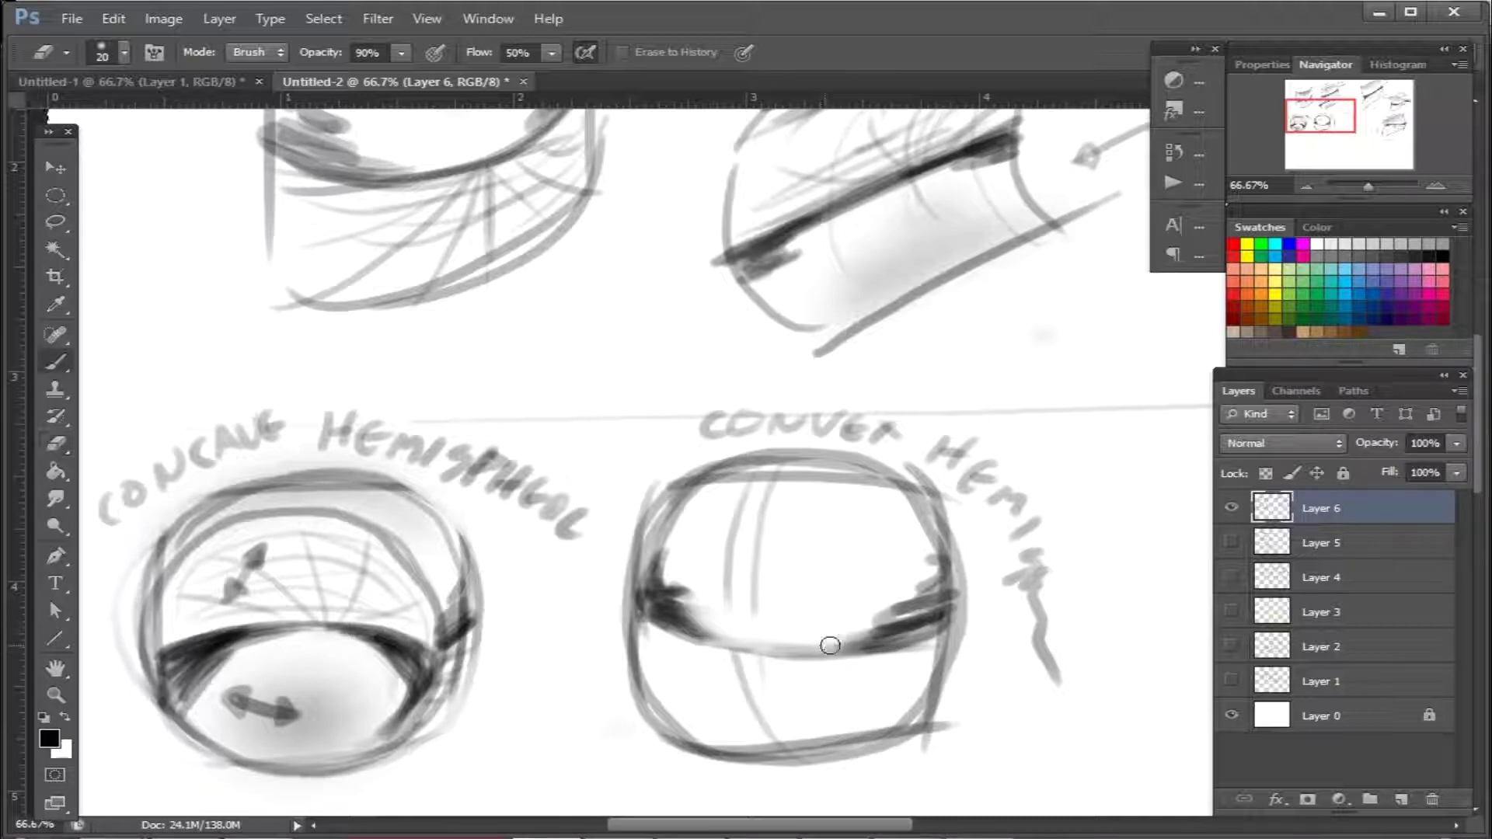
pyautogui.moveTo(710, 645)
pyautogui.mouseDown()
pyautogui.moveTo(829, 656)
pyautogui.moveTo(902, 641)
pyautogui.mouseUp()
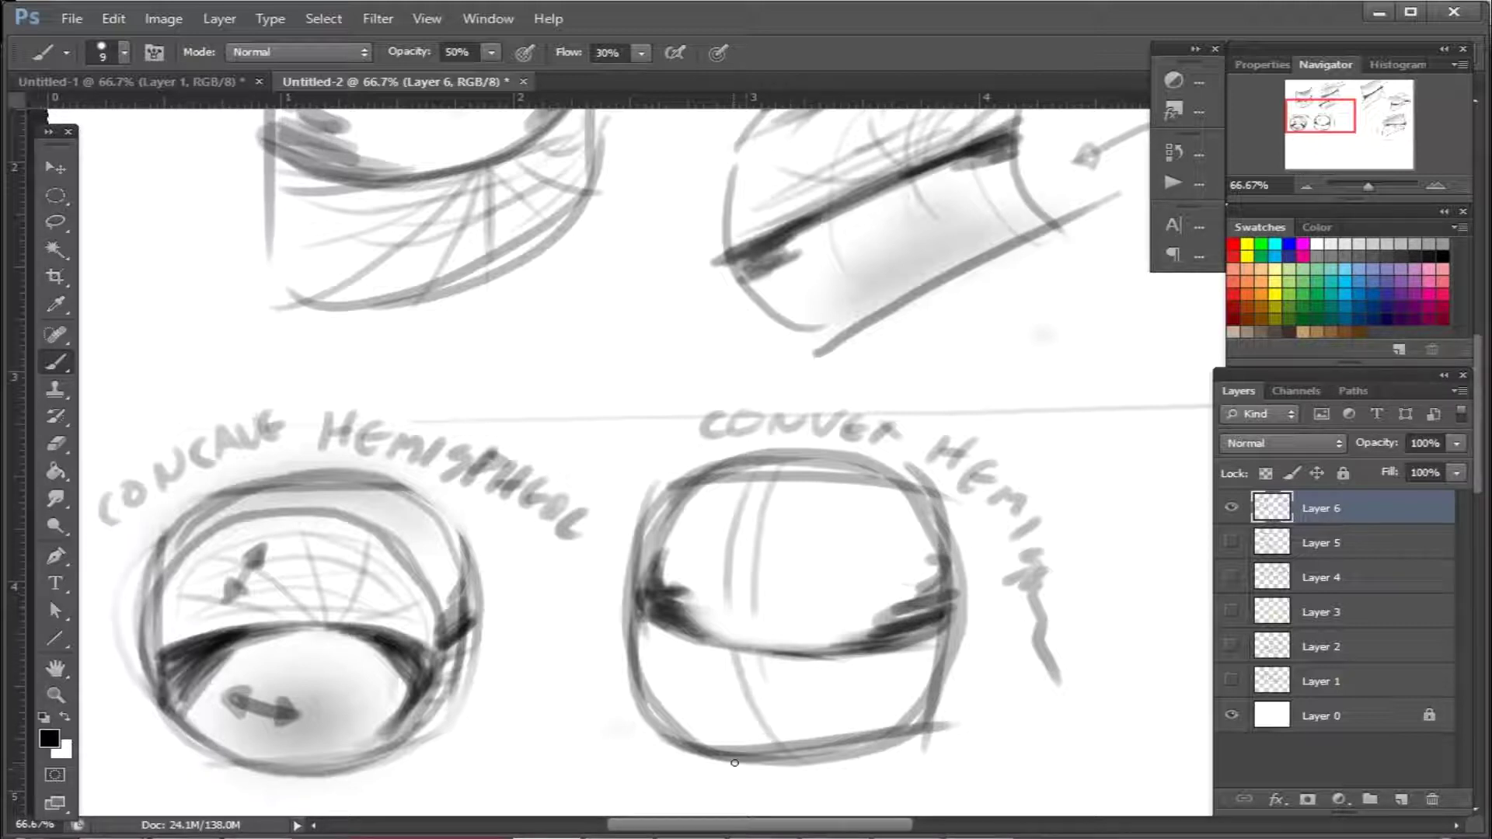
# Darken the convex hemisphere's upper outline and erase the stray construction lines around the form with a resized eraser
pyautogui.moveTo(672, 600)
pyautogui.mouseDown()
pyautogui.moveTo(684, 505)
pyautogui.moveTo(656, 560)
pyautogui.moveTo(687, 486)
pyautogui.moveTo(944, 556)
pyautogui.moveTo(925, 516)
pyautogui.moveTo(727, 522)
pyautogui.mouseUp()
pyautogui.press('e')
pyautogui.moveTo(711, 462)
pyautogui.mouseDown()
pyautogui.moveTo(671, 486)
pyautogui.moveTo(617, 576)
pyautogui.mouseUp()
pyautogui.rightClick(657, 518)
pyautogui.moveTo(701, 280); pyautogui.dragTo(747, 279)
pyautogui.press('Return')
pyautogui.press('[')
pyautogui.press('[')
pyautogui.press('[')
pyautogui.press('[')
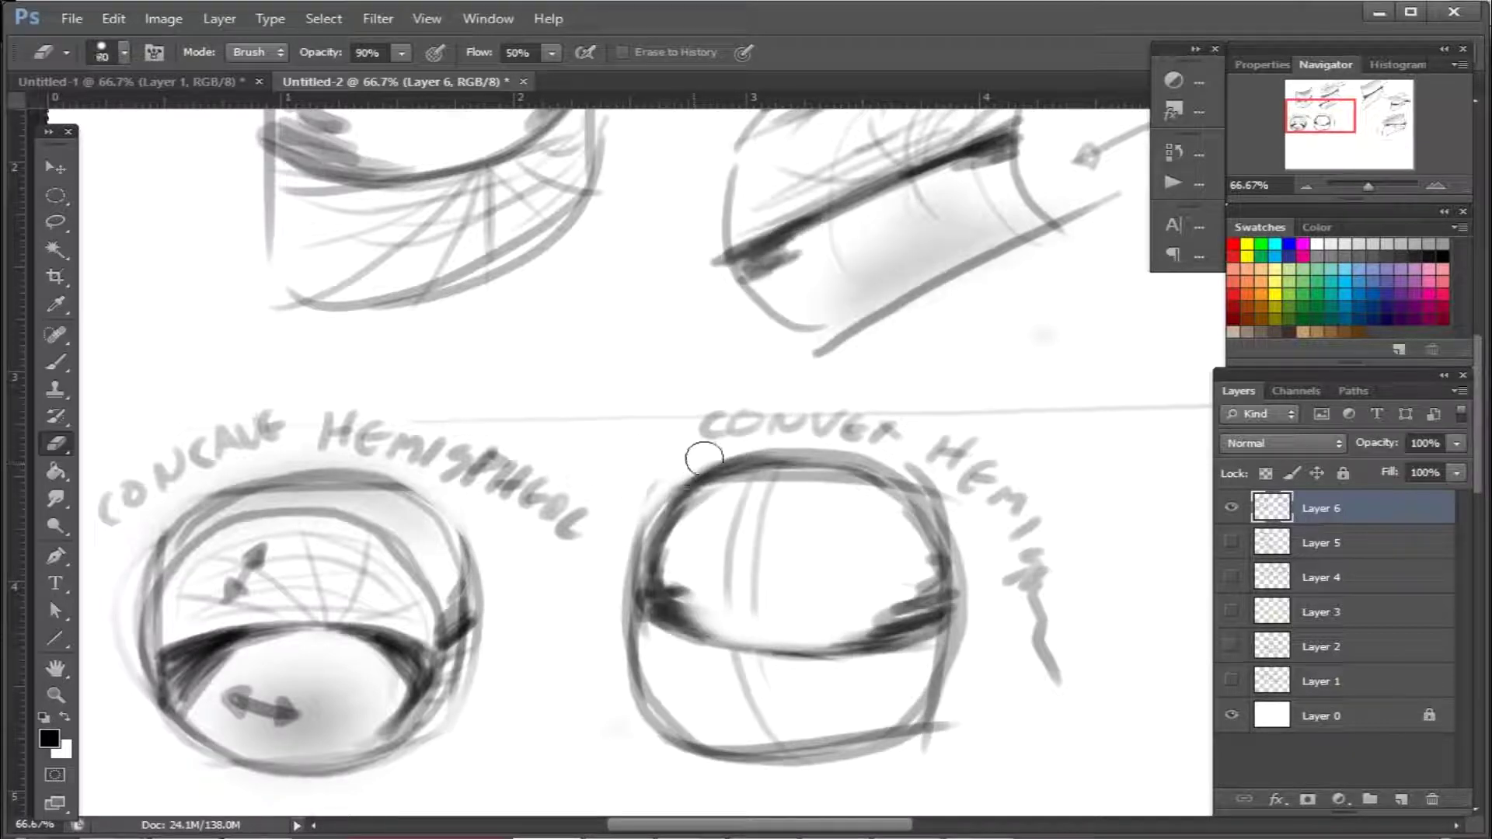
pyautogui.moveTo(666, 486)
pyautogui.mouseDown()
pyautogui.moveTo(650, 525)
pyautogui.moveTo(659, 492)
pyautogui.moveTo(975, 481)
pyautogui.moveTo(900, 467)
pyautogui.moveTo(960, 521)
pyautogui.moveTo(916, 463)
pyautogui.moveTo(986, 631)
pyautogui.moveTo(967, 672)
pyautogui.moveTo(975, 622)
pyautogui.moveTo(946, 715)
pyautogui.moveTo(886, 762)
pyautogui.mouseUp()
pyautogui.moveTo(615, 643)
pyautogui.mouseDown()
pyautogui.moveTo(699, 774)
pyautogui.moveTo(613, 659)
pyautogui.moveTo(706, 765)
pyautogui.moveTo(615, 585)
pyautogui.moveTo(753, 768)
pyautogui.moveTo(734, 779)
pyautogui.moveTo(703, 765)
pyautogui.moveTo(886, 772)
pyautogui.moveTo(945, 736)
pyautogui.moveTo(881, 765)
pyautogui.moveTo(956, 616)
pyautogui.moveTo(952, 530)
pyautogui.moveTo(856, 517)
pyautogui.moveTo(897, 523)
pyautogui.moveTo(788, 478)
pyautogui.moveTo(792, 494)
pyautogui.moveTo(692, 541)
pyautogui.moveTo(908, 523)
pyautogui.moveTo(910, 565)
pyautogui.moveTo(701, 605)
pyautogui.moveTo(664, 653)
pyautogui.moveTo(649, 637)
pyautogui.moveTo(732, 726)
pyautogui.moveTo(876, 692)
pyautogui.moveTo(849, 726)
pyautogui.moveTo(753, 735)
pyautogui.moveTo(813, 729)
pyautogui.mouseUp()
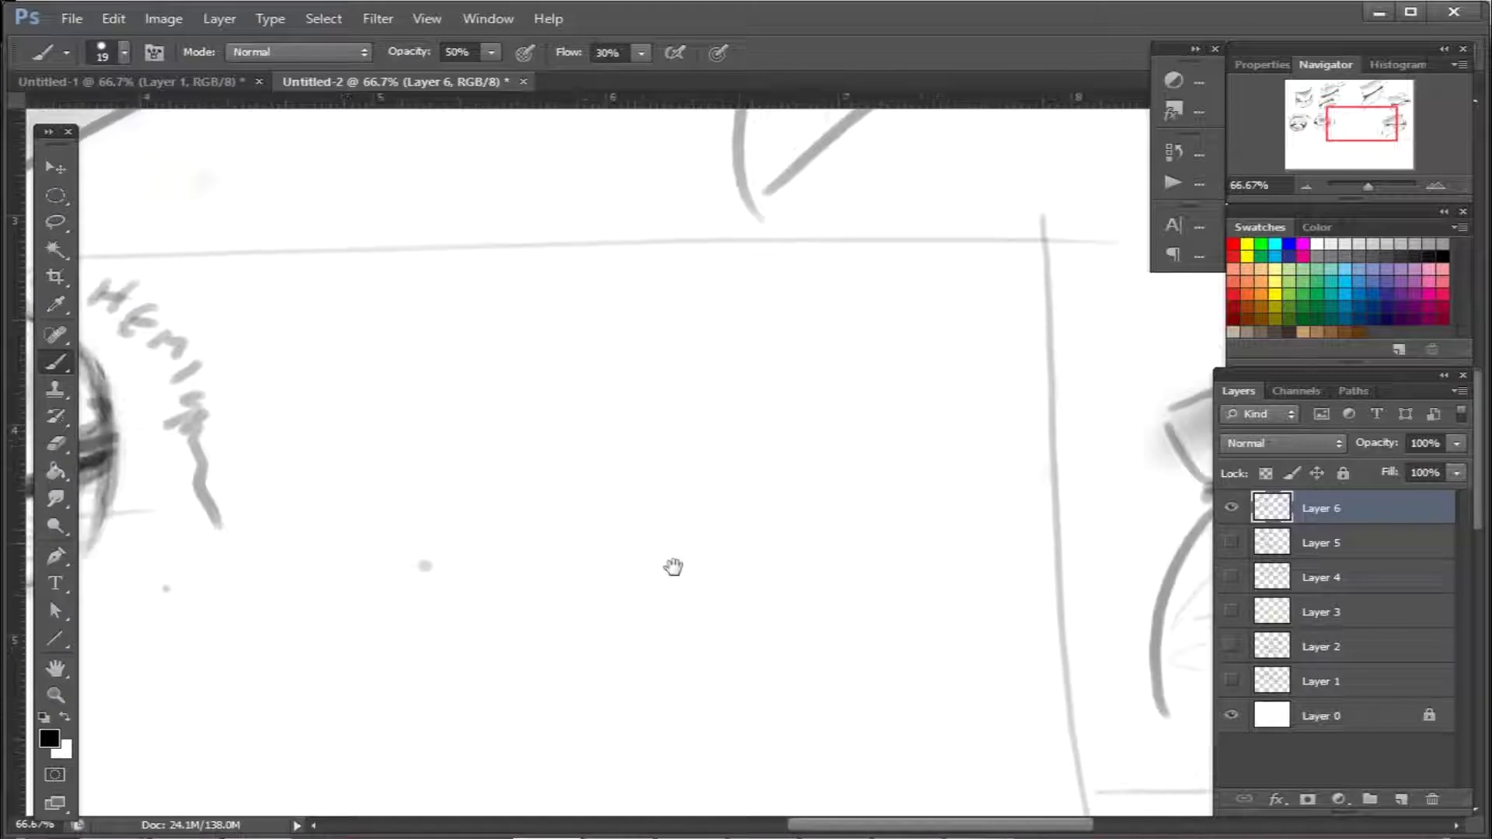
# Draw double-headed reflection arrows across the convex hemisphere's upper and lower edges, plus a short arrow beside its horizon
pyautogui.moveTo(673, 567)
pyautogui.mouseDown()
pyautogui.moveTo(1053, 403)
pyautogui.moveTo(832, 460)
pyautogui.moveTo(1036, 376)
pyautogui.moveTo(1009, 369)
pyautogui.moveTo(932, 570)
pyautogui.moveTo(949, 586)
pyautogui.moveTo(989, 413)
pyautogui.moveTo(925, 586)
pyautogui.moveTo(919, 633)
pyautogui.moveTo(938, 672)
pyautogui.mouseUp()
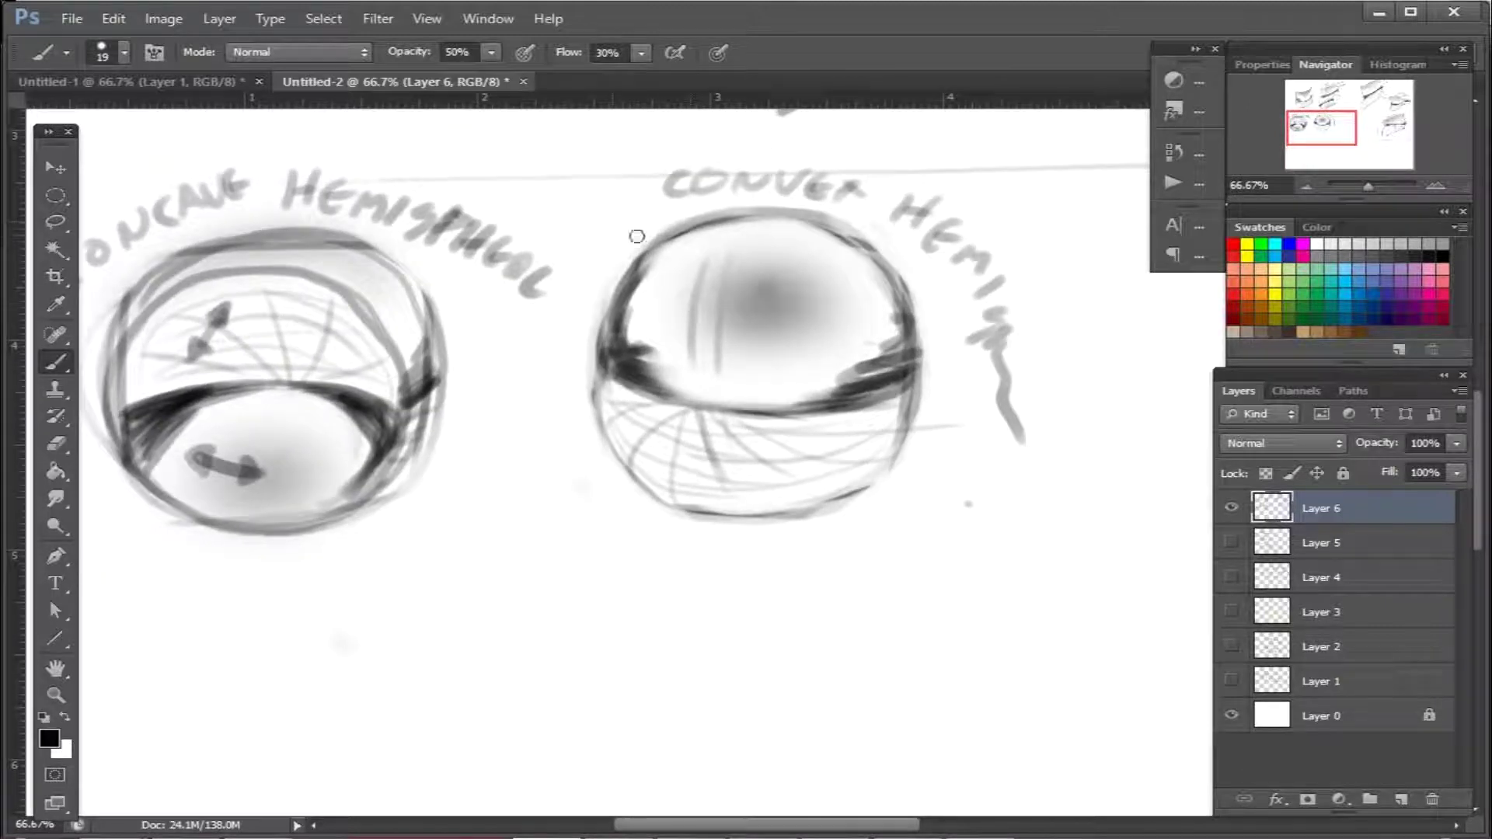
pyautogui.moveTo(692, 270)
pyautogui.mouseDown()
pyautogui.moveTo(622, 236)
pyautogui.moveTo(694, 268)
pyautogui.mouseUp()
pyautogui.moveTo(683, 477); pyautogui.dragTo(636, 544)
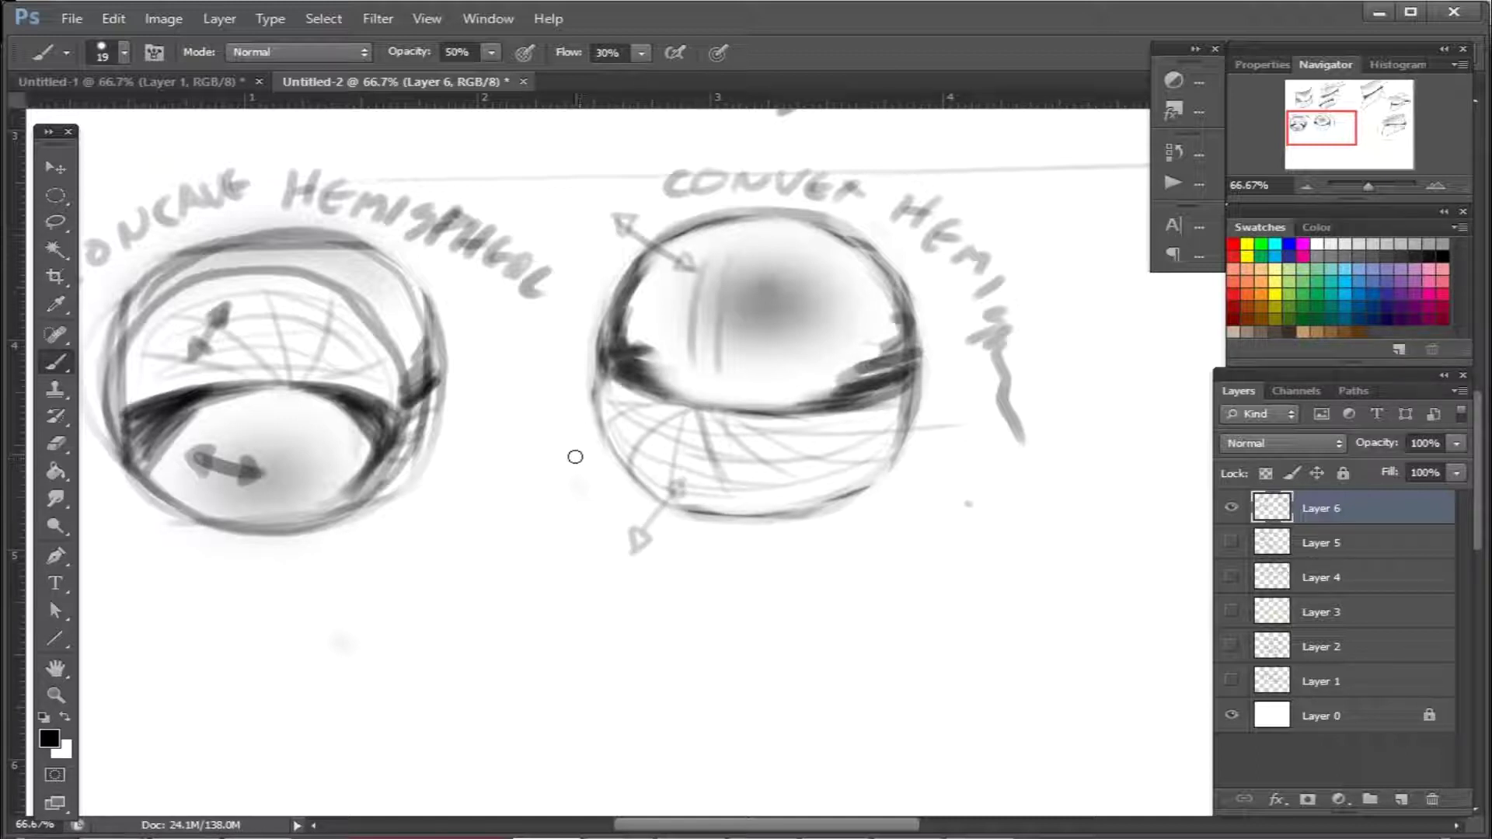
pyautogui.moveTo(584, 463); pyautogui.dragTo(536, 499)
# Sketch a sideways cone below the concave hemisphere, with an inward-curved open end and two long edges meeting at a tip
pyautogui.scroll(-8, 575, 251)
pyautogui.hscroll(-3, 575, 251)
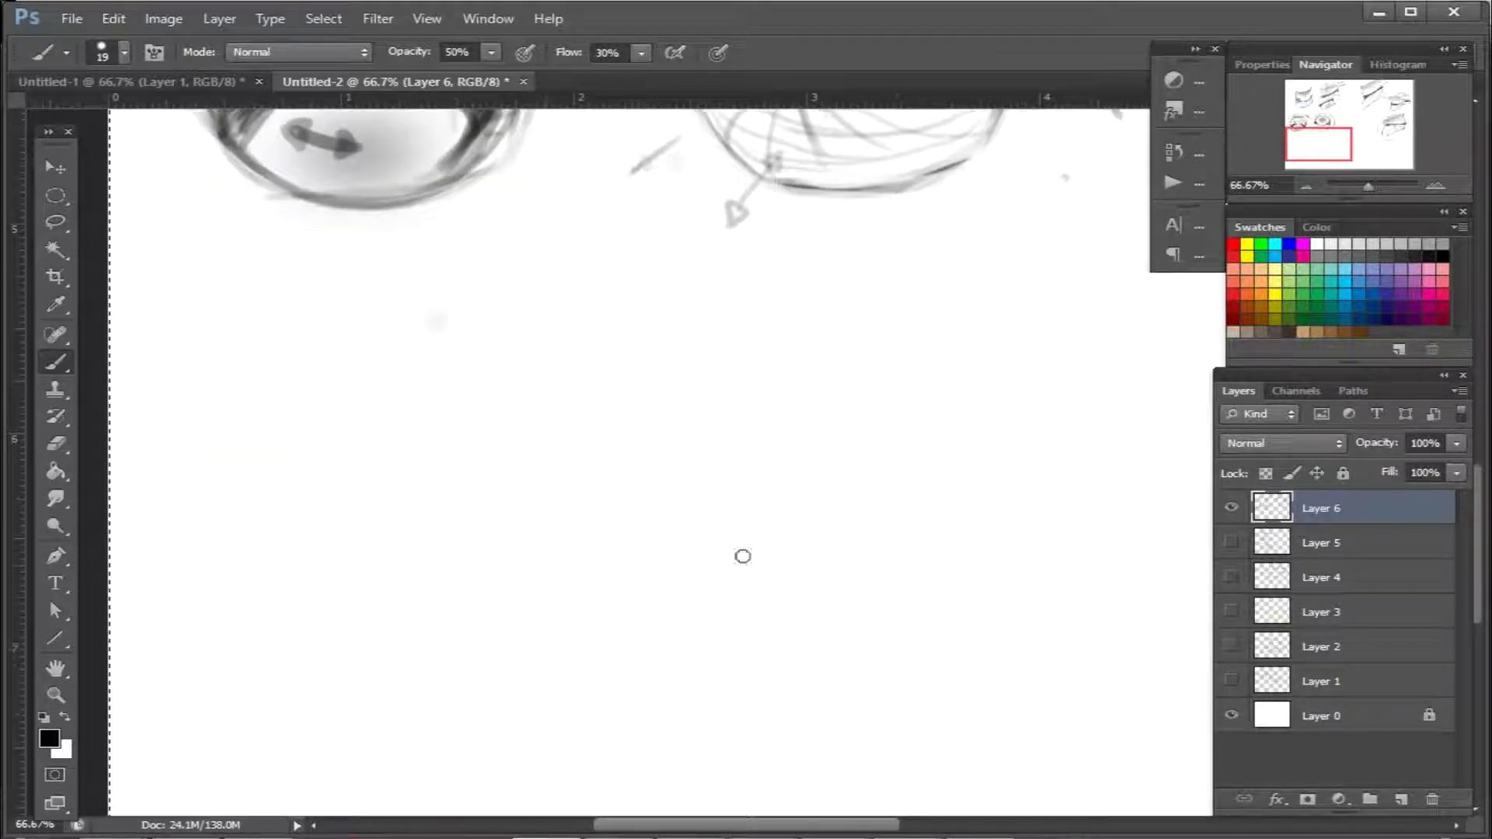
pyautogui.moveTo(378, 390); pyautogui.dragTo(366, 397)
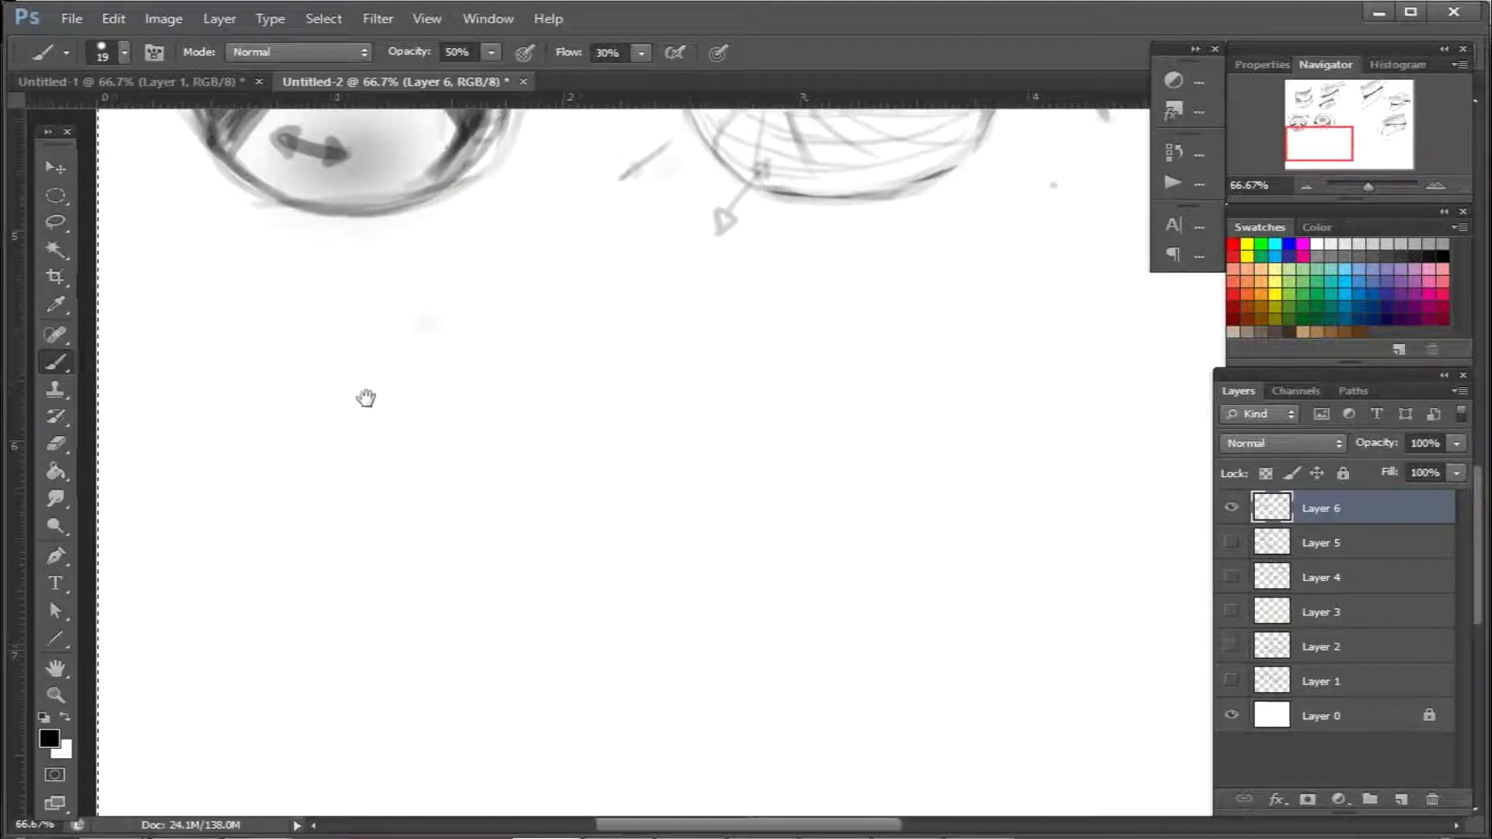
pyautogui.moveTo(293, 347); pyautogui.dragTo(334, 511)
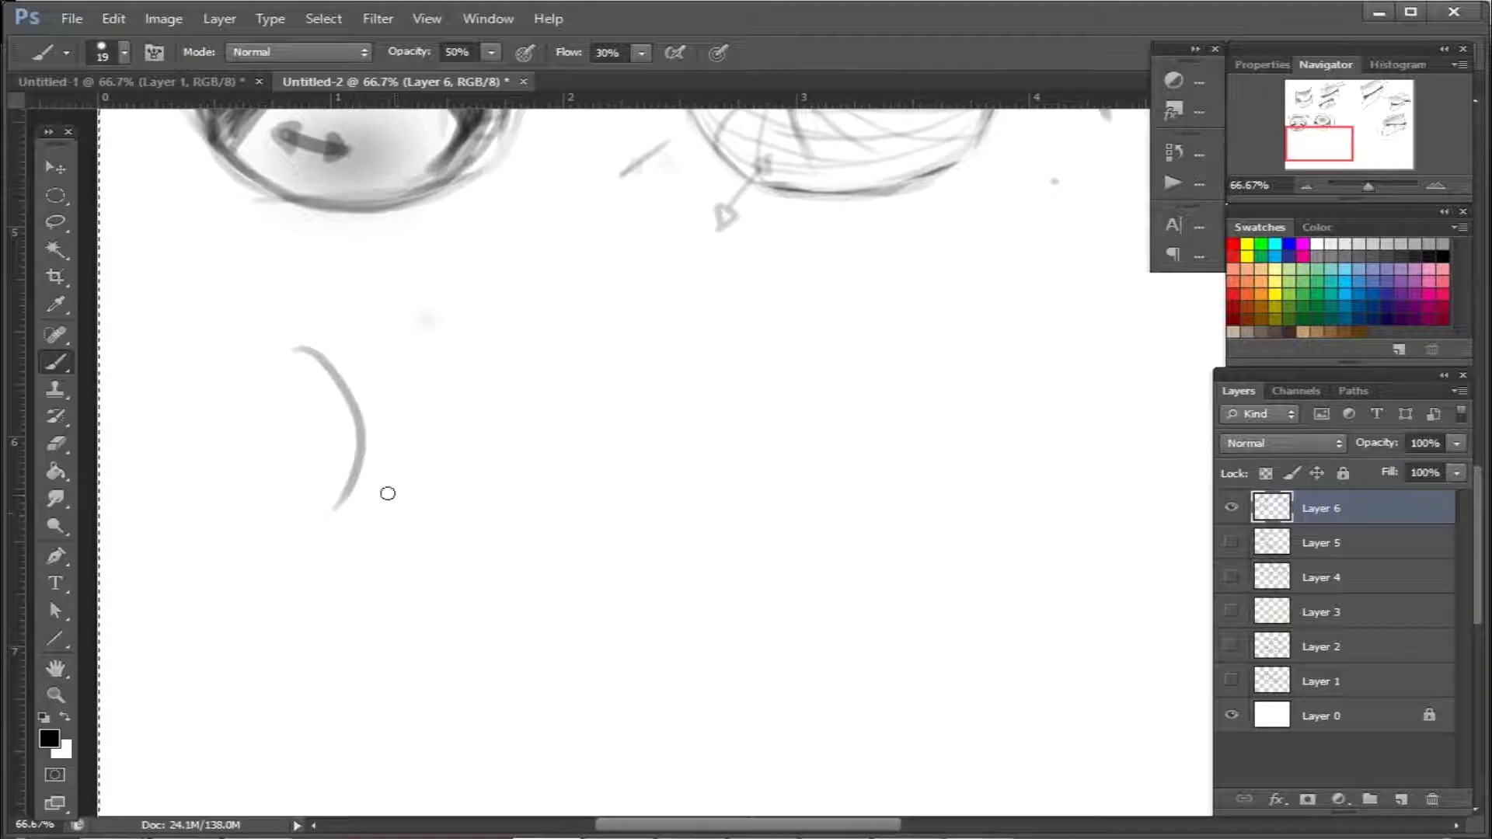
pyautogui.moveTo(287, 347); pyautogui.dragTo(342, 529)
pyautogui.moveTo(316, 330)
pyautogui.mouseDown()
pyautogui.moveTo(782, 355)
pyautogui.moveTo(746, 347)
pyautogui.mouseUp()
pyautogui.moveTo(349, 540)
pyautogui.mouseDown()
pyautogui.moveTo(769, 353)
pyautogui.moveTo(380, 535)
pyautogui.mouseUp()
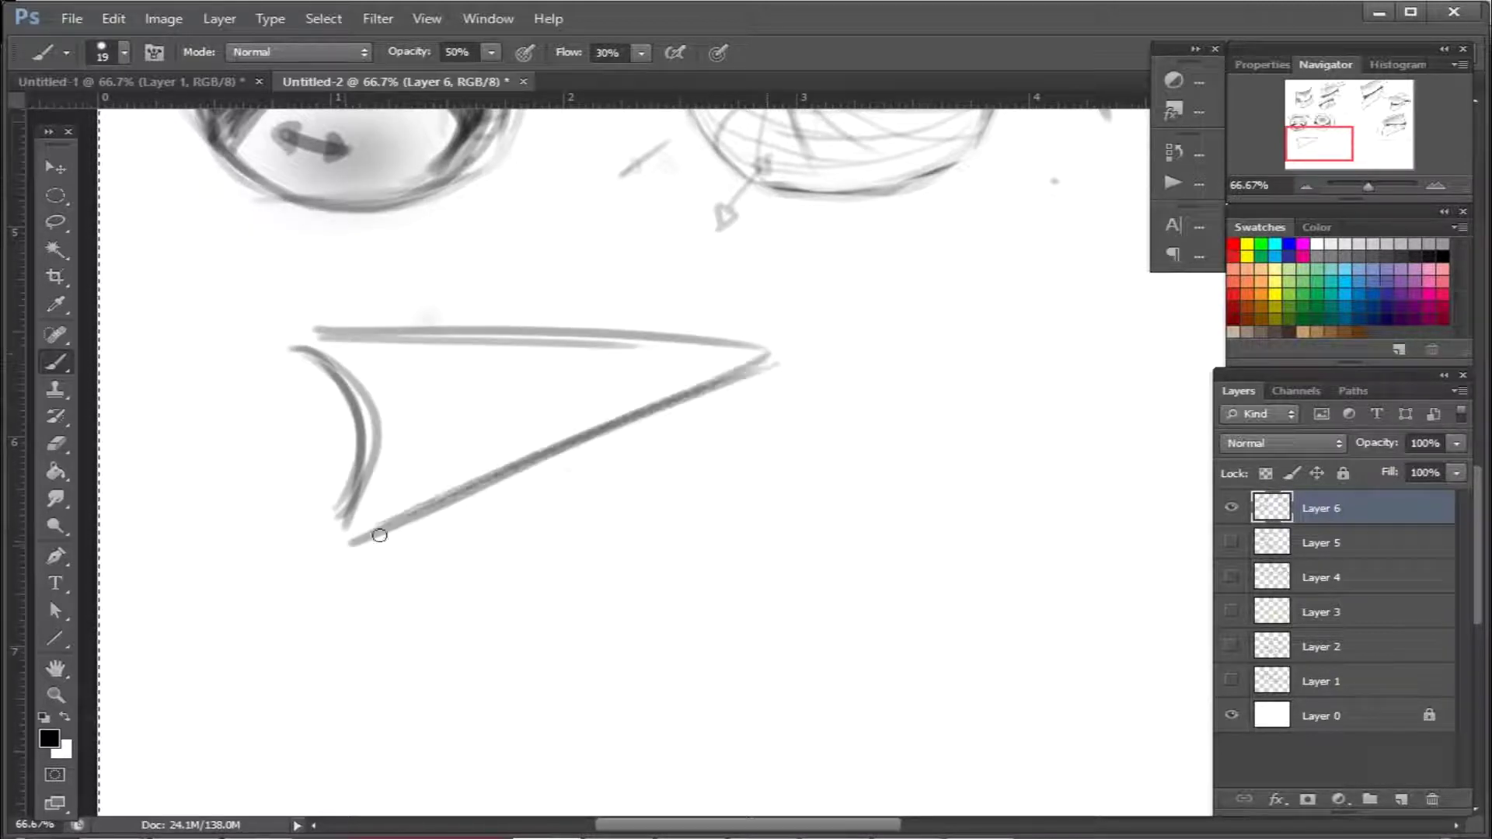
# Add lengthwise guidelines converging on the sideways cone's tip and curved cross-contours along its surface
pyautogui.moveTo(433, 413)
pyautogui.mouseDown()
pyautogui.moveTo(780, 340)
pyautogui.moveTo(463, 401)
pyautogui.mouseUp()
pyautogui.moveTo(758, 360)
pyautogui.mouseDown()
pyautogui.moveTo(327, 489)
pyautogui.moveTo(683, 383)
pyautogui.mouseUp()
pyautogui.moveTo(412, 366)
pyautogui.mouseDown()
pyautogui.moveTo(533, 353)
pyautogui.moveTo(404, 362)
pyautogui.moveTo(470, 486)
pyautogui.moveTo(433, 334)
pyautogui.moveTo(558, 433)
pyautogui.moveTo(555, 447)
pyautogui.mouseUp()
pyautogui.moveTo(627, 357); pyautogui.dragTo(617, 424)
pyautogui.moveTo(663, 340); pyautogui.dragTo(685, 413)
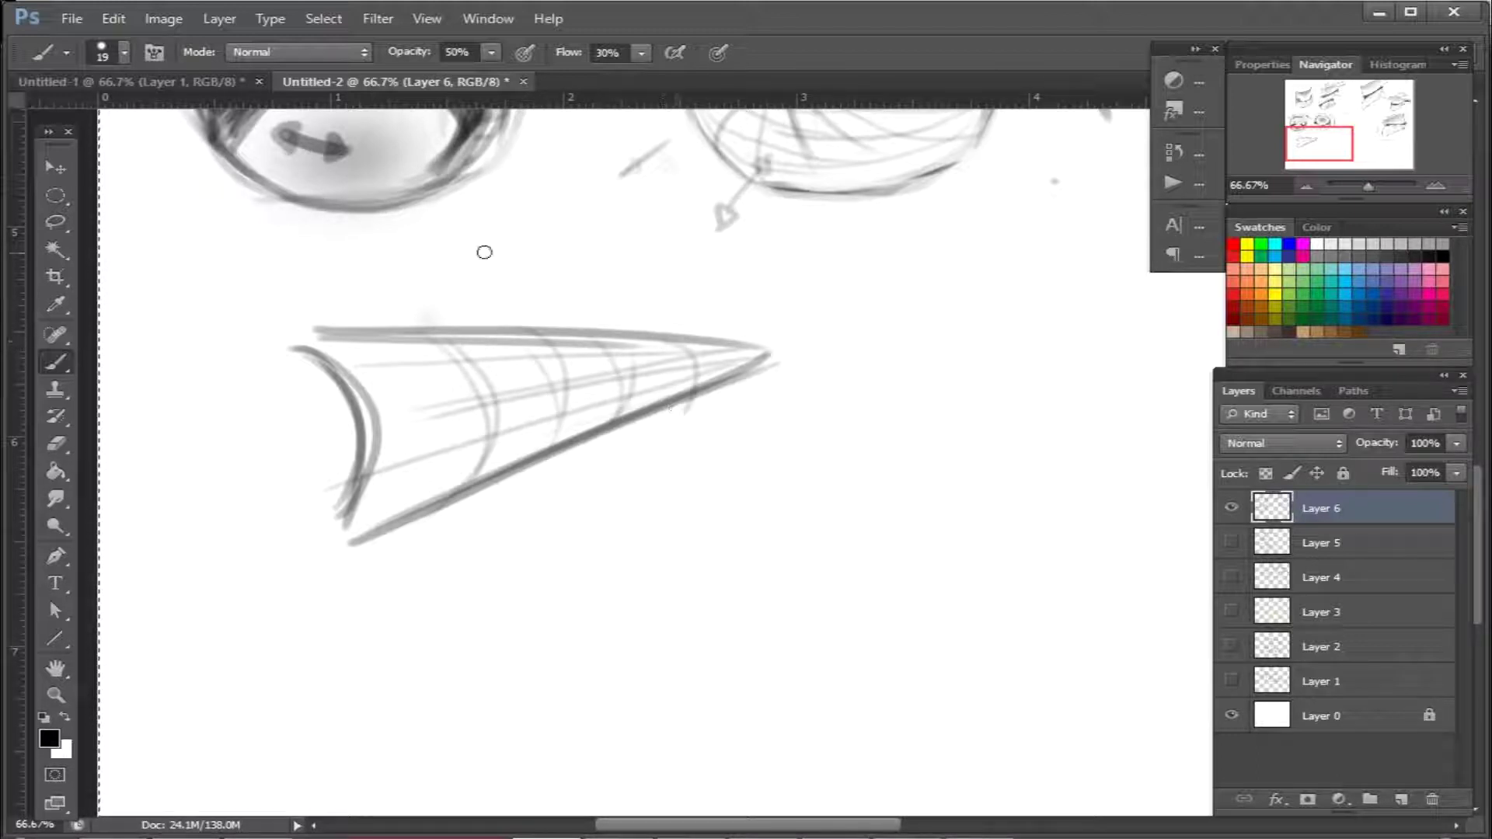
# Draw reflection direction arrows outside the sideways cone's two long edges and outward from its inner cross-contours
pyautogui.moveTo(393, 296); pyautogui.dragTo(429, 255)
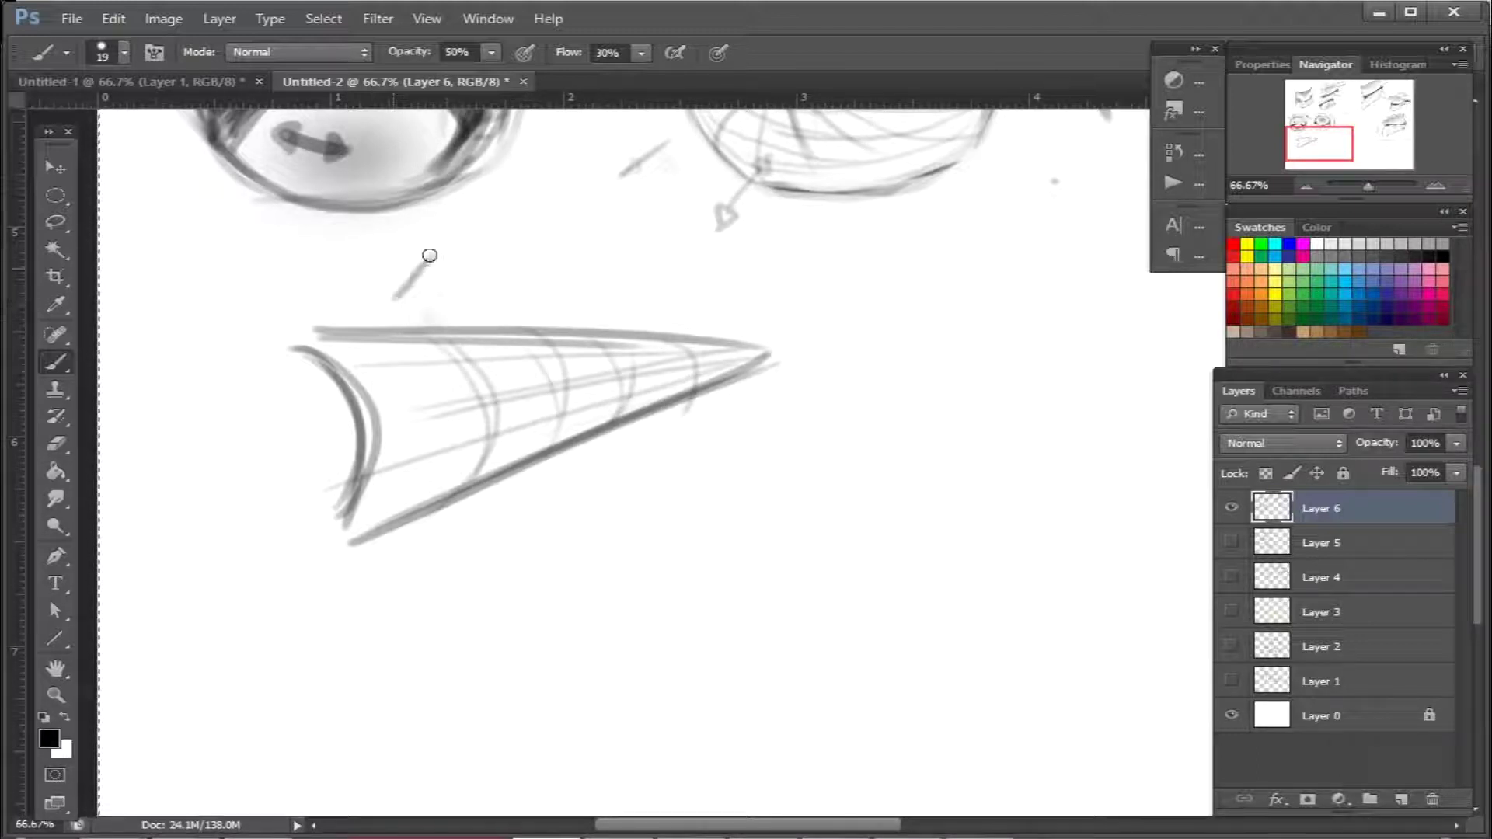
pyautogui.moveTo(453, 536); pyautogui.dragTo(543, 589)
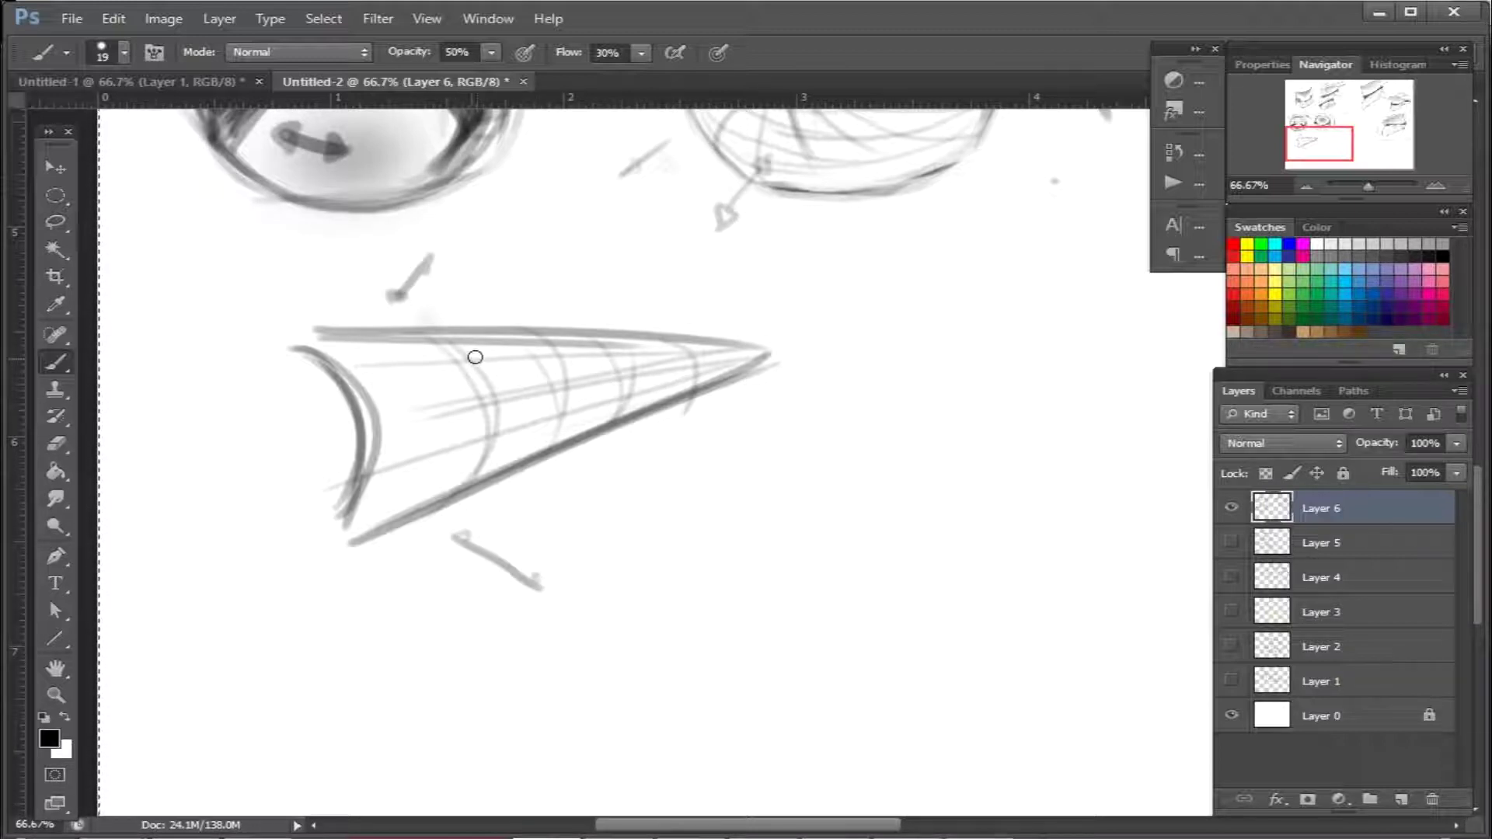
pyautogui.moveTo(473, 358); pyautogui.dragTo(531, 307)
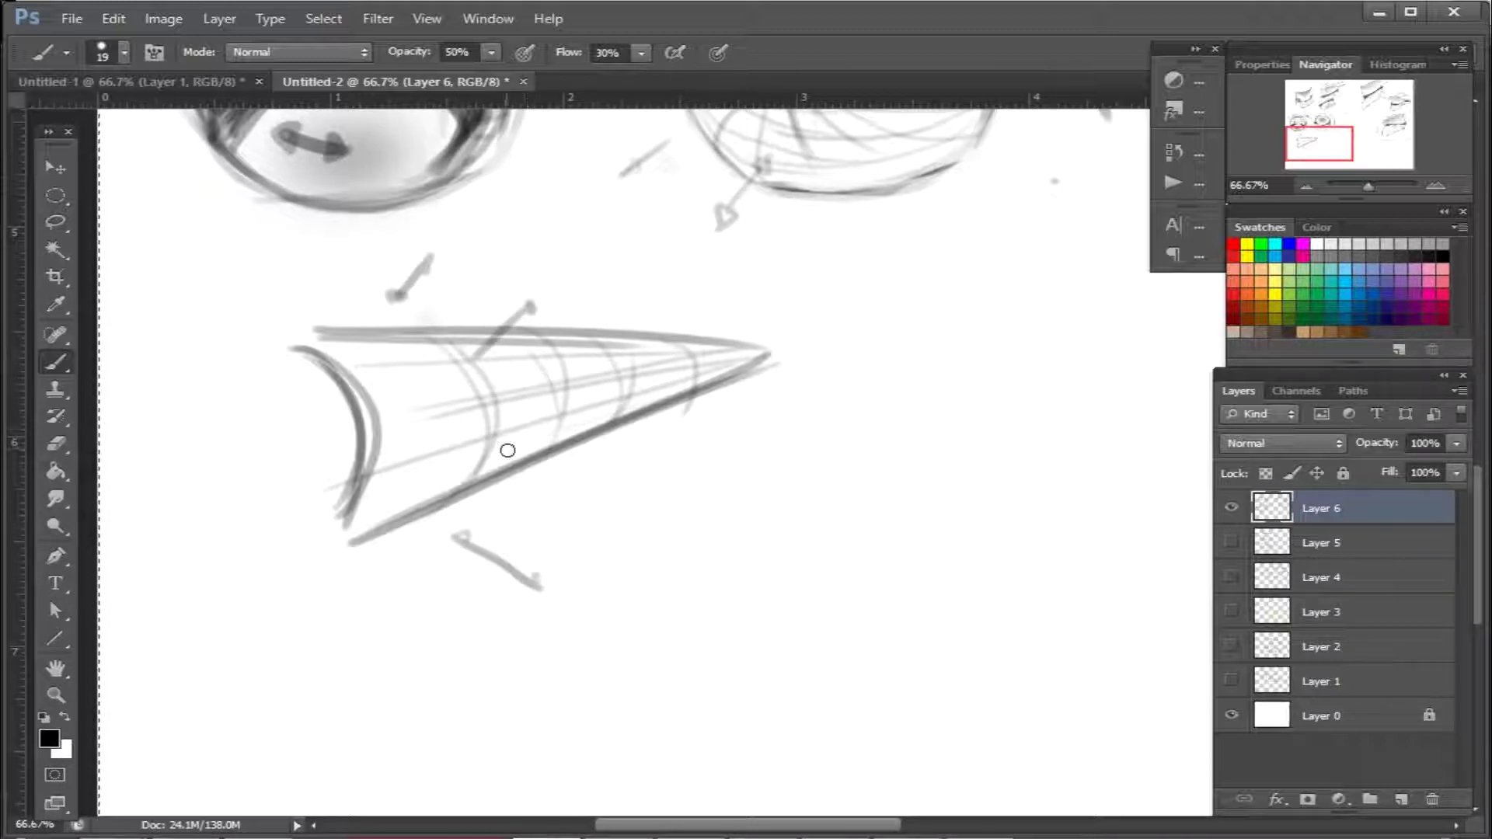
pyautogui.moveTo(502, 440); pyautogui.dragTo(602, 460)
pyautogui.moveTo(505, 381); pyautogui.dragTo(575, 344)
pyautogui.moveTo(519, 406); pyautogui.dragTo(628, 439)
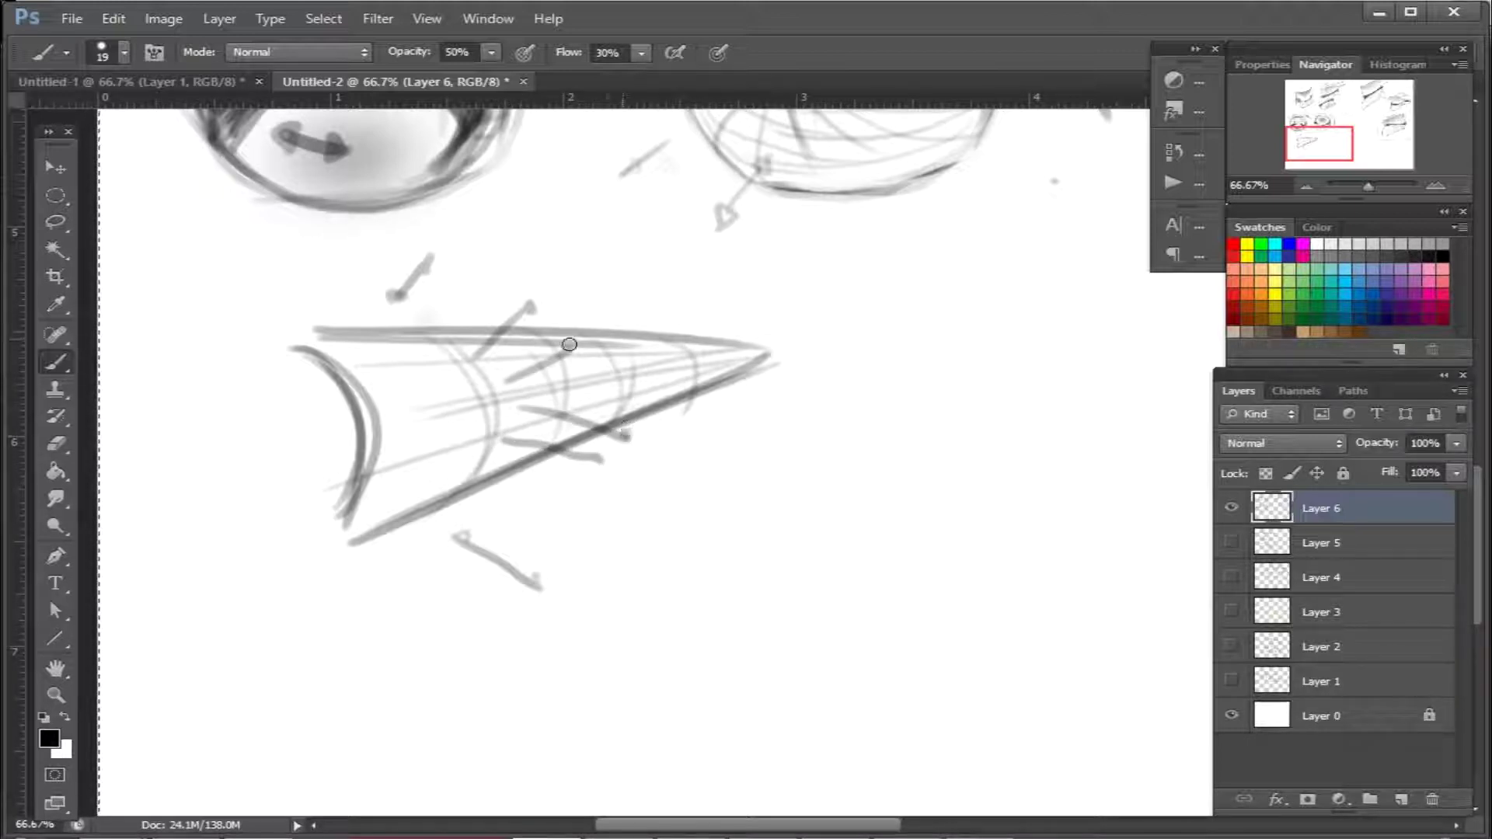
# Paint a dark horizon band along the sideways cone from the open end to the tip, refining it with the eraser and brush
pyautogui.moveTo(906, 556)
pyautogui.mouseDown()
pyautogui.moveTo(886, 662)
pyautogui.moveTo(881, 634)
pyautogui.mouseUp()
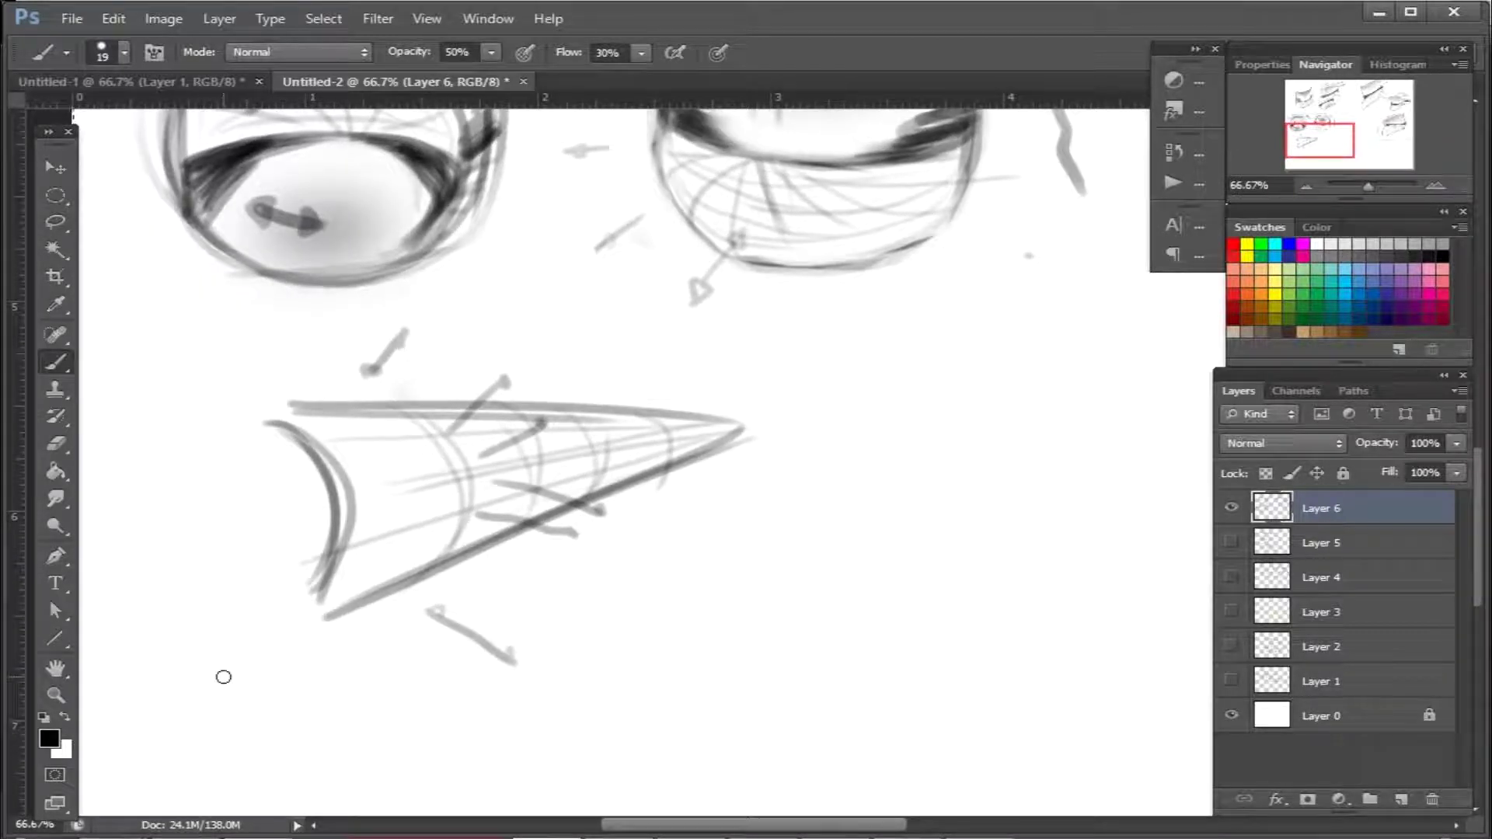
pyautogui.moveTo(385, 497)
pyautogui.mouseDown()
pyautogui.moveTo(777, 430)
pyautogui.moveTo(343, 507)
pyautogui.moveTo(712, 441)
pyautogui.moveTo(348, 507)
pyautogui.moveTo(644, 453)
pyautogui.moveTo(449, 485)
pyautogui.moveTo(662, 432)
pyautogui.moveTo(611, 450)
pyautogui.mouseUp()
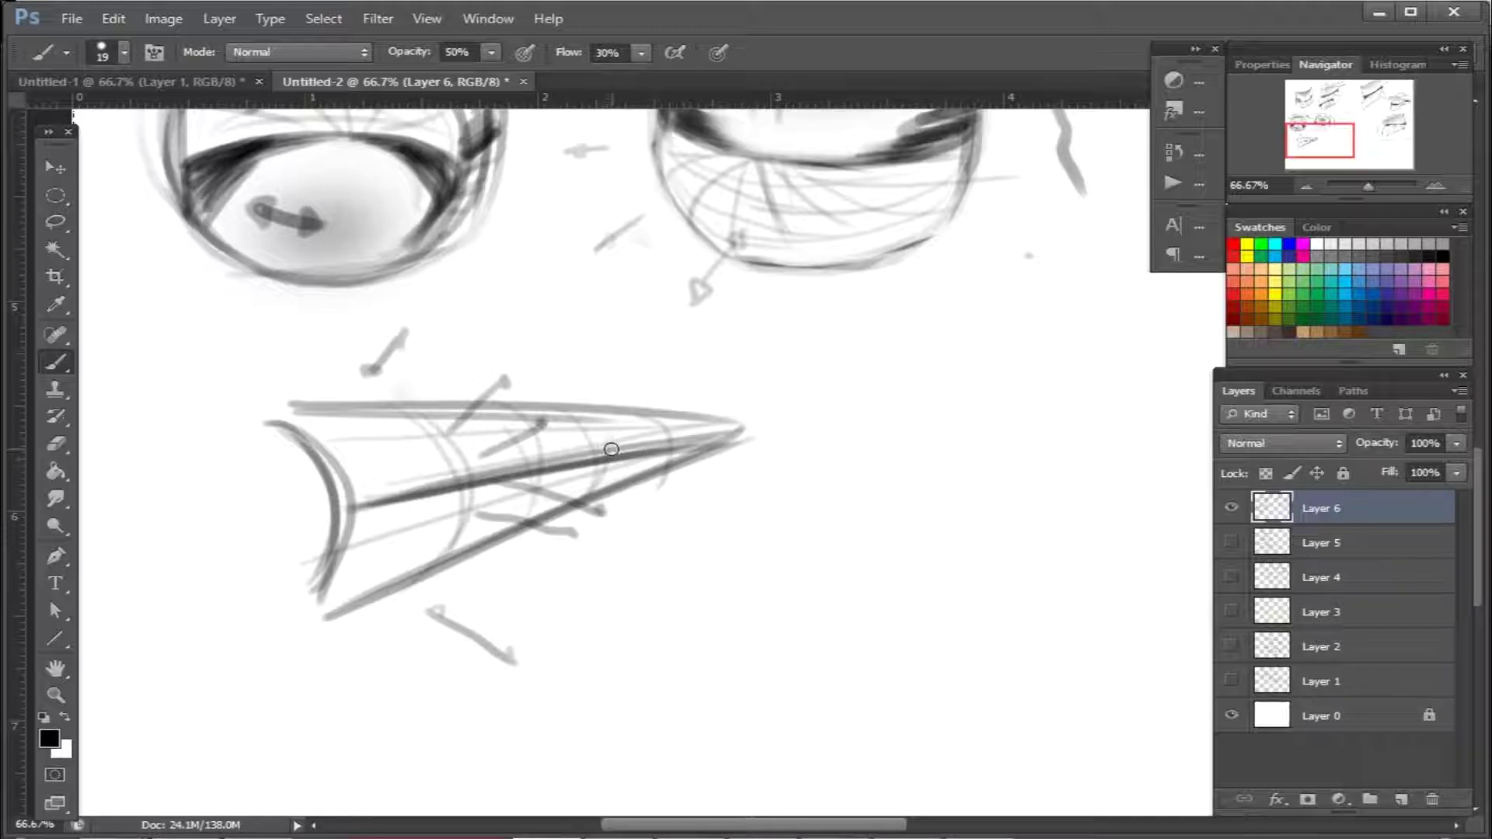
pyautogui.moveTo(426, 492)
pyautogui.mouseDown()
pyautogui.moveTo(488, 490)
pyautogui.moveTo(355, 524)
pyautogui.moveTo(413, 509)
pyautogui.moveTo(393, 505)
pyautogui.moveTo(399, 488)
pyautogui.moveTo(352, 509)
pyautogui.moveTo(736, 432)
pyautogui.moveTo(458, 498)
pyautogui.moveTo(658, 422)
pyautogui.moveTo(706, 424)
pyautogui.moveTo(703, 446)
pyautogui.moveTo(673, 454)
pyautogui.moveTo(709, 446)
pyautogui.moveTo(544, 471)
pyautogui.moveTo(715, 434)
pyautogui.moveTo(516, 484)
pyautogui.moveTo(722, 428)
pyautogui.moveTo(553, 443)
pyautogui.mouseUp()
pyautogui.press('e')
pyautogui.press('[')
pyautogui.press('[')
pyautogui.press('[')
pyautogui.press('[')
pyautogui.press('[')
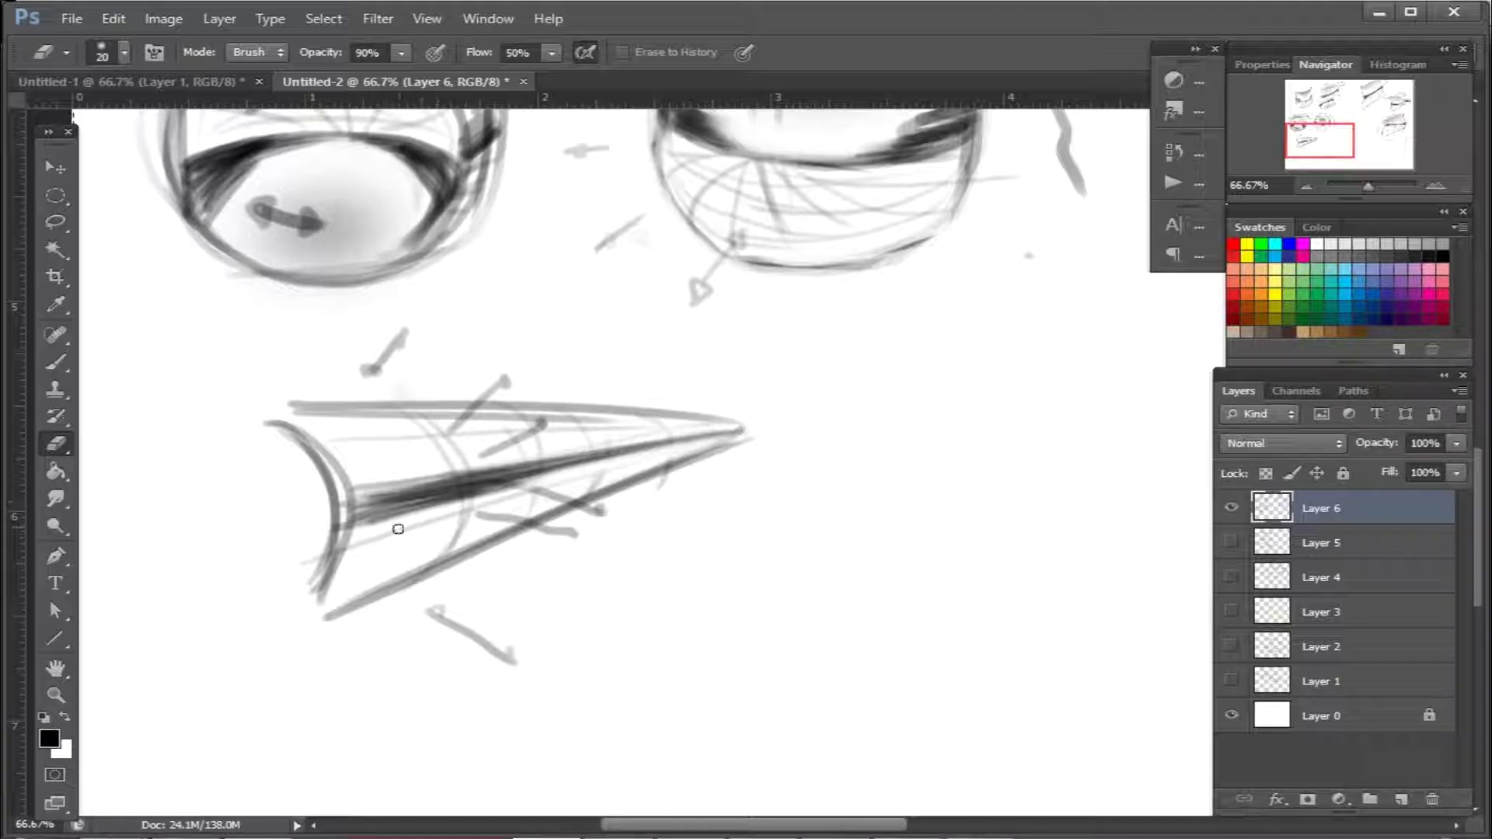
pyautogui.press('b')
pyautogui.moveTo(346, 535); pyautogui.dragTo(738, 432)
# Sketch an upright cone with a rounded base beside the sideways one, adding vertical guidelines and curved cross-contours
pyautogui.scroll(-2, 809, 533)
pyautogui.hscroll(1, 789, 544)
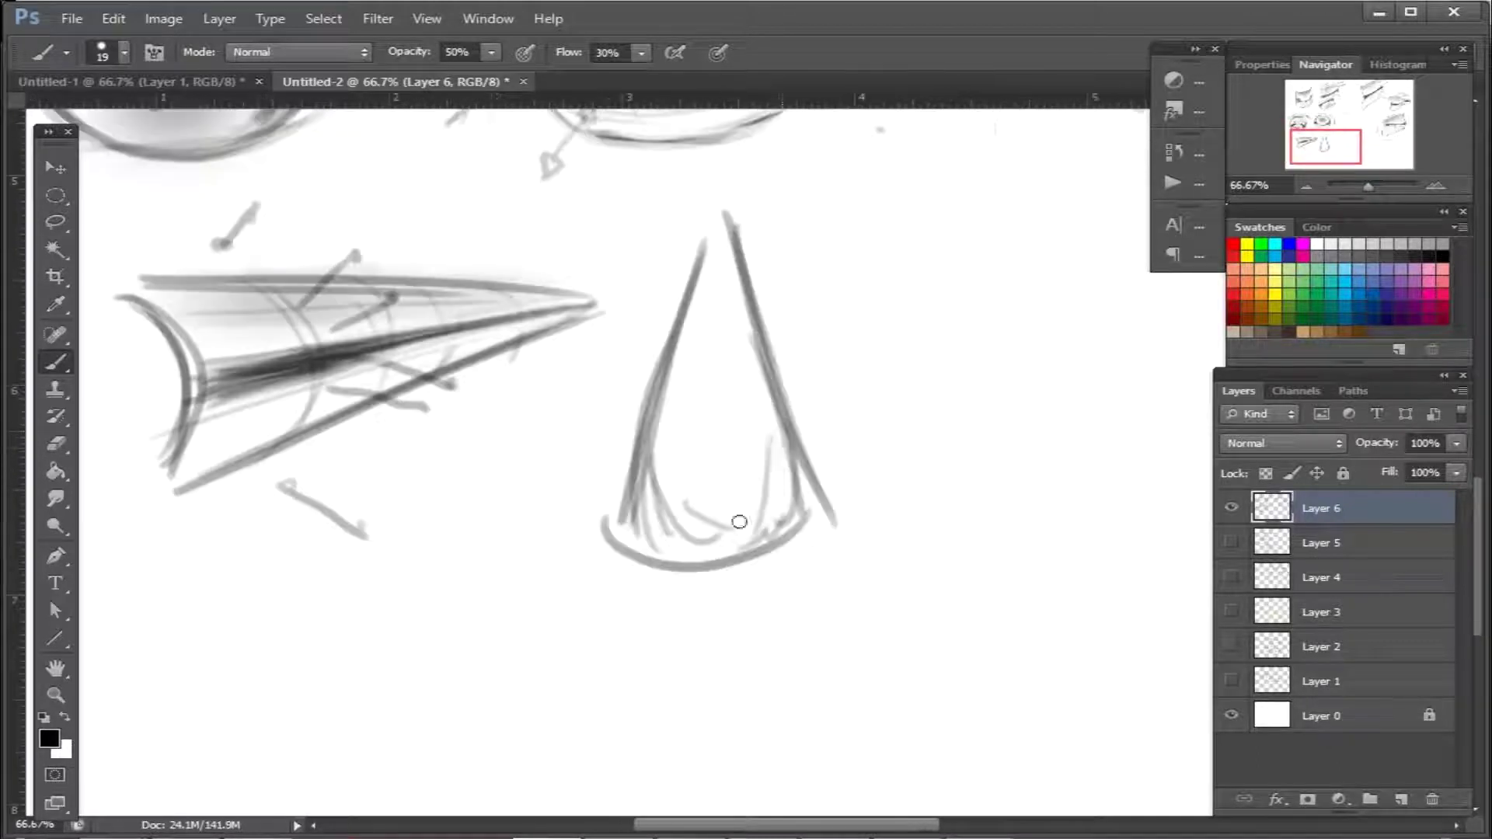
pyautogui.moveTo(739, 522); pyautogui.dragTo(781, 506)
pyautogui.moveTo(725, 214); pyautogui.dragTo(709, 548)
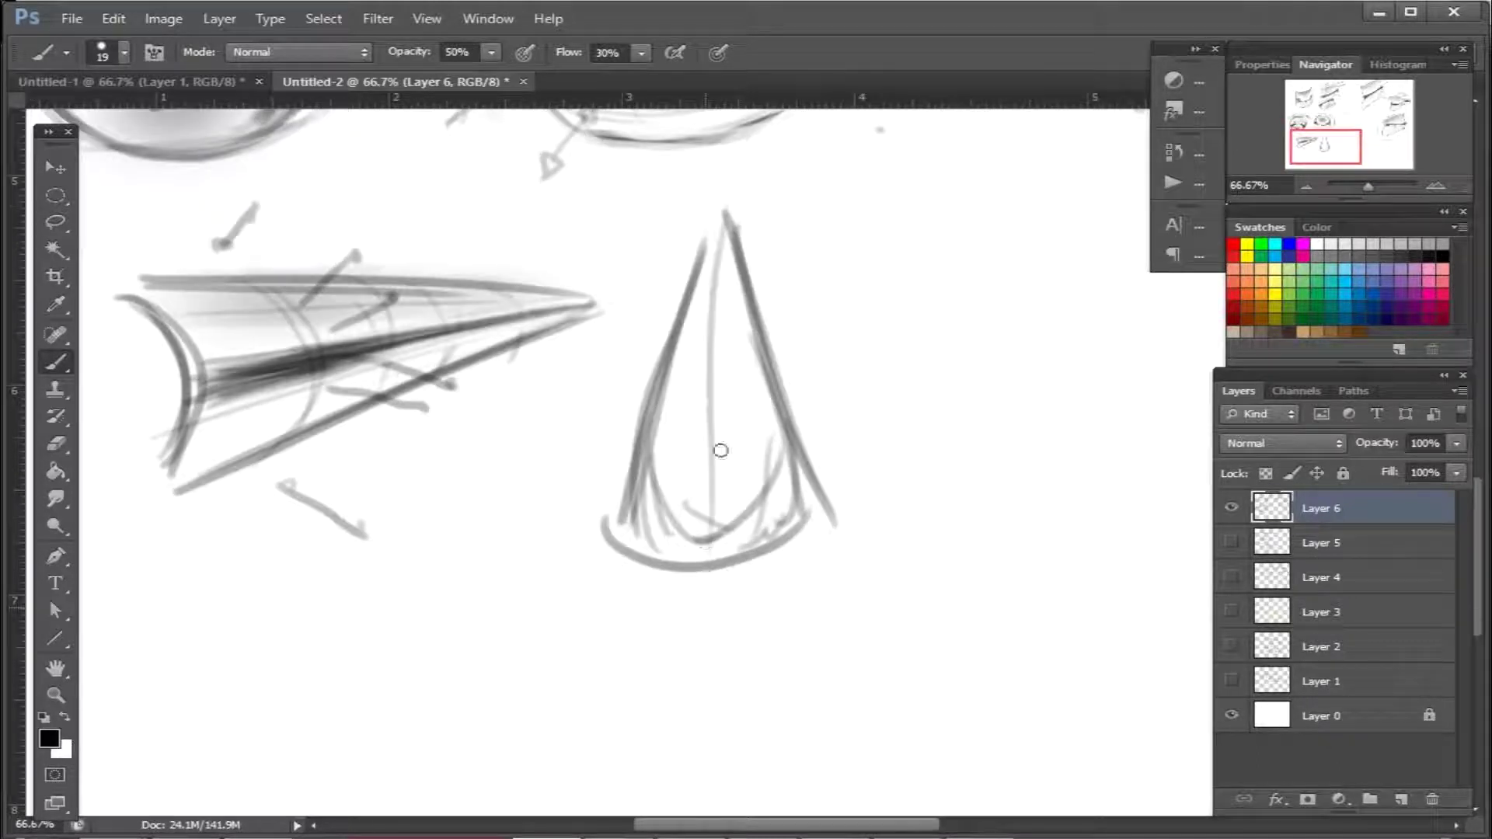
pyautogui.moveTo(709, 275)
pyautogui.mouseDown()
pyautogui.moveTo(667, 441)
pyautogui.moveTo(793, 455)
pyautogui.mouseUp()
pyautogui.moveTo(663, 401); pyautogui.dragTo(770, 400)
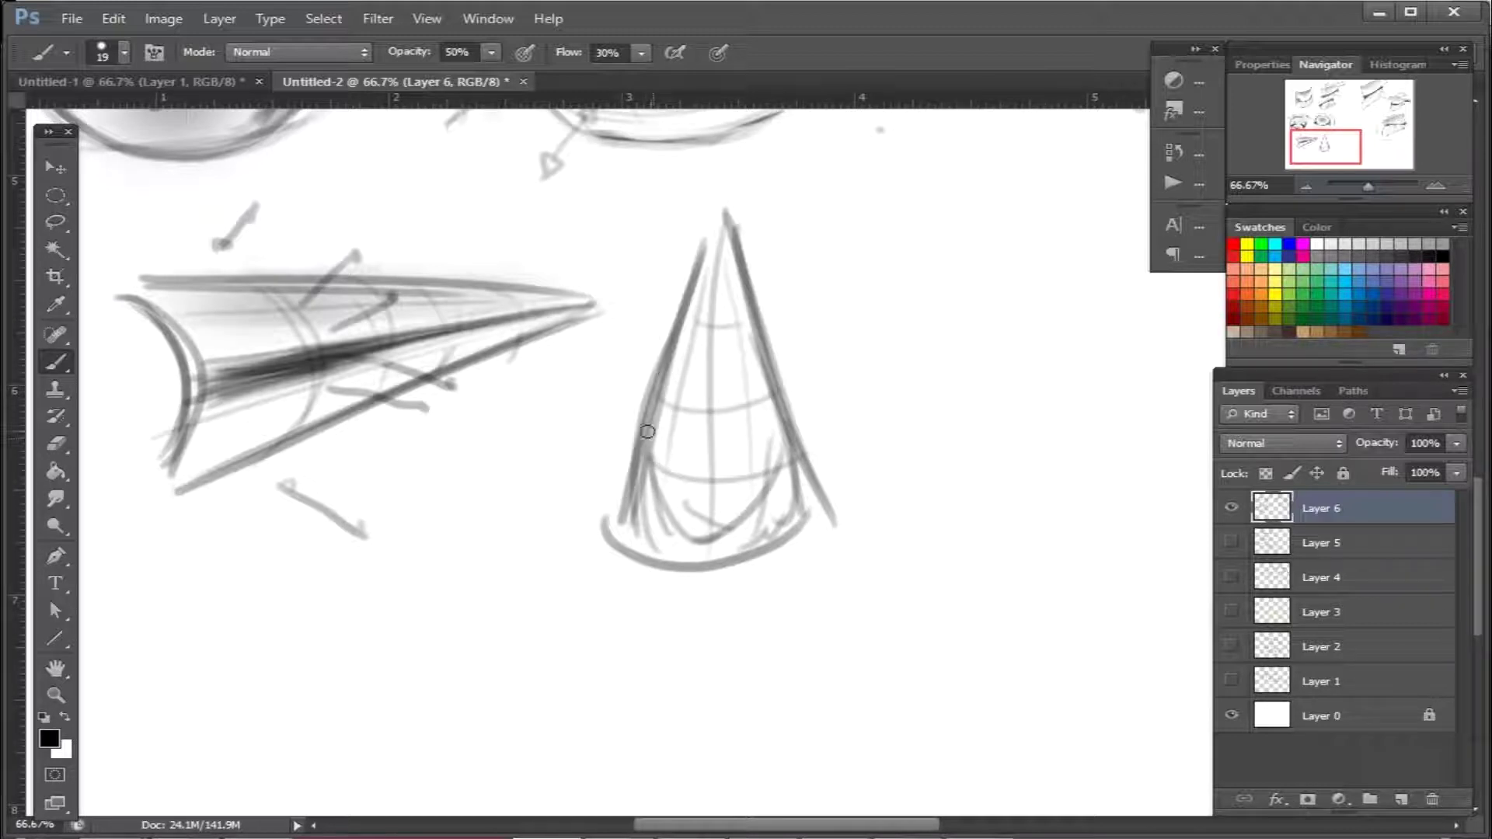
# Draw outward reflection arrows from the upright cone's sides and base, and darken the strokes around its rounded bottom
pyautogui.moveTo(636, 450); pyautogui.dragTo(585, 468)
pyautogui.moveTo(857, 466); pyautogui.dragTo(864, 462)
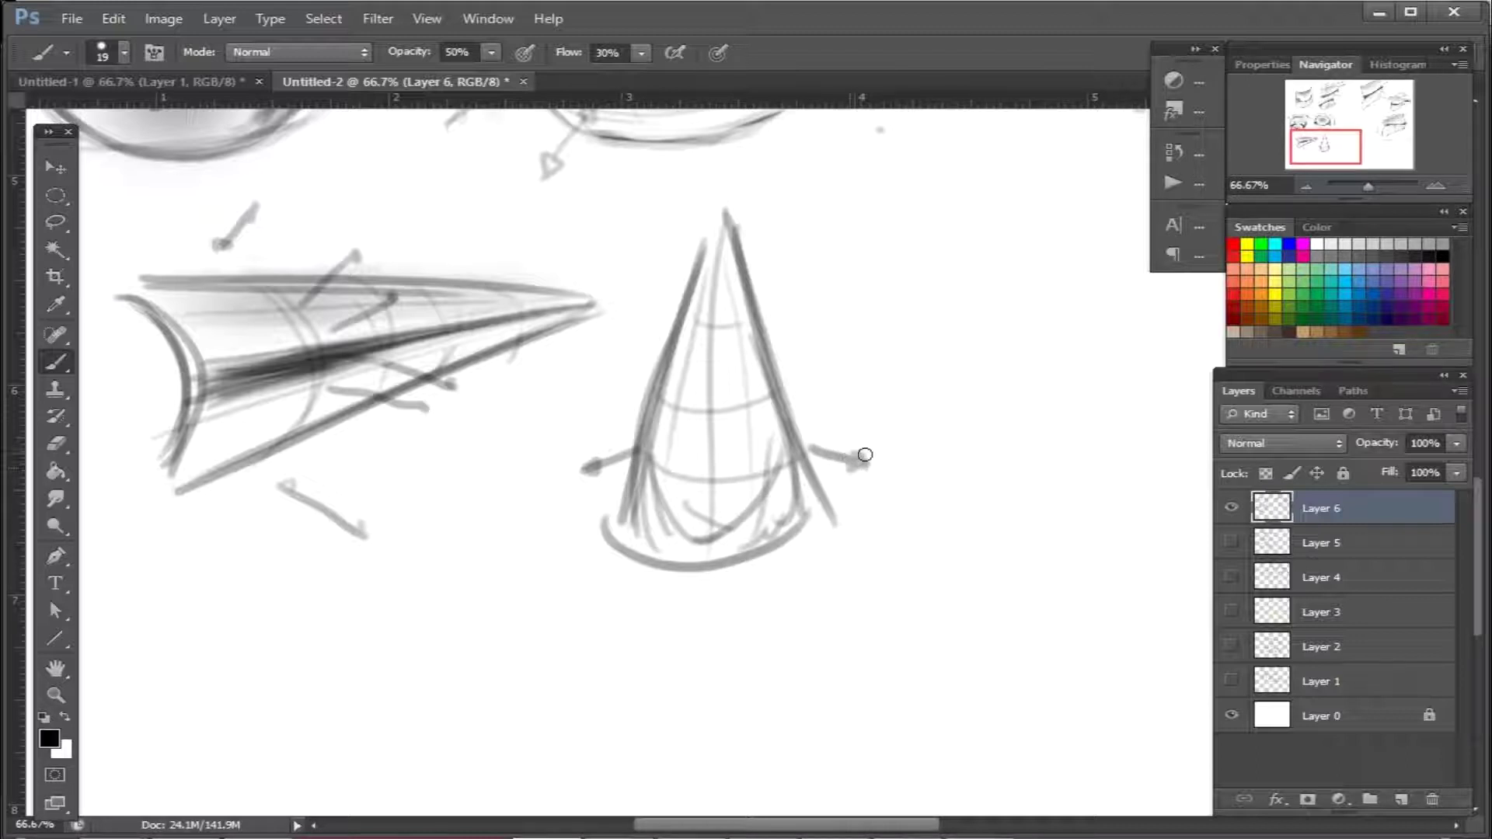
pyautogui.moveTo(680, 480); pyautogui.dragTo(650, 505)
pyautogui.moveTo(759, 476); pyautogui.dragTo(788, 504)
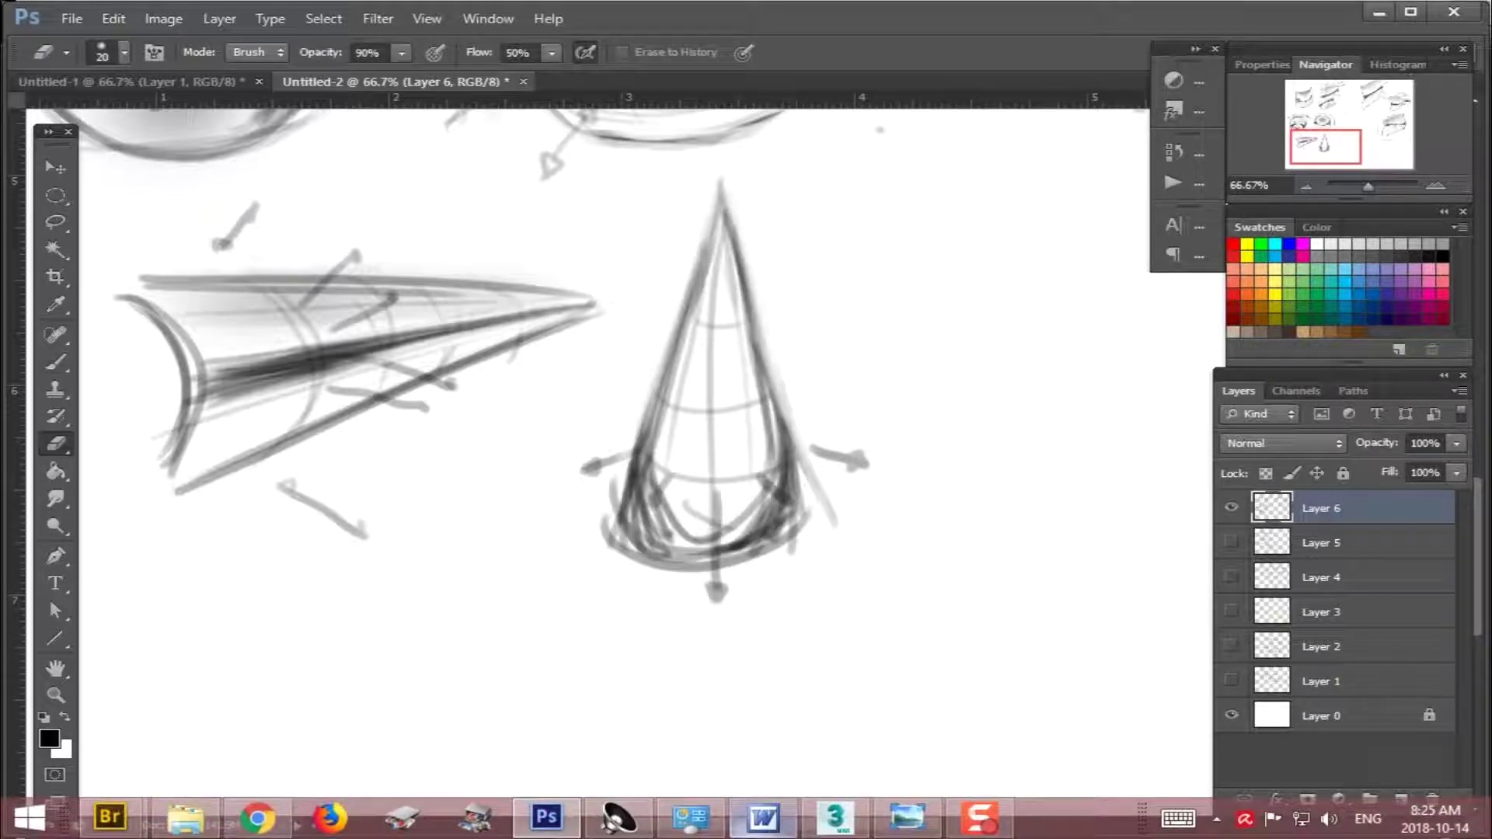
pyautogui.rightClick(1059, 621)
pyautogui.scroll(-2, 1209, 779)
pyautogui.doubleClick(1210, 780)
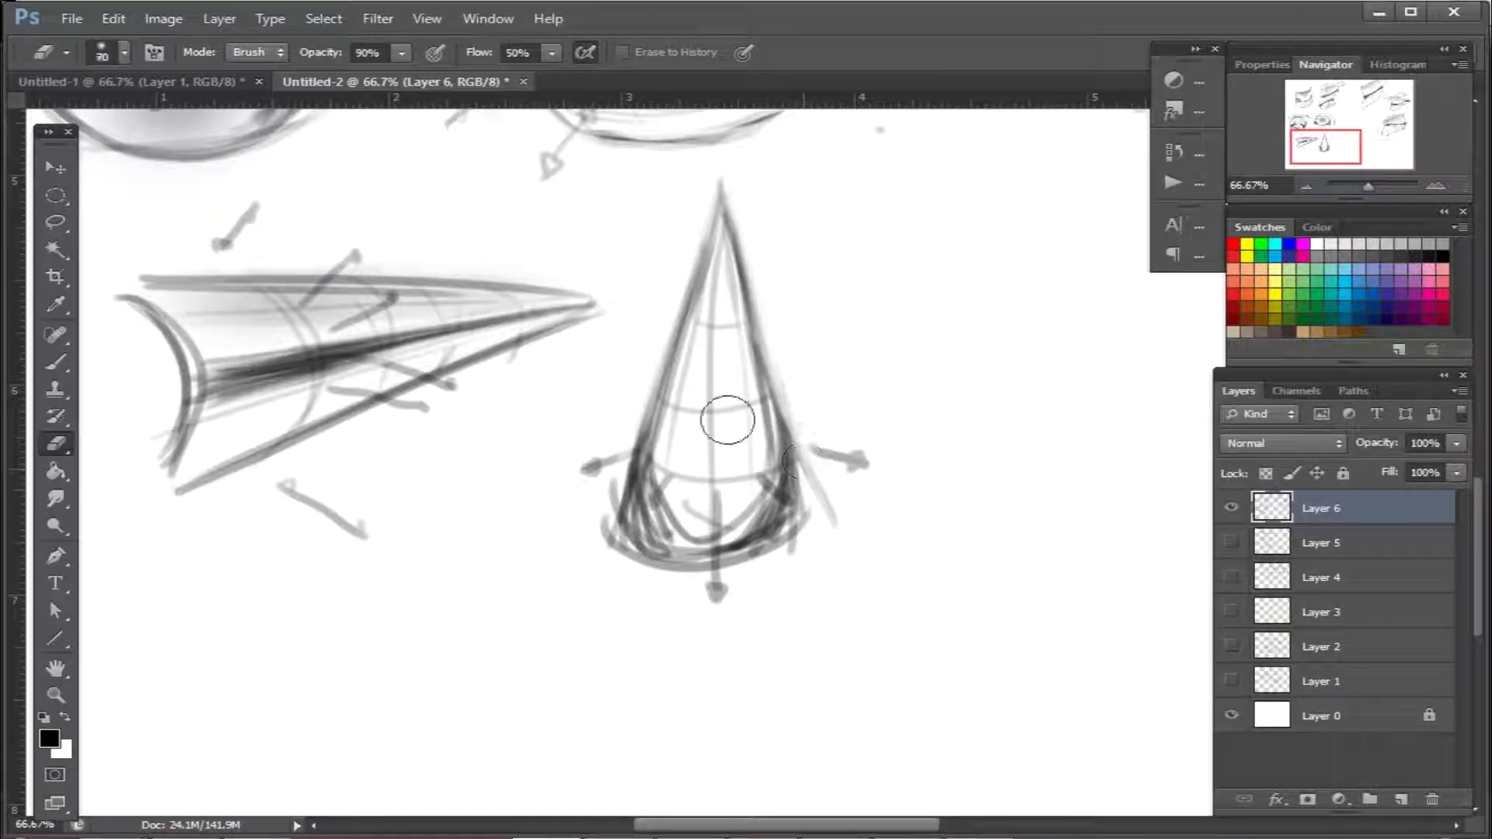
pyautogui.press(']')
pyautogui.press(']')
pyautogui.press(']')
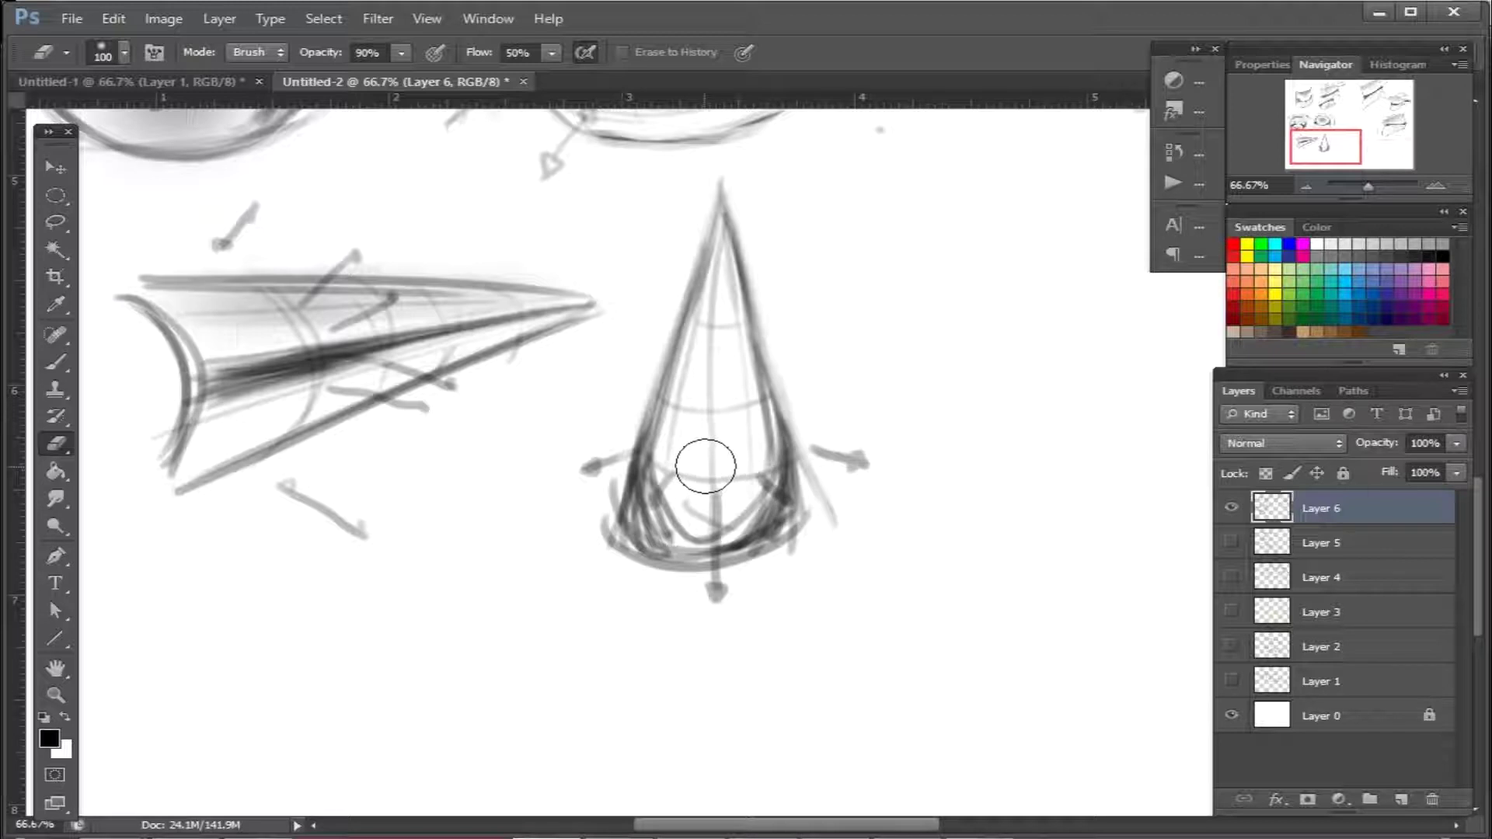
# Shade a soft grey gradient down the middle of the upright cone with a soft brush enlarged to 90
pyautogui.press('b')
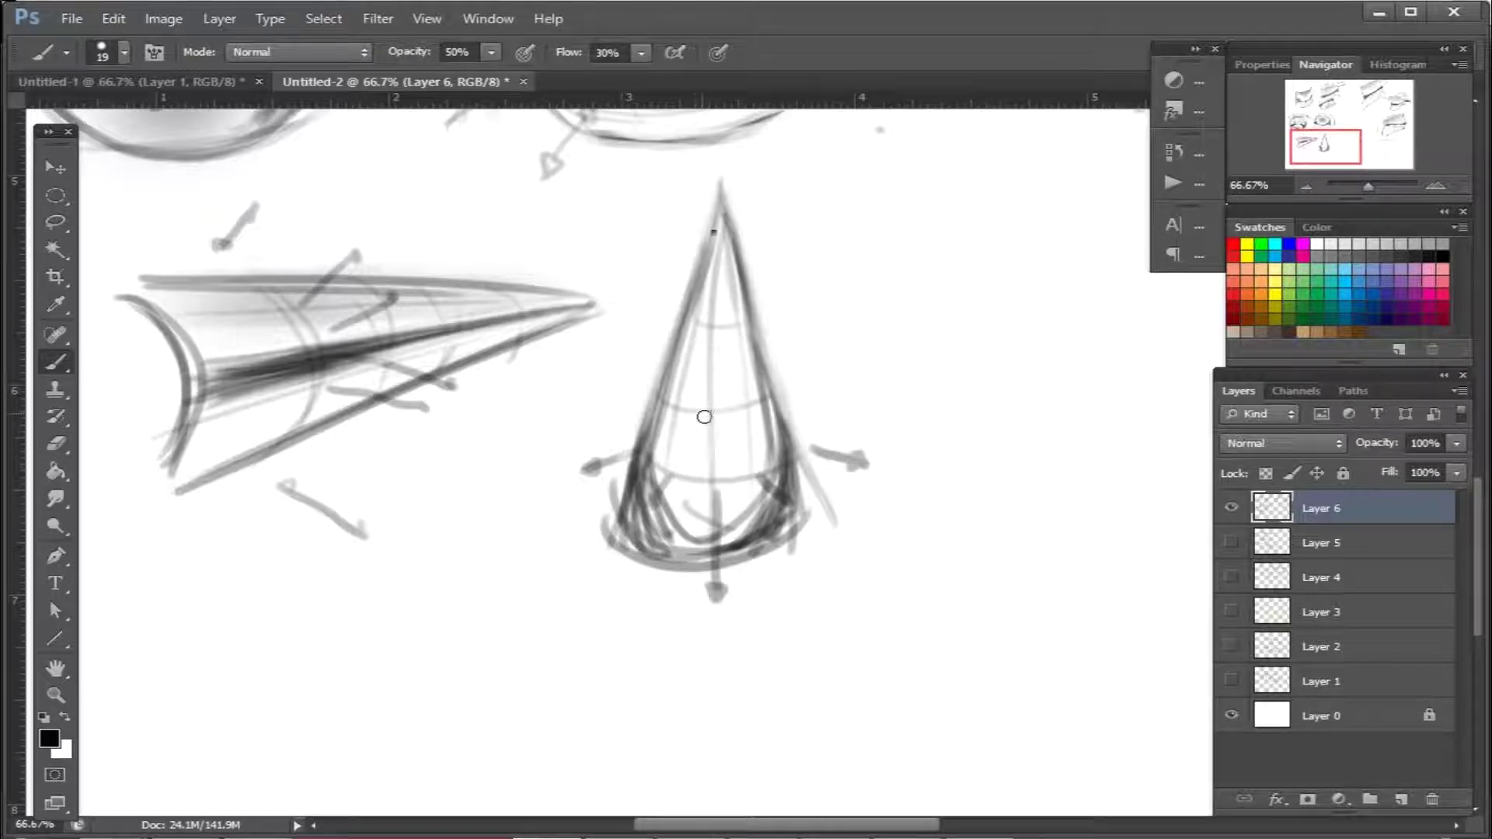
pyautogui.rightClick(704, 416)
pyautogui.click(870, 777)
pyautogui.click(688, 435)
pyautogui.press(']')
pyautogui.press(']')
pyautogui.press(']')
pyautogui.press(']')
pyautogui.press(']')
pyautogui.moveTo(706, 423)
pyautogui.mouseDown()
pyautogui.moveTo(699, 287)
pyautogui.moveTo(707, 488)
pyautogui.moveTo(699, 433)
pyautogui.moveTo(710, 460)
pyautogui.mouseUp()
# Sketch a C-shaped end curve and the adjoining edges of a third form beside the upright cone, using a small brush
pyautogui.hscroll(5, 783, 432)
pyautogui.scroll(2, 877, 701)
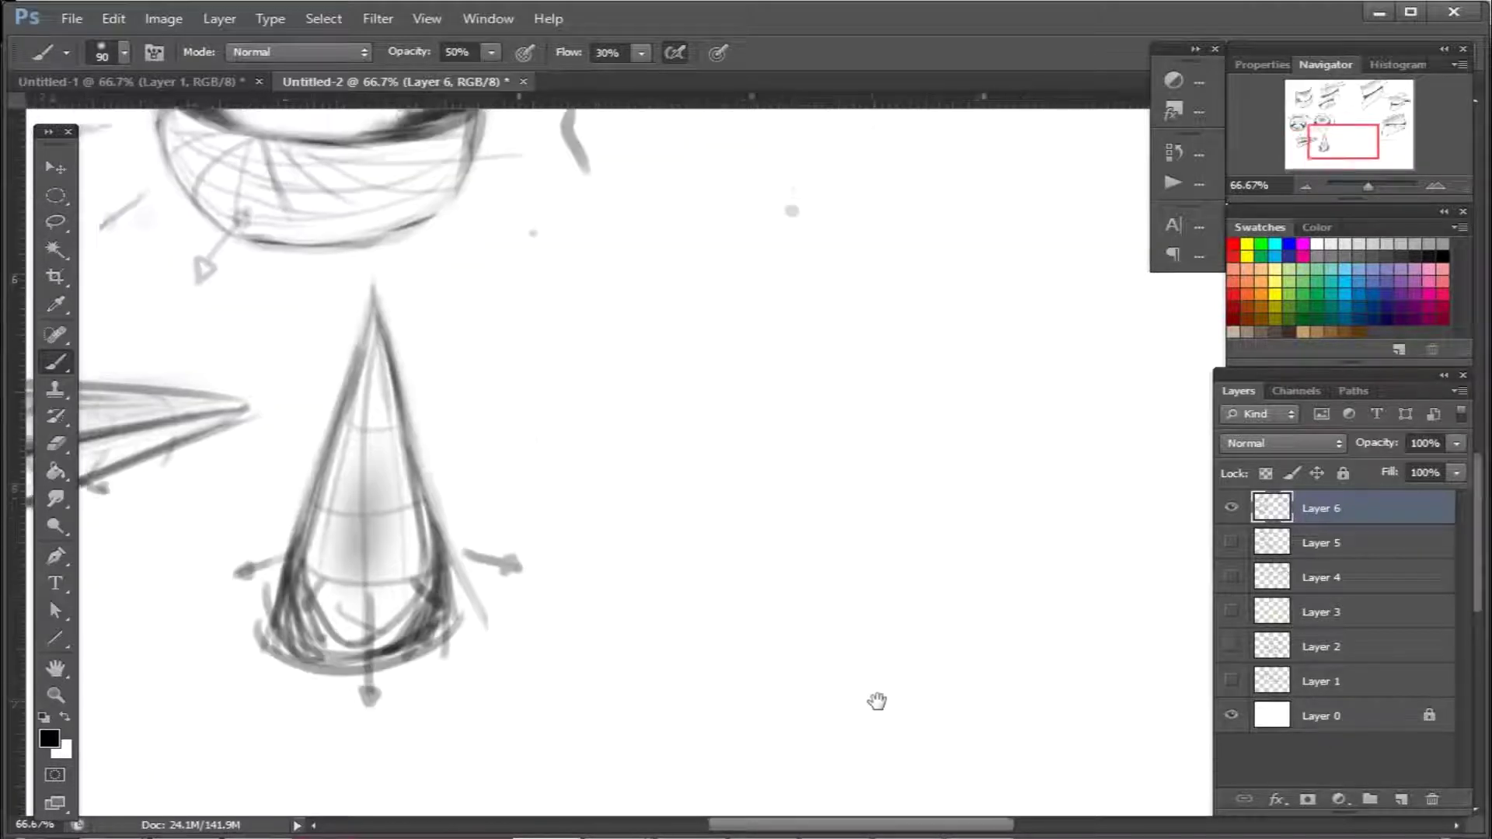
pyautogui.scroll(-2, 894, 583)
pyautogui.hscroll(2, 893, 583)
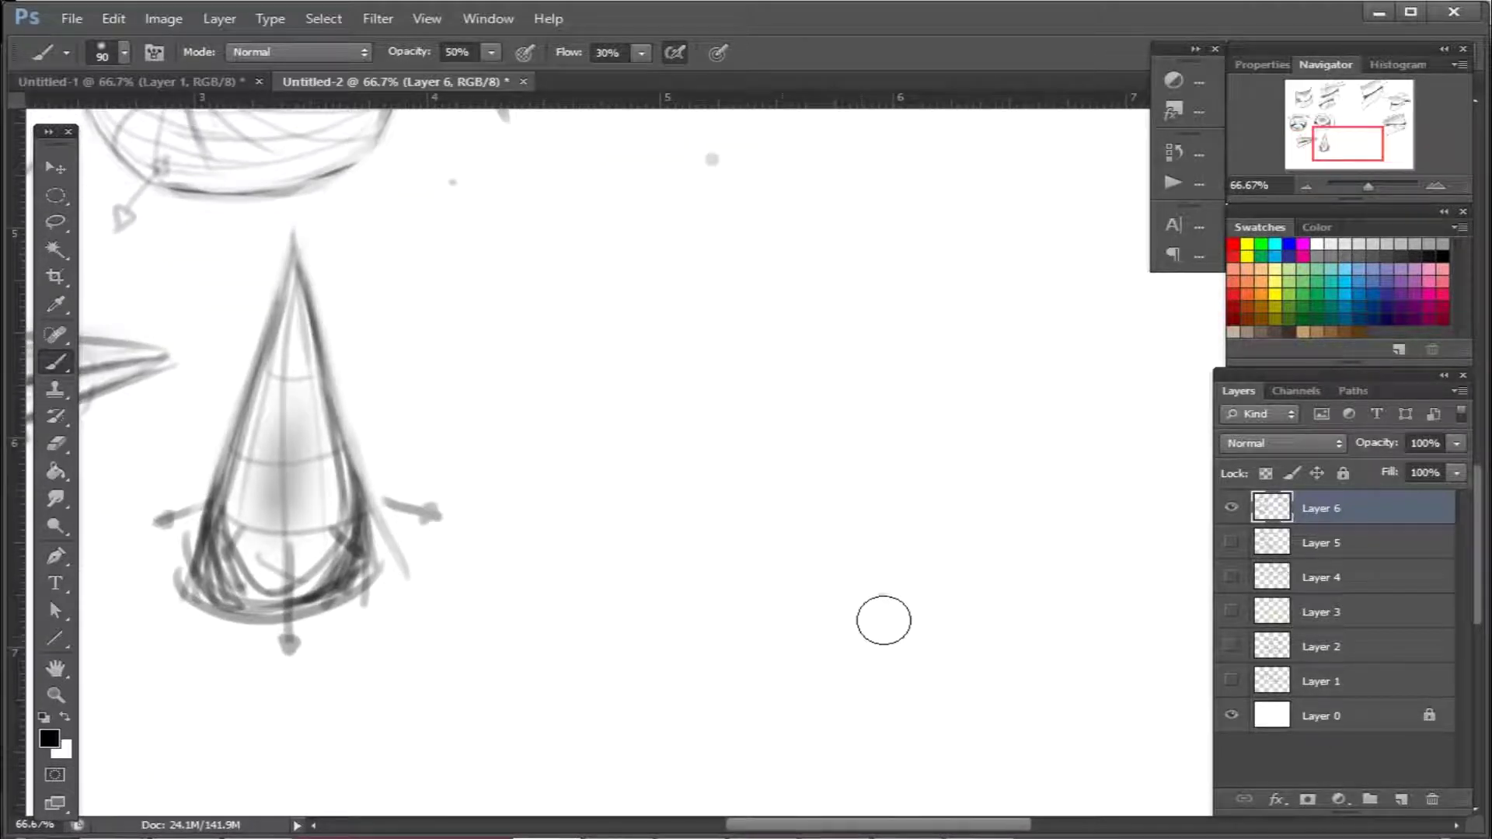
pyautogui.hscroll(-5, 855, 458)
pyautogui.press('[')
pyautogui.press('[')
pyautogui.press('[')
pyautogui.press('[')
pyautogui.press('[')
pyautogui.press('[')
pyautogui.press('[')
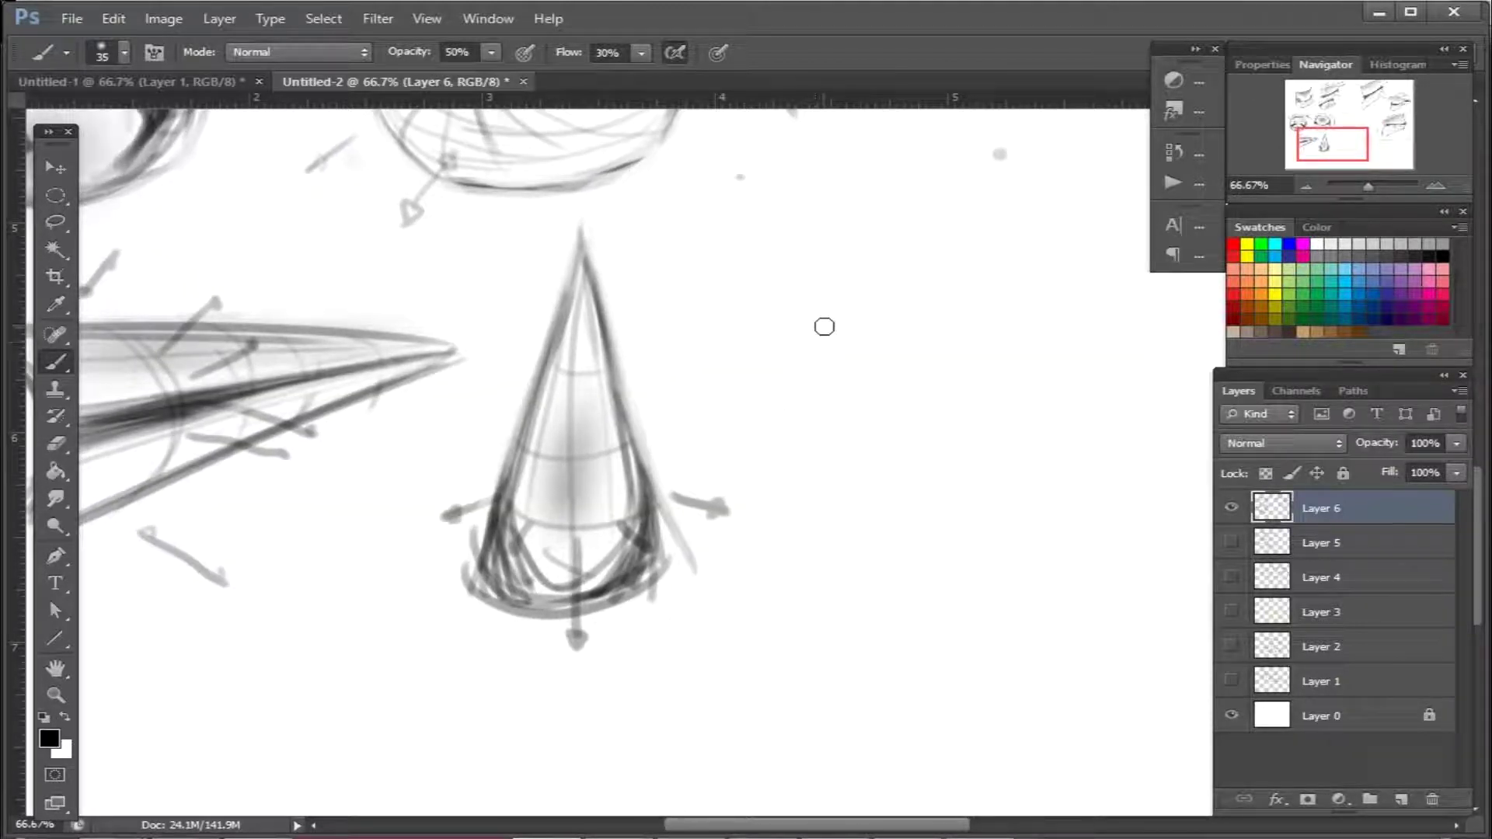
pyautogui.moveTo(843, 281); pyautogui.dragTo(909, 458)
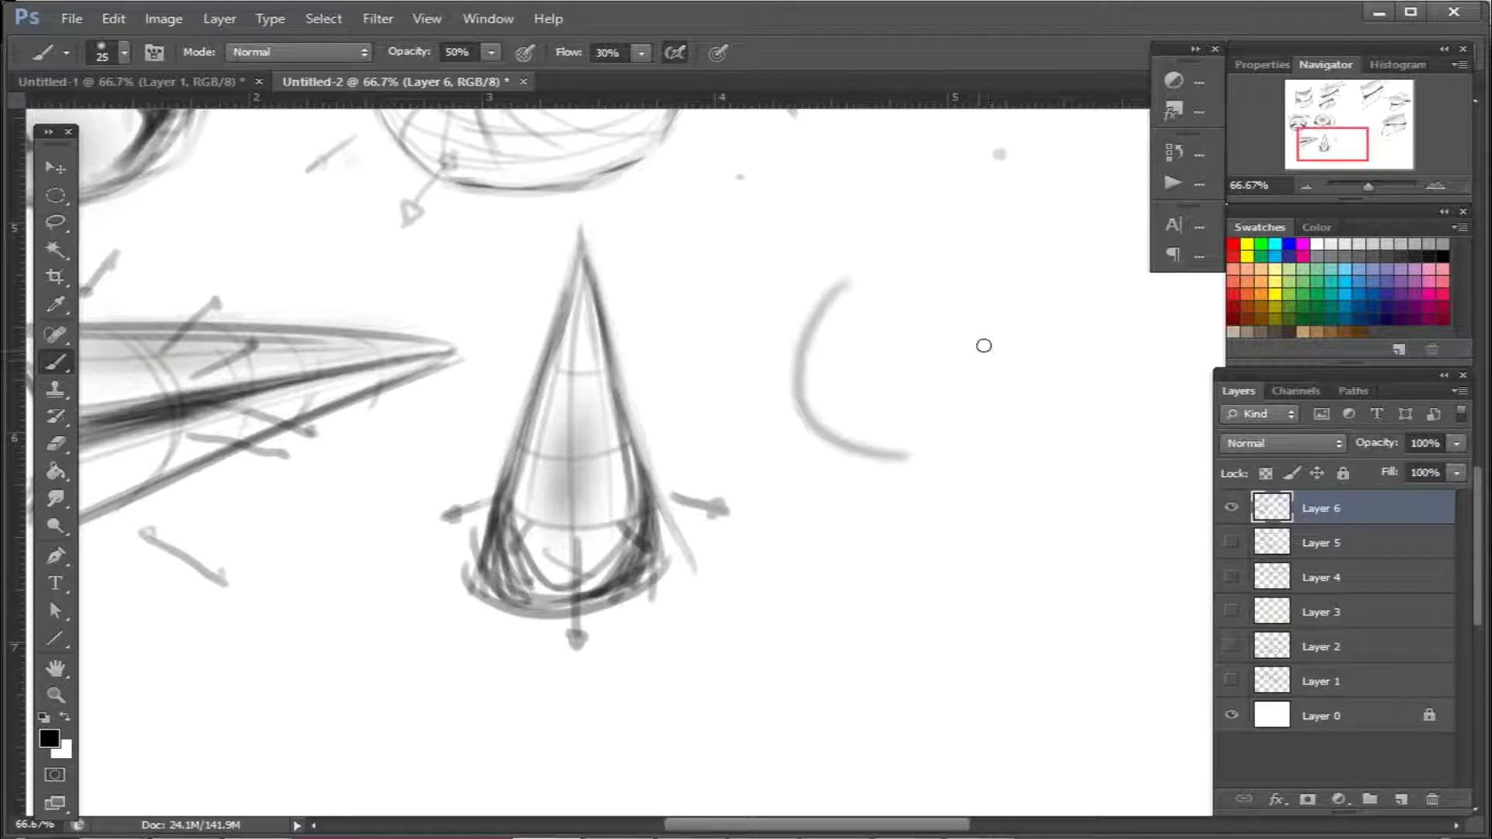
pyautogui.rightClick(924, 472)
pyautogui.click(1058, 713)
pyautogui.press('Return')
pyautogui.moveTo(962, 426)
pyautogui.mouseDown()
pyautogui.moveTo(852, 423)
pyautogui.moveTo(813, 454)
pyautogui.moveTo(863, 453)
pyautogui.mouseUp()
# Letter the label CONVEX above the sideways cone and CONCAV above the third form
pyautogui.moveTo(709, 390)
pyautogui.mouseDown()
pyautogui.moveTo(1076, 394)
pyautogui.moveTo(714, 570)
pyautogui.moveTo(1098, 546)
pyautogui.mouseUp()
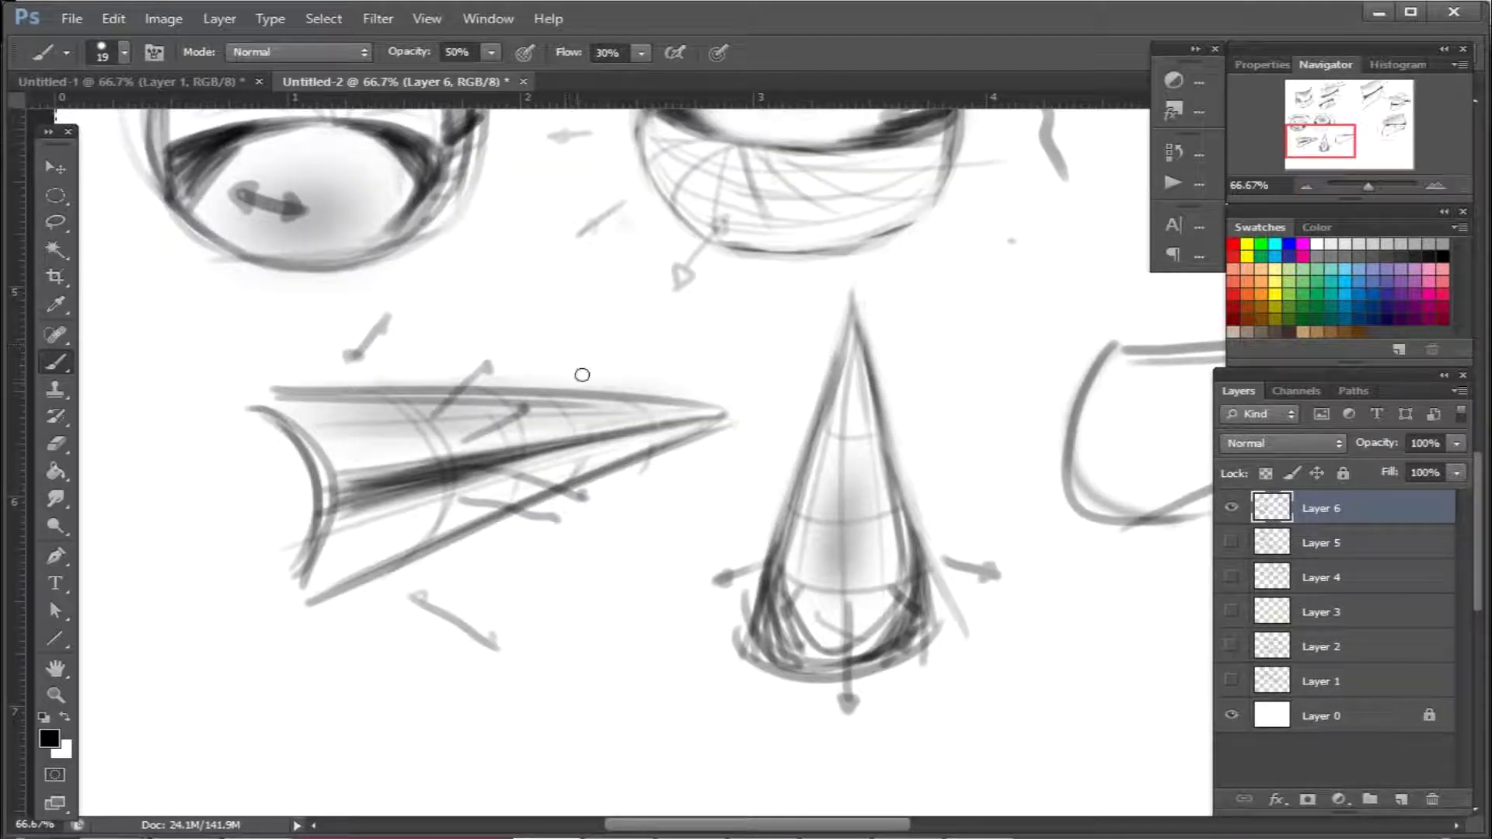
pyautogui.moveTo(568, 341)
pyautogui.mouseDown()
pyautogui.moveTo(565, 356)
pyautogui.moveTo(589, 343)
pyautogui.mouseUp()
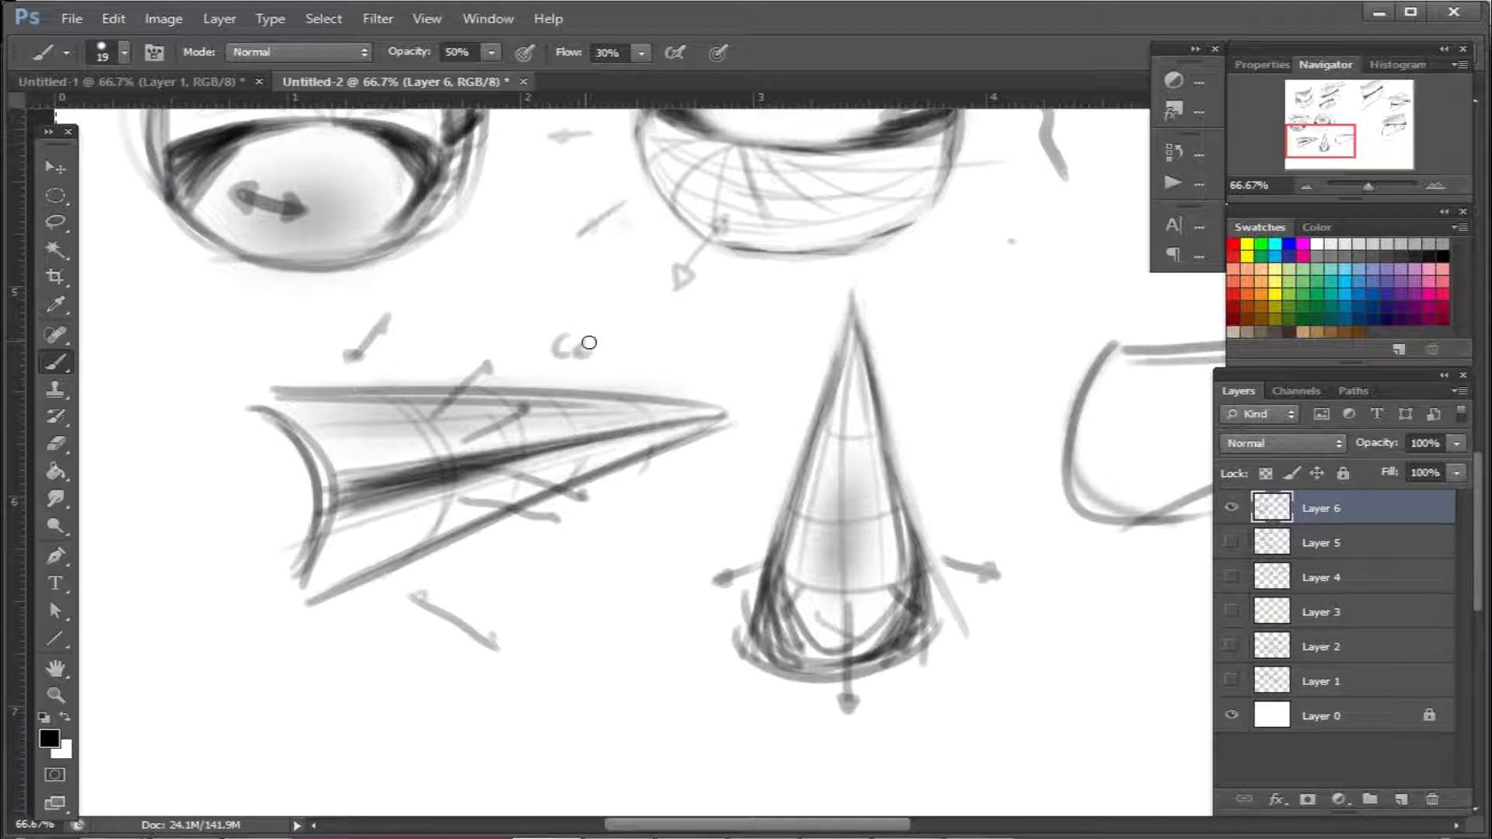
pyautogui.moveTo(703, 348); pyautogui.dragTo(730, 373)
pyautogui.moveTo(730, 350); pyautogui.dragTo(699, 375)
pyautogui.moveTo(1018, 439)
pyautogui.mouseDown()
pyautogui.moveTo(593, 500)
pyautogui.moveTo(582, 527)
pyautogui.mouseUp()
pyautogui.moveTo(812, 370)
pyautogui.mouseDown()
pyautogui.moveTo(808, 389)
pyautogui.moveTo(899, 365)
pyautogui.mouseUp()
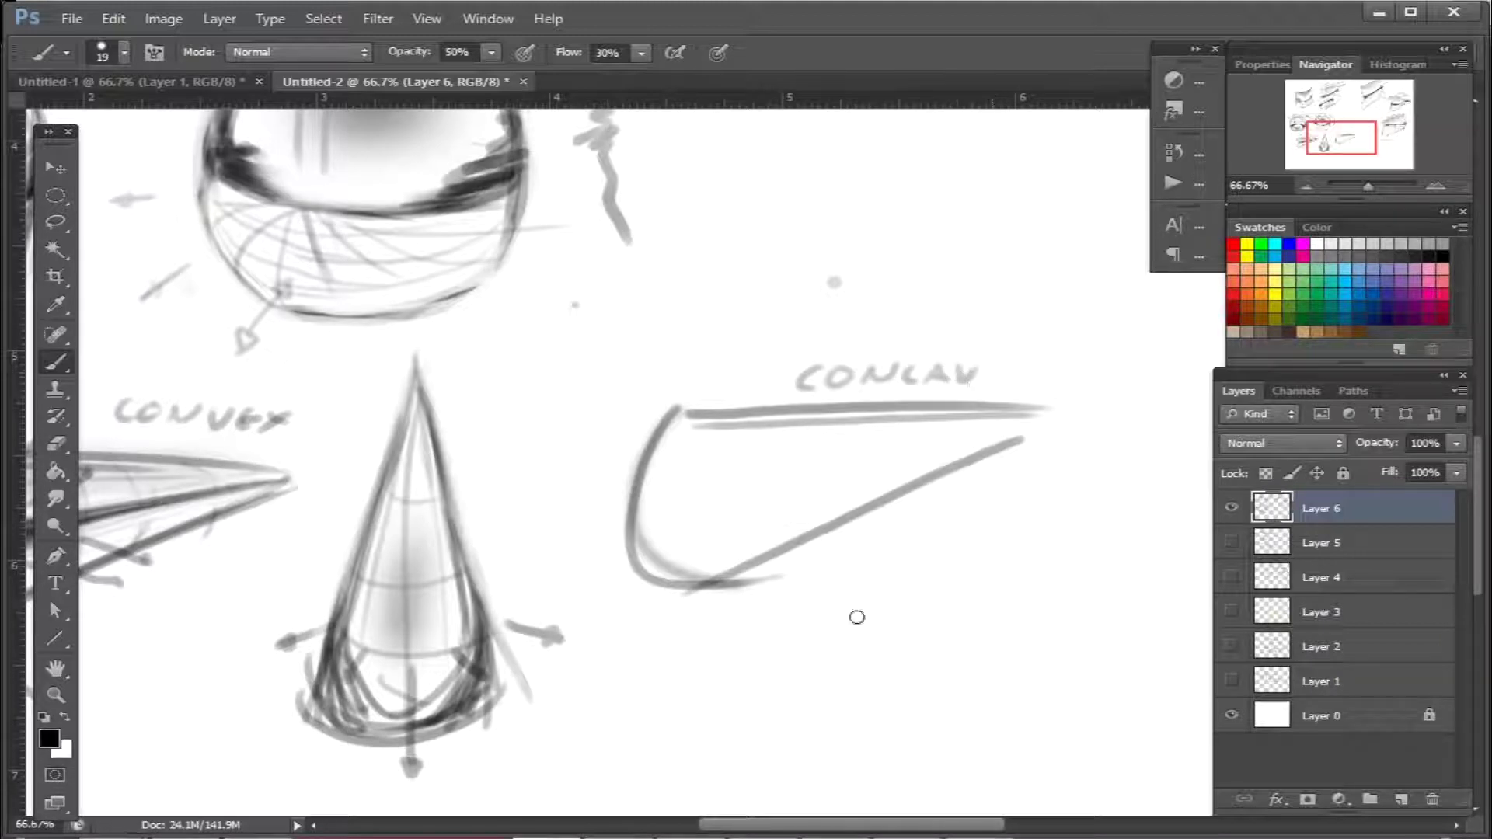
# Reinforce the concave form's end curve and add curved cross-contours and lengthwise guidelines inside it
pyautogui.moveTo(655, 413); pyautogui.dragTo(704, 584)
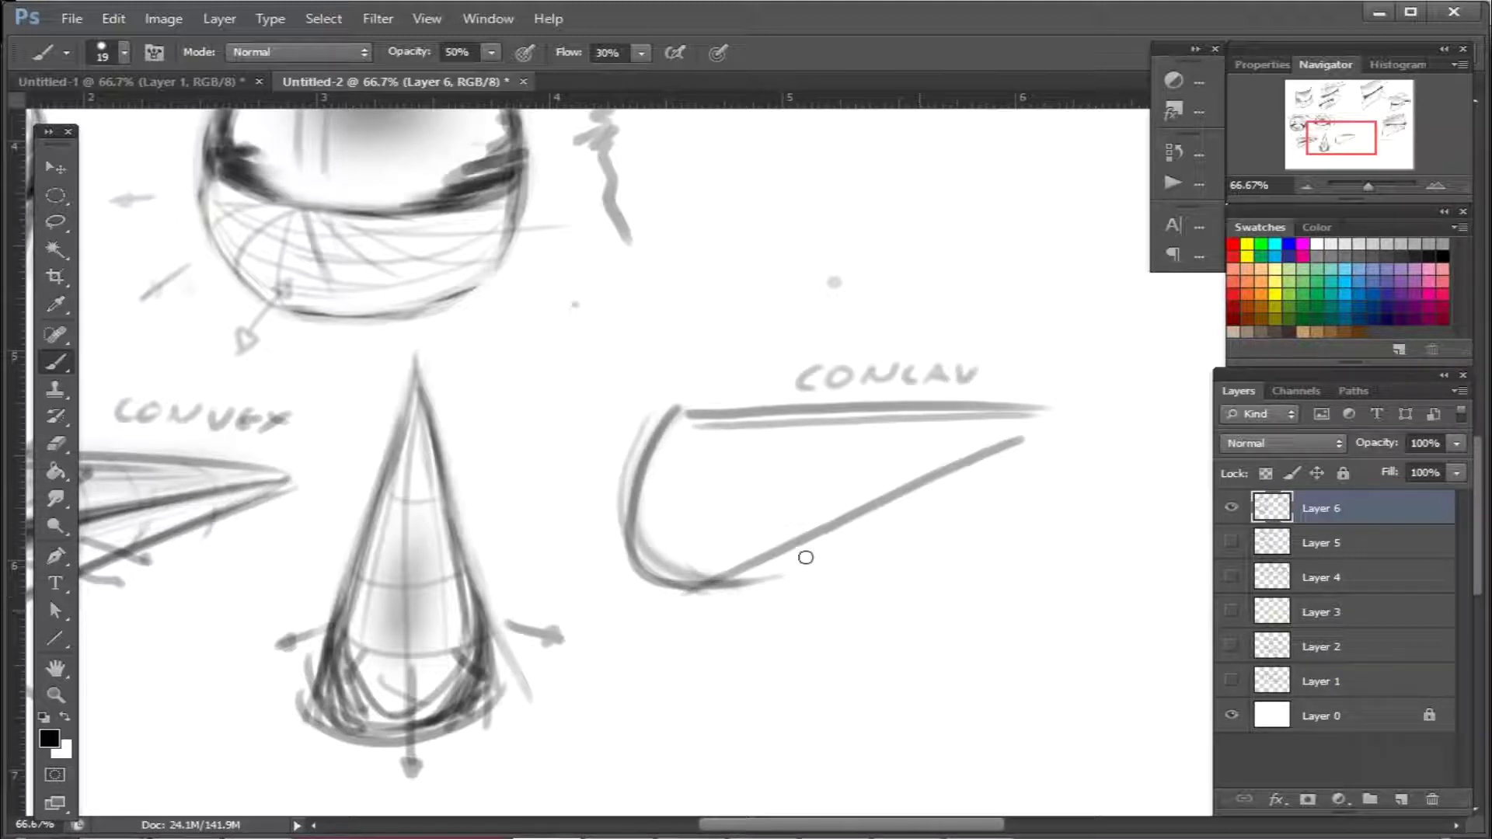
pyautogui.moveTo(782, 427); pyautogui.dragTo(793, 533)
pyautogui.moveTo(880, 418); pyautogui.dragTo(870, 477)
pyautogui.moveTo(662, 504); pyautogui.dragTo(949, 448)
pyautogui.moveTo(661, 450); pyautogui.dragTo(869, 442)
pyautogui.moveTo(673, 550); pyautogui.dragTo(791, 509)
# Draw inward reflection arrows at the concave form's open end and paint a dark tapering band towards its tip with a size 20 brush
pyautogui.moveTo(666, 450); pyautogui.dragTo(679, 474)
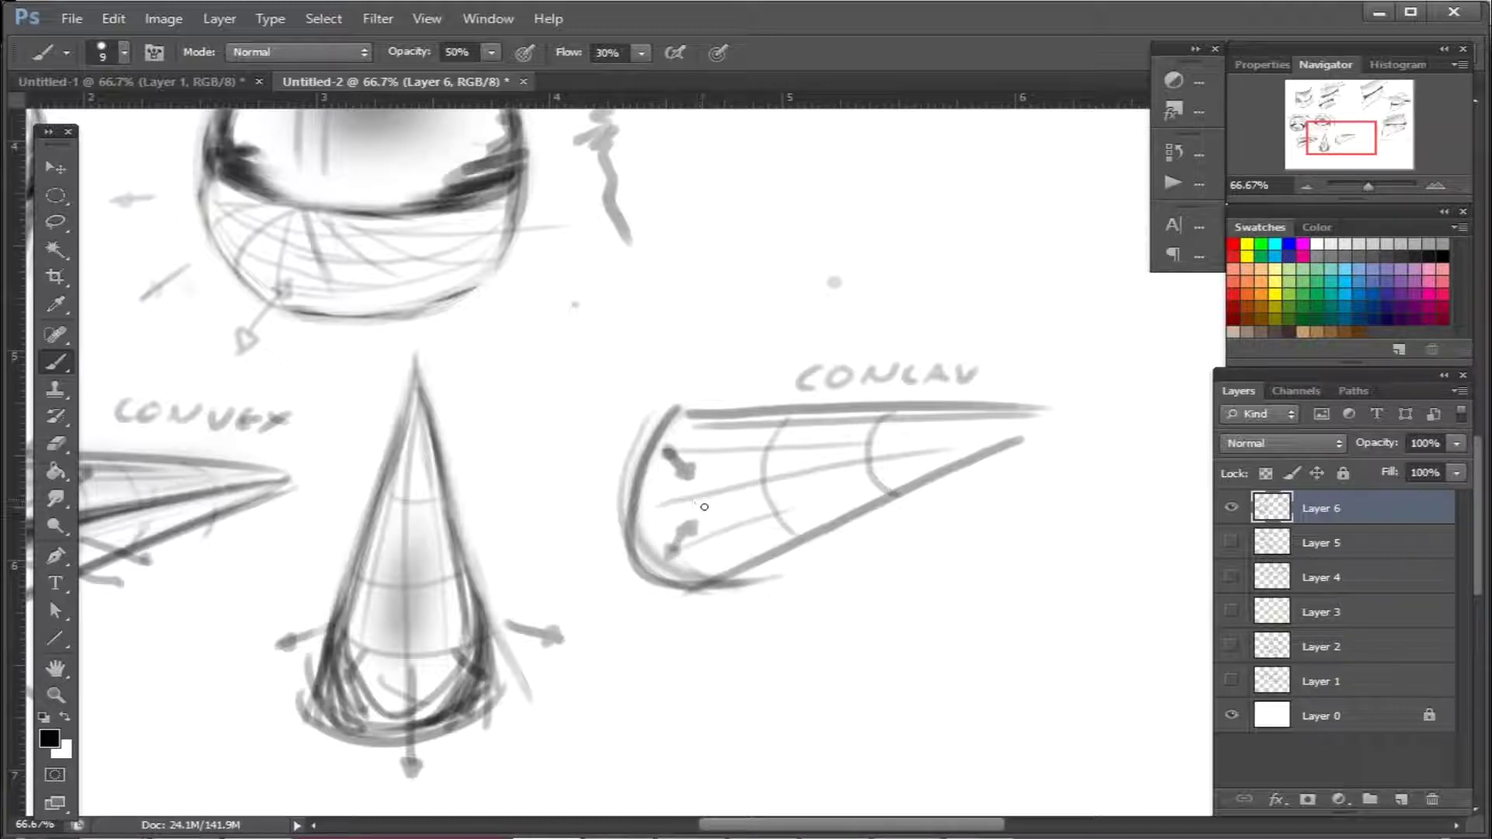
pyautogui.press(']')
pyautogui.moveTo(660, 506)
pyautogui.mouseDown()
pyautogui.moveTo(1045, 420)
pyautogui.moveTo(631, 517)
pyautogui.moveTo(655, 525)
pyautogui.moveTo(732, 488)
pyautogui.moveTo(1053, 412)
pyautogui.mouseUp()
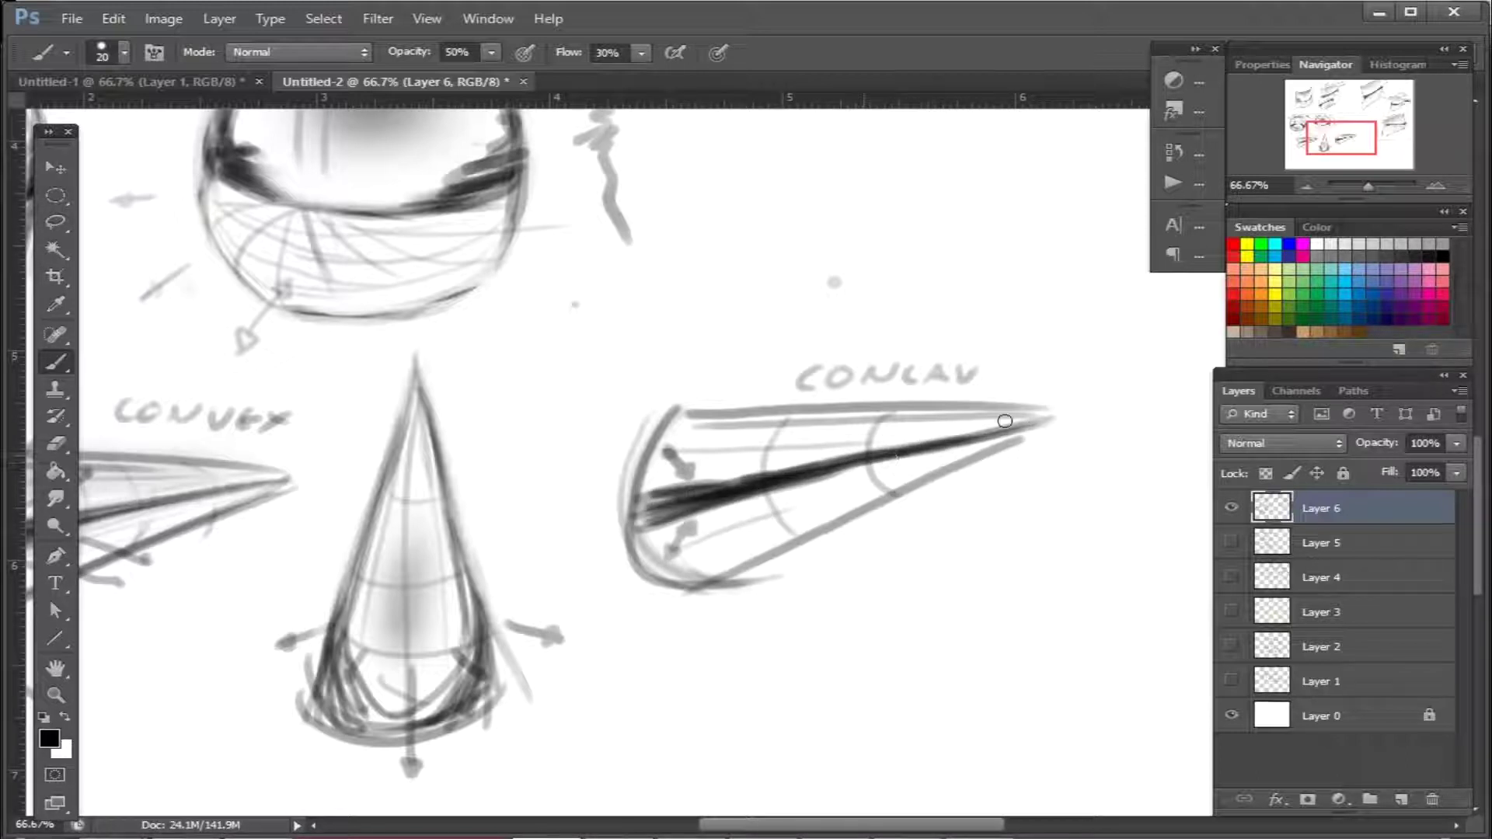
# Clean up the concave form's lower edge with a soft eraser and shade its lower half soft grey with a 45 px soft brush
pyautogui.press('e')
pyautogui.moveTo(999, 449)
pyautogui.mouseDown()
pyautogui.moveTo(976, 443)
pyautogui.moveTo(946, 467)
pyautogui.moveTo(964, 471)
pyautogui.mouseUp()
pyautogui.rightClick(947, 513)
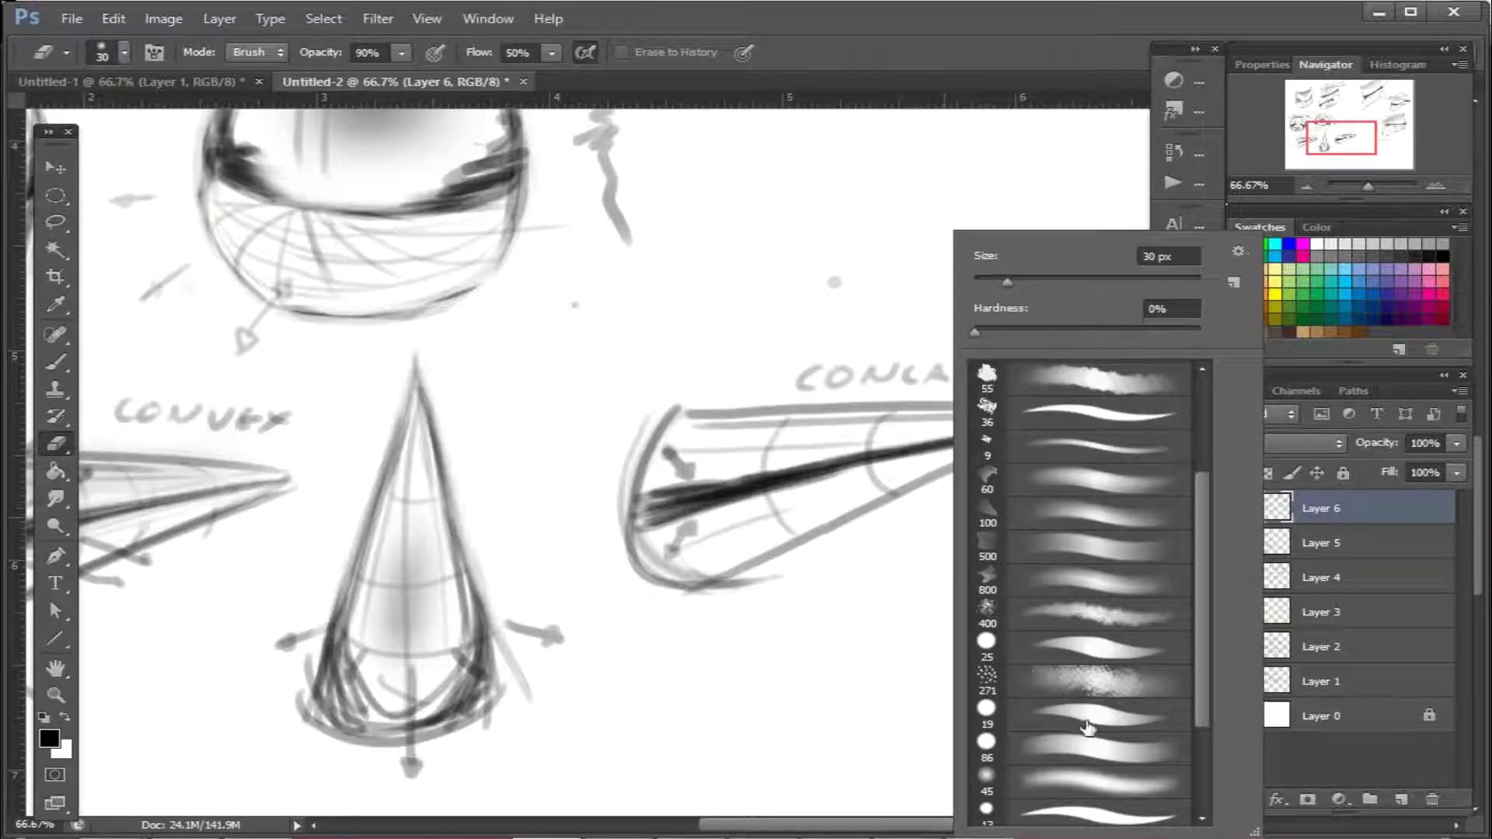
pyautogui.doubleClick(1104, 714)
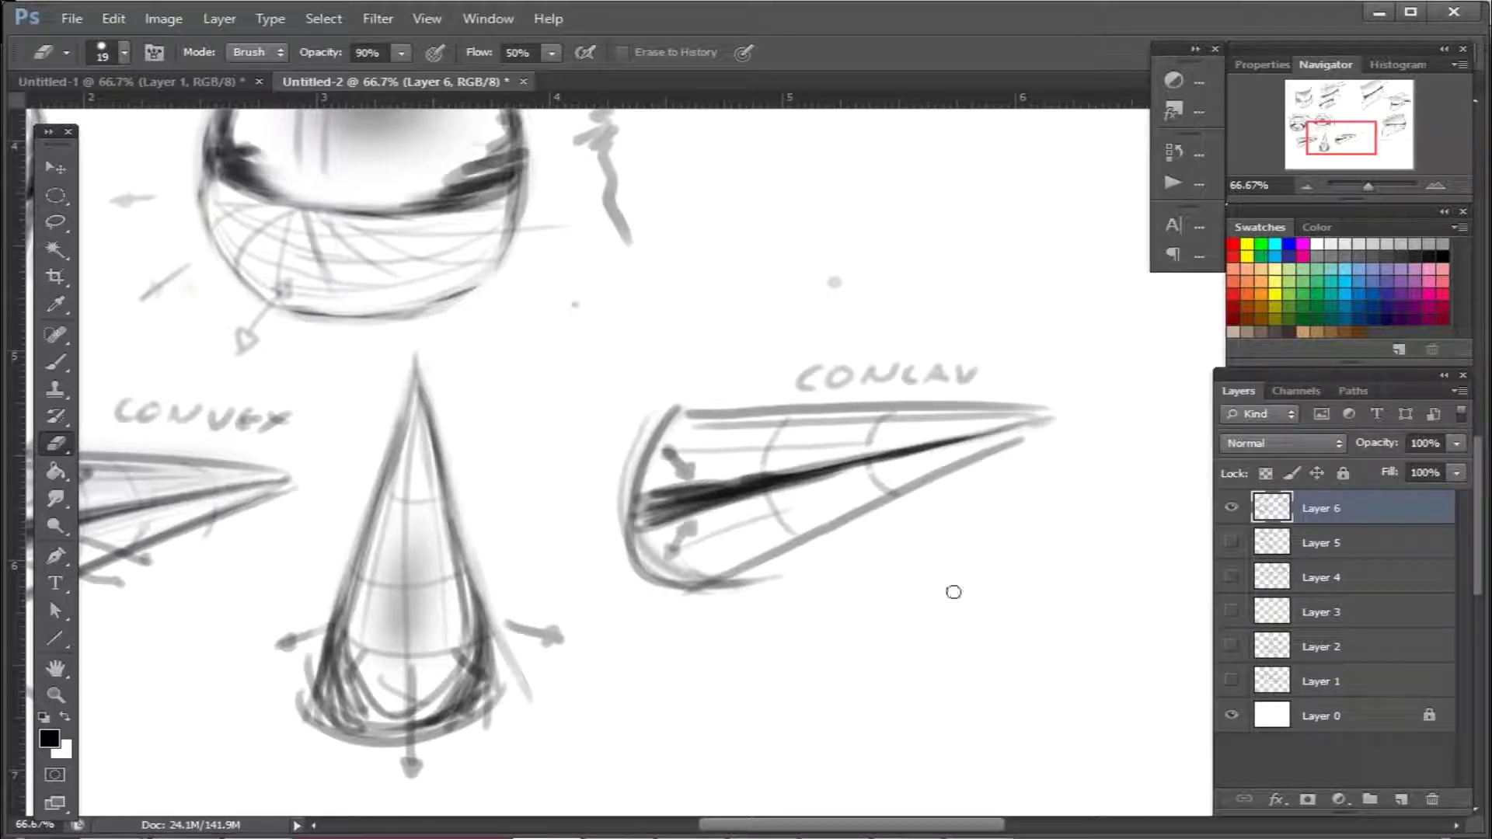
pyautogui.rightClick(934, 595)
pyautogui.click(1113, 777)
pyautogui.click(871, 571)
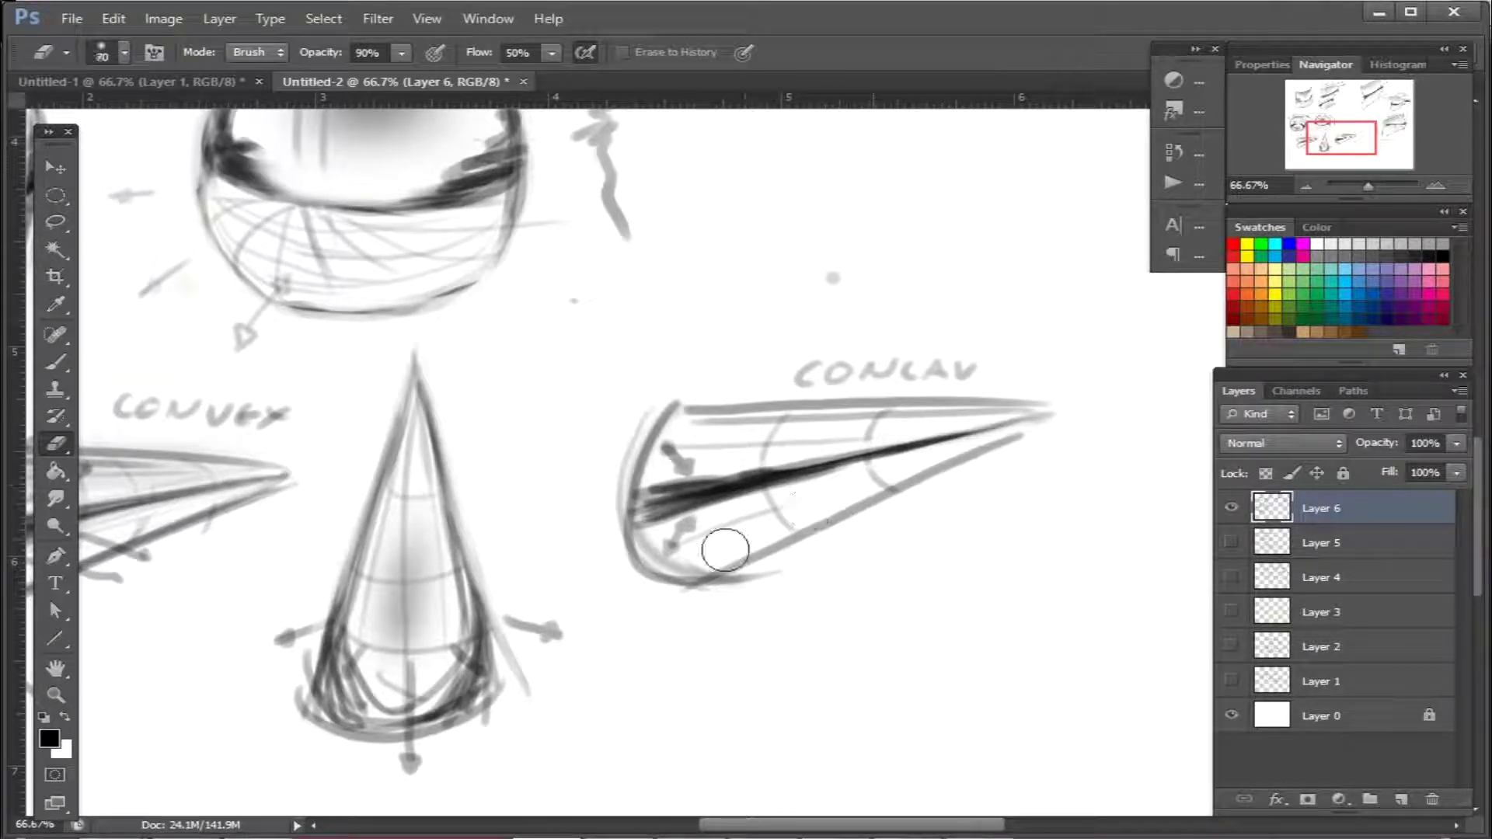
pyautogui.press('b')
# Sketch lengthwise and curved contour lines across the concave form's upper half with the 19 px hard brush
pyautogui.rightClick(906, 544)
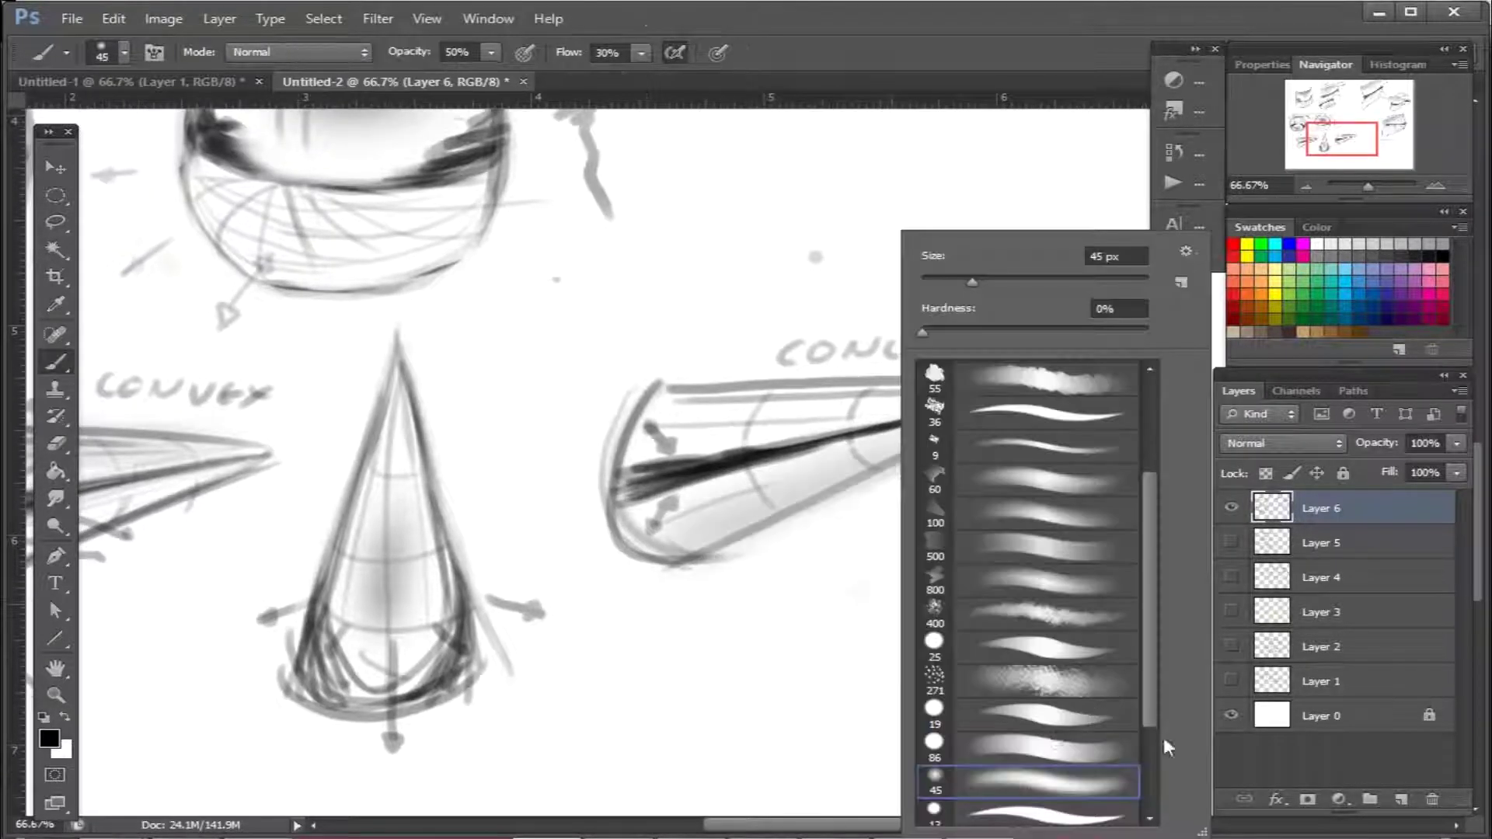
pyautogui.doubleClick(1049, 714)
pyautogui.moveTo(811, 433); pyautogui.dragTo(910, 409)
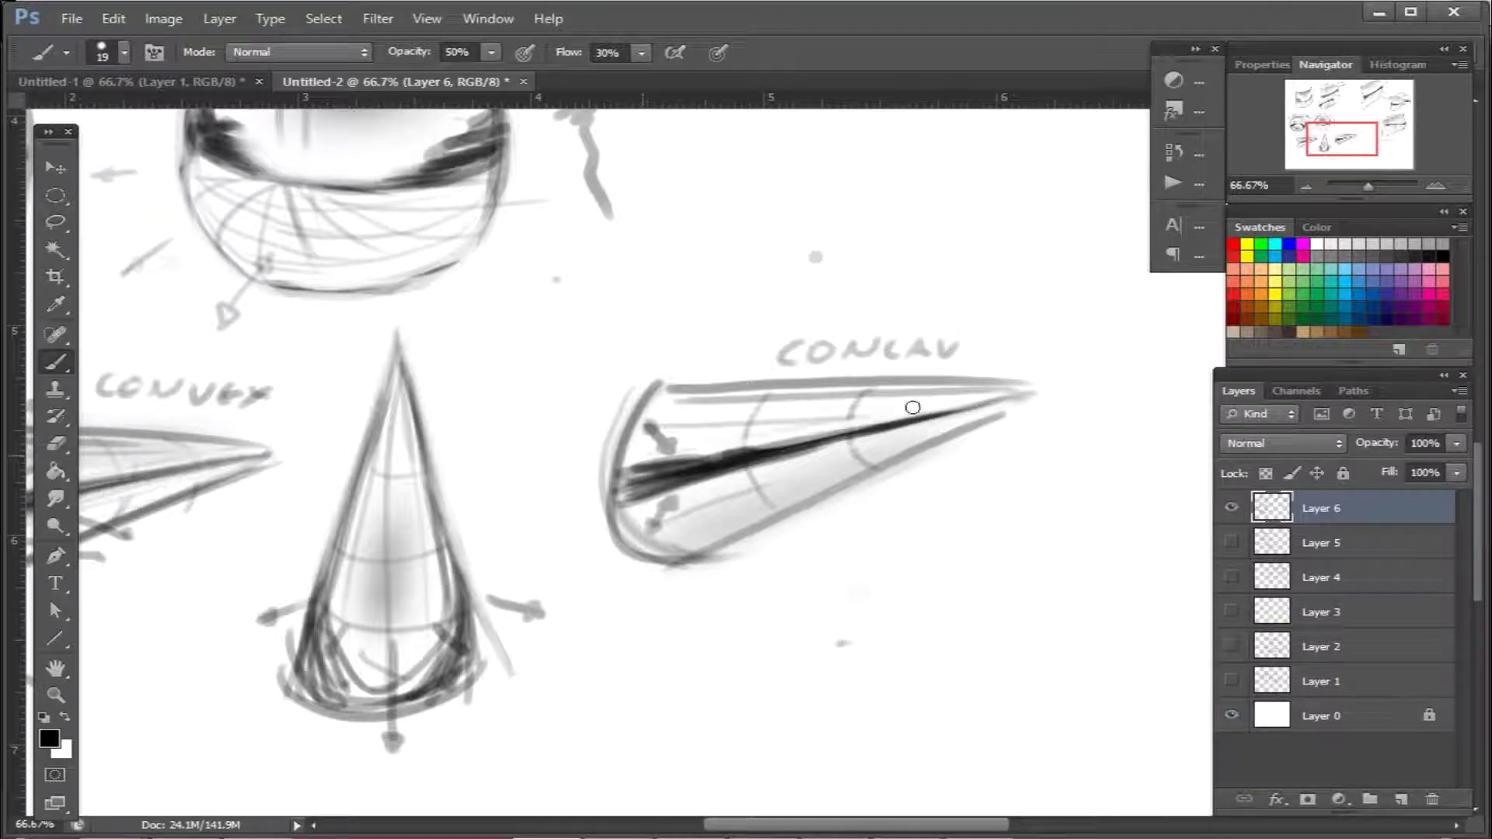
pyautogui.moveTo(723, 423); pyautogui.dragTo(1011, 395)
pyautogui.moveTo(699, 401)
pyautogui.mouseDown()
pyautogui.moveTo(996, 392)
pyautogui.moveTo(668, 401)
pyautogui.moveTo(943, 350)
pyautogui.moveTo(805, 349)
pyautogui.moveTo(788, 439)
pyautogui.moveTo(800, 440)
pyautogui.moveTo(735, 415)
pyautogui.moveTo(720, 451)
pyautogui.mouseUp()
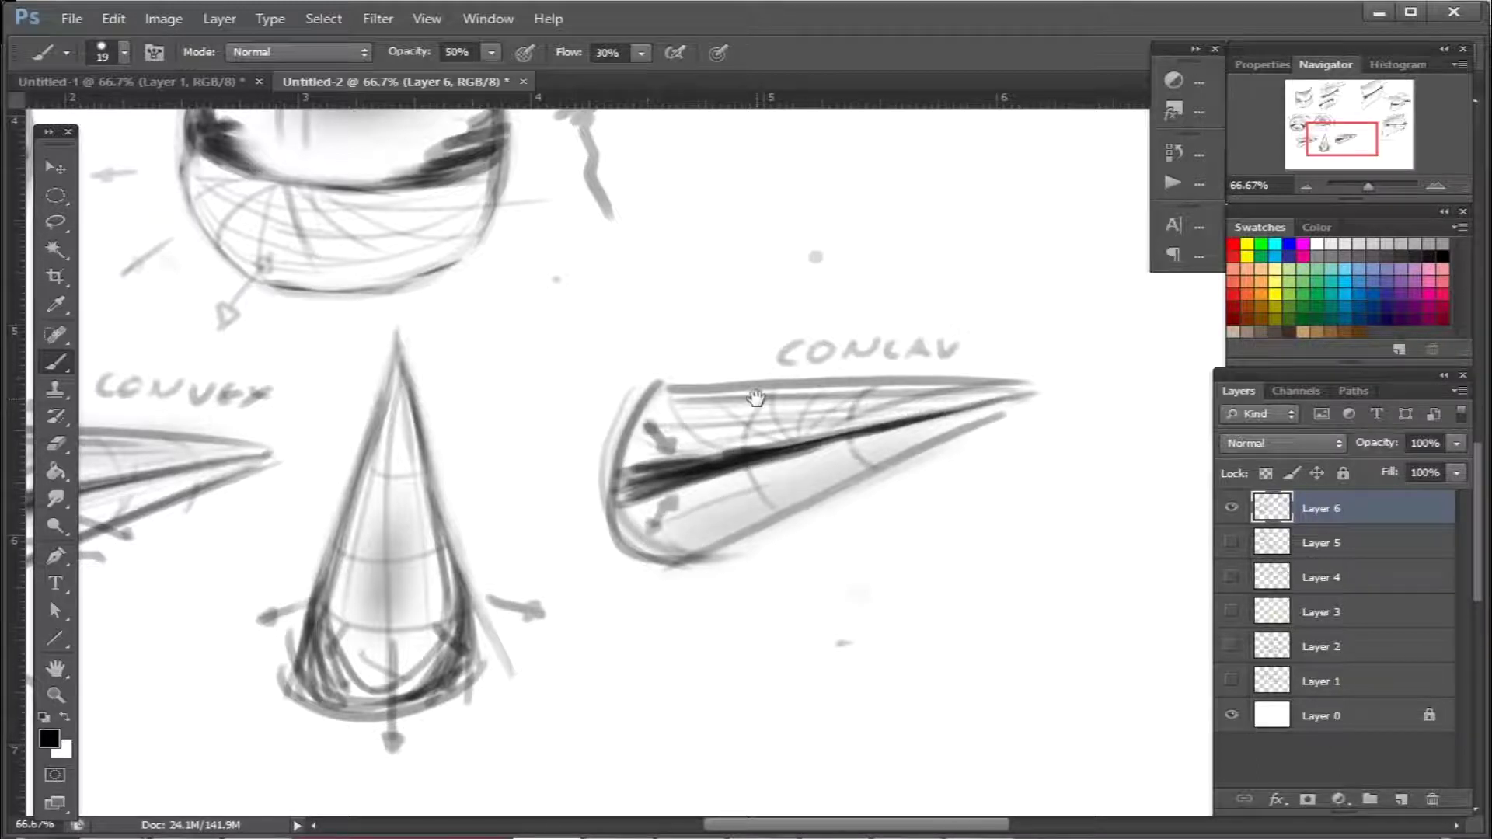
# Sketch a boxed rounded circle below the sideways cone and a second one with a smaller inner circle below the upright cone
pyautogui.moveTo(756, 398); pyautogui.dragTo(692, 419)
pyautogui.moveTo(943, 497); pyautogui.dragTo(759, 676)
pyautogui.moveTo(736, 593)
pyautogui.mouseDown()
pyautogui.moveTo(687, 560)
pyautogui.moveTo(666, 670)
pyautogui.moveTo(700, 511)
pyautogui.mouseUp()
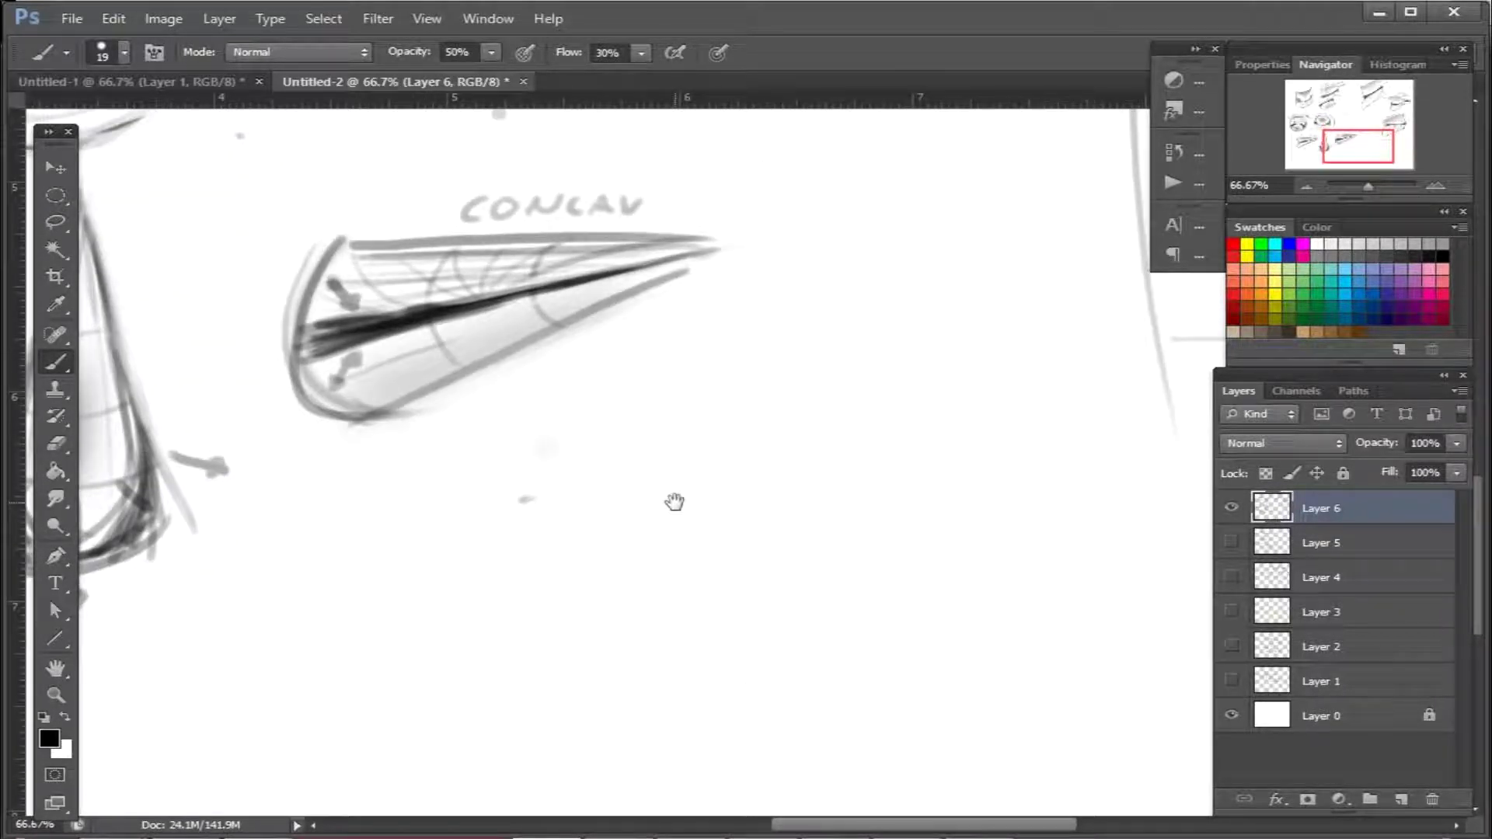
pyautogui.moveTo(710, 510)
pyautogui.mouseDown()
pyautogui.moveTo(1076, 150)
pyautogui.moveTo(726, 550)
pyautogui.moveTo(830, 582)
pyautogui.moveTo(841, 605)
pyautogui.mouseUp()
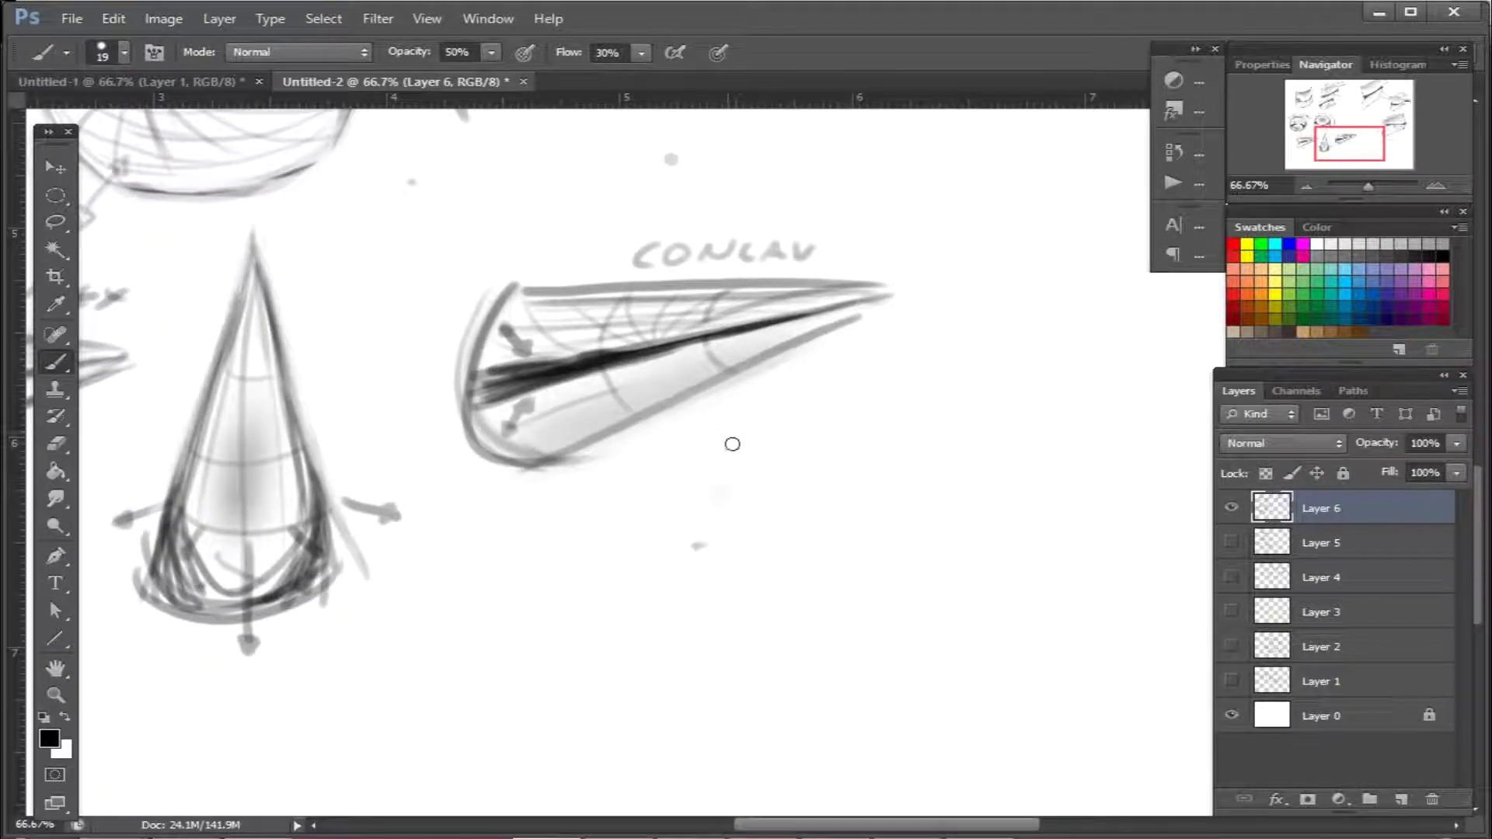
pyautogui.moveTo(561, 486)
pyautogui.mouseDown()
pyautogui.moveTo(846, 436)
pyautogui.moveTo(836, 520)
pyautogui.moveTo(1019, 513)
pyautogui.moveTo(1124, 561)
pyautogui.mouseUp()
pyautogui.moveTo(289, 410)
pyautogui.mouseDown()
pyautogui.moveTo(273, 597)
pyautogui.moveTo(541, 386)
pyautogui.moveTo(315, 610)
pyautogui.mouseUp()
pyautogui.moveTo(663, 410); pyautogui.dragTo(645, 626)
pyautogui.moveTo(653, 404)
pyautogui.mouseDown()
pyautogui.moveTo(905, 429)
pyautogui.moveTo(704, 655)
pyautogui.moveTo(725, 471)
pyautogui.moveTo(866, 640)
pyautogui.moveTo(626, 502)
pyautogui.moveTo(826, 652)
pyautogui.moveTo(701, 519)
pyautogui.moveTo(879, 610)
pyautogui.moveTo(679, 583)
pyautogui.mouseUp()
pyautogui.moveTo(536, 388)
pyautogui.mouseDown()
pyautogui.moveTo(459, 371)
pyautogui.moveTo(316, 386)
pyautogui.moveTo(275, 545)
pyautogui.moveTo(427, 631)
pyautogui.moveTo(552, 527)
pyautogui.moveTo(510, 397)
pyautogui.moveTo(339, 392)
pyautogui.moveTo(272, 541)
pyautogui.moveTo(544, 566)
pyautogui.mouseUp()
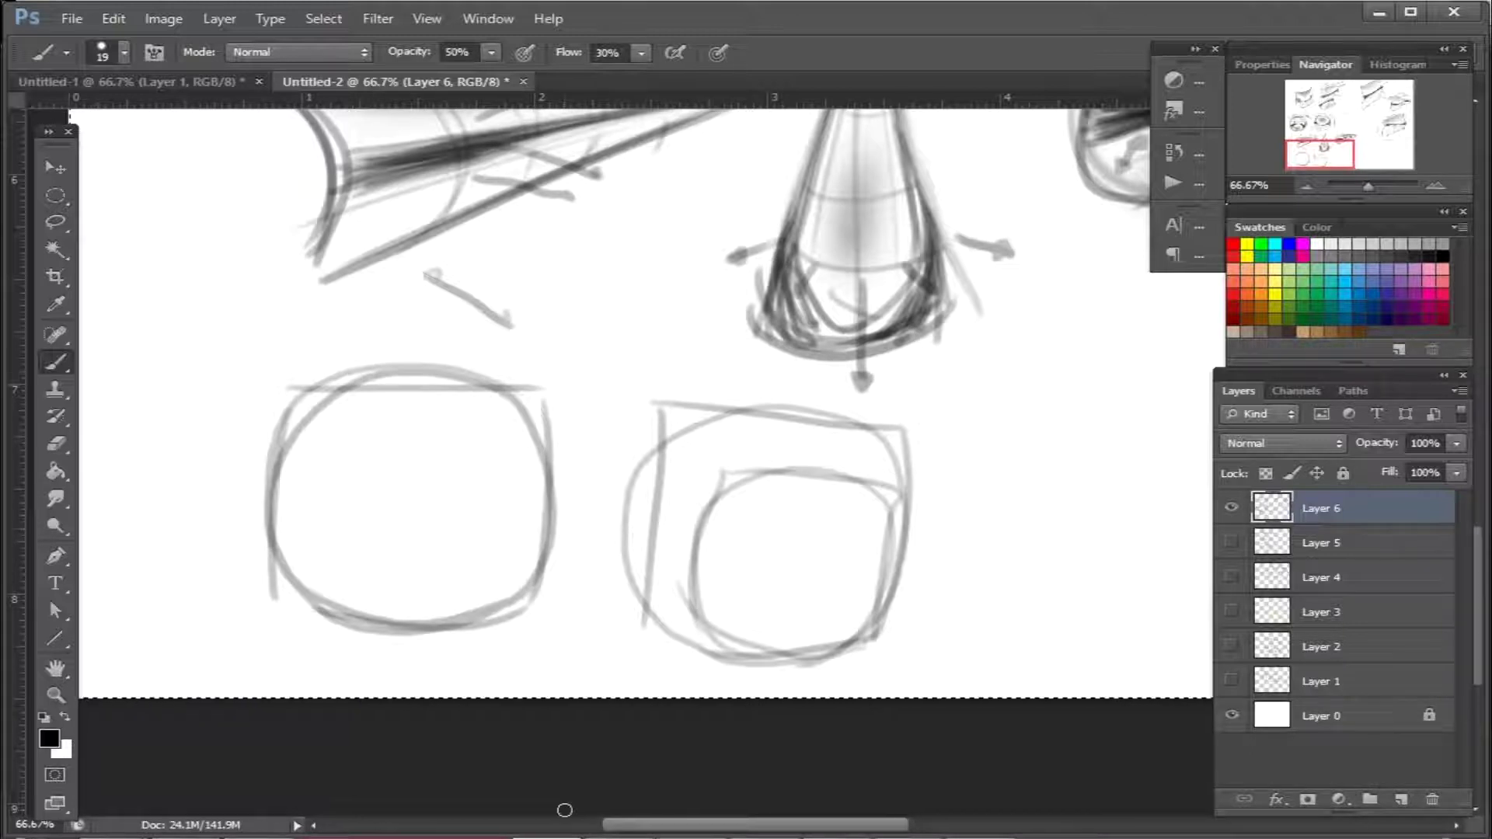
# Add horizontal and vertical contour lines across the double circle below the upright cone
pyautogui.moveTo(631, 516)
pyautogui.mouseDown()
pyautogui.moveTo(670, 514)
pyautogui.moveTo(636, 554)
pyautogui.mouseUp()
pyautogui.moveTo(762, 423); pyautogui.dragTo(733, 631)
pyautogui.moveTo(823, 439)
pyautogui.mouseDown()
pyautogui.moveTo(793, 626)
pyautogui.moveTo(719, 516)
pyautogui.moveTo(894, 579)
pyautogui.moveTo(738, 657)
pyautogui.mouseUp()
# Draw a flattened ellipse around the middle of the circle below the sideways cone
pyautogui.hscroll(-2, 771, 563)
pyautogui.hscroll(-2, 772, 563)
pyautogui.scroll(1, 772, 564)
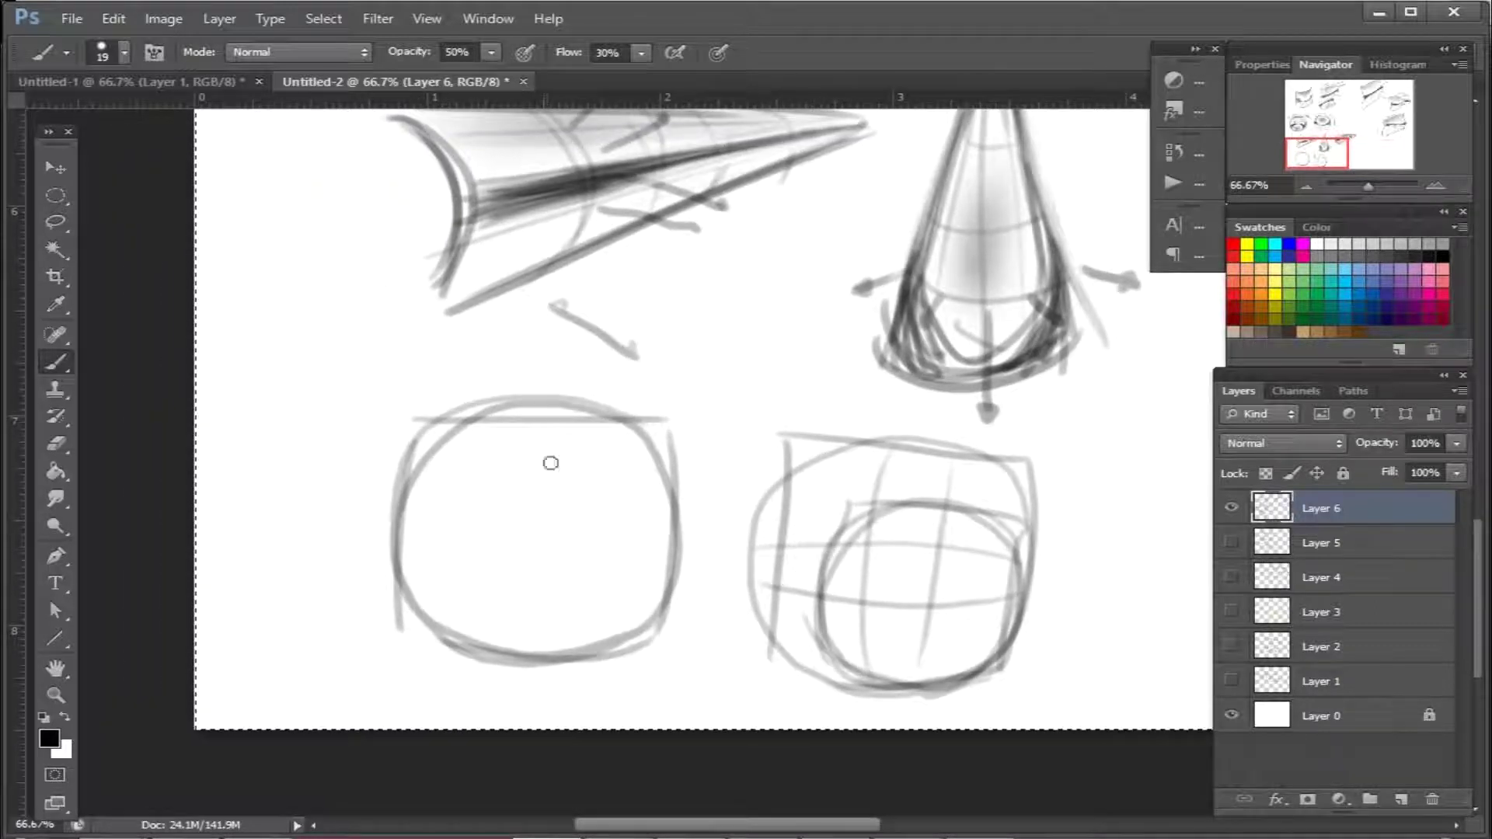
pyautogui.moveTo(406, 534)
pyautogui.mouseDown()
pyautogui.moveTo(689, 520)
pyautogui.moveTo(557, 567)
pyautogui.moveTo(688, 536)
pyautogui.mouseUp()
pyautogui.moveTo(417, 516)
pyautogui.mouseDown()
pyautogui.moveTo(435, 548)
pyautogui.moveTo(670, 532)
pyautogui.mouseUp()
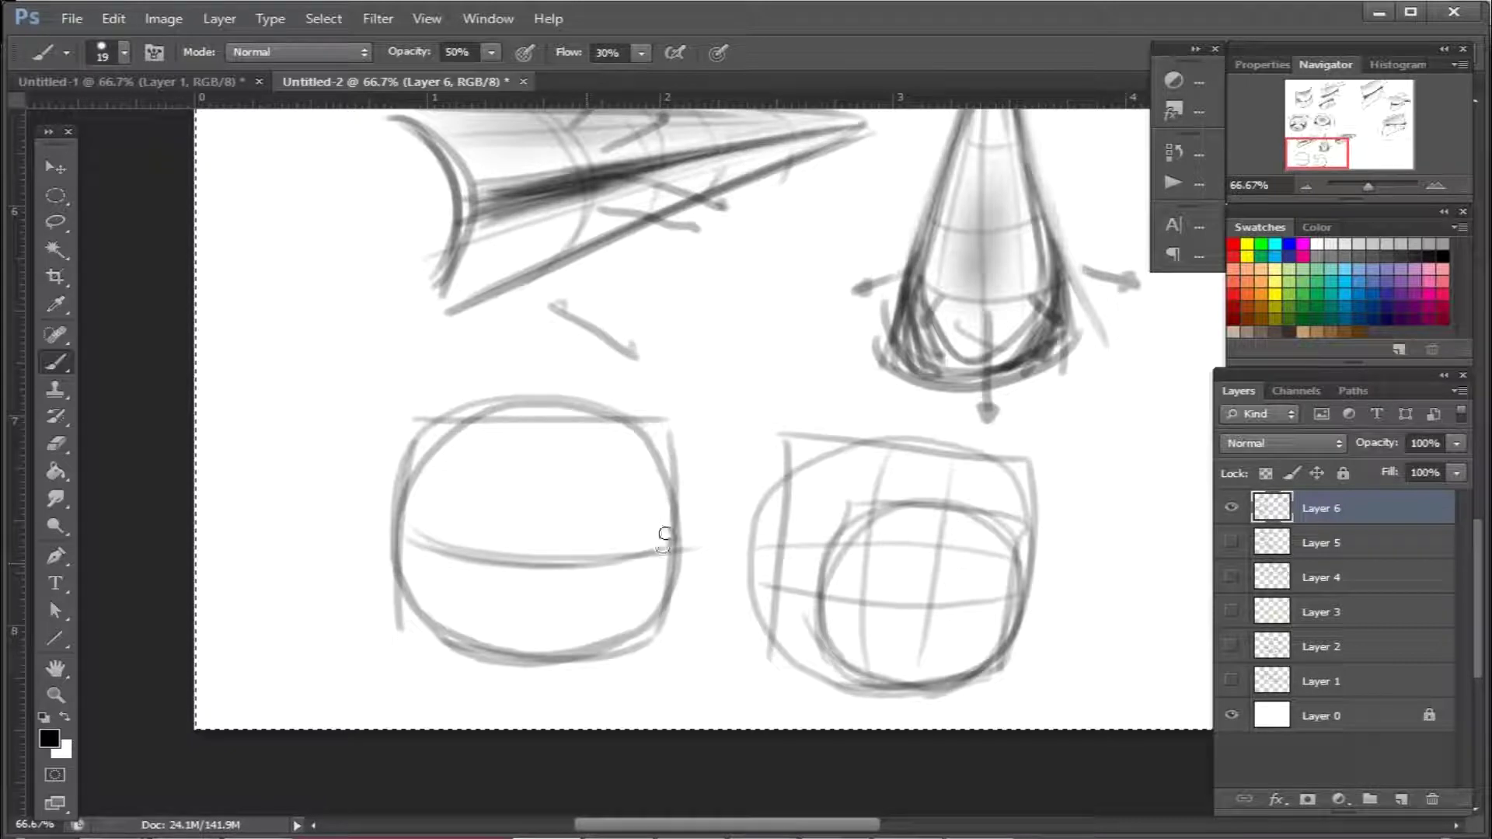
pyautogui.moveTo(419, 512)
pyautogui.mouseDown()
pyautogui.moveTo(667, 531)
pyautogui.moveTo(526, 490)
pyautogui.moveTo(408, 513)
pyautogui.mouseUp()
pyautogui.moveTo(675, 535)
pyautogui.mouseDown()
pyautogui.moveTo(581, 500)
pyautogui.moveTo(422, 541)
pyautogui.moveTo(599, 561)
pyautogui.moveTo(657, 549)
pyautogui.moveTo(493, 490)
pyautogui.mouseUp()
pyautogui.moveTo(595, 488); pyautogui.dragTo(386, 516)
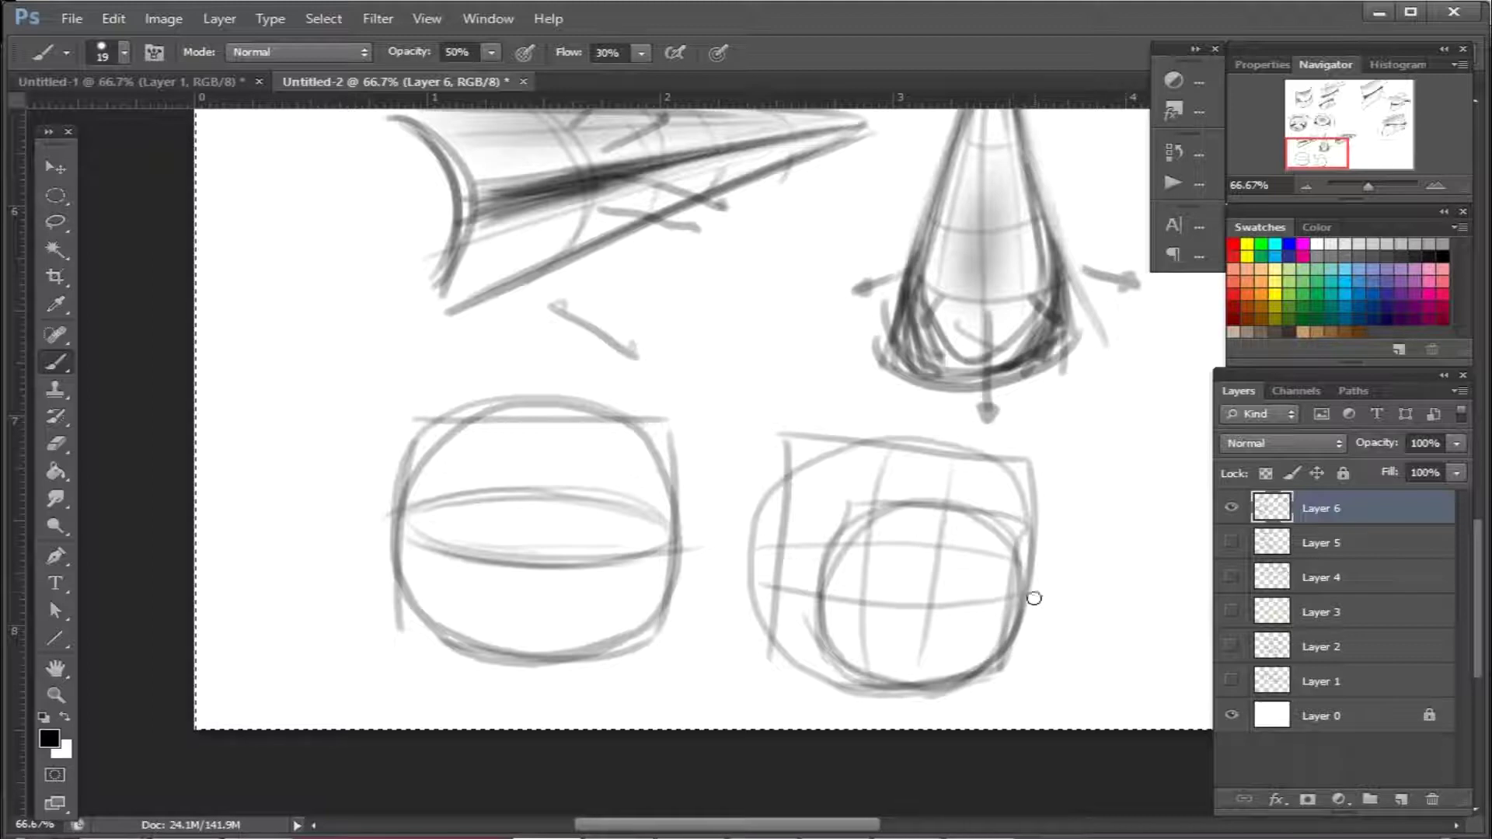
# Fade the construction lines of both circle sketches with an enlarged eraser
pyautogui.press('e')
pyautogui.press(']')
pyautogui.press(']')
pyautogui.press(']')
pyautogui.press(']')
pyautogui.press(']')
pyautogui.press(']')
pyautogui.moveTo(1009, 533)
pyautogui.mouseDown()
pyautogui.moveTo(816, 599)
pyautogui.moveTo(885, 450)
pyautogui.moveTo(411, 529)
pyautogui.moveTo(498, 630)
pyautogui.mouseUp()
# Redraw both circle sketches boldly with a size 30 brush, darken the double circle's lower crescent and refine its inner circle at size 9
pyautogui.press('b')
pyautogui.moveTo(612, 536); pyautogui.dragTo(742, 622)
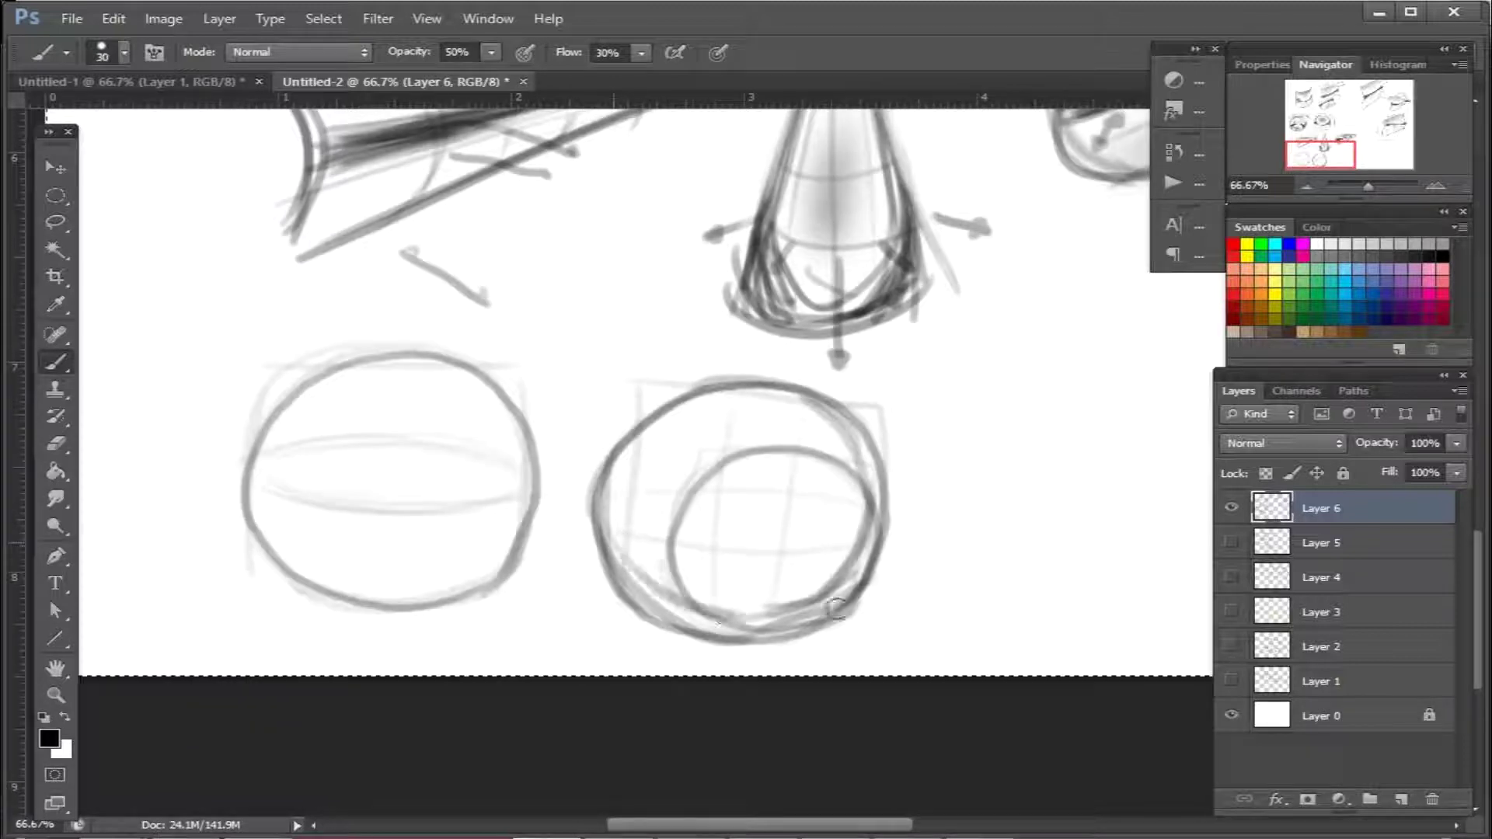
pyautogui.moveTo(835, 609)
pyautogui.mouseDown()
pyautogui.moveTo(648, 618)
pyautogui.moveTo(613, 469)
pyautogui.moveTo(679, 473)
pyautogui.moveTo(772, 400)
pyautogui.moveTo(847, 408)
pyautogui.moveTo(886, 560)
pyautogui.moveTo(746, 630)
pyautogui.moveTo(657, 613)
pyautogui.moveTo(632, 533)
pyautogui.moveTo(663, 539)
pyautogui.moveTo(642, 489)
pyautogui.moveTo(739, 406)
pyautogui.moveTo(622, 540)
pyautogui.moveTo(649, 437)
pyautogui.moveTo(823, 392)
pyautogui.moveTo(610, 528)
pyautogui.moveTo(609, 478)
pyautogui.moveTo(793, 393)
pyautogui.moveTo(866, 474)
pyautogui.moveTo(746, 393)
pyautogui.moveTo(836, 424)
pyautogui.moveTo(847, 584)
pyautogui.moveTo(851, 548)
pyautogui.moveTo(769, 610)
pyautogui.moveTo(629, 544)
pyautogui.moveTo(626, 598)
pyautogui.moveTo(785, 631)
pyautogui.moveTo(851, 514)
pyautogui.mouseUp()
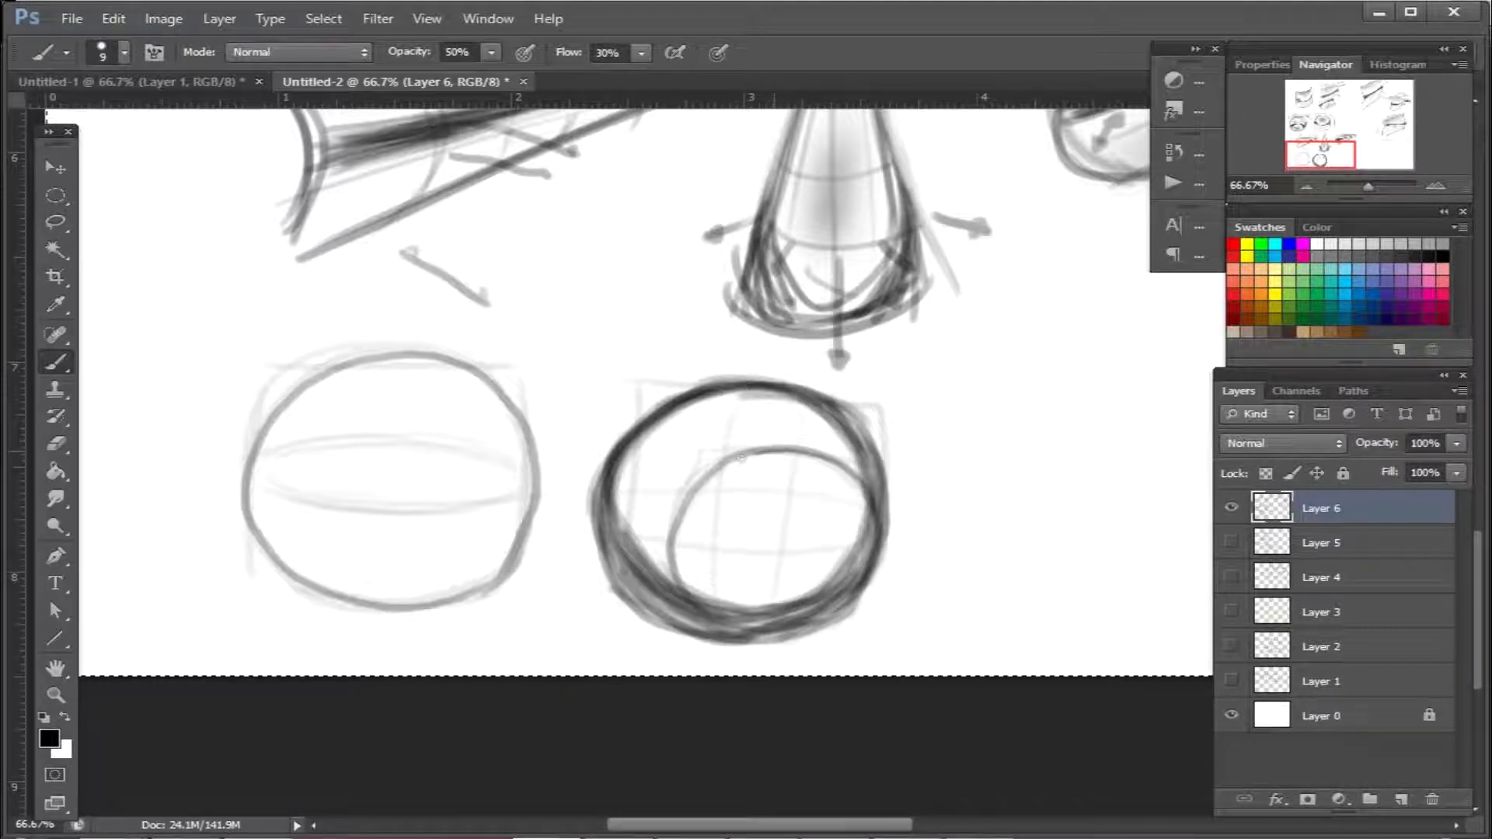
pyautogui.moveTo(679, 519)
pyautogui.mouseDown()
pyautogui.moveTo(689, 593)
pyautogui.moveTo(746, 625)
pyautogui.mouseUp()
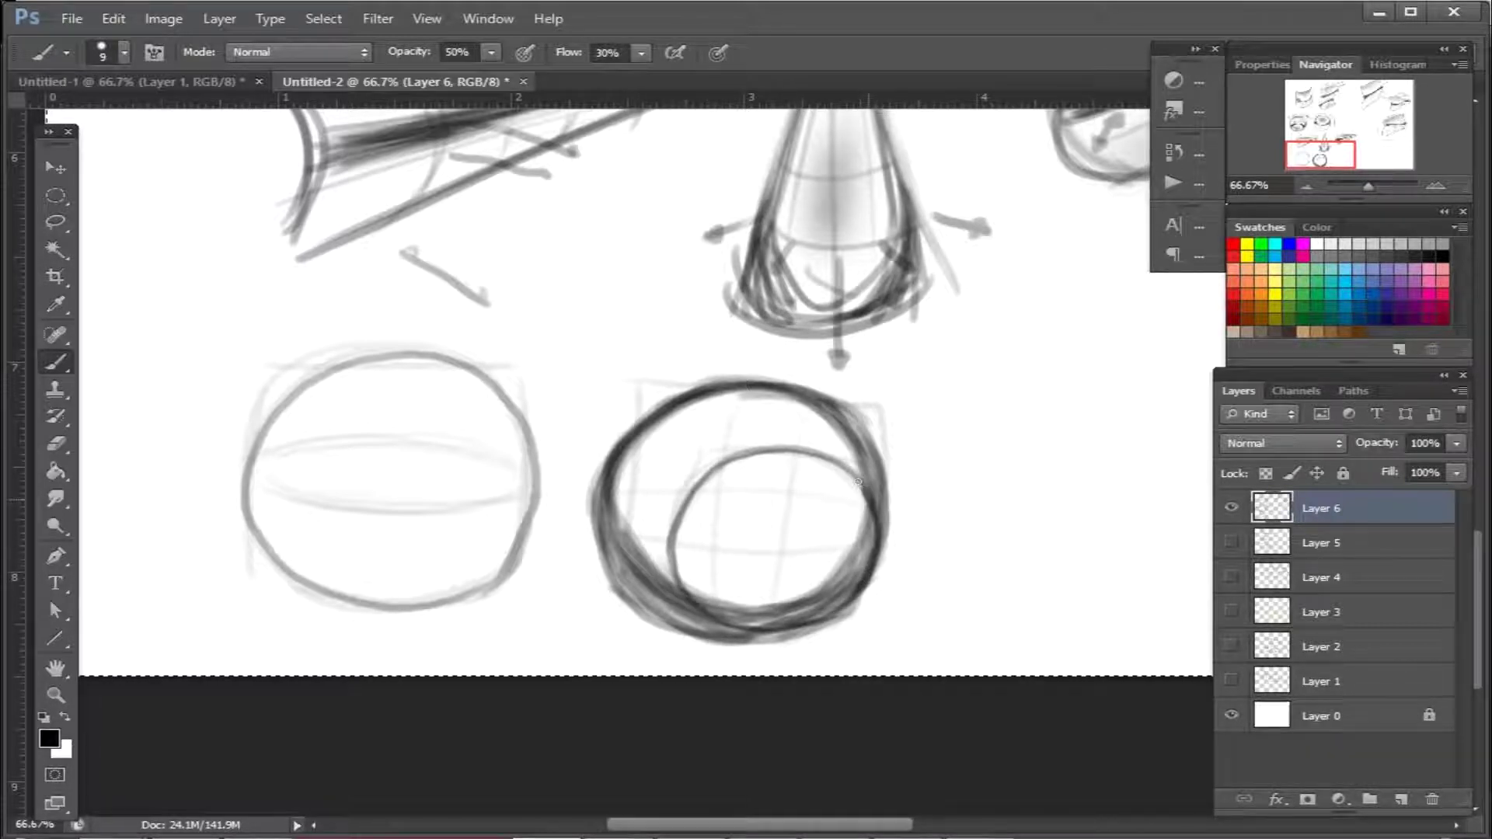
pyautogui.moveTo(860, 483); pyautogui.dragTo(670, 515)
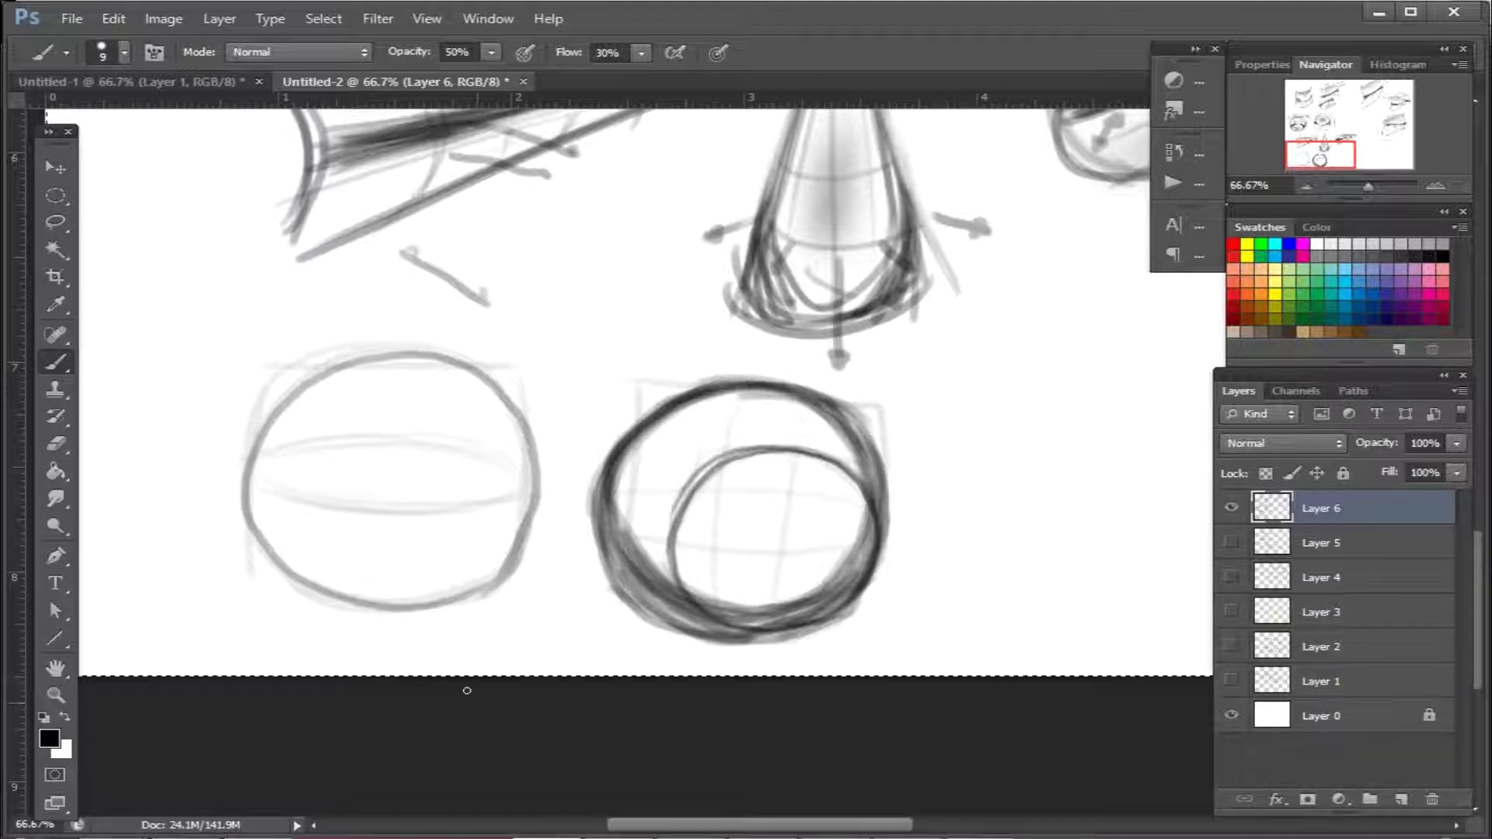
# Sketch a curved horizon line across the lower part of the circle below the sideways cone with a size 9 brush
pyautogui.moveTo(528, 455); pyautogui.dragTo(424, 579)
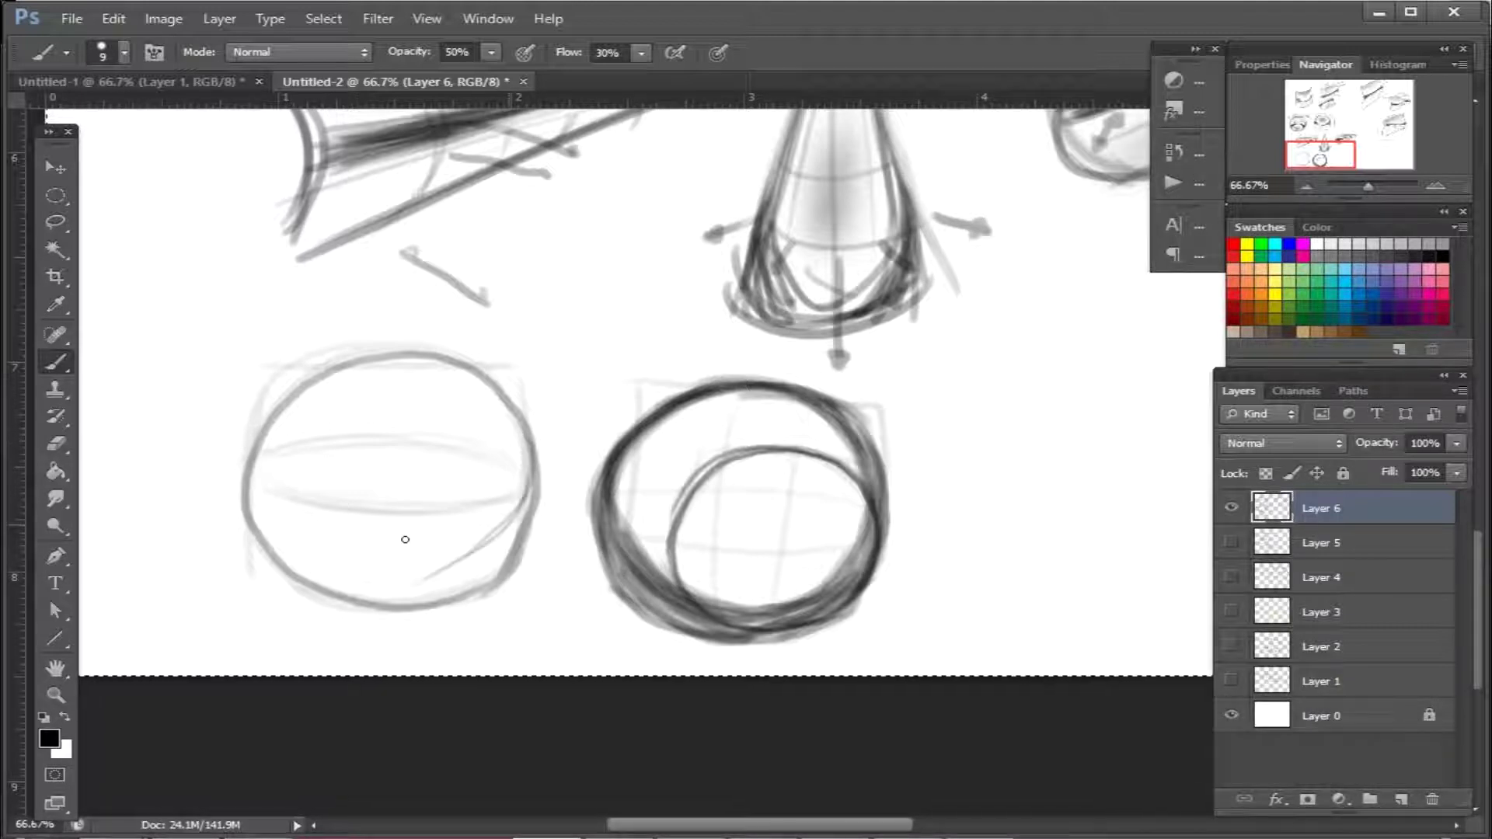
pyautogui.moveTo(531, 457); pyautogui.dragTo(420, 581)
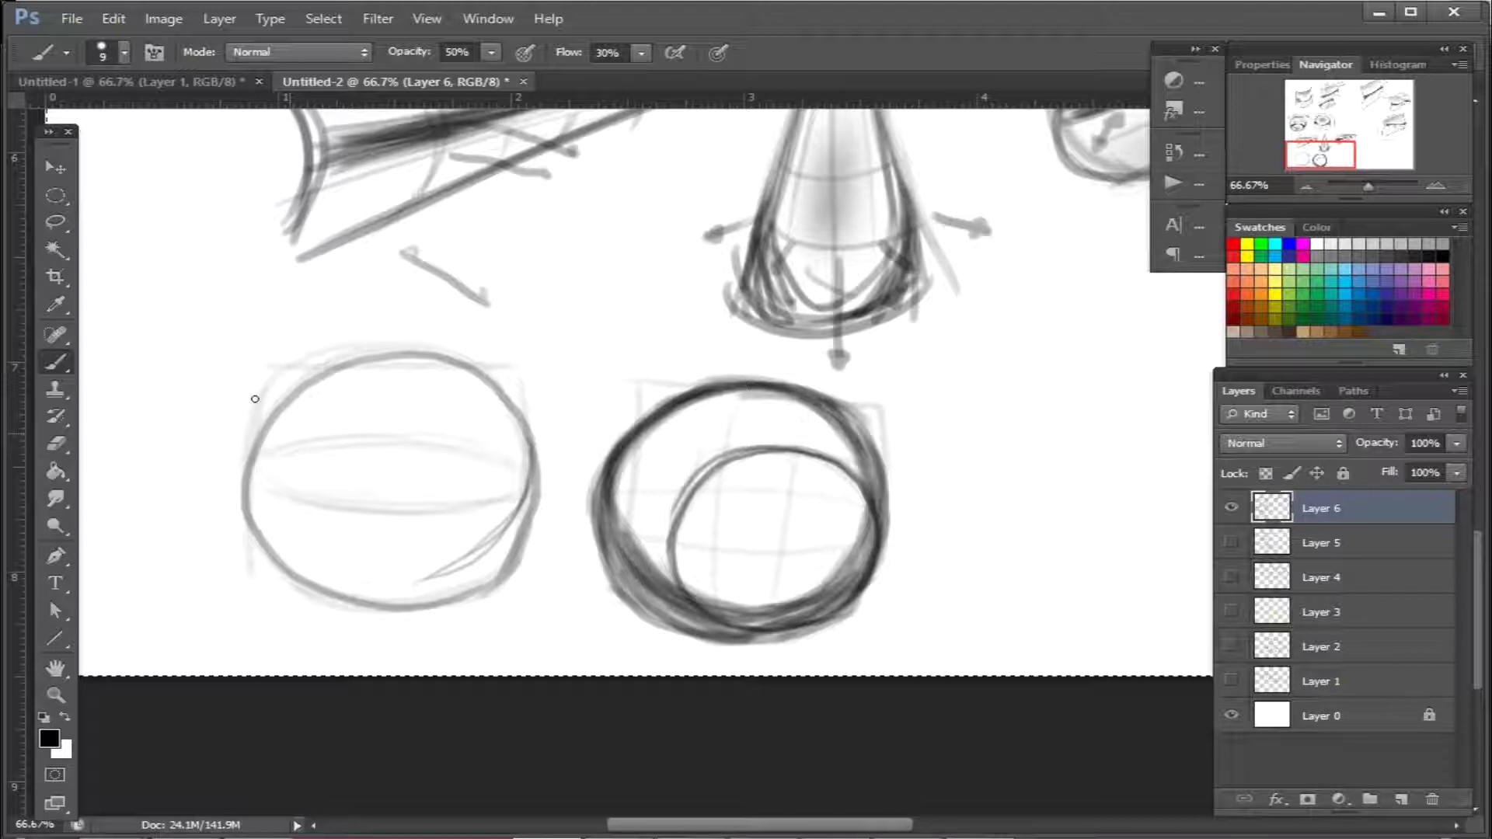
pyautogui.moveTo(251, 509)
pyautogui.mouseDown()
pyautogui.moveTo(472, 559)
pyautogui.moveTo(298, 548)
pyautogui.moveTo(436, 573)
pyautogui.mouseUp()
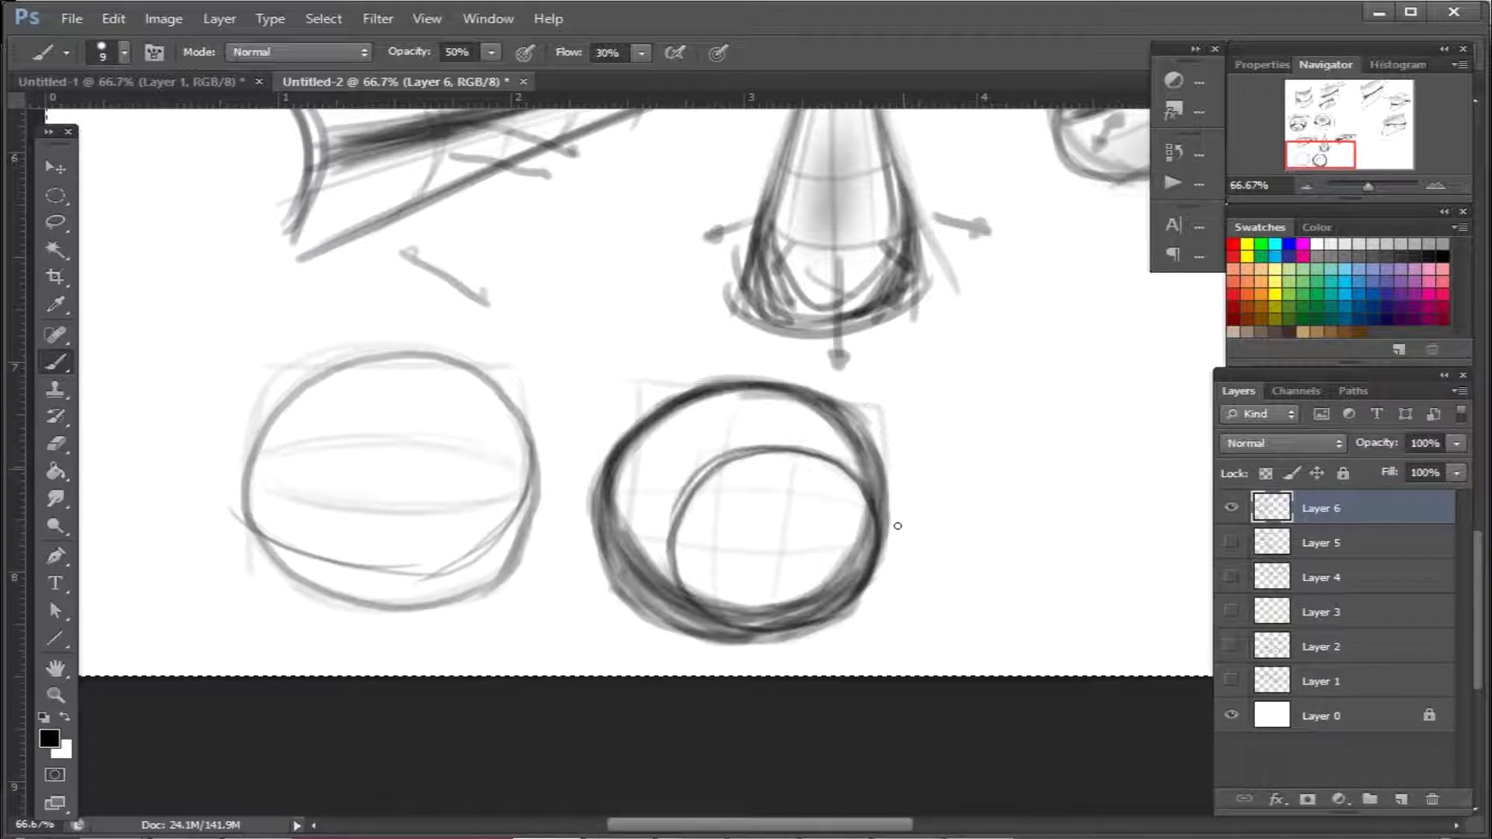
pyautogui.moveTo(396, 566)
pyautogui.mouseDown()
pyautogui.moveTo(508, 534)
pyautogui.moveTo(527, 449)
pyautogui.moveTo(488, 545)
pyautogui.moveTo(327, 555)
pyautogui.moveTo(303, 521)
pyautogui.mouseUp()
# Darken the crescent beneath the horizon line of the single circle with a size 20 brush
pyautogui.press(']')
pyautogui.press(']')
pyautogui.moveTo(500, 516)
pyautogui.mouseDown()
pyautogui.moveTo(459, 591)
pyautogui.moveTo(279, 543)
pyautogui.moveTo(385, 593)
pyautogui.mouseUp()
pyautogui.moveTo(516, 554); pyautogui.dragTo(435, 587)
pyautogui.moveTo(497, 520); pyautogui.dragTo(359, 567)
pyautogui.moveTo(536, 501)
pyautogui.mouseDown()
pyautogui.moveTo(476, 565)
pyautogui.moveTo(396, 591)
pyautogui.moveTo(336, 563)
pyautogui.mouseUp()
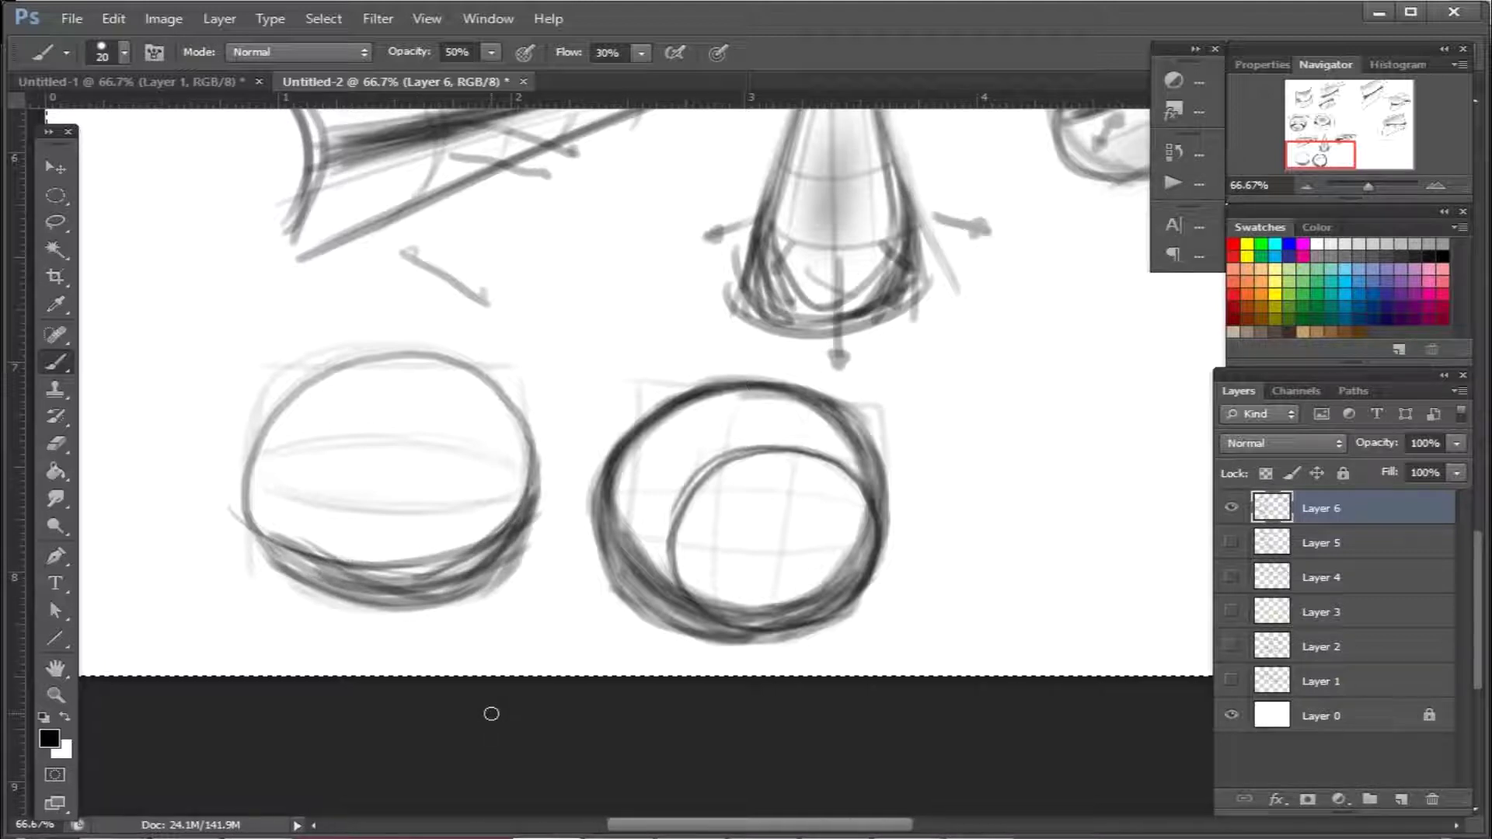
# Shade a soft grey glow in the centre of the double circle with the soft round brush enlarged to 250
pyautogui.rightClick(1003, 506)
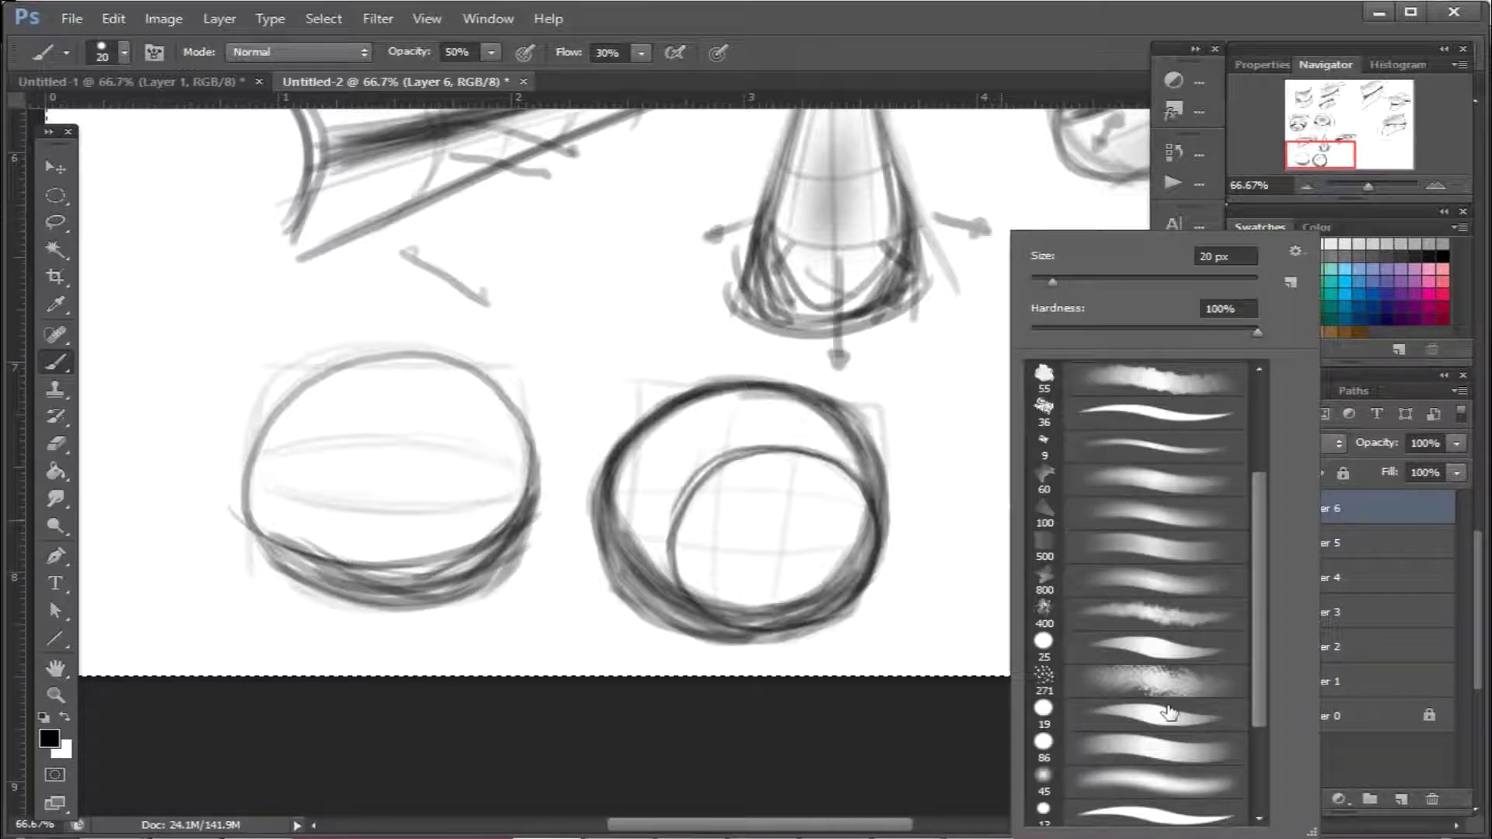
pyautogui.click(1158, 777)
pyautogui.click(980, 487)
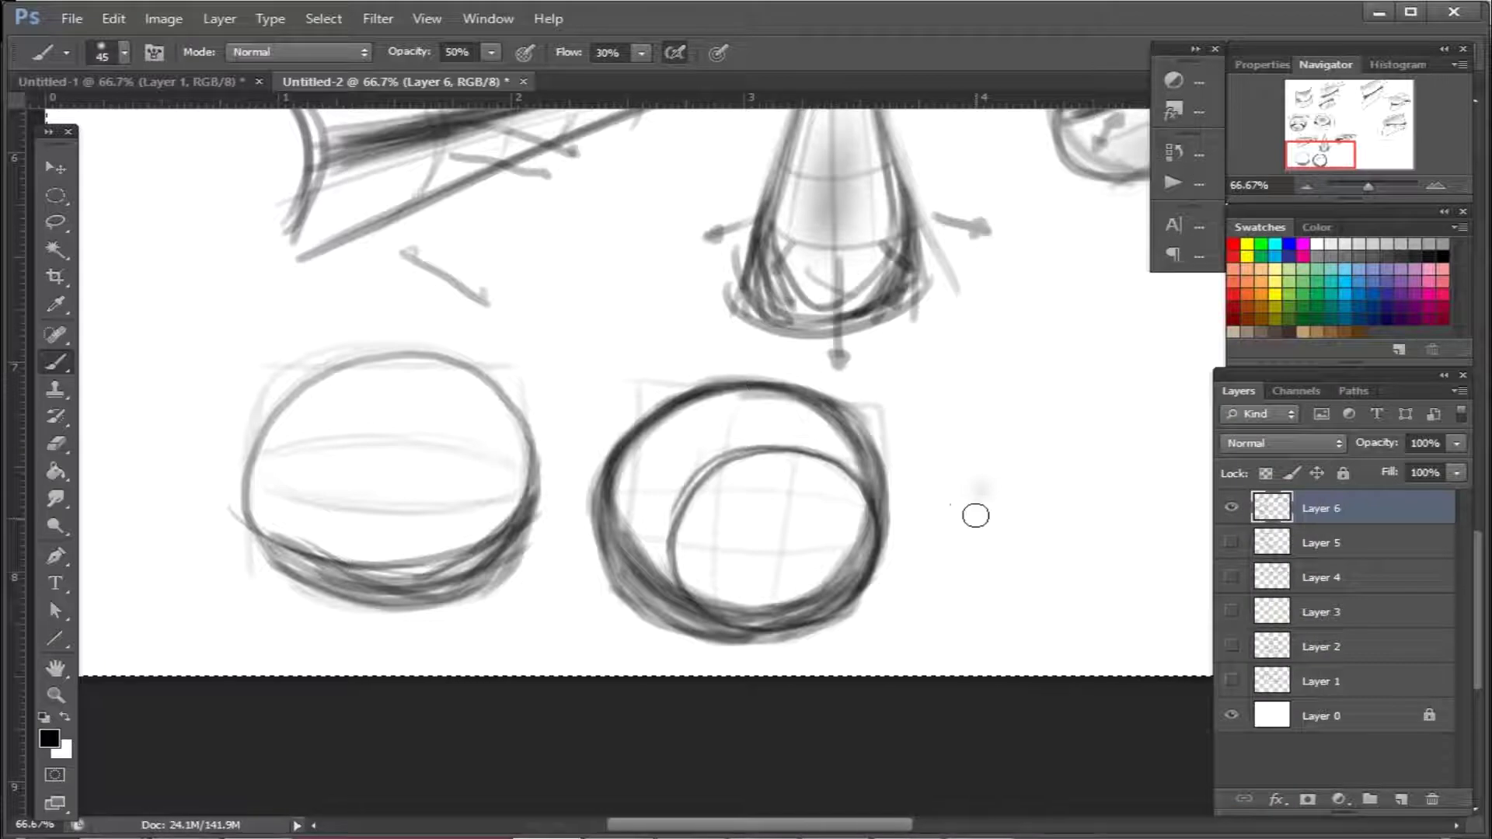
pyautogui.press(']')
pyautogui.press(']')
pyautogui.press(']')
pyautogui.press(']')
pyautogui.press(']')
pyautogui.press(']')
pyautogui.press(']')
pyautogui.press(']')
pyautogui.press(']')
pyautogui.press(']')
pyautogui.press(']')
pyautogui.press(']')
pyautogui.moveTo(742, 497); pyautogui.dragTo(750, 497)
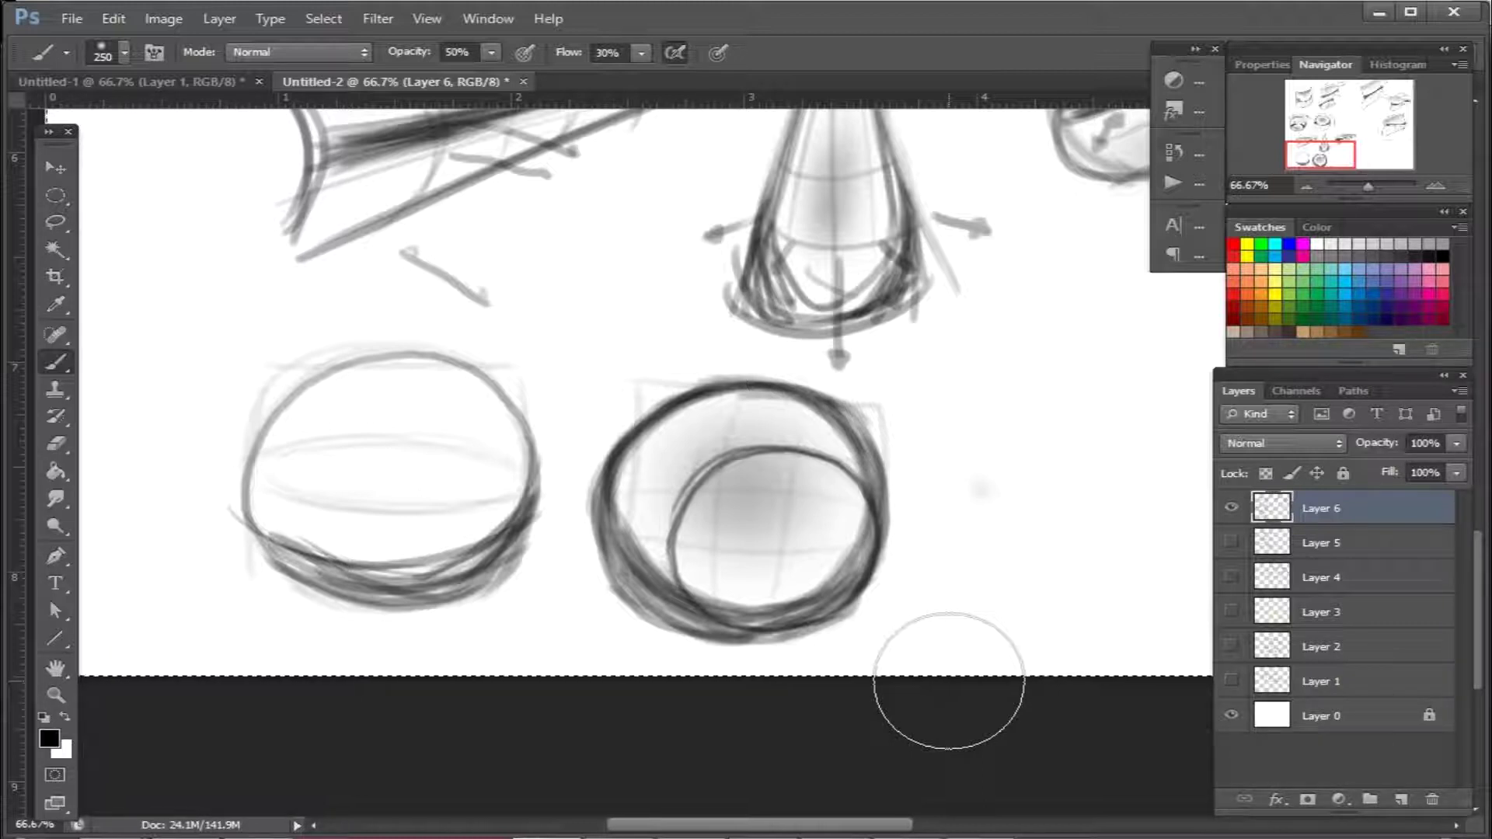
# Erase the stray marks and construction lines around the outside of both circles with the eraser reduced to 80
pyautogui.press('e')
pyautogui.press('[')
pyautogui.press('[')
pyautogui.press('[')
pyautogui.press('[')
pyautogui.press('[')
pyautogui.press('[')
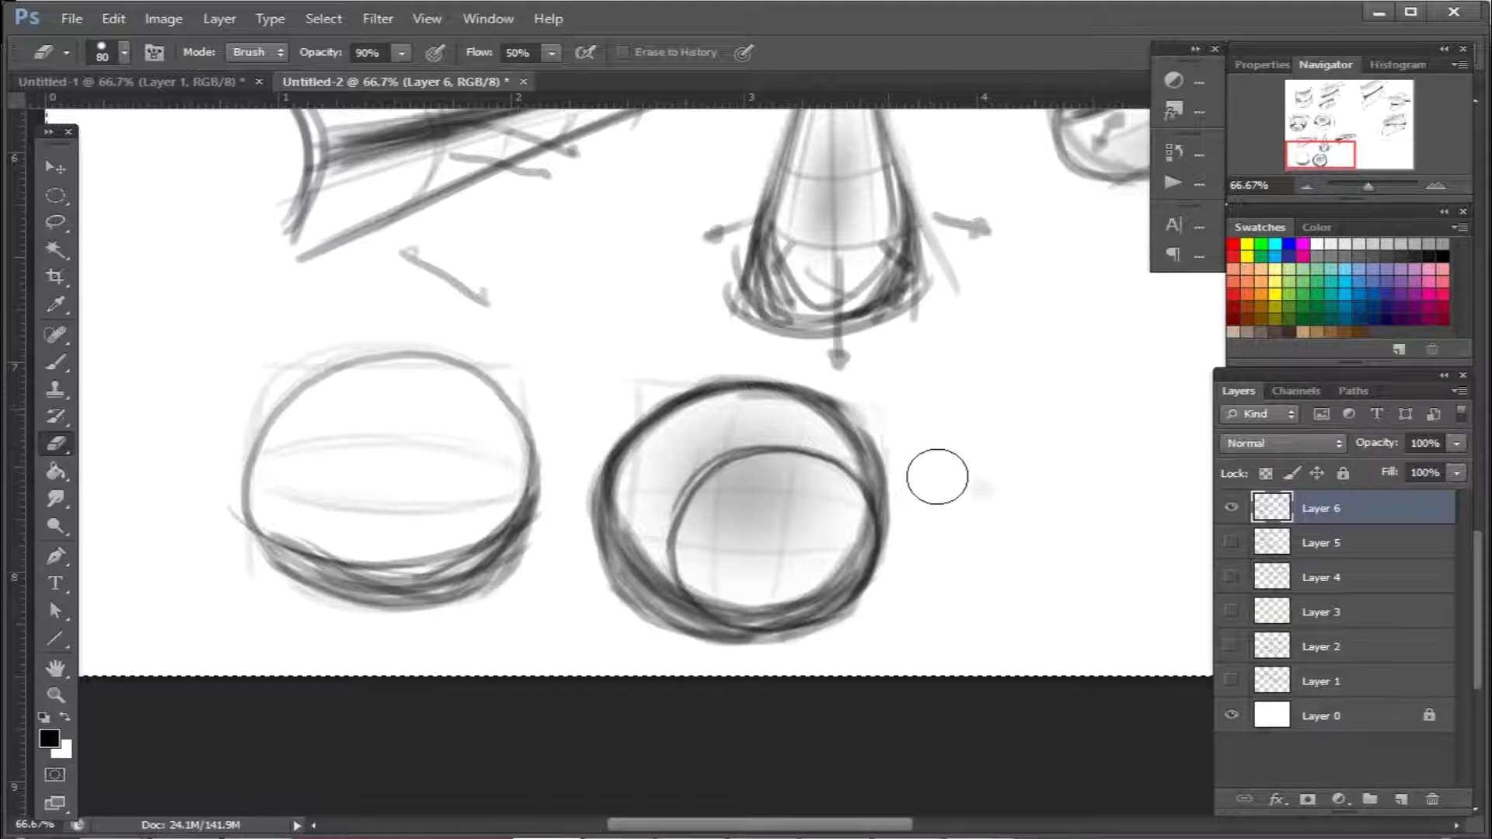
pyautogui.click(697, 354)
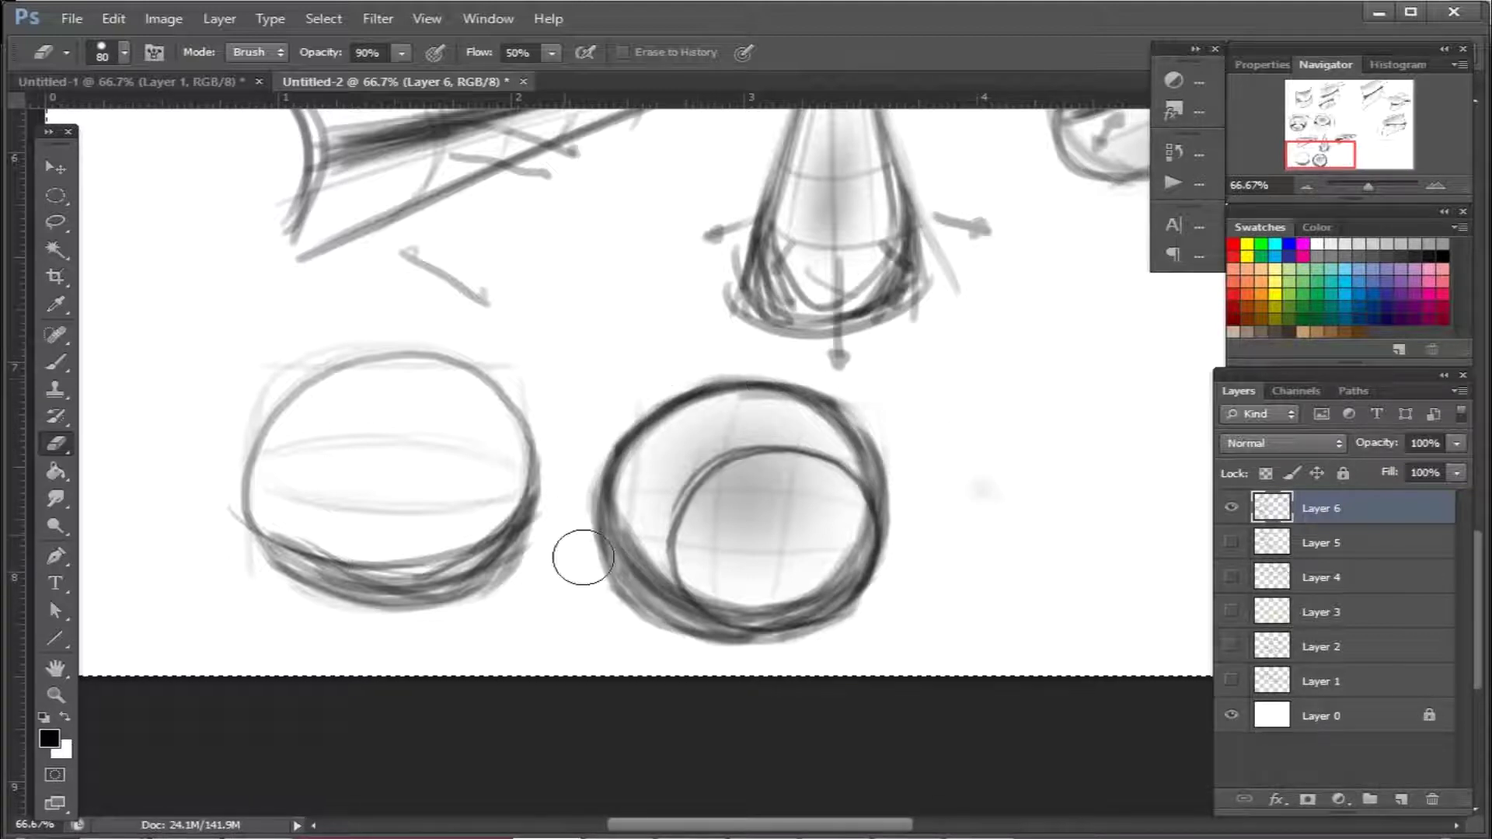
pyautogui.click(987, 487)
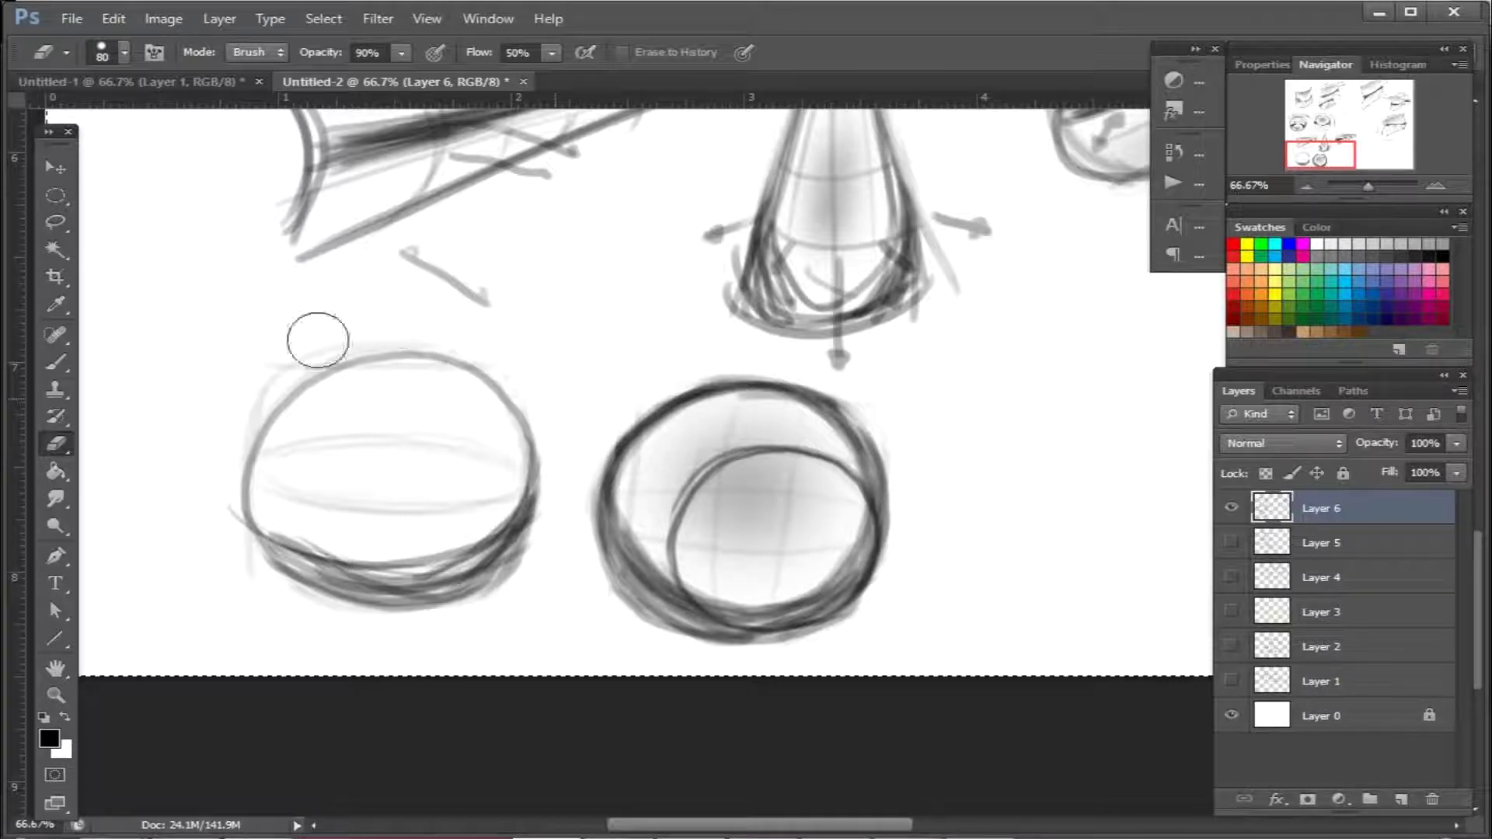
pyautogui.click(217, 542)
pyautogui.moveTo(510, 610); pyautogui.dragTo(533, 586)
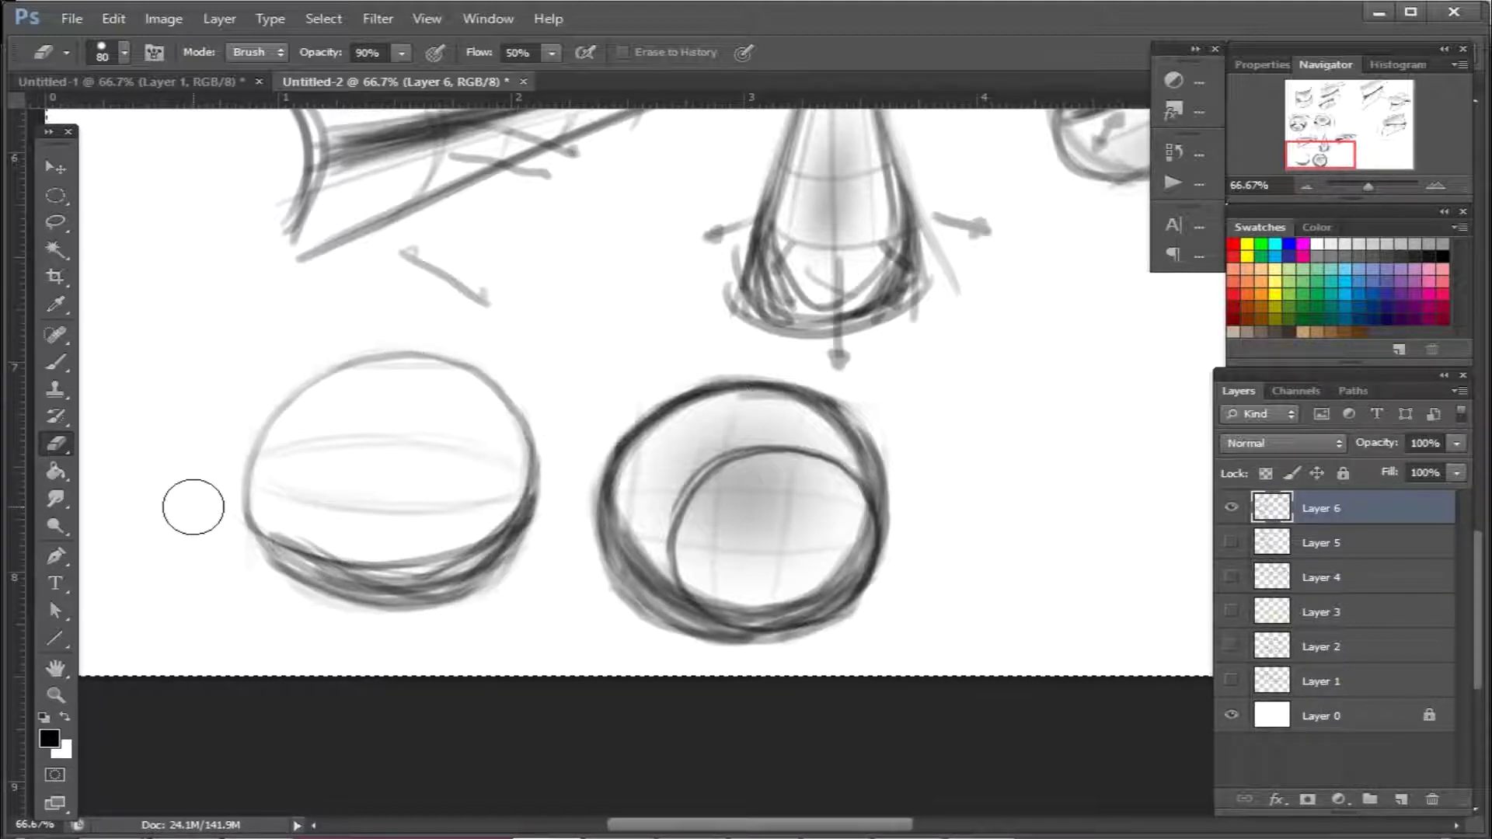
# Enlarge the eraser to 250 and fade the construction lines inside the single circle
pyautogui.press(']')
pyautogui.press(']')
pyautogui.press(']')
pyautogui.press(']')
pyautogui.press(']')
pyautogui.press(']')
pyautogui.press(']')
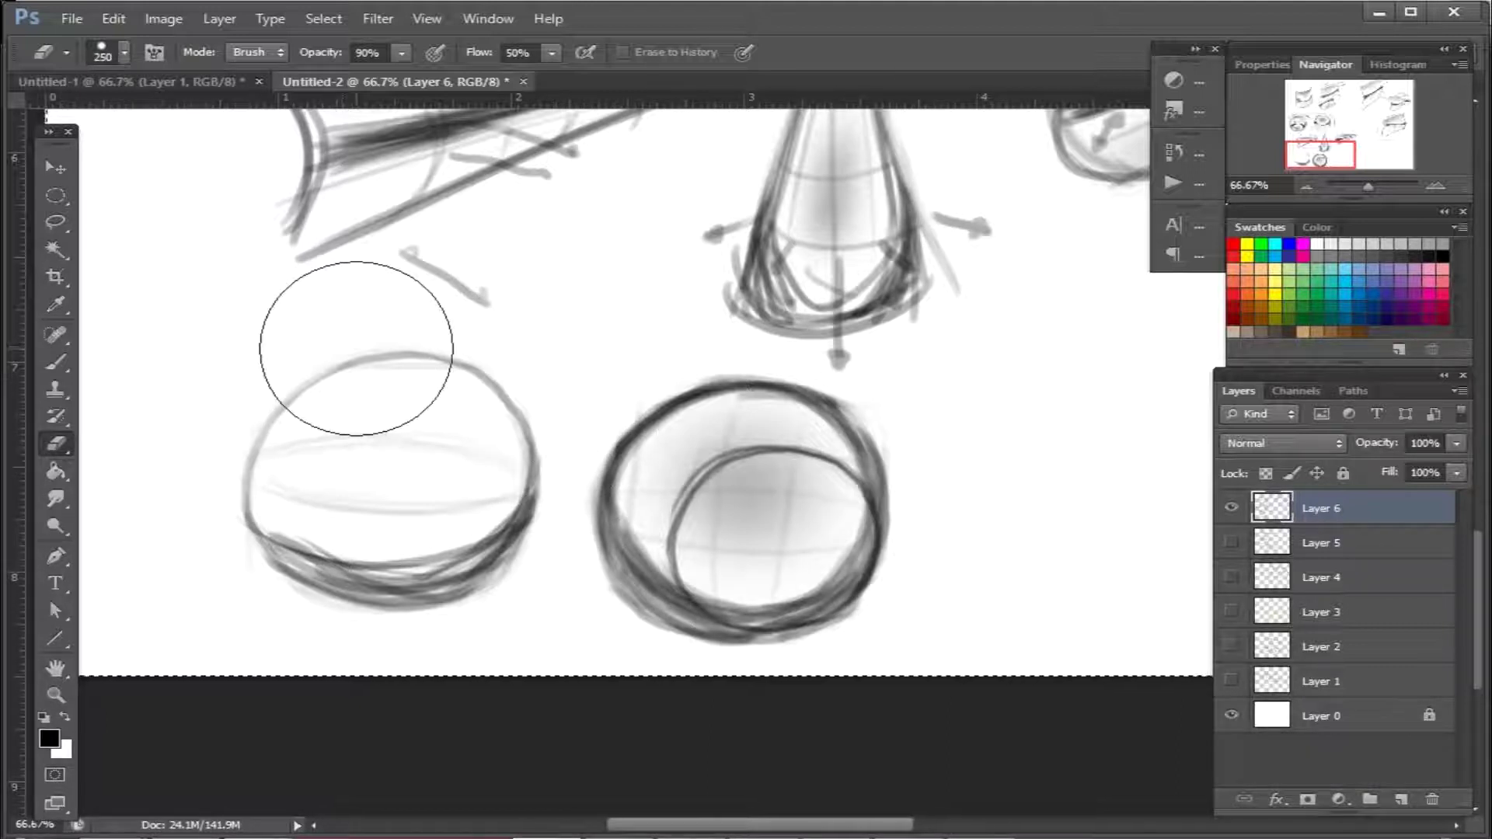
pyautogui.press('b')
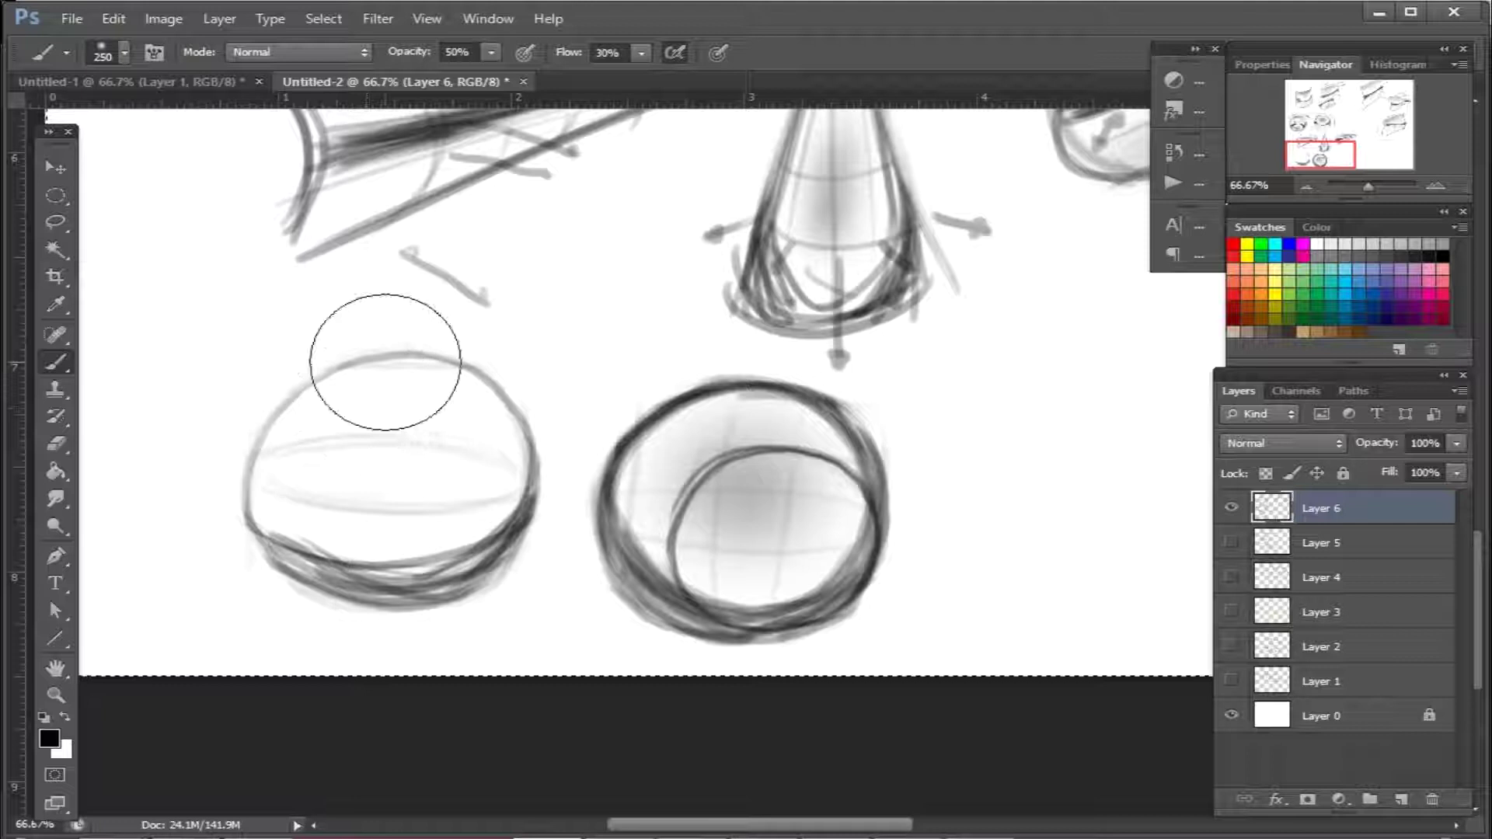
pyautogui.press('e')
# Sketch a large rounded-square outline in the blank area below the concave cone with the size 19 hard brush
pyautogui.moveTo(628, 674)
pyautogui.mouseDown()
pyautogui.moveTo(480, 676)
pyautogui.moveTo(183, 611)
pyautogui.mouseUp()
pyautogui.moveTo(702, 490)
pyautogui.mouseDown()
pyautogui.moveTo(603, 499)
pyautogui.moveTo(656, 583)
pyautogui.mouseUp()
pyautogui.press('b')
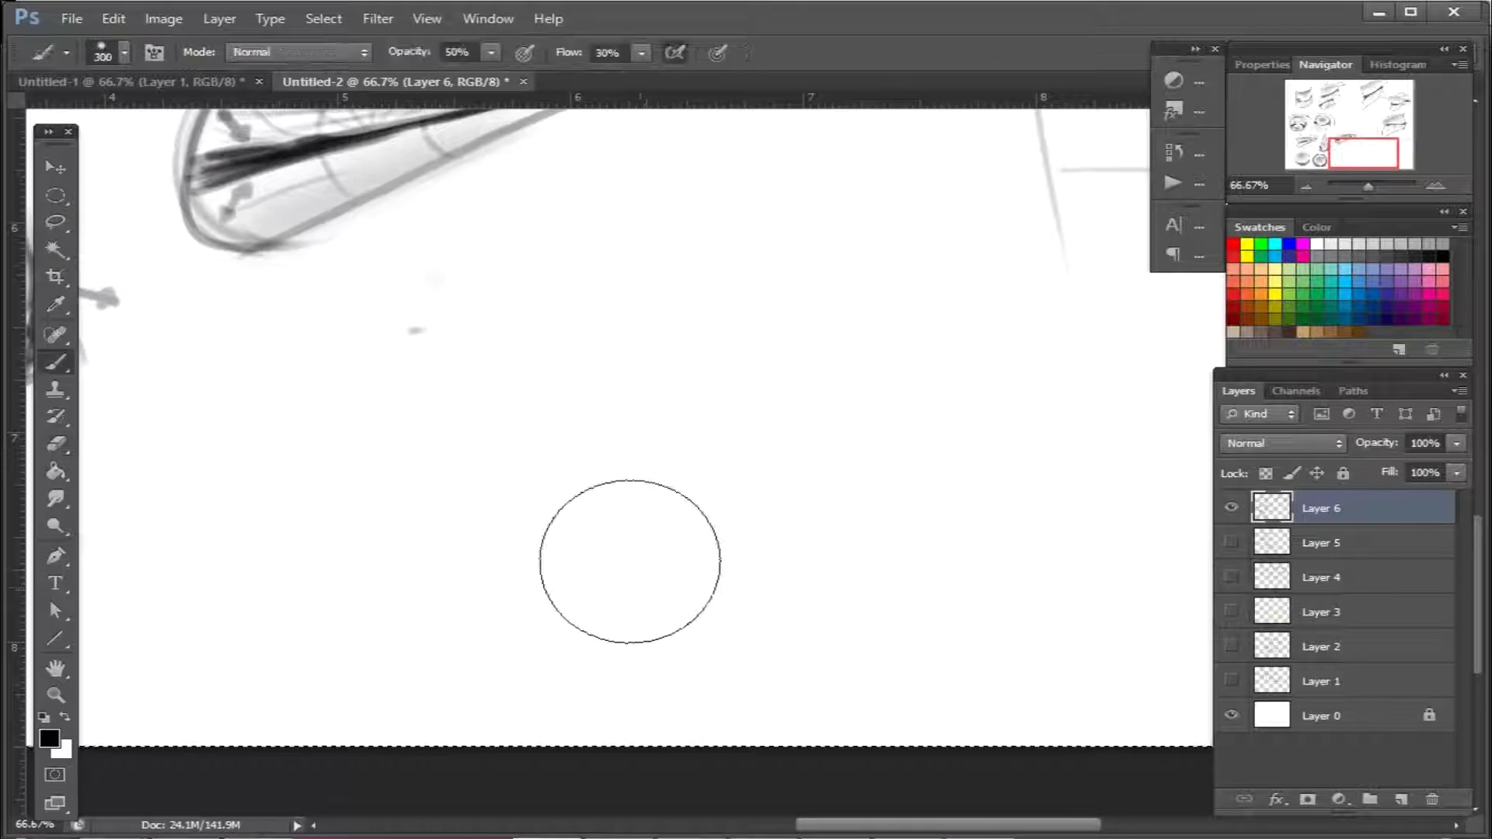
pyautogui.press('[')
pyautogui.press('[')
pyautogui.press('[')
pyautogui.press('[')
pyautogui.press('[')
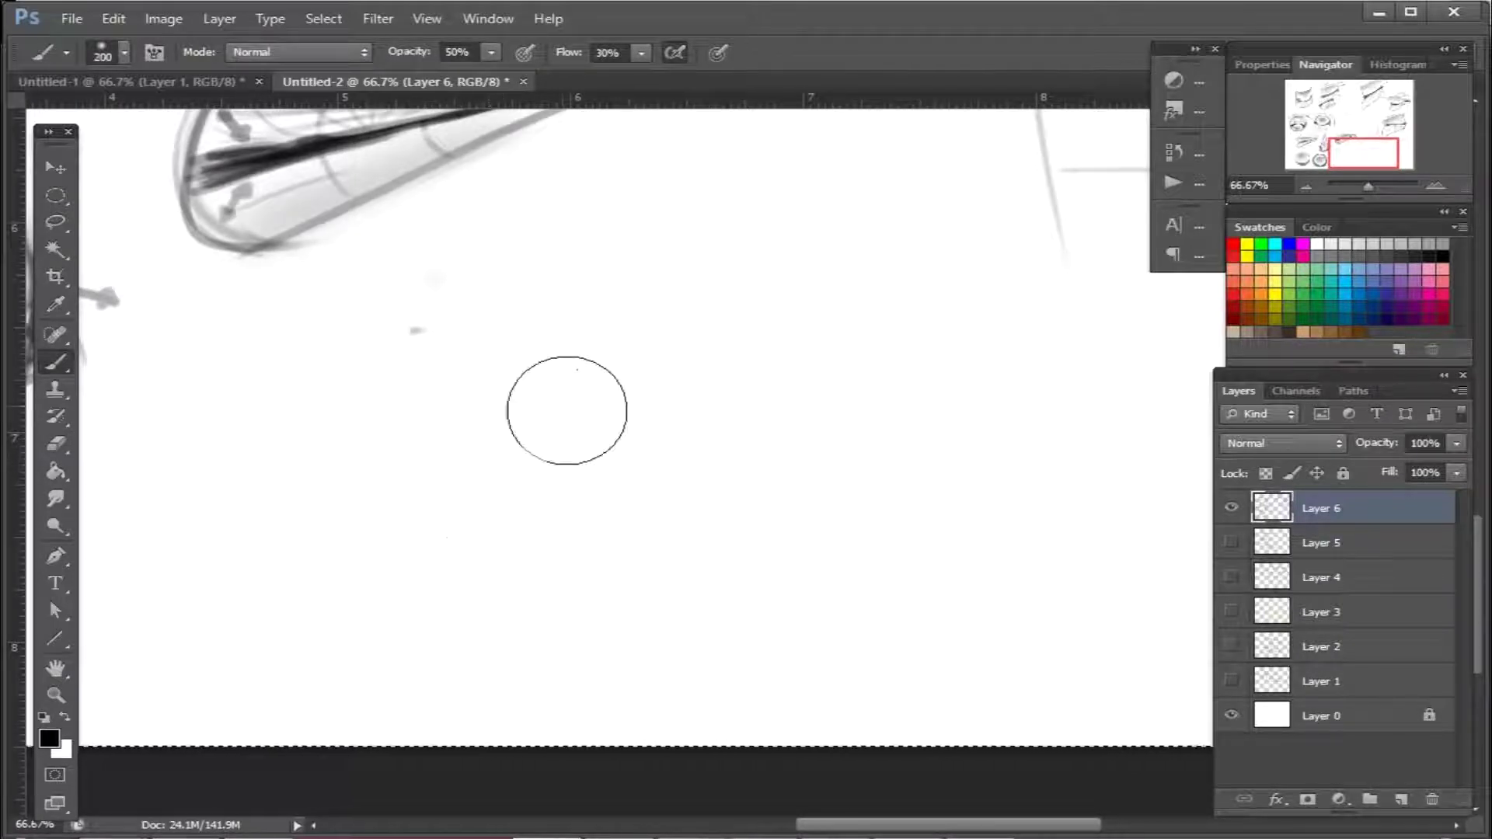
pyautogui.rightClick(599, 431)
pyautogui.click(783, 703)
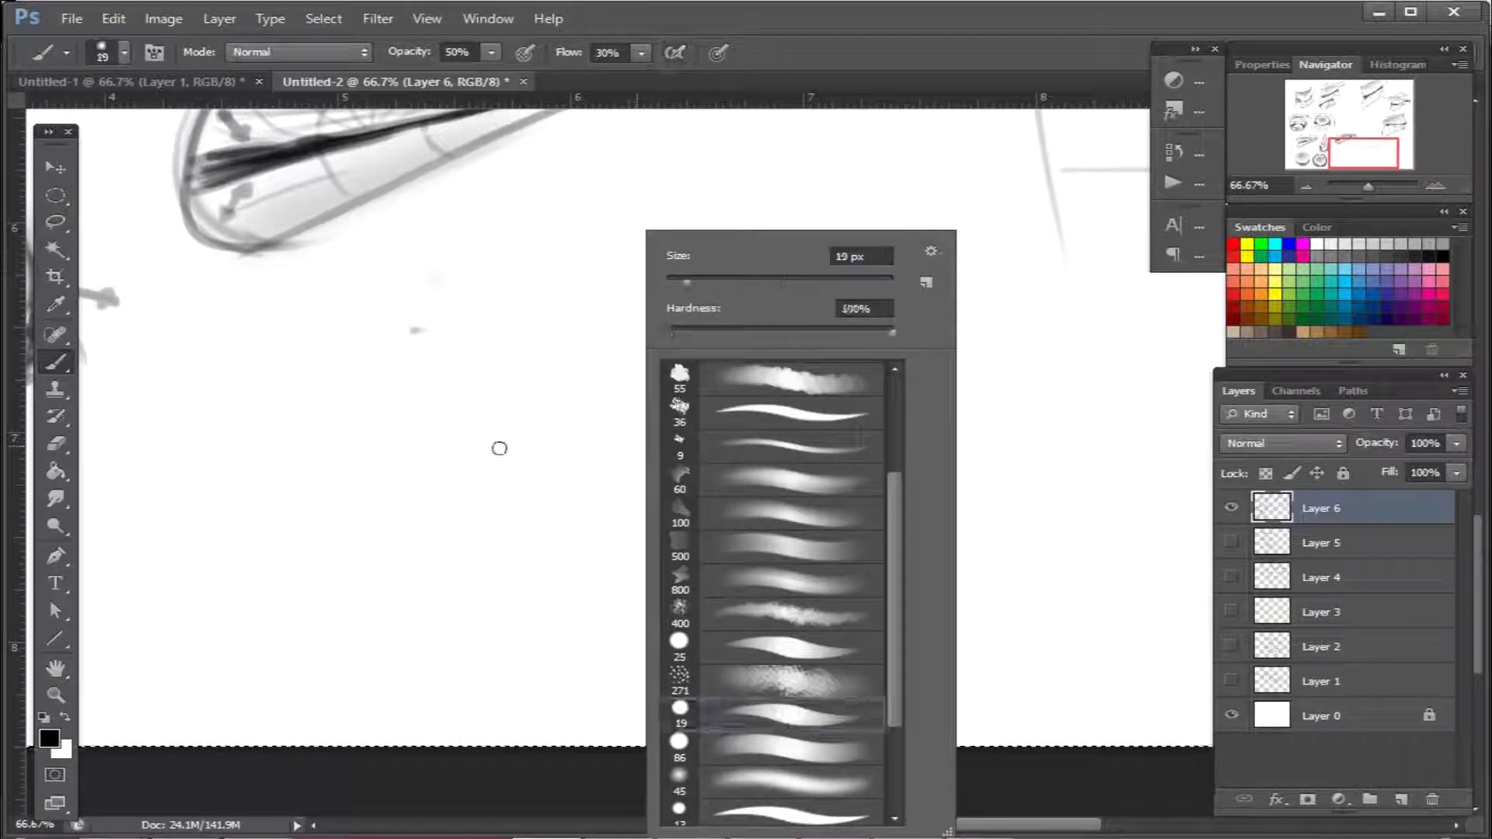
pyautogui.click(436, 431)
pyautogui.moveTo(406, 351)
pyautogui.mouseDown()
pyautogui.moveTo(397, 606)
pyautogui.moveTo(707, 353)
pyautogui.moveTo(727, 480)
pyautogui.moveTo(681, 626)
pyautogui.moveTo(440, 639)
pyautogui.mouseUp()
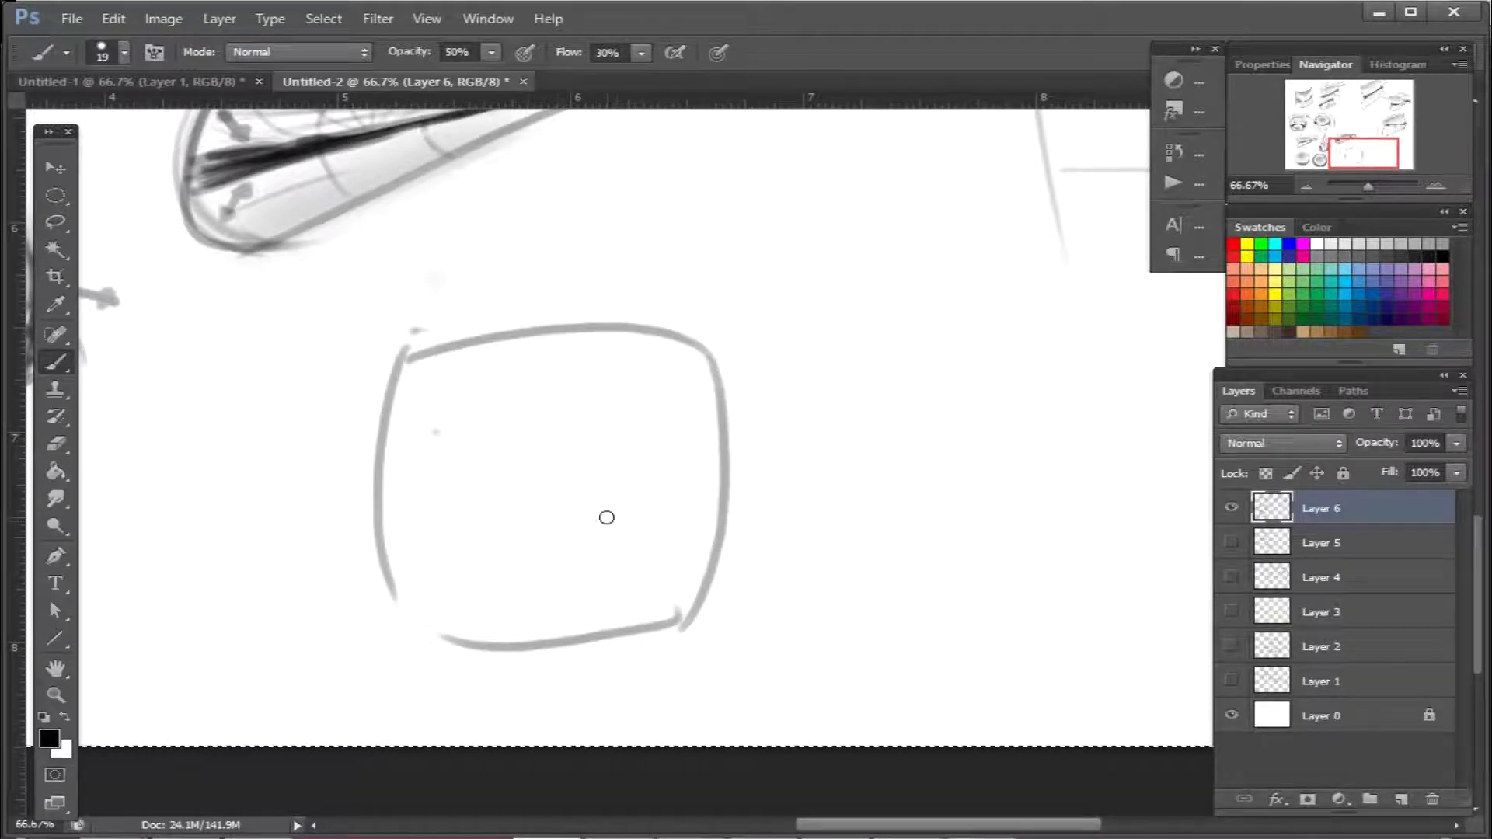
# Sketch lines from an off-centre point inside the rounded outline out to its four sides
pyautogui.moveTo(622, 515); pyautogui.dragTo(760, 464)
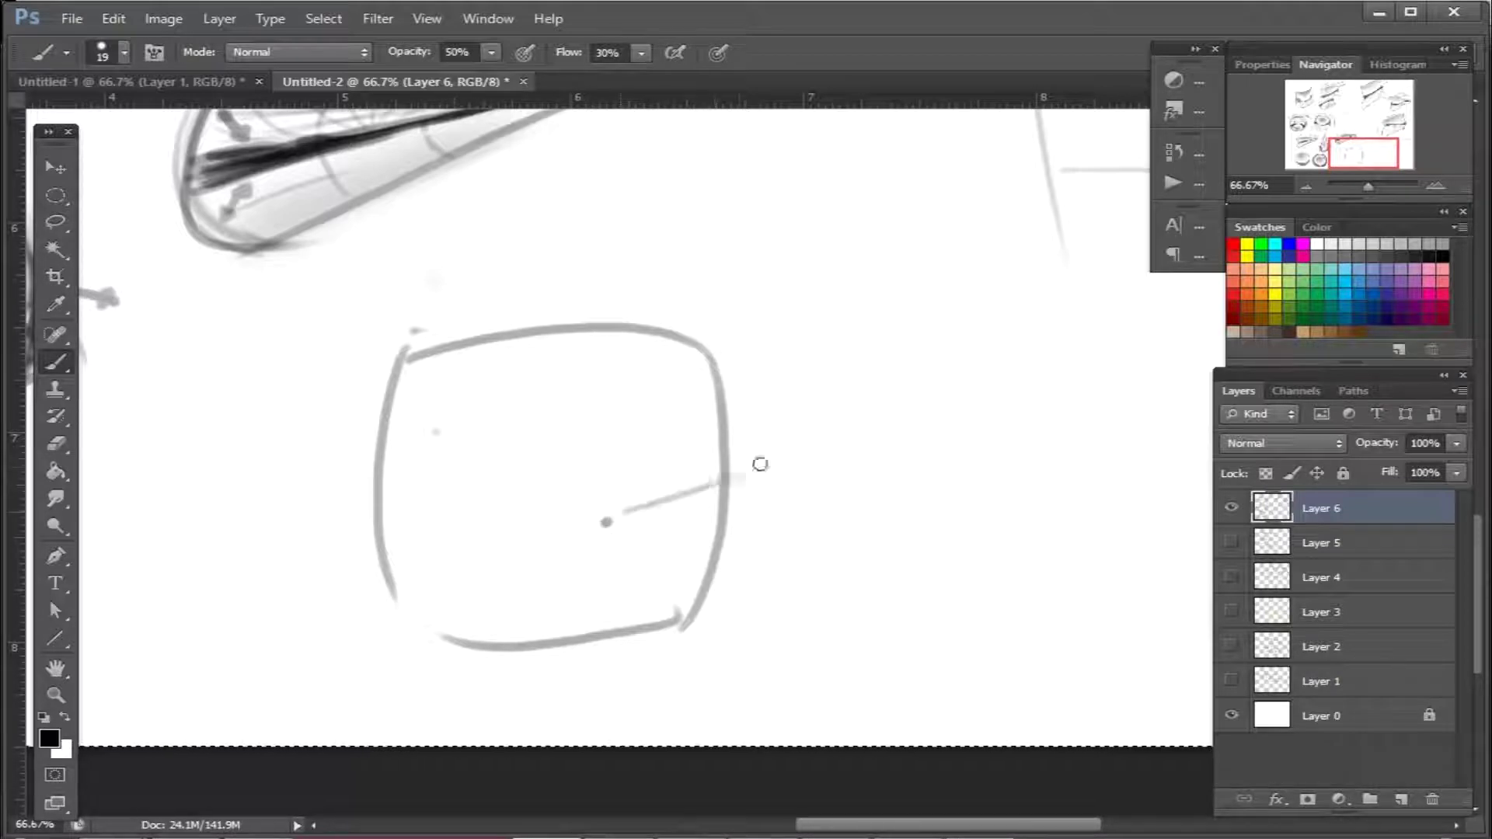
pyautogui.moveTo(385, 498); pyautogui.dragTo(543, 514)
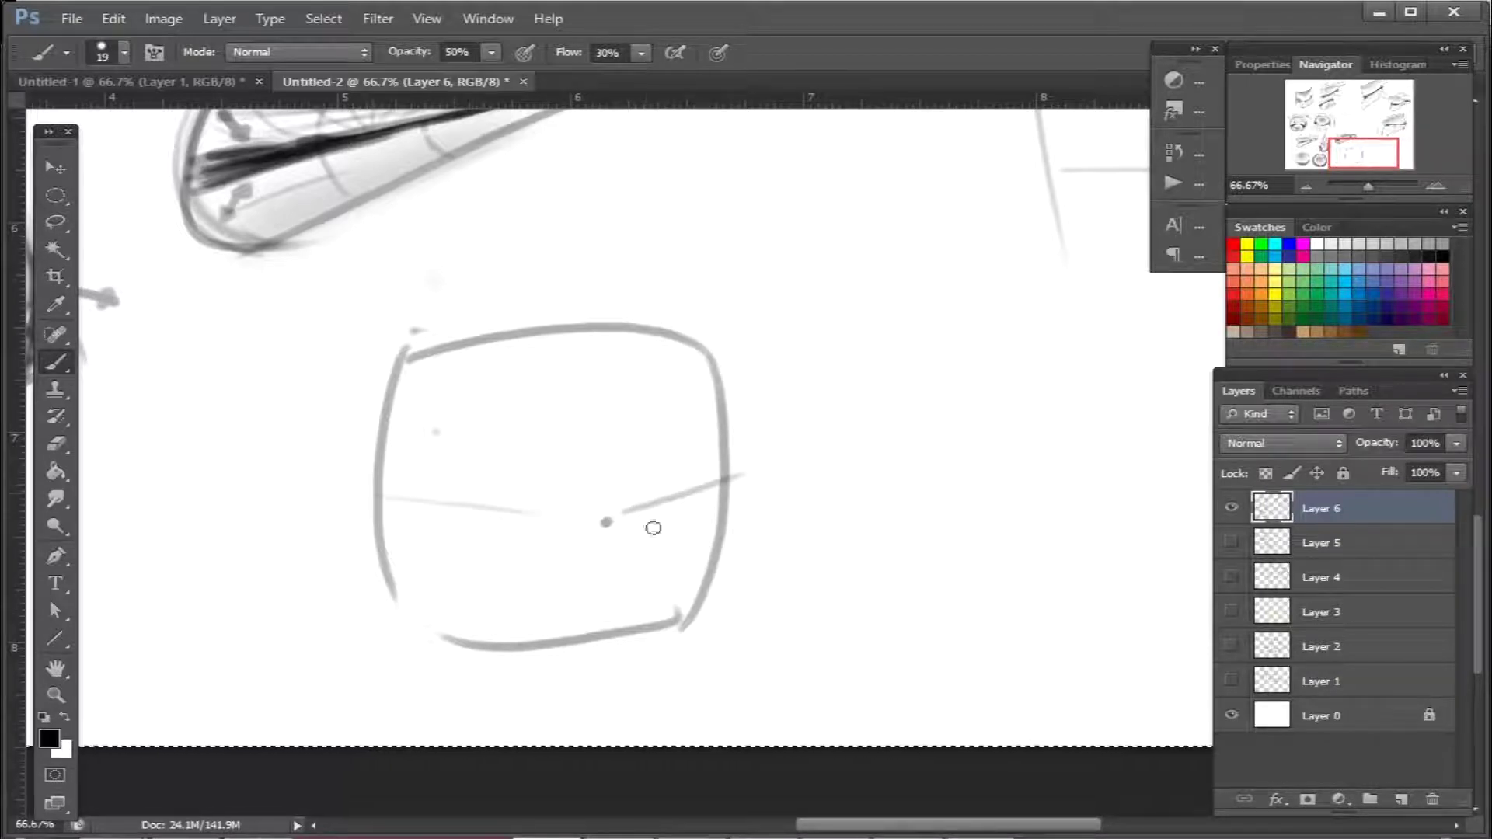
pyautogui.moveTo(320, 484); pyautogui.dragTo(614, 533)
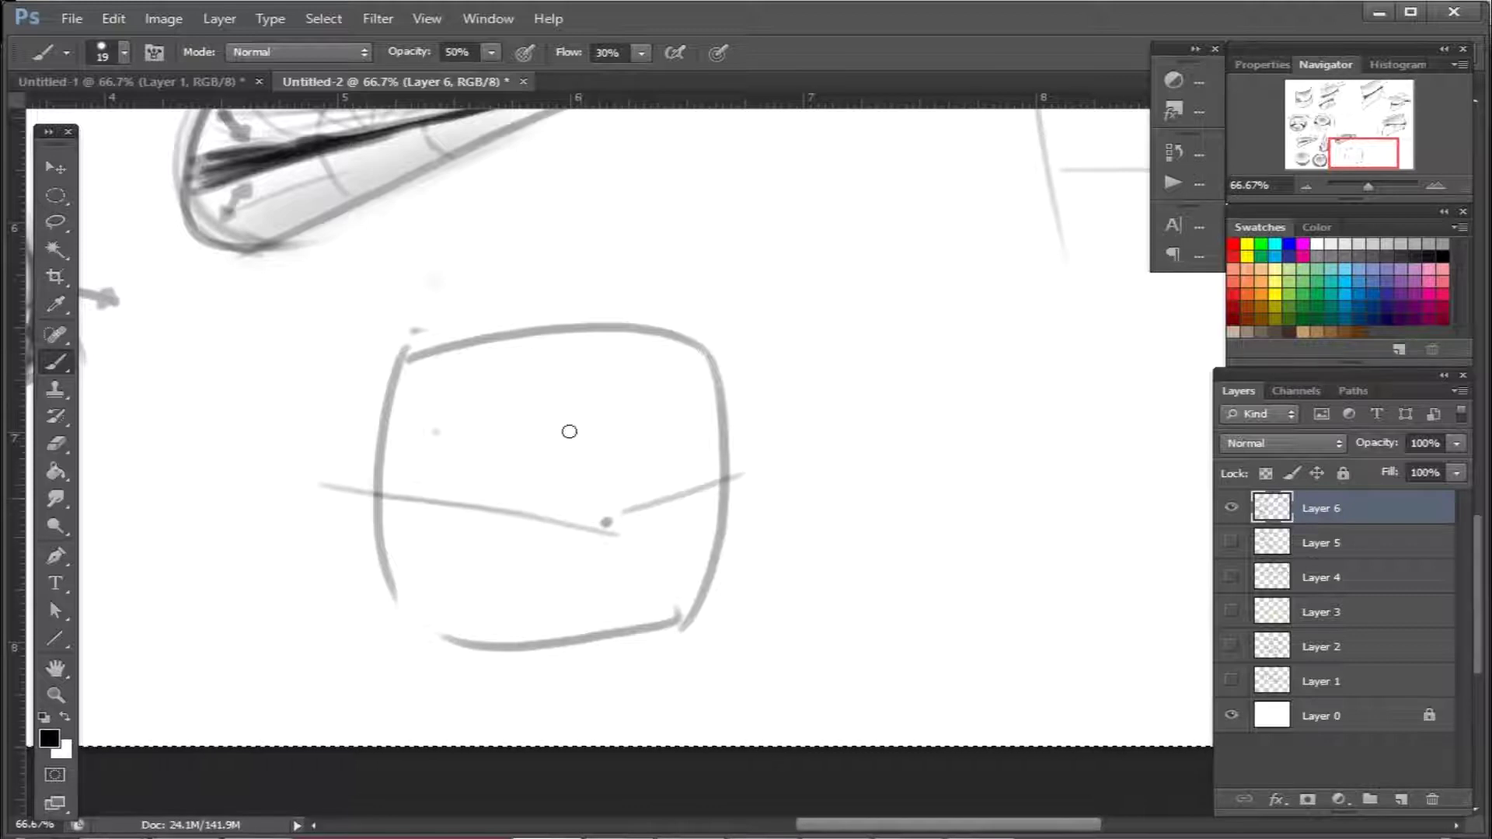
pyautogui.moveTo(609, 530); pyautogui.dragTo(589, 638)
pyautogui.moveTo(556, 337)
pyautogui.mouseDown()
pyautogui.moveTo(625, 522)
pyautogui.moveTo(570, 387)
pyautogui.mouseUp()
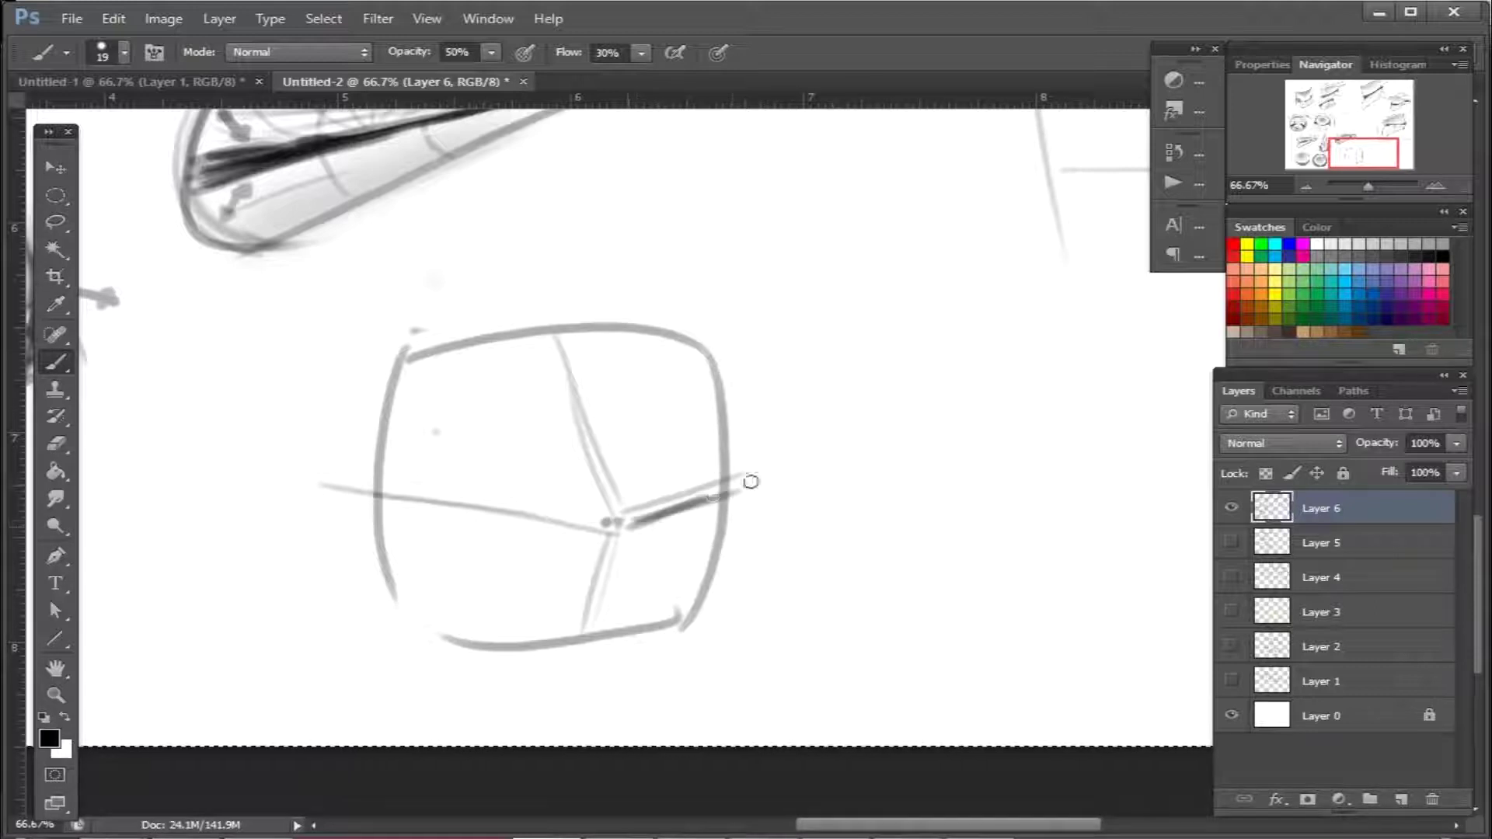
# Darken the wedge-shaped horizon bands on both sides of the off-centre point and add fine radiating lines above and below them
pyautogui.moveTo(635, 506); pyautogui.dragTo(740, 455)
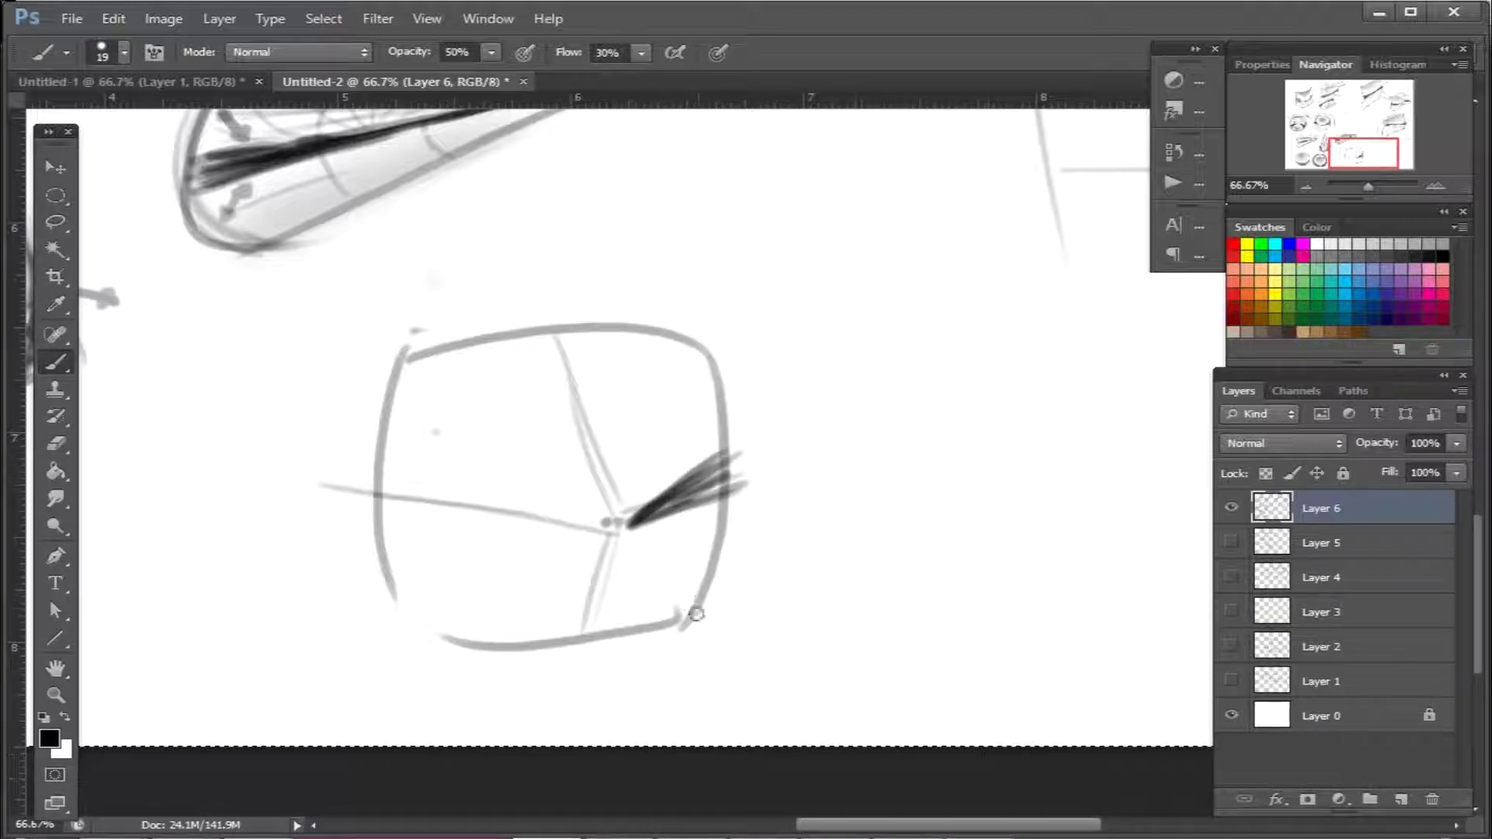
pyautogui.moveTo(436, 506)
pyautogui.mouseDown()
pyautogui.moveTo(609, 528)
pyautogui.moveTo(403, 462)
pyautogui.moveTo(388, 488)
pyautogui.moveTo(616, 526)
pyautogui.mouseUp()
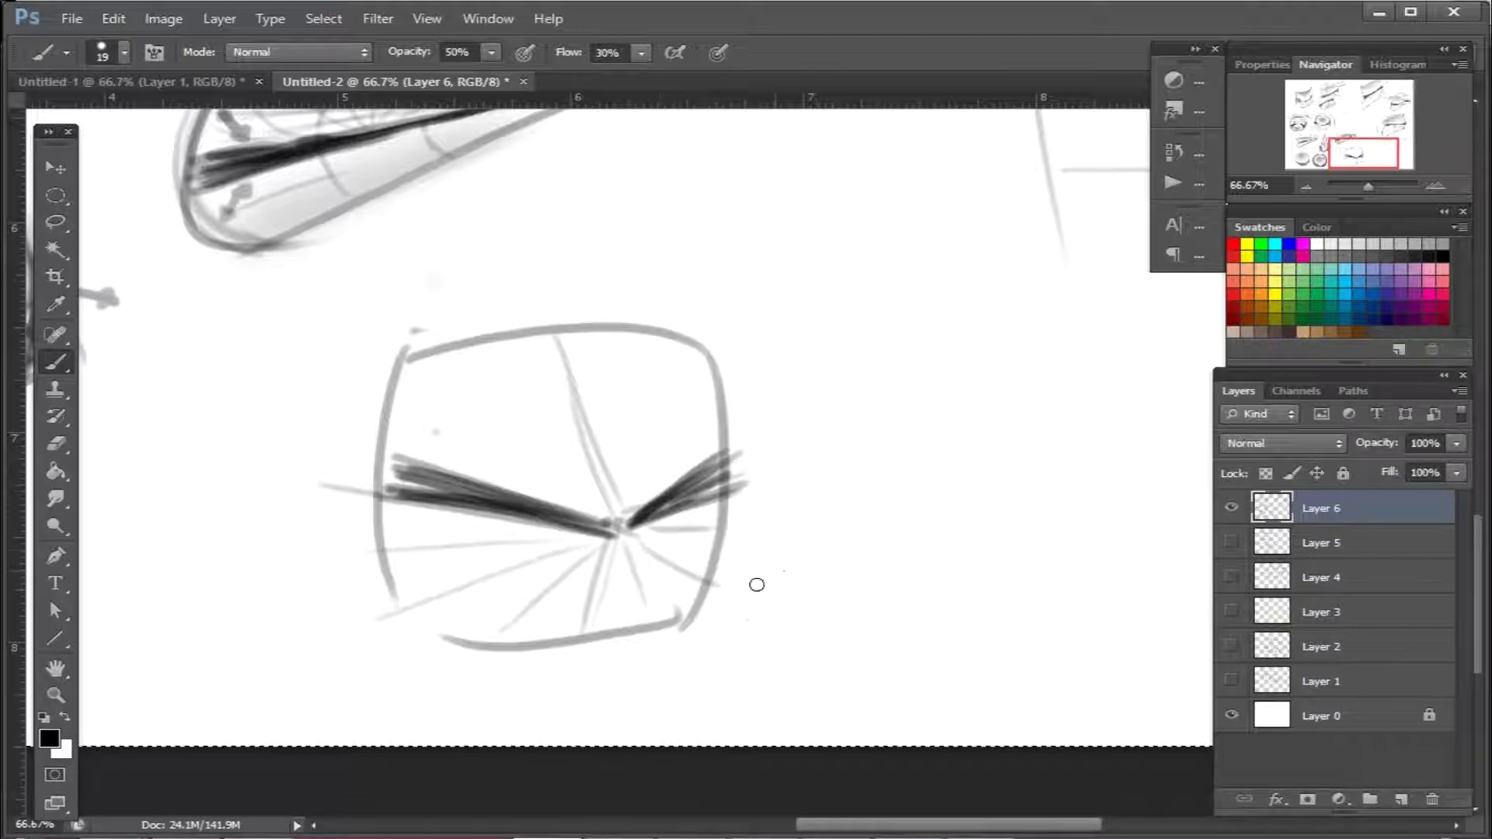
pyautogui.moveTo(642, 492)
pyautogui.mouseDown()
pyautogui.moveTo(654, 379)
pyautogui.moveTo(704, 390)
pyautogui.mouseUp()
pyautogui.moveTo(520, 396); pyautogui.dragTo(618, 517)
# Redraw the outline around the radiating lines as a rounder, circular shape, smoothing its corners
pyautogui.moveTo(772, 533); pyautogui.dragTo(763, 603)
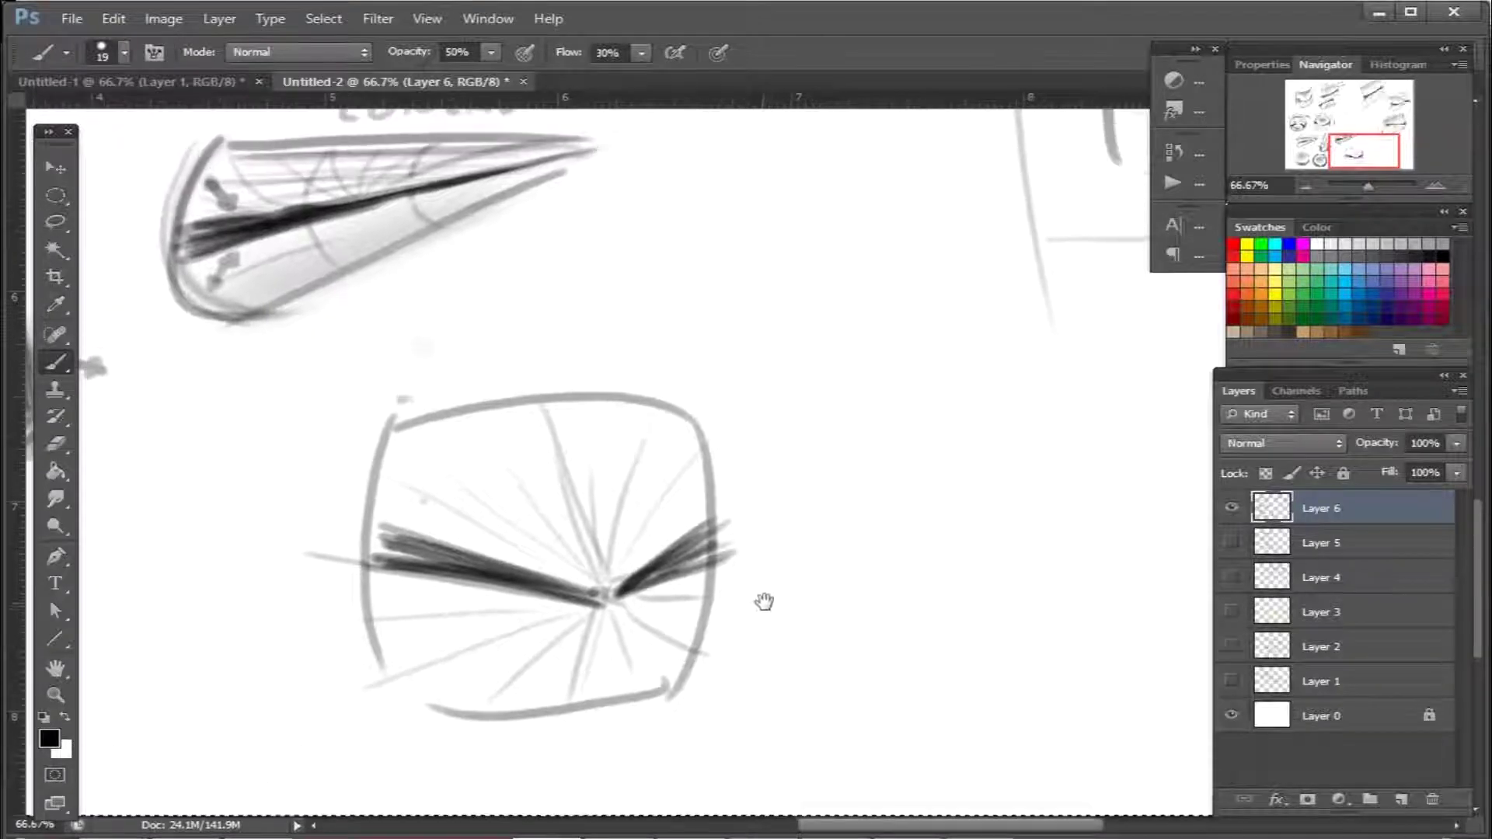
pyautogui.moveTo(490, 398)
pyautogui.mouseDown()
pyautogui.moveTo(360, 550)
pyautogui.moveTo(359, 598)
pyautogui.mouseUp()
pyautogui.moveTo(373, 497)
pyautogui.mouseDown()
pyautogui.moveTo(361, 536)
pyautogui.moveTo(608, 711)
pyautogui.moveTo(579, 679)
pyautogui.moveTo(577, 710)
pyautogui.moveTo(365, 641)
pyautogui.mouseUp()
pyautogui.moveTo(466, 408); pyautogui.dragTo(522, 396)
pyautogui.moveTo(645, 410); pyautogui.dragTo(515, 398)
pyautogui.moveTo(704, 471); pyautogui.dragTo(718, 560)
pyautogui.moveTo(590, 400)
pyautogui.mouseDown()
pyautogui.moveTo(731, 497)
pyautogui.moveTo(661, 696)
pyautogui.mouseUp()
pyautogui.moveTo(699, 629)
pyautogui.mouseDown()
pyautogui.moveTo(561, 704)
pyautogui.moveTo(583, 709)
pyautogui.moveTo(534, 717)
pyautogui.mouseUp()
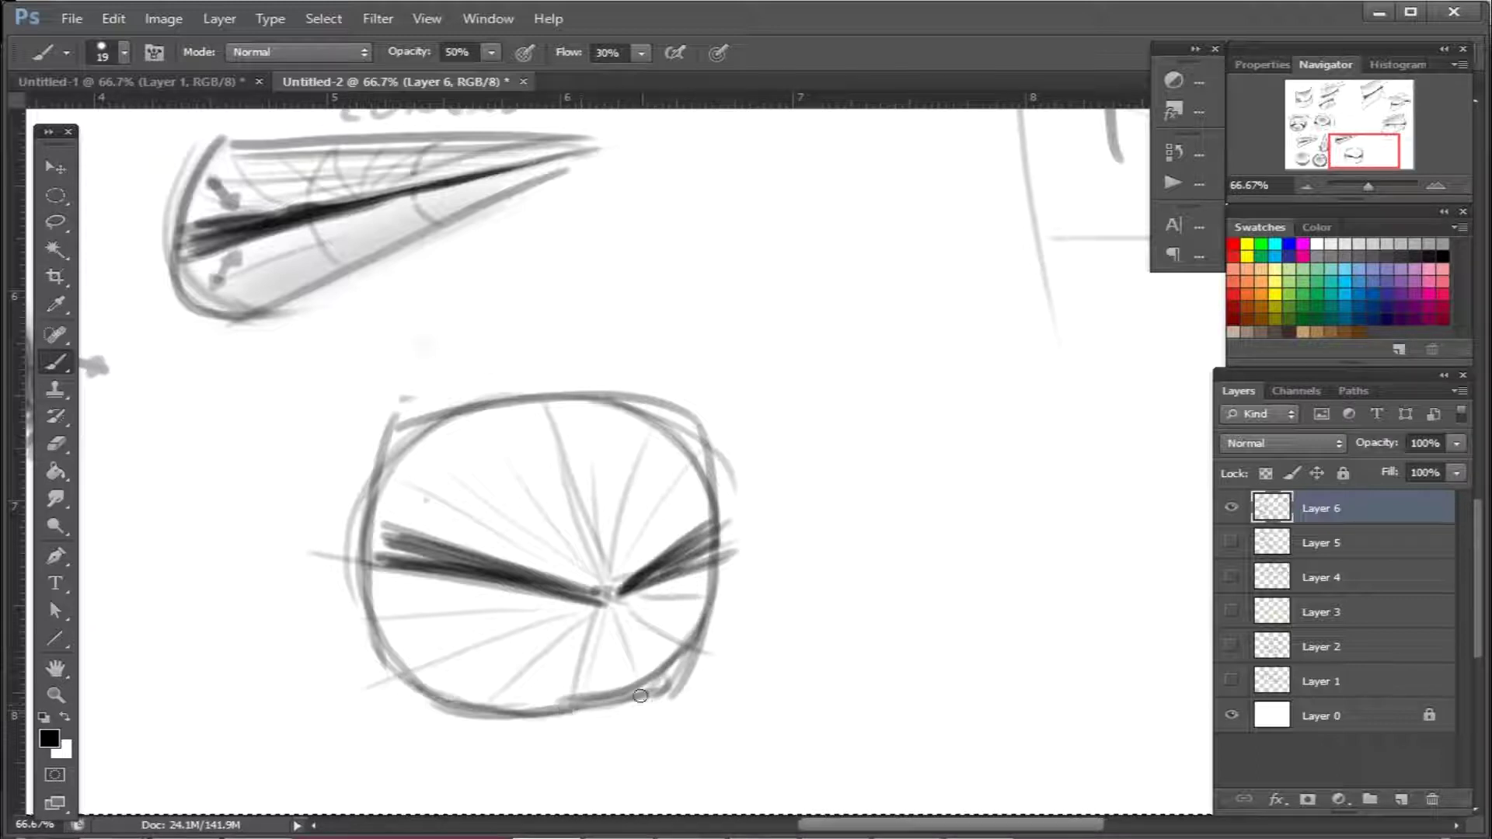
# Erase the leftover corner strokes outside the rounded outline with the size 86 eraser
pyautogui.press('e')
pyautogui.moveTo(746, 443); pyautogui.dragTo(774, 488)
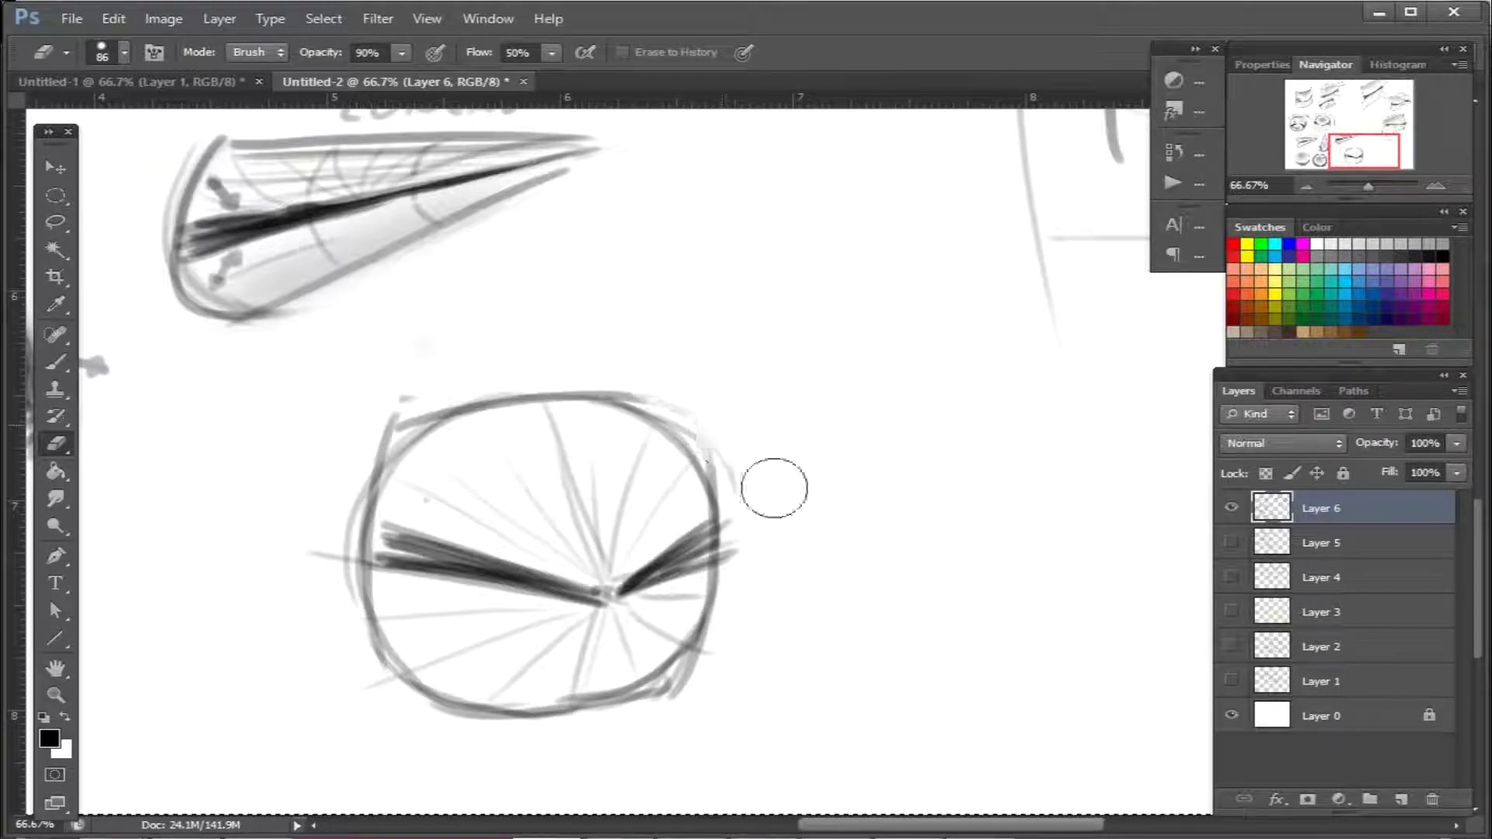
pyautogui.moveTo(433, 266)
pyautogui.mouseDown()
pyautogui.moveTo(892, 739)
pyautogui.moveTo(959, 682)
pyautogui.moveTo(988, 628)
pyautogui.mouseUp()
pyautogui.moveTo(786, 520); pyautogui.dragTo(943, 603)
pyautogui.moveTo(412, 618)
pyautogui.mouseDown()
pyautogui.moveTo(679, 616)
pyautogui.moveTo(702, 630)
pyautogui.mouseUp()
pyautogui.moveTo(1019, 562); pyautogui.dragTo(453, 606)
pyautogui.moveTo(785, 581); pyautogui.dragTo(748, 563)
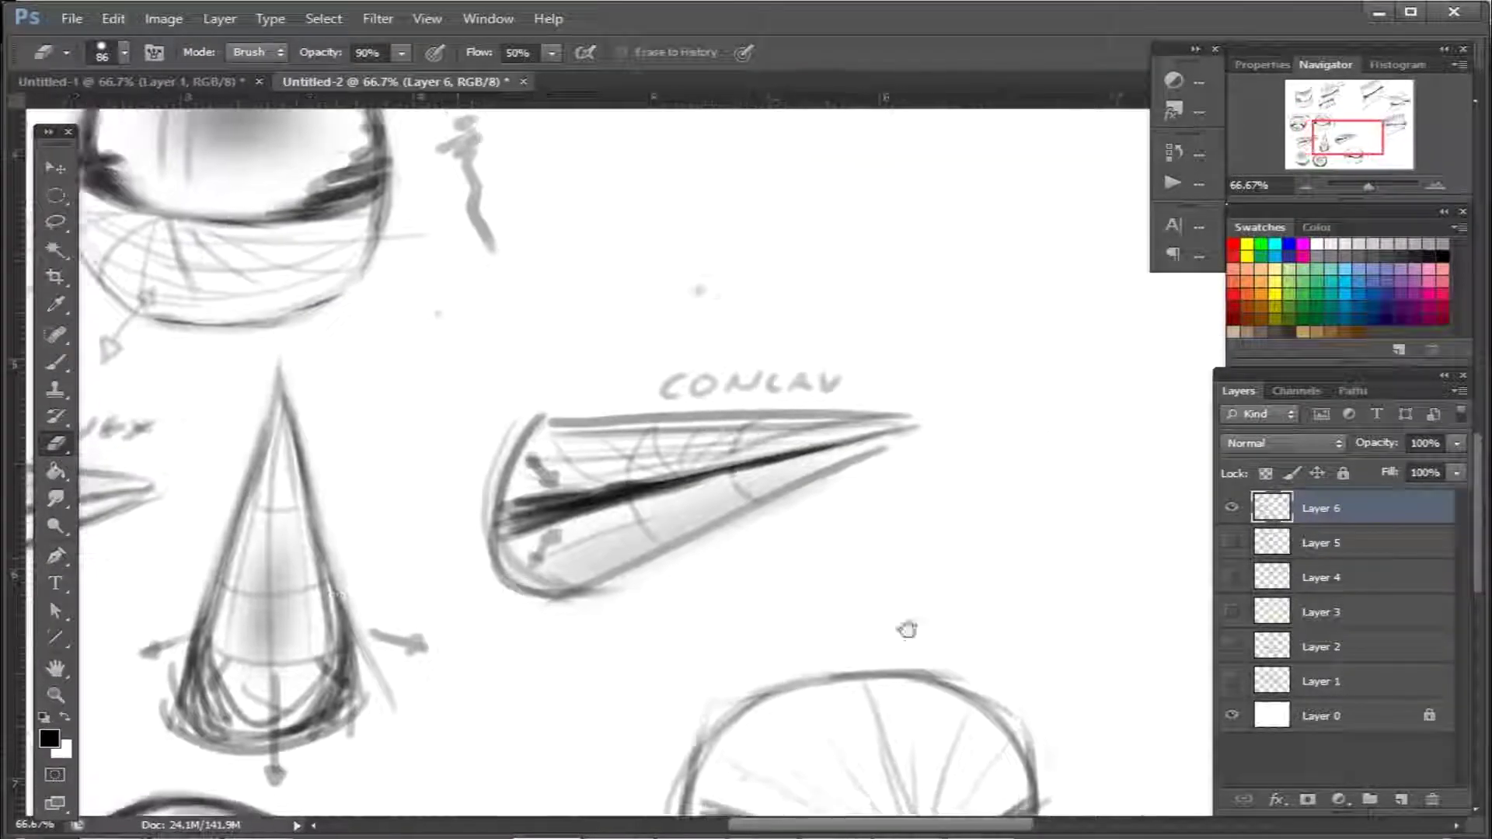
pyautogui.moveTo(907, 630); pyautogui.dragTo(711, 366)
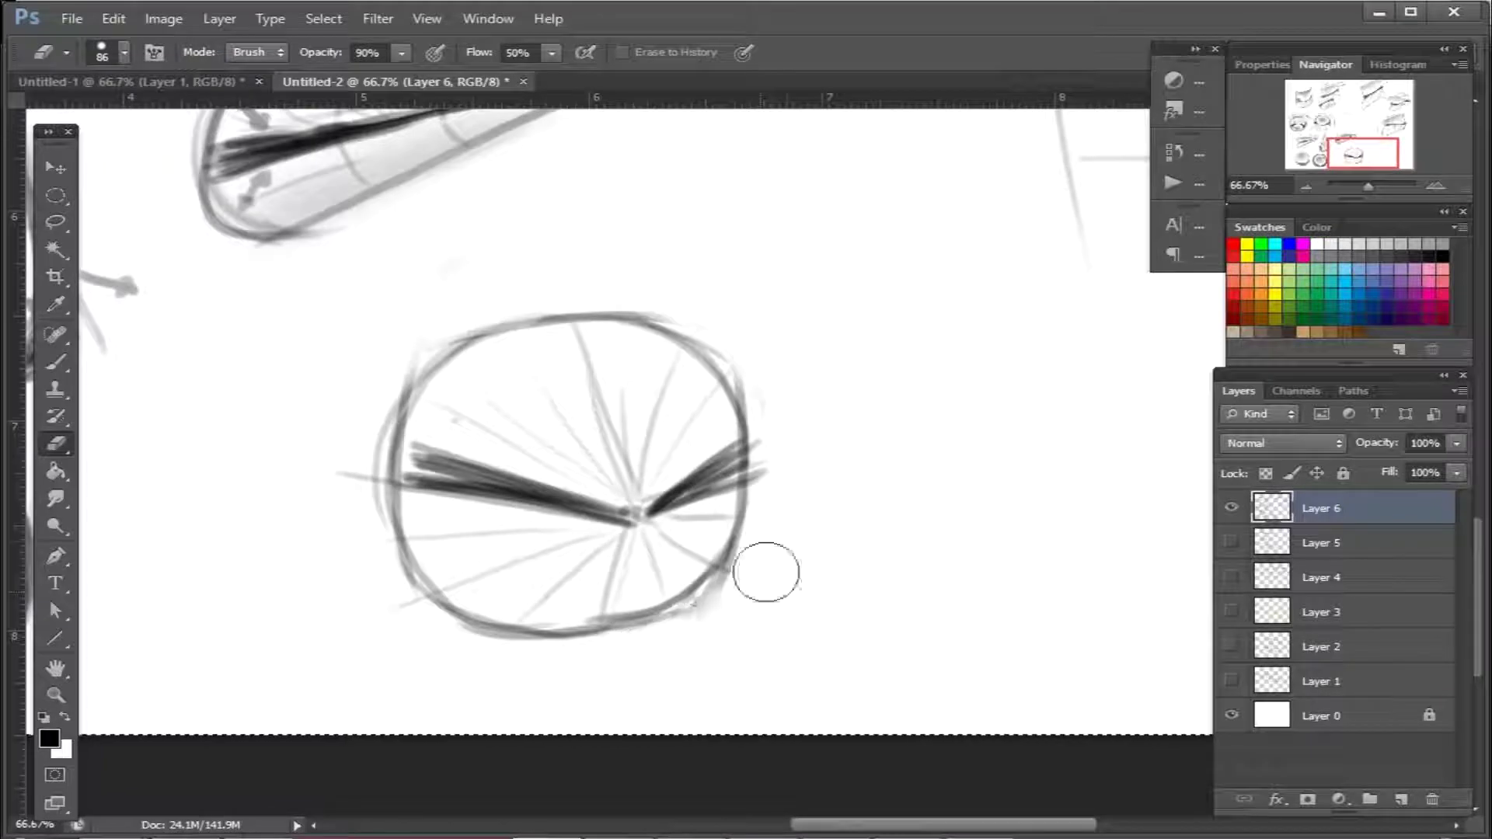